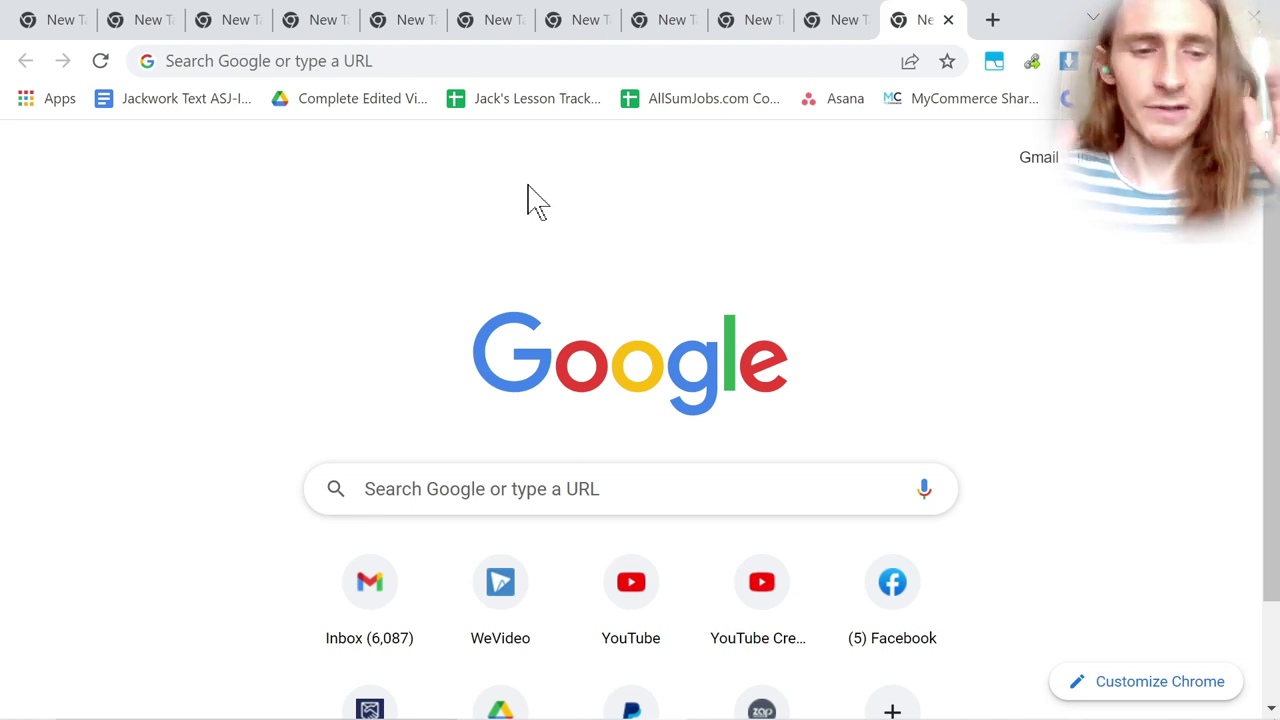
Step: Open ten more blank browser tabs
{"action": "key", "text": "ctrl+t"}
{"action": "key", "text": "ctrl+t"}
{"action": "key", "text": "ctrl+t"}
{"action": "key", "text": "ctrl+t"}
{"action": "key", "text": "ctrl+t"}
{"action": "key", "text": "ctrl+t"}
{"action": "key", "text": "ctrl+t"}
{"action": "key", "text": "ctrl+t"}
{"action": "key", "text": "ctrl+t"}
{"action": "key", "text": "ctrl+t"}
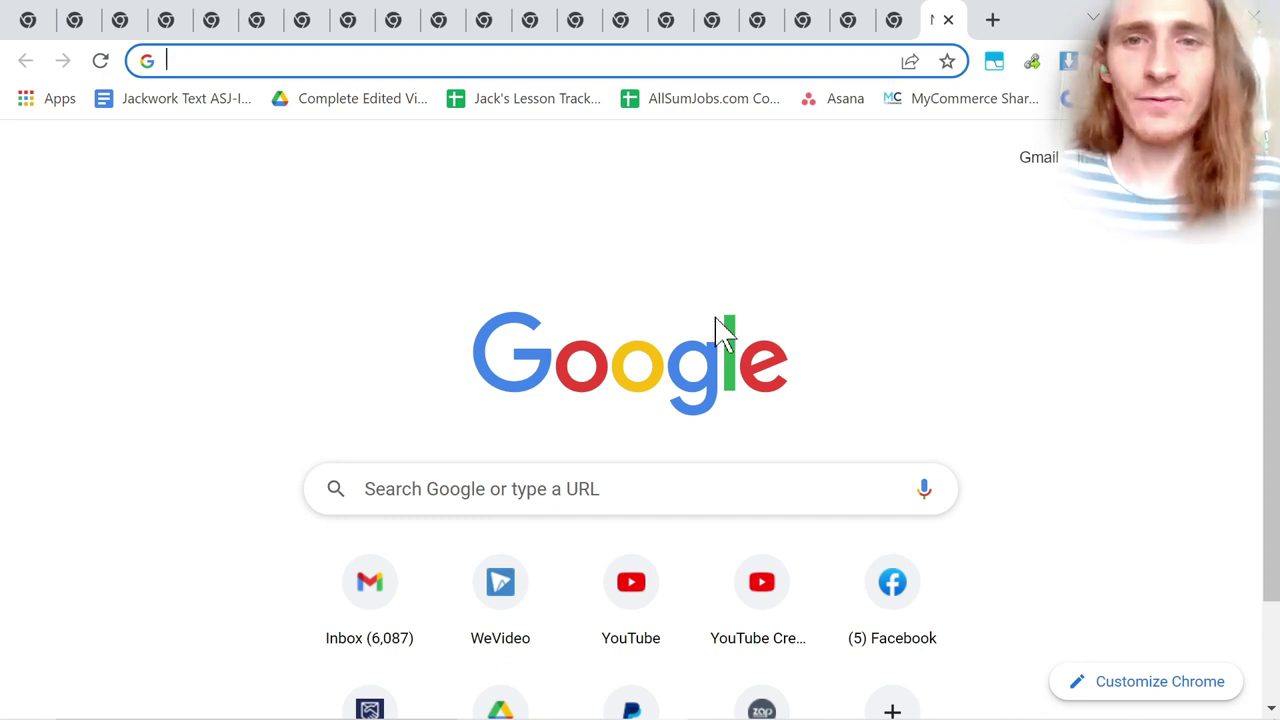
{"action": "left_click", "coordinate": [641, 252]}
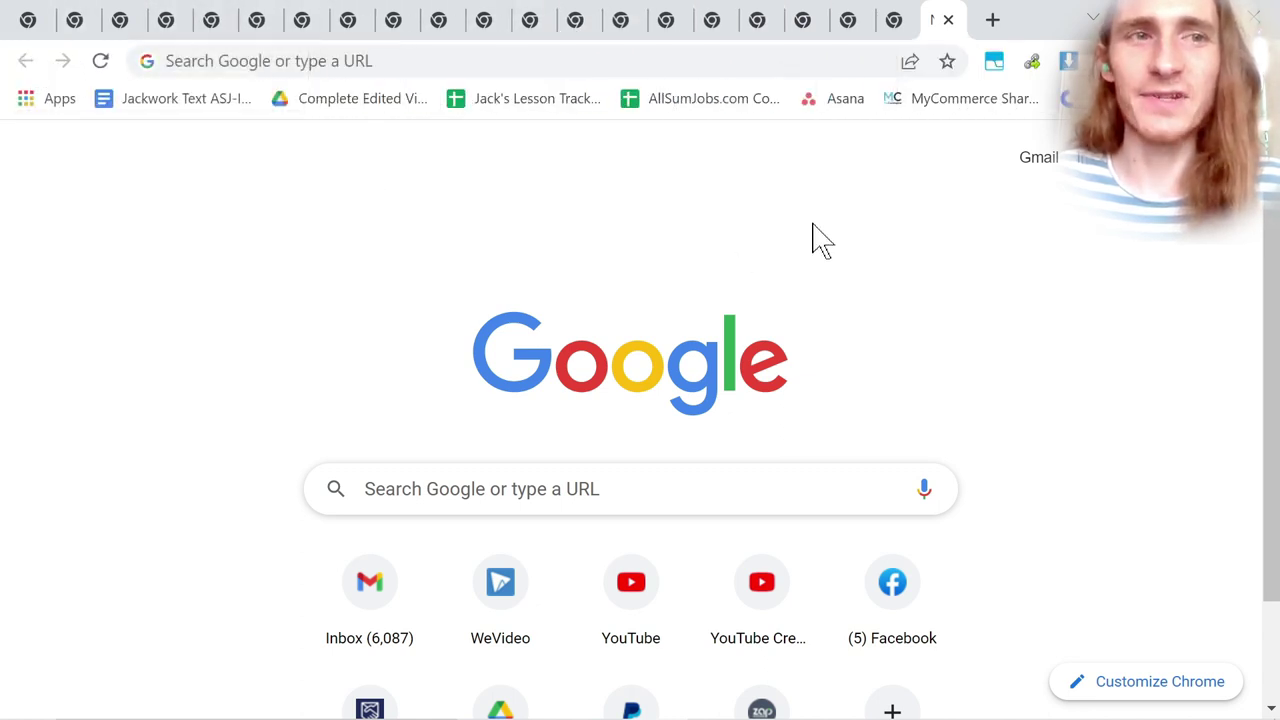
Step: Switch to Macro Recorder and review its Hotkeys, Playback and Recording settings
{"action": "key", "text": "alt+Tab"}
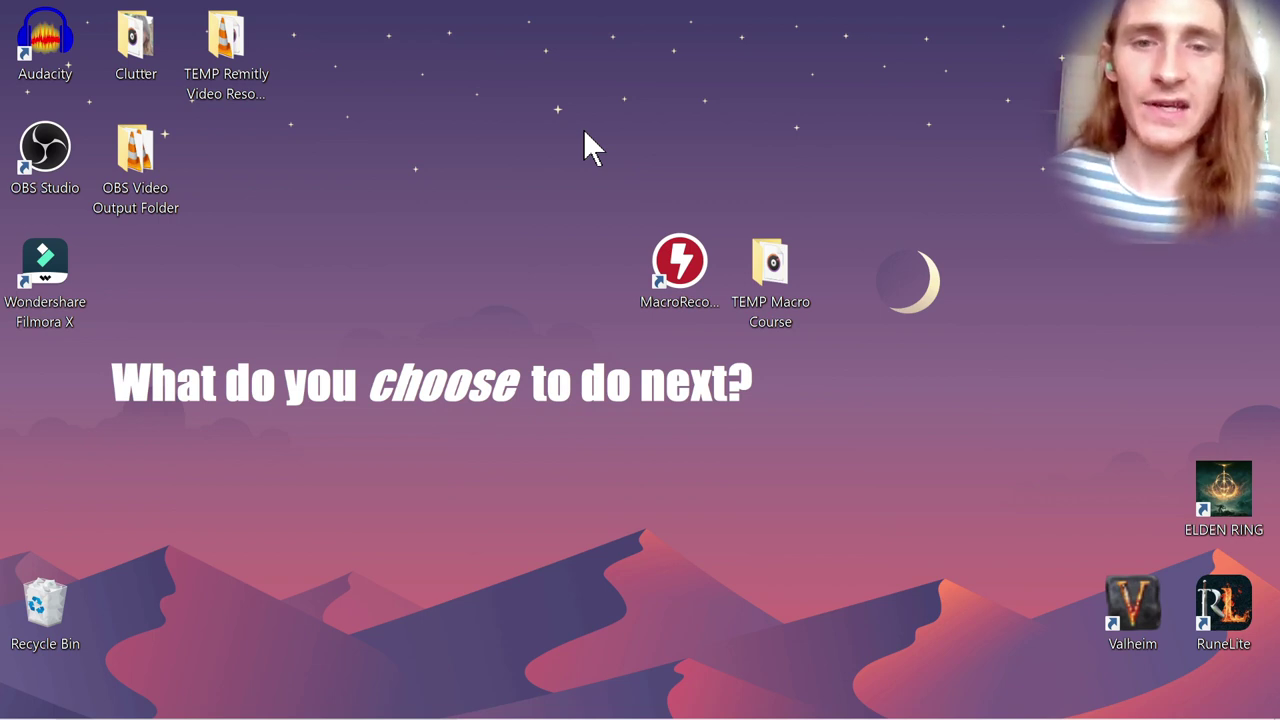
{"action": "key", "text": "alt+Tab"}
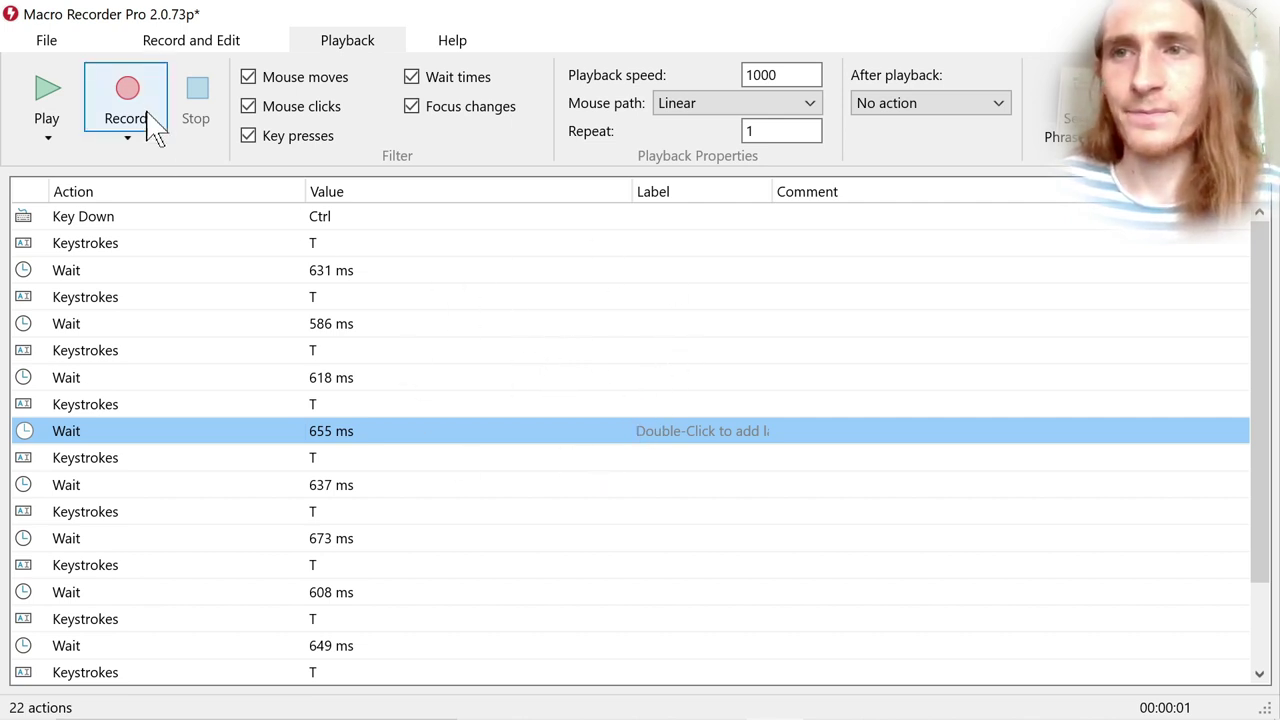
{"action": "left_click", "coordinate": [50, 42]}
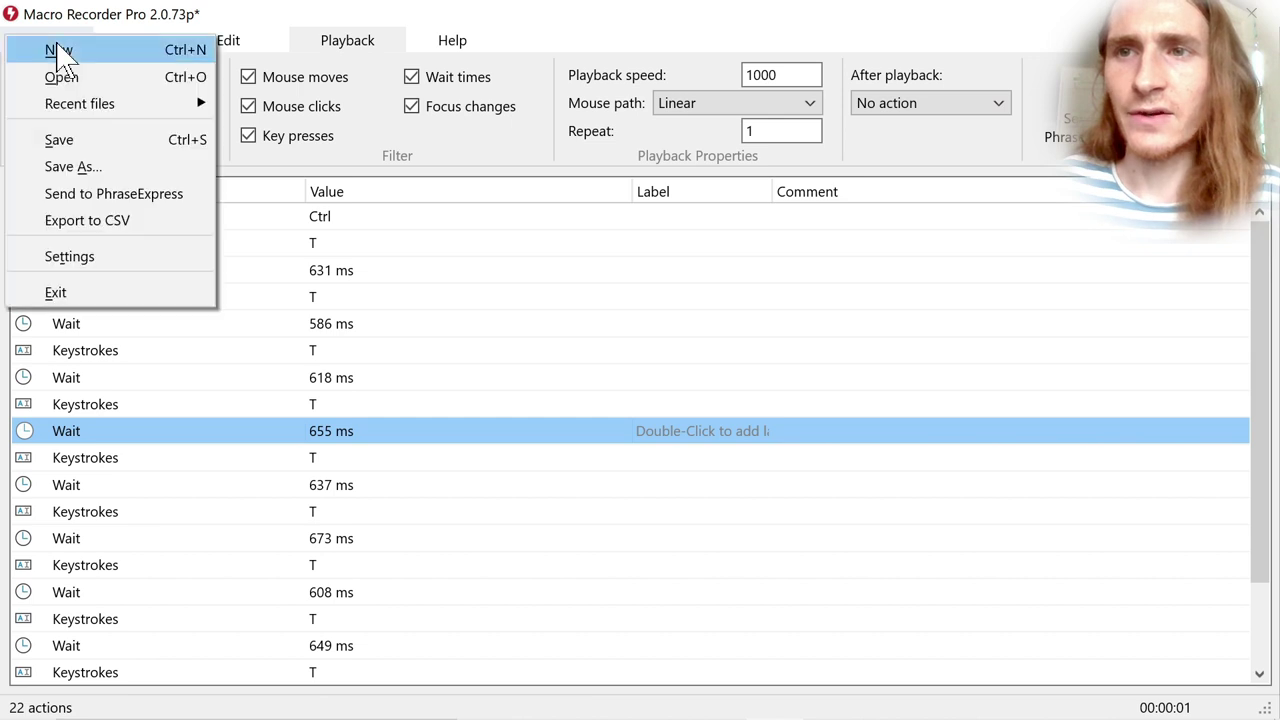
{"action": "left_click", "coordinate": [118, 265]}
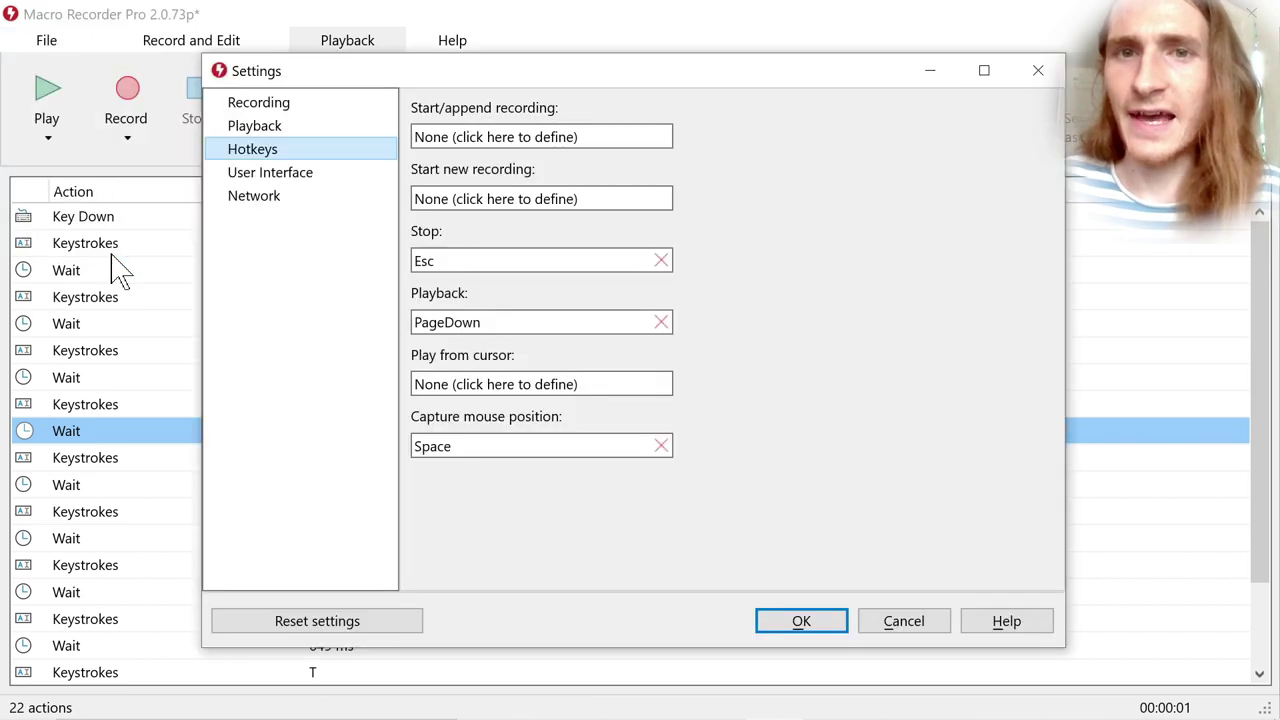
{"action": "left_click", "coordinate": [298, 128]}
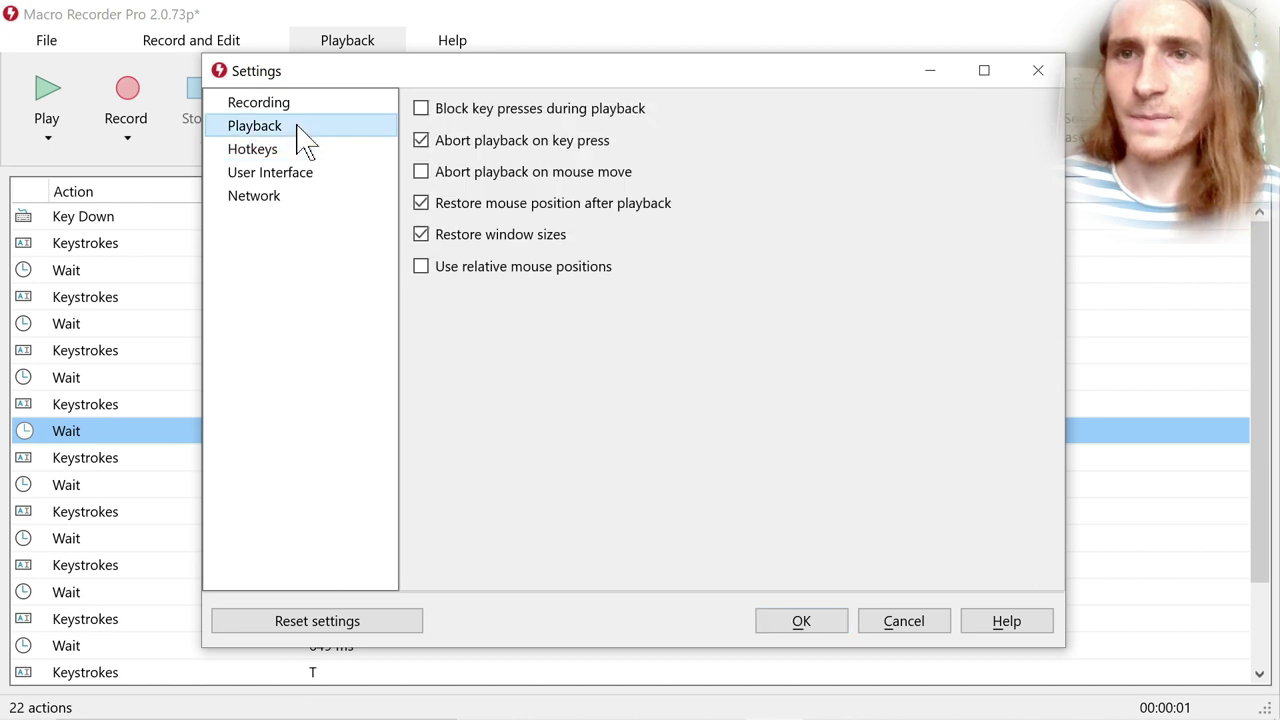
{"action": "left_click", "coordinate": [304, 104]}
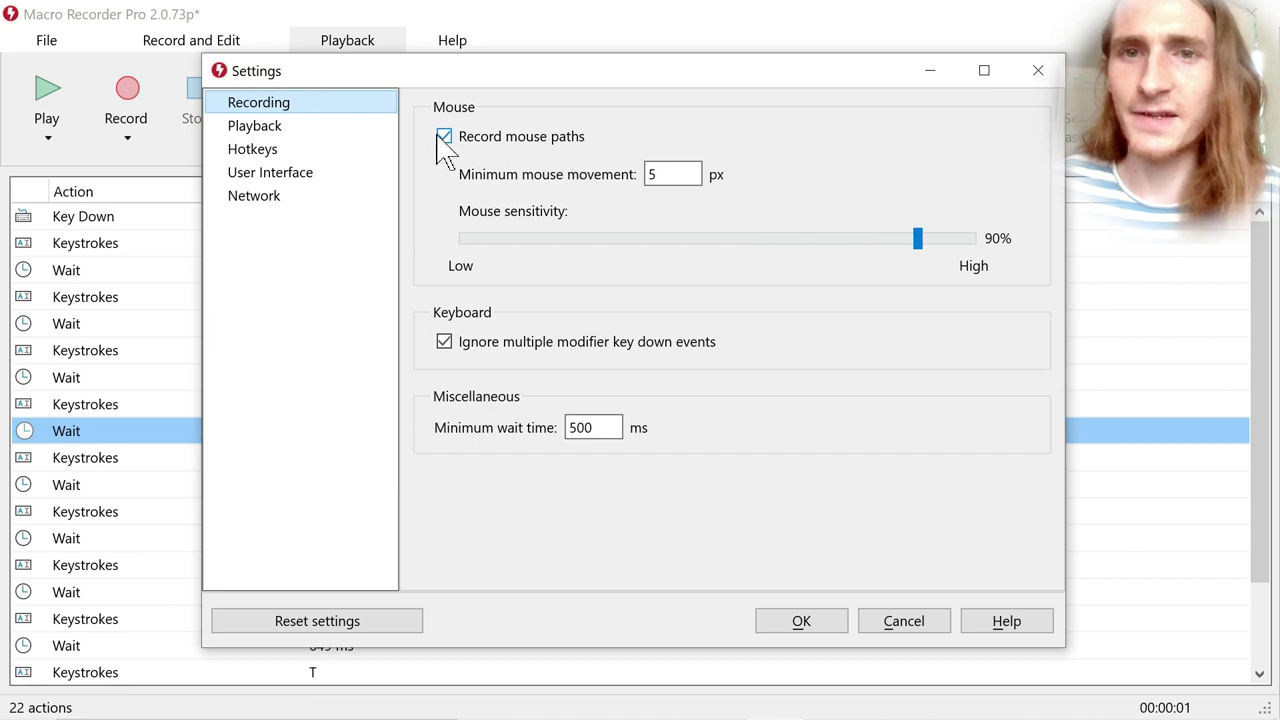
{"action": "left_click", "coordinate": [809, 622]}
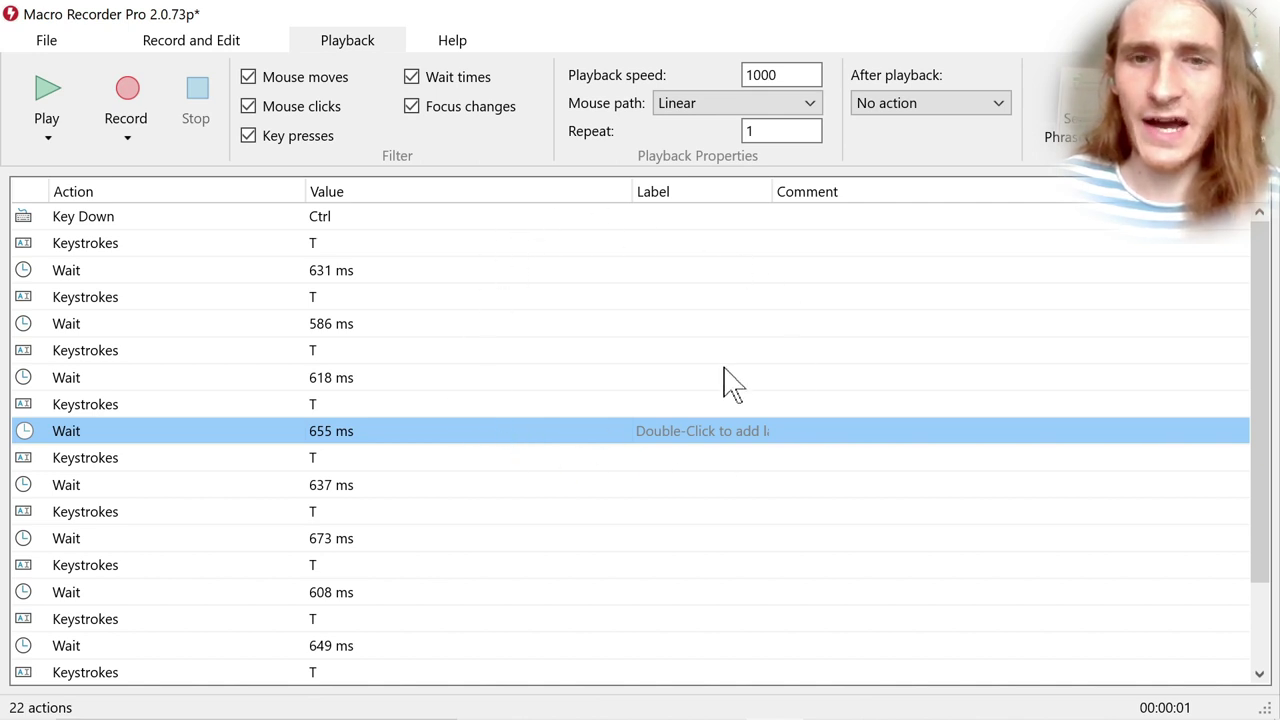
Step: Record a new macro of several mouse movements with pauses between them, and play it back
{"action": "left_click", "coordinate": [519, 358]}
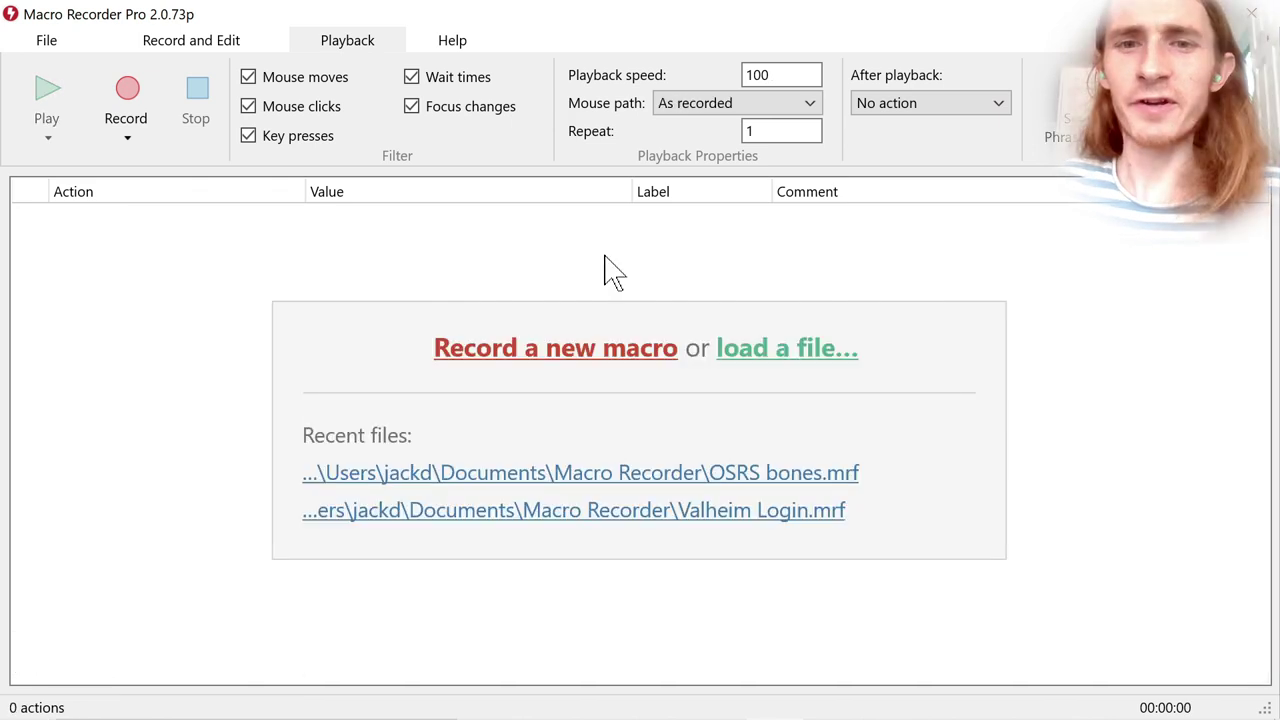
{"action": "left_click", "coordinate": [535, 362]}
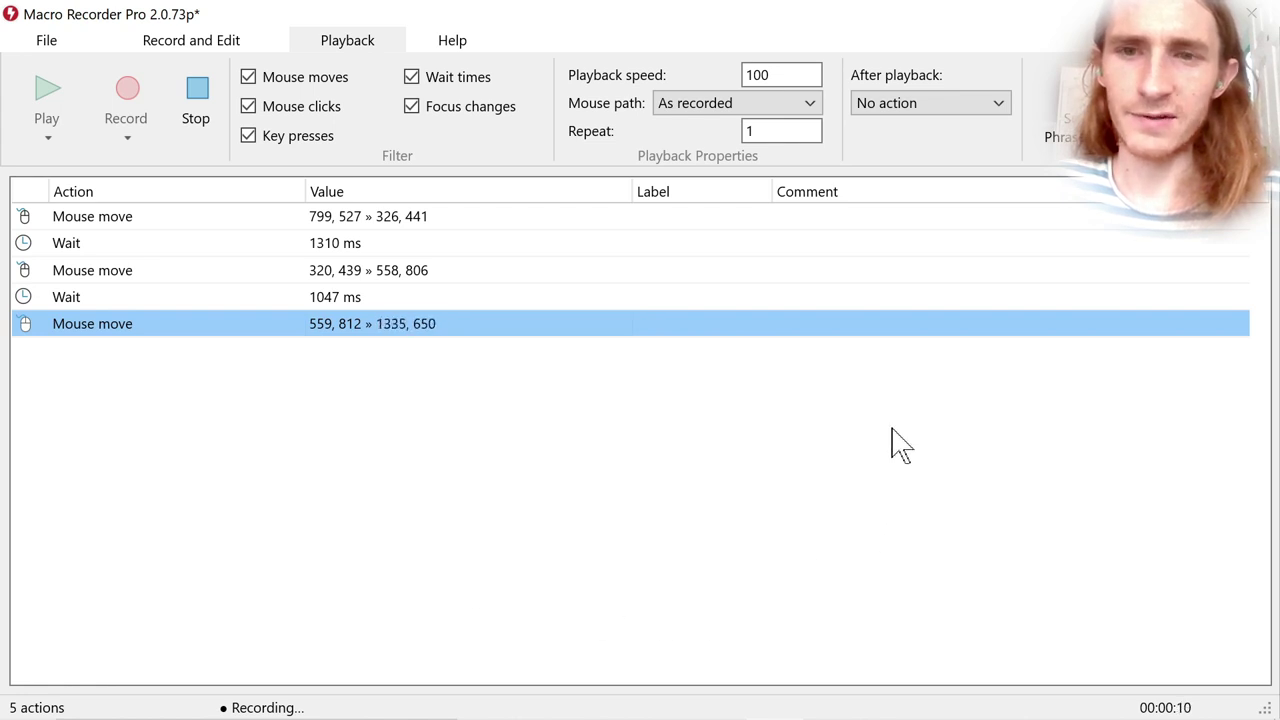
{"action": "key", "text": "ctrl+shift+alt+r"}
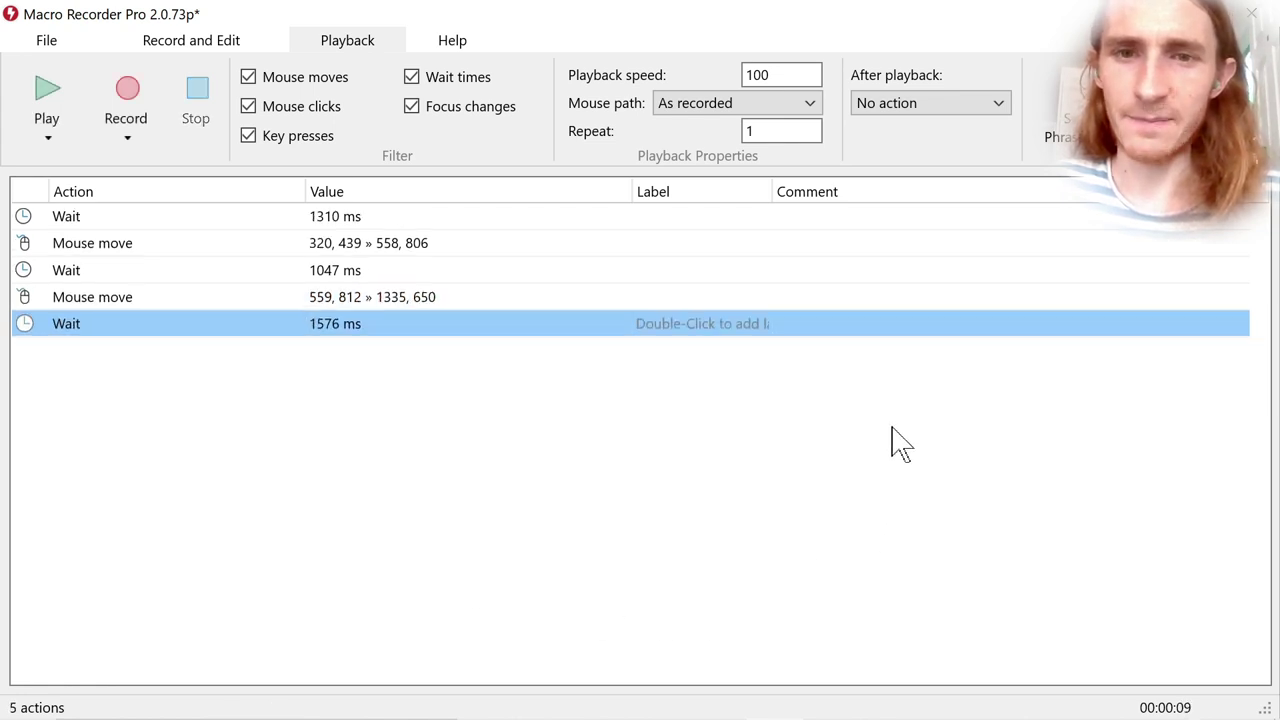
{"action": "left_click", "coordinate": [70, 100]}
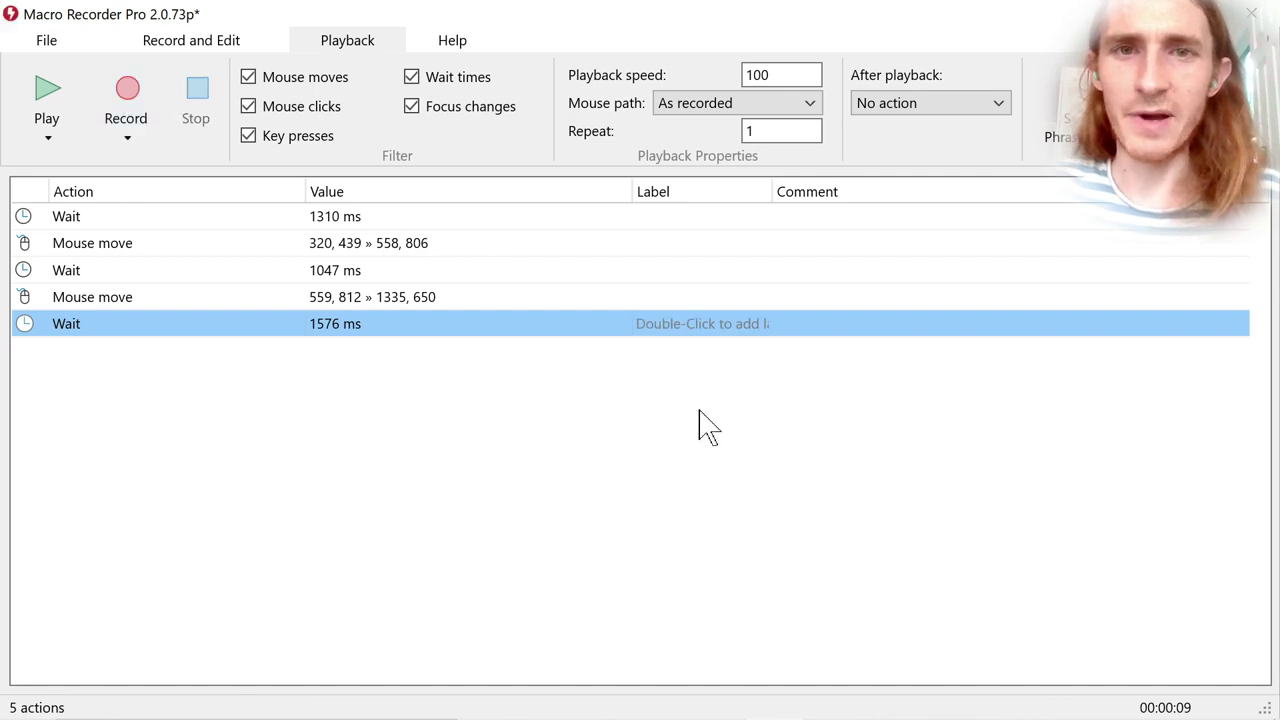
Step: Set the macro's playback mouse path to Linear and play the recording back
{"action": "left_click", "coordinate": [699, 108]}
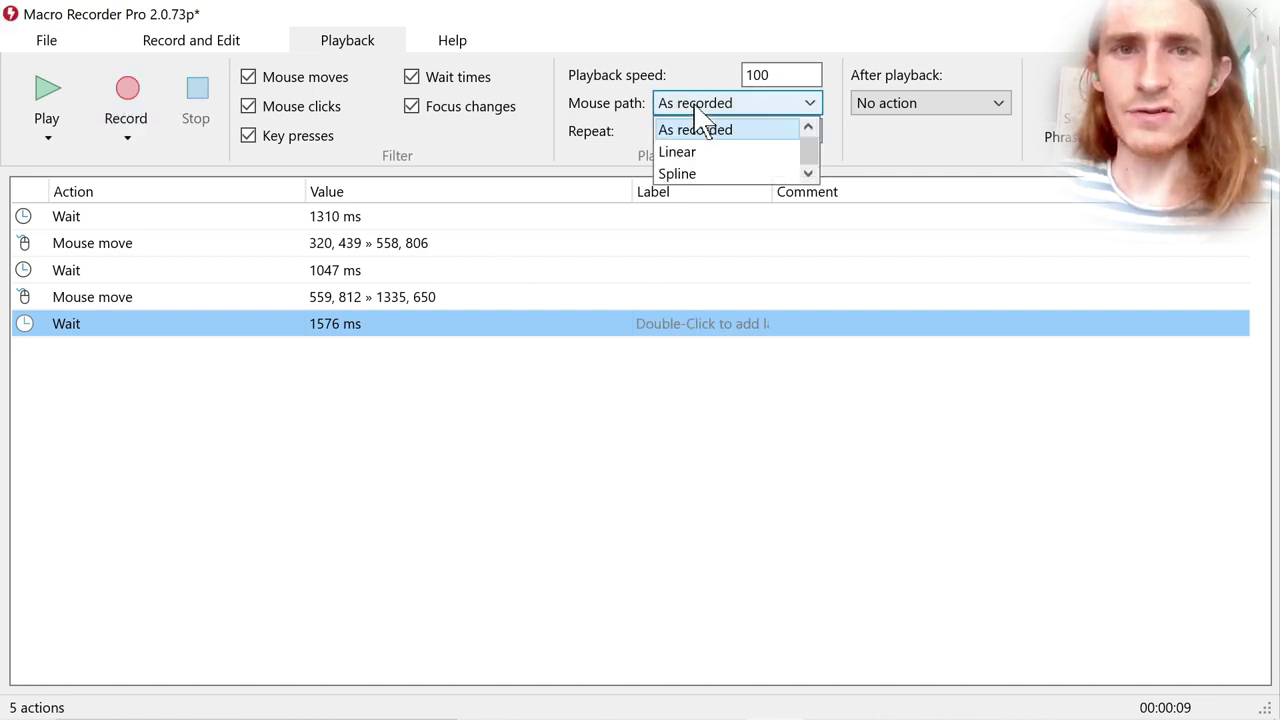
{"action": "left_click", "coordinate": [708, 152]}
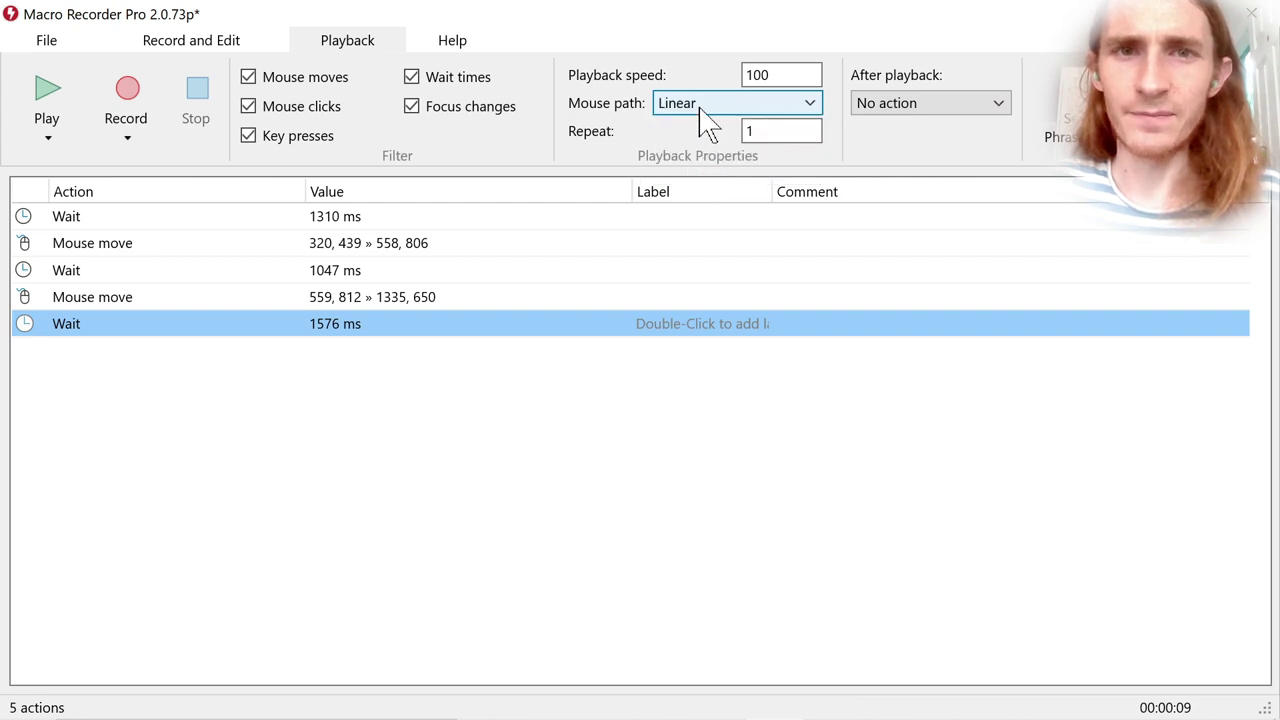
{"action": "left_click", "coordinate": [706, 118]}
{"action": "left_click", "coordinate": [697, 158]}
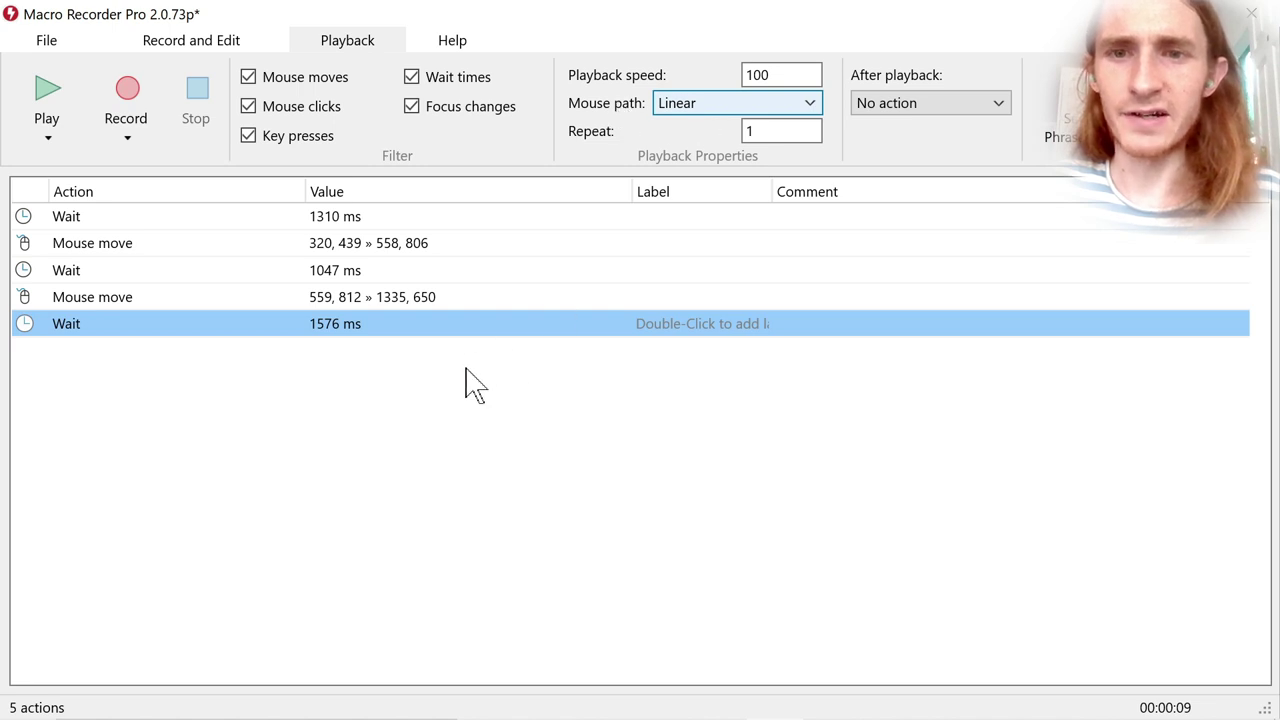
{"action": "left_click", "coordinate": [60, 104]}
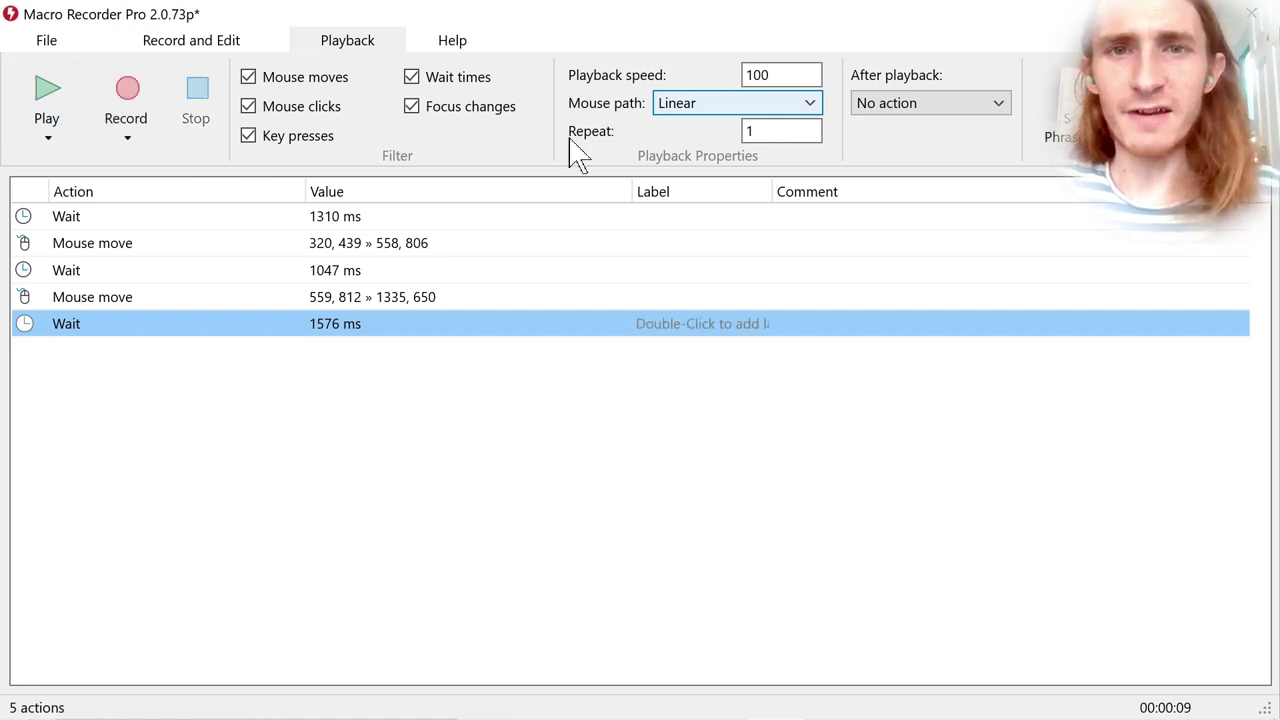
{"action": "left_click", "coordinate": [789, 103]}
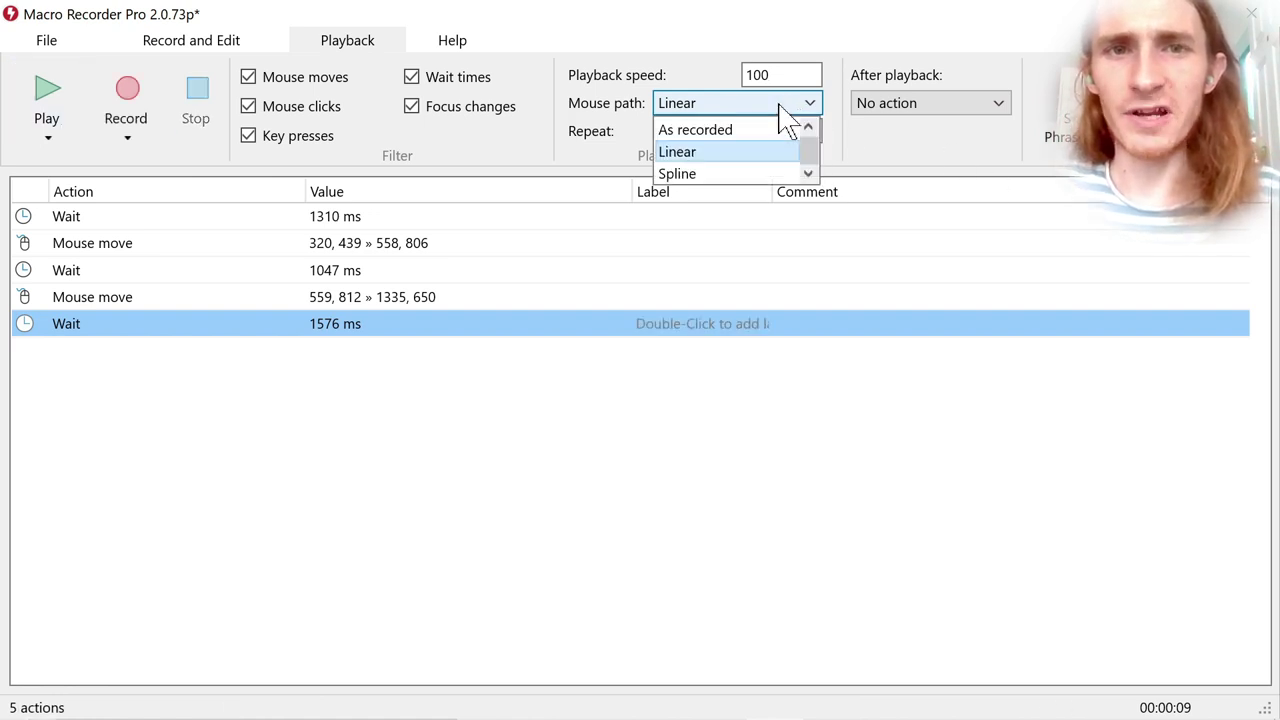
{"action": "left_click", "coordinate": [714, 548]}
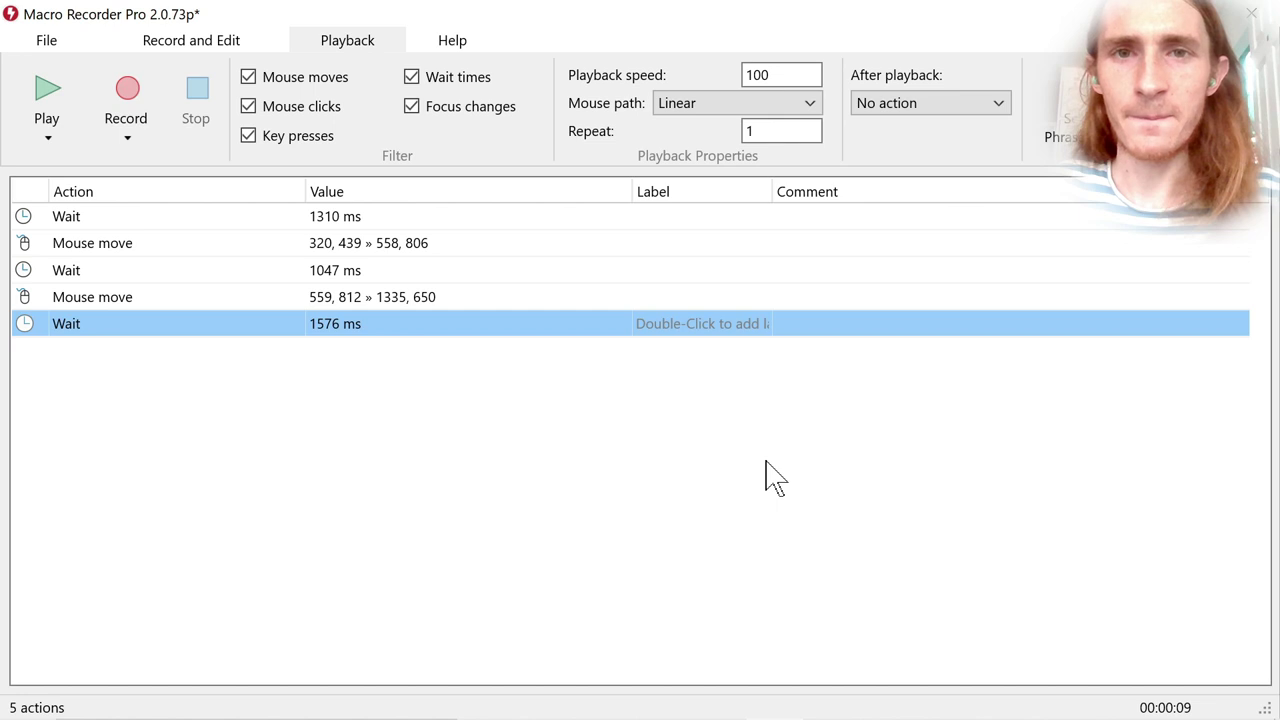
{"action": "double_click", "coordinate": [771, 131]}
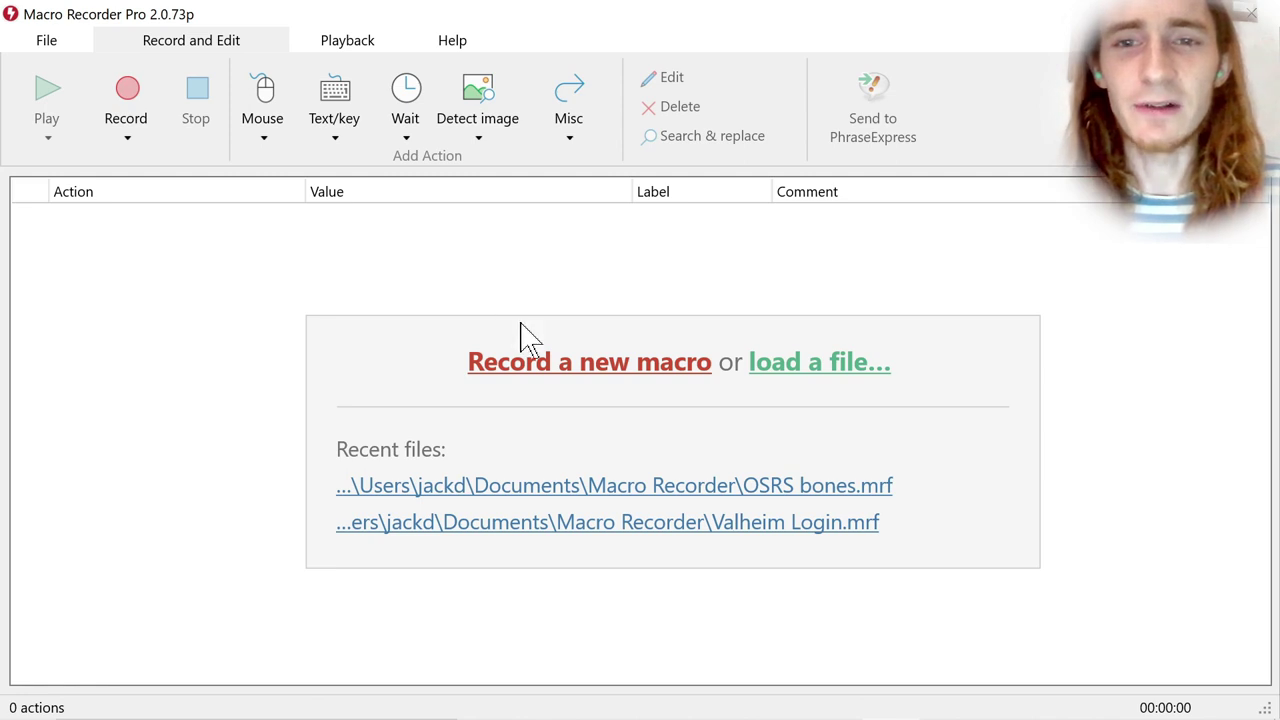
Step: Record a new macro that switches to the Wondershare Filmora window and moves the mouse slightly, then stop recording
{"action": "left_click", "coordinate": [531, 368]}
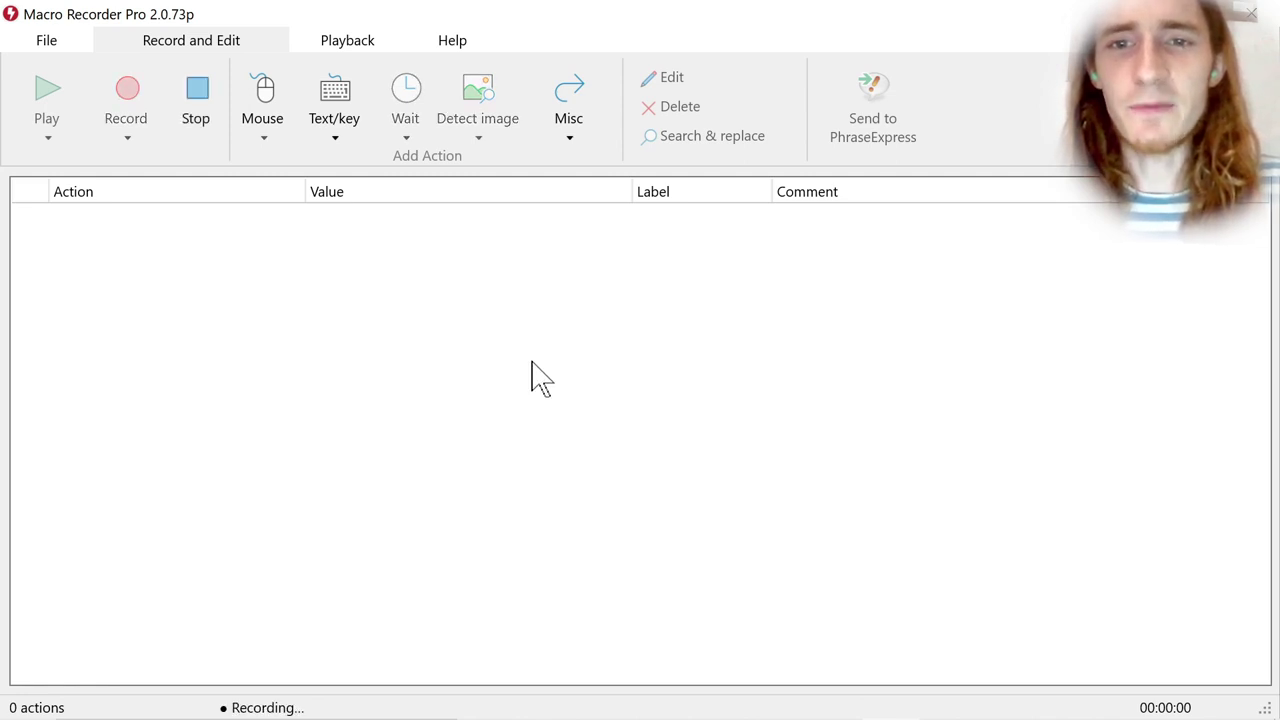
{"action": "key", "text": "alt+Tab"}
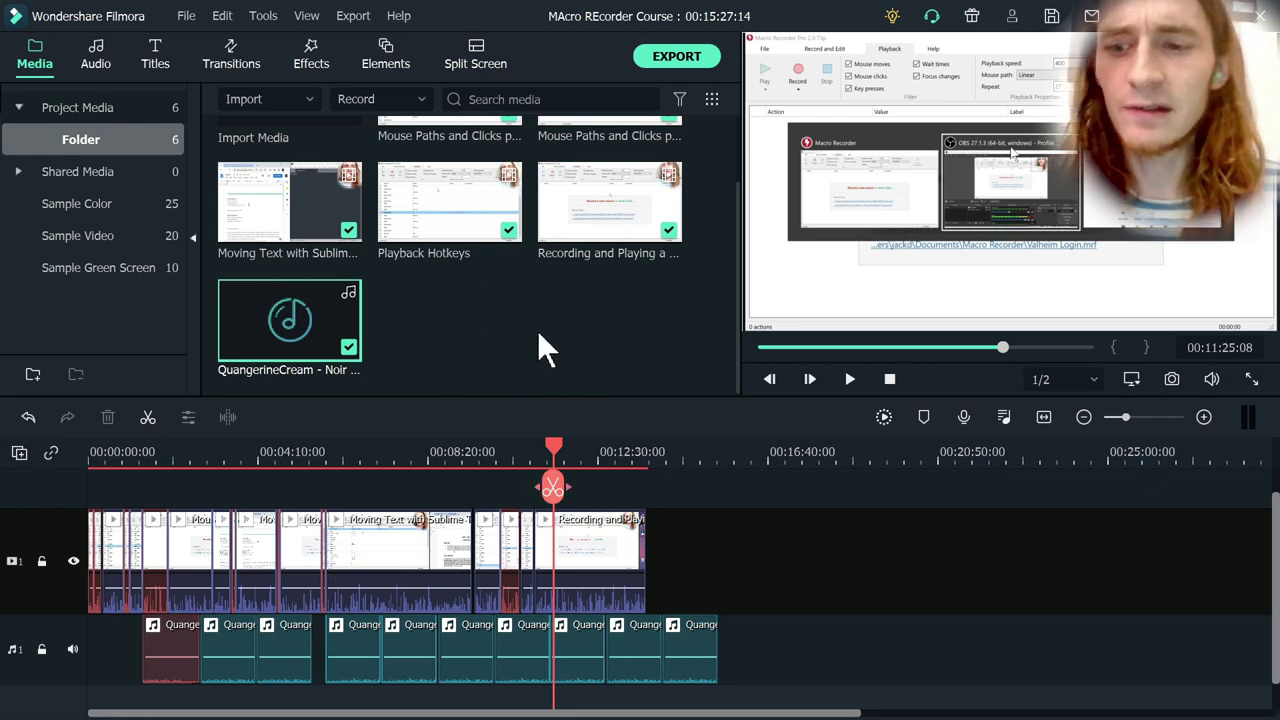
{"action": "key", "text": "ctrl+shift+r"}
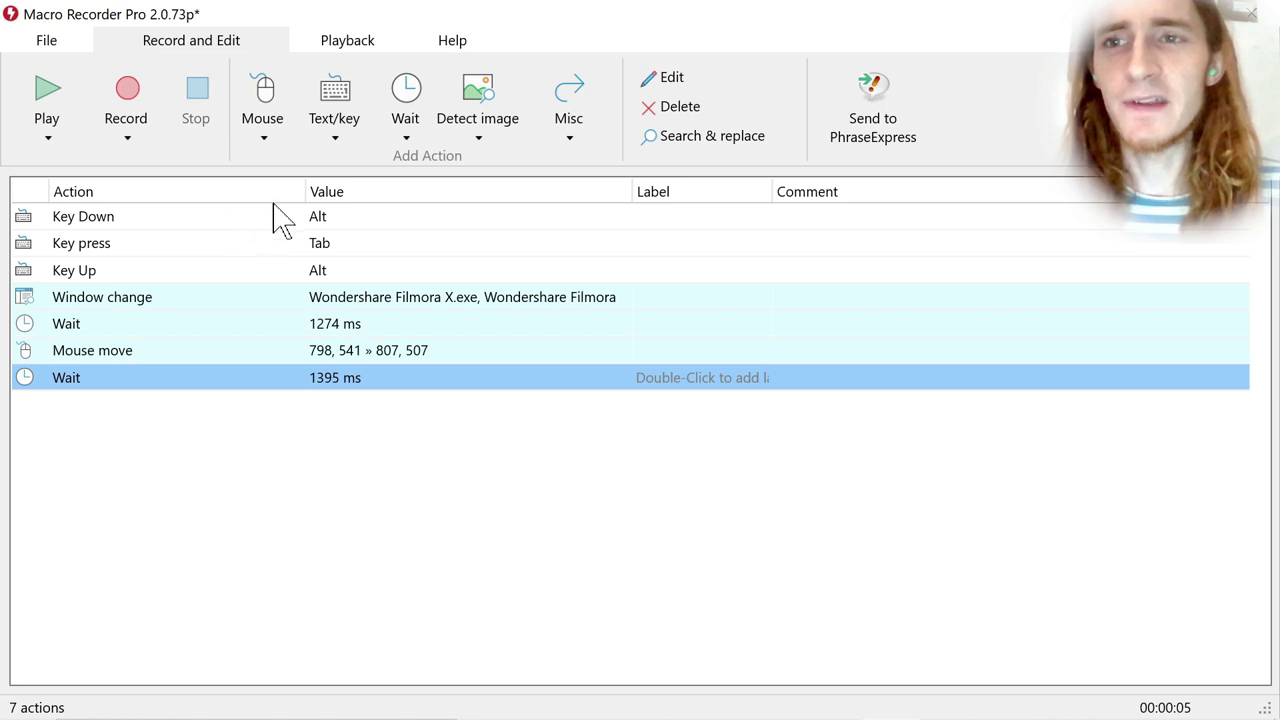
Step: Delete the three Alt and Tab key actions before the window change, and play back the remaining macro
{"action": "left_click", "coordinate": [362, 216]}
{"action": "left_click", "coordinate": [362, 300]}
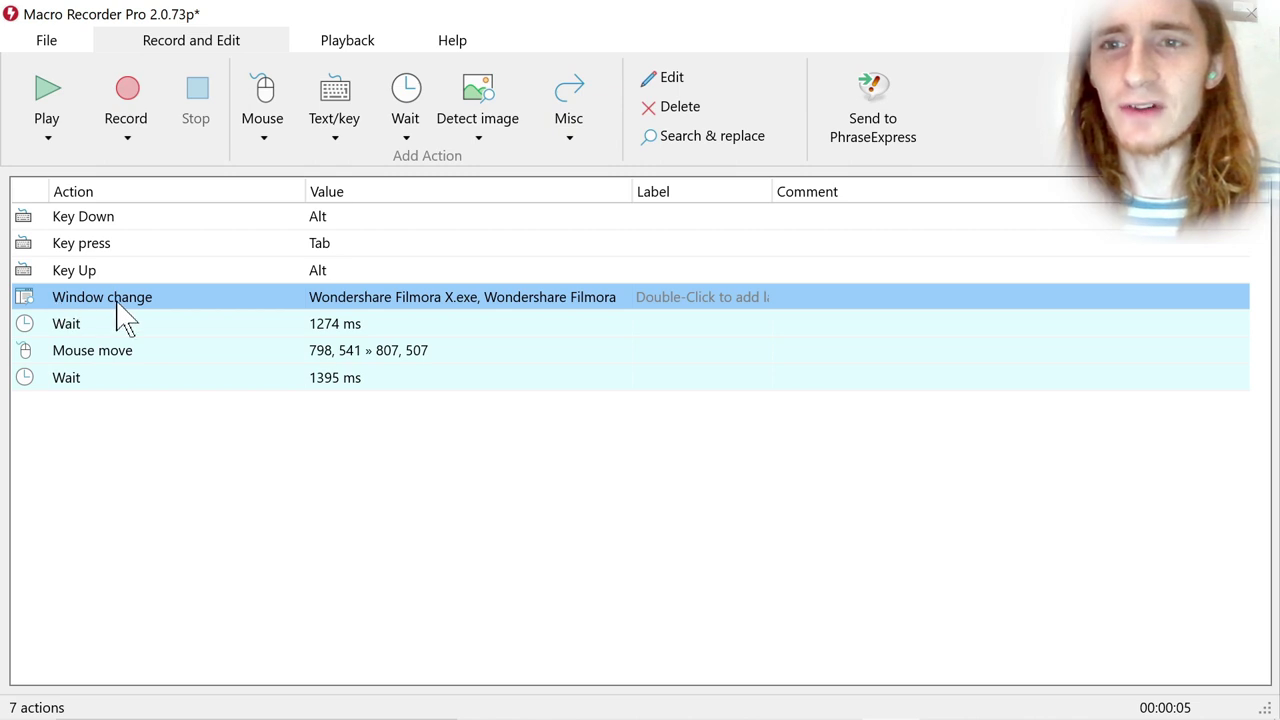
{"action": "left_click", "coordinate": [363, 330]}
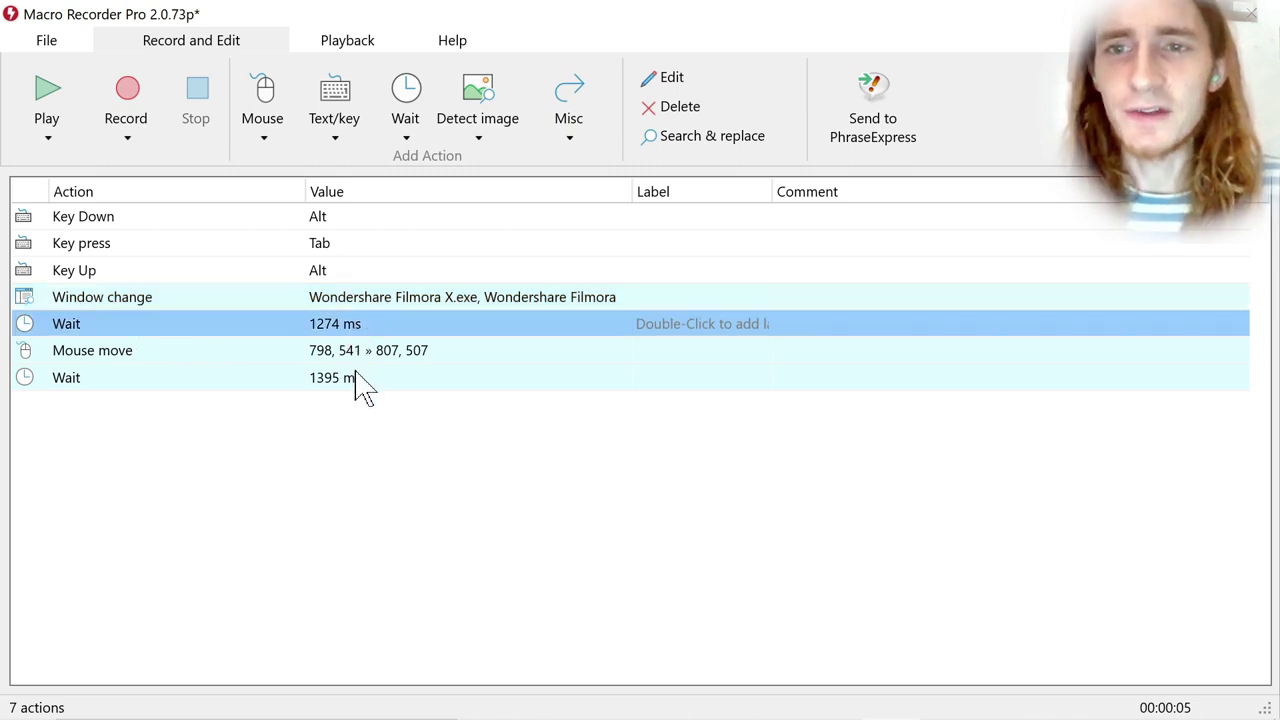
{"action": "left_click", "coordinate": [362, 354]}
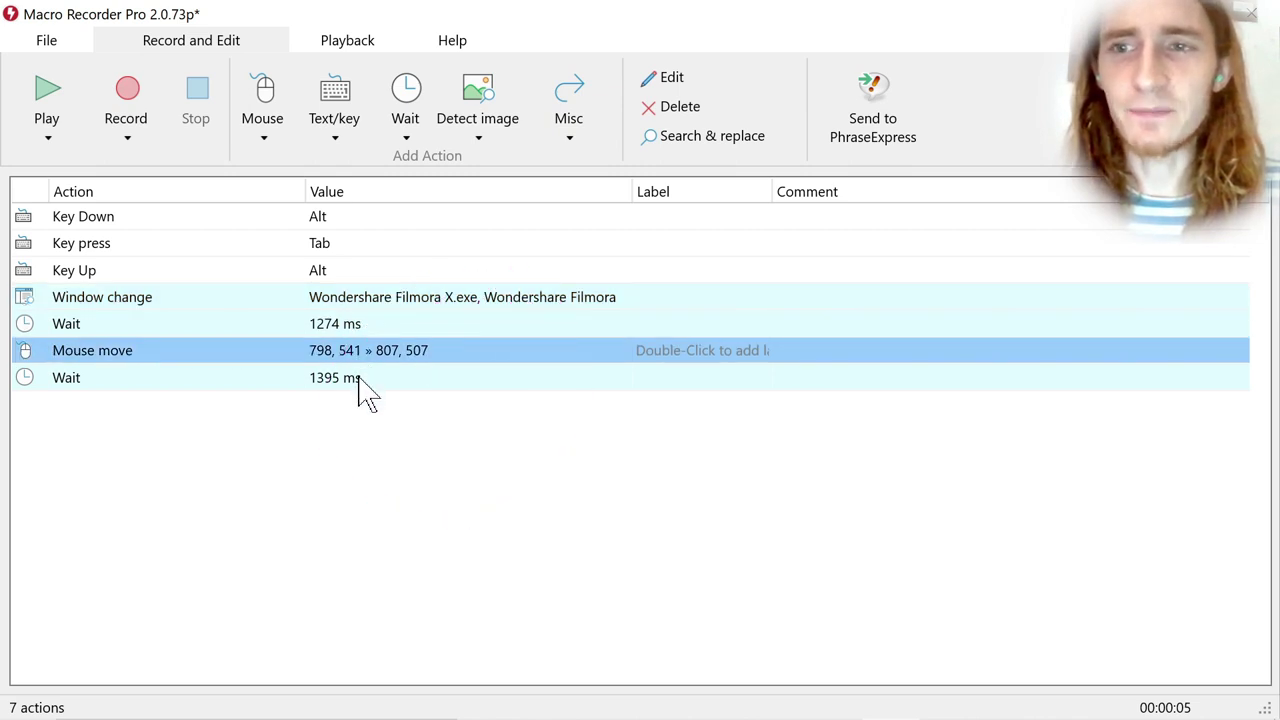
{"action": "left_click", "coordinate": [336, 218]}
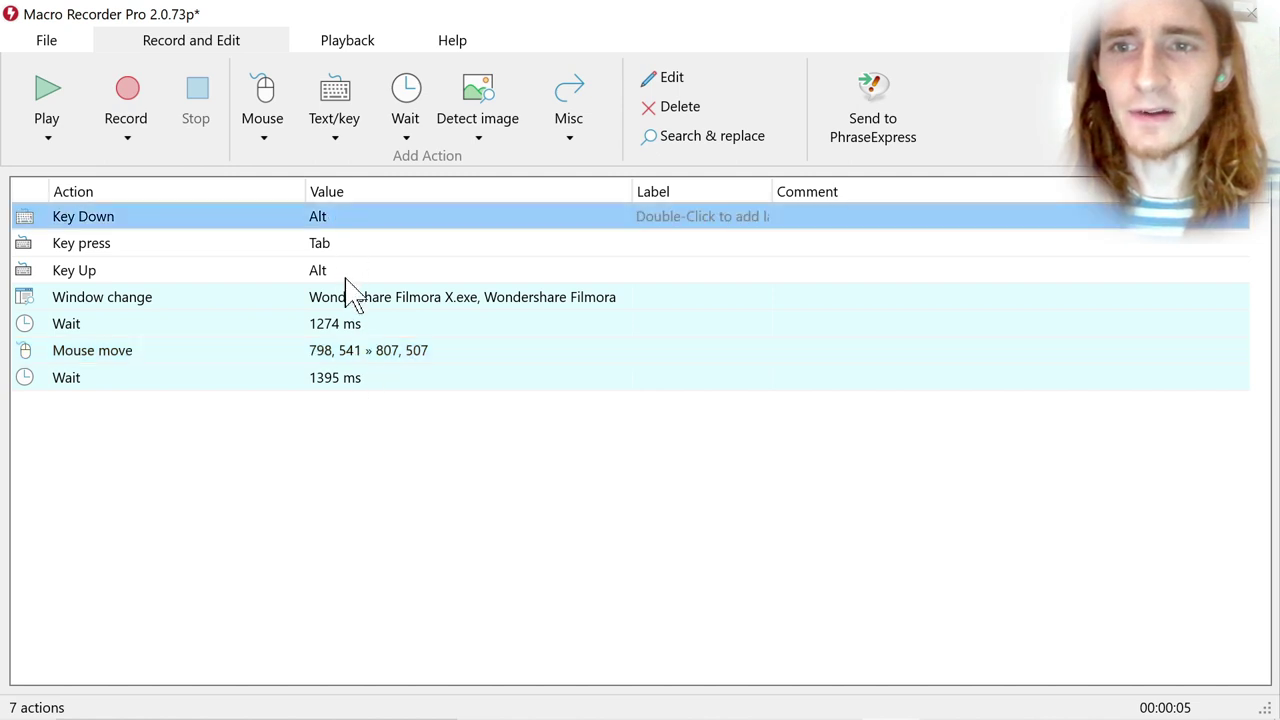
{"action": "left_click", "coordinate": [362, 272], "text": "shift"}
{"action": "key", "text": "Delete"}
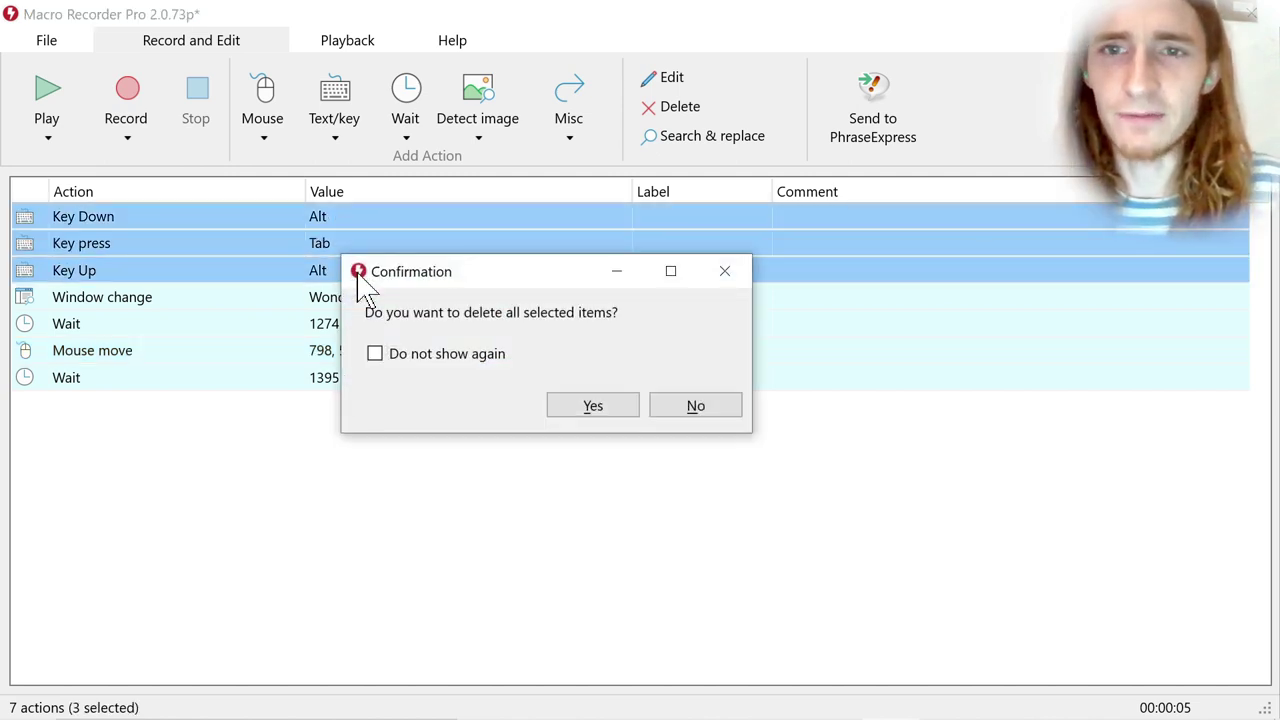
{"action": "left_click", "coordinate": [630, 404]}
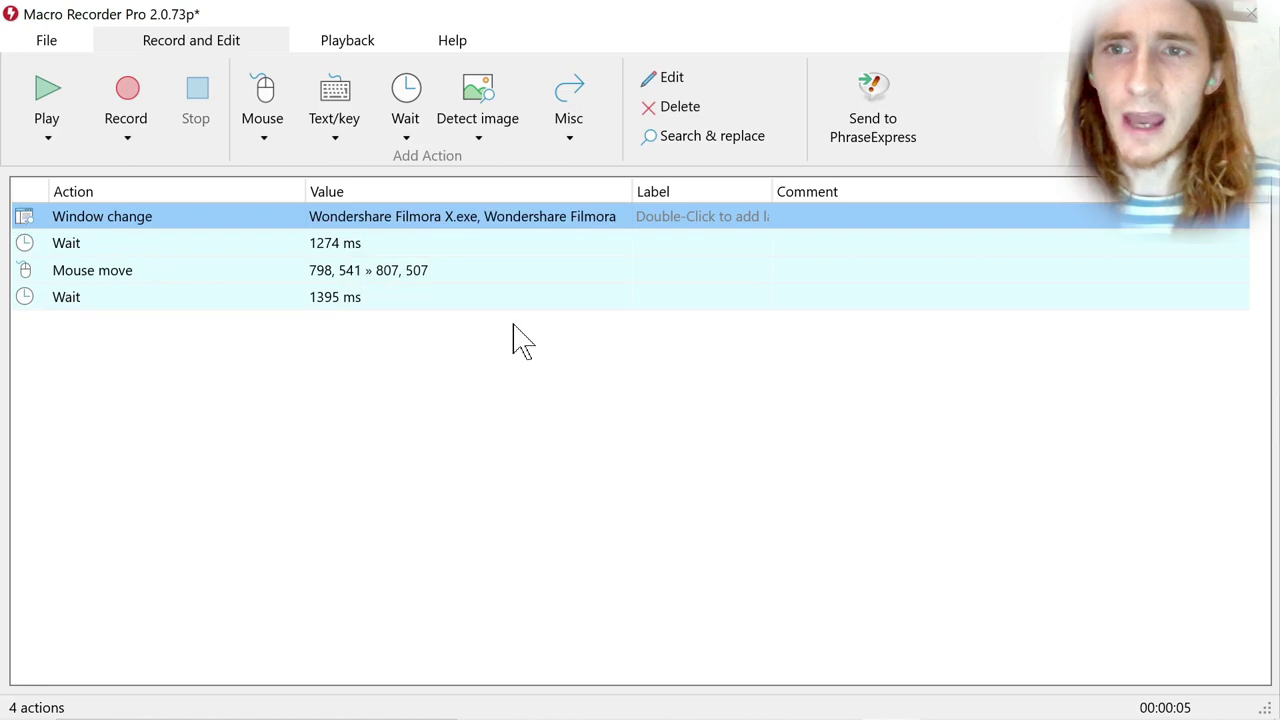
{"action": "left_click", "coordinate": [52, 100]}
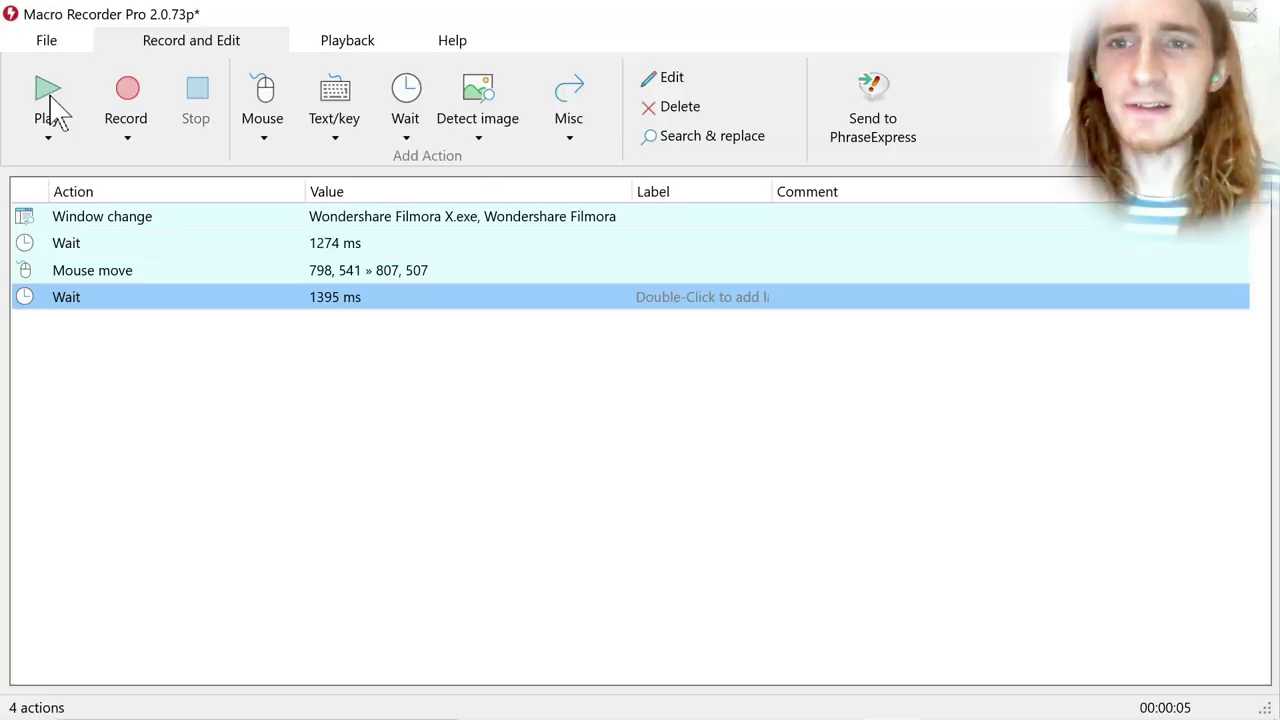
Step: Examine the application, window title and focus options of the Wondershare Filmora window change action, and close them unchanged
{"action": "left_click", "coordinate": [416, 224]}
{"action": "left_click", "coordinate": [418, 248]}
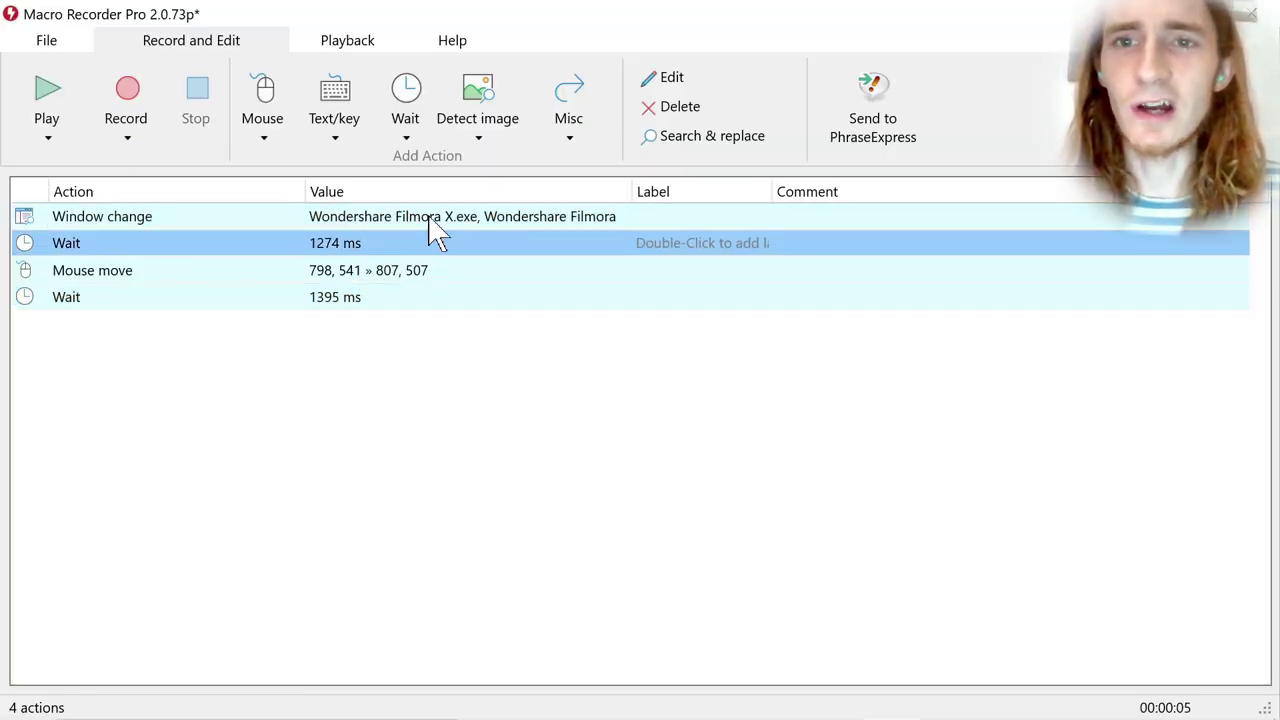
{"action": "left_click", "coordinate": [452, 226]}
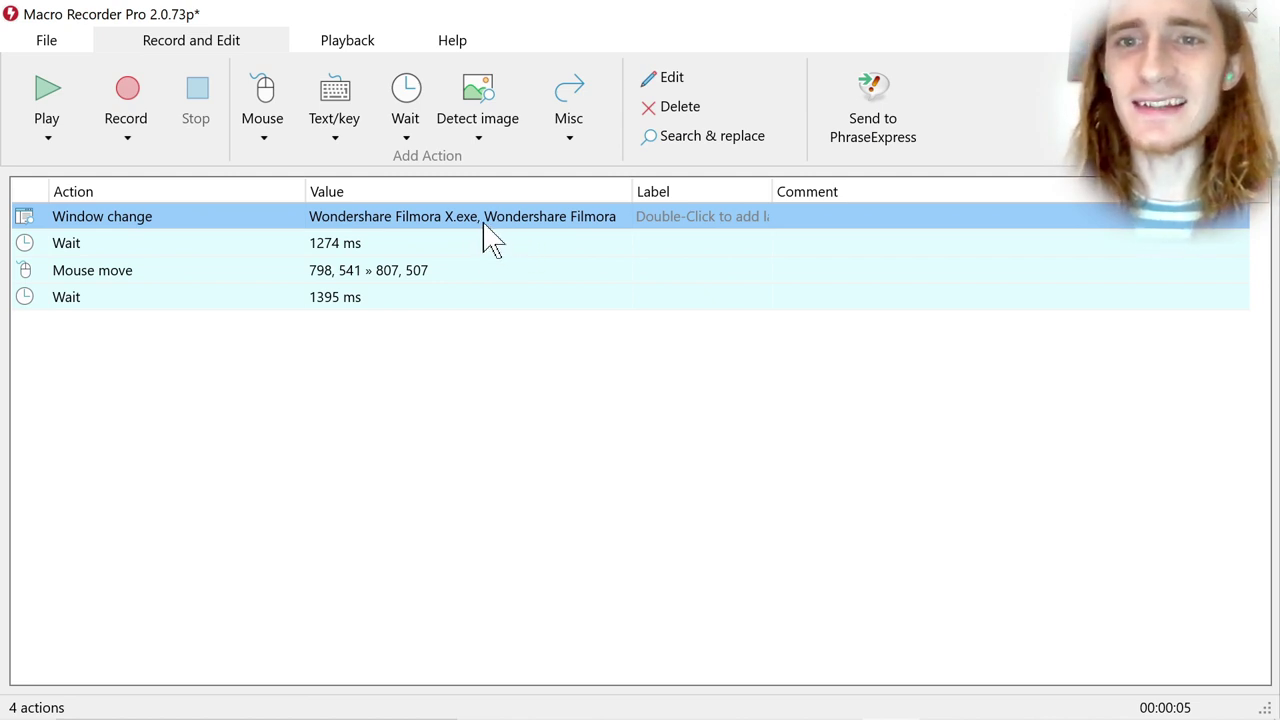
{"action": "double_click", "coordinate": [484, 224]}
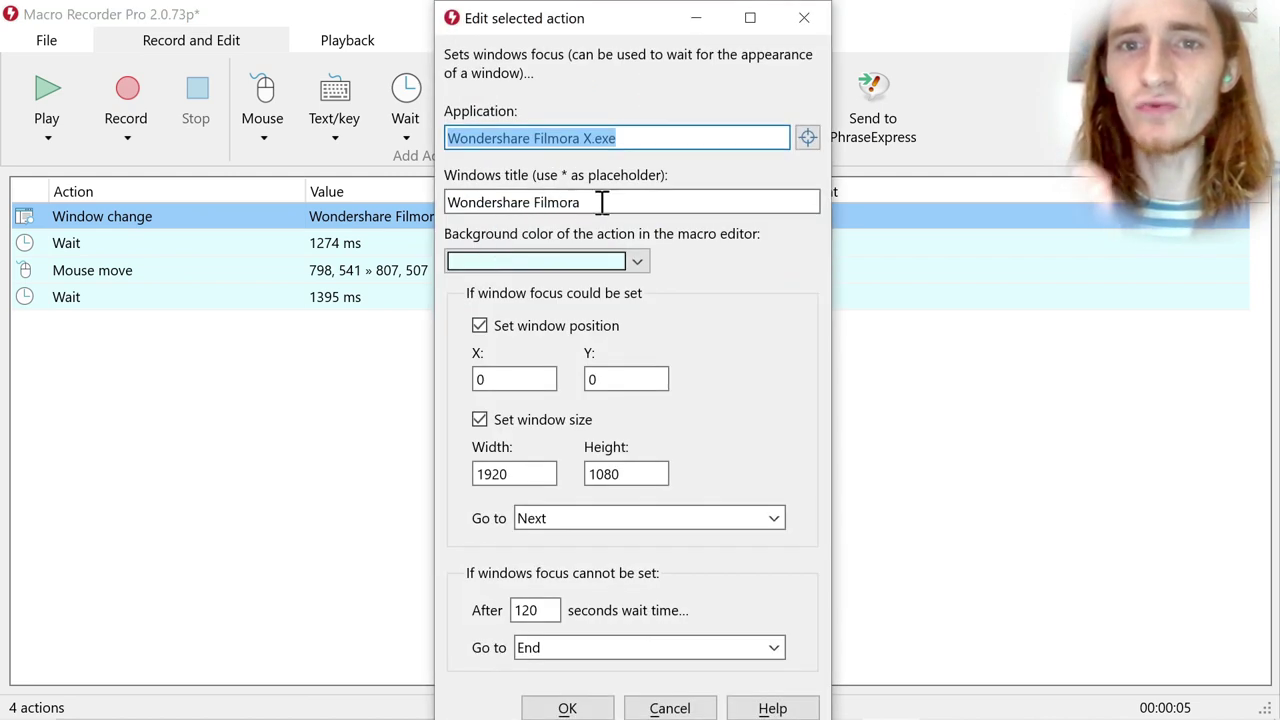
{"action": "left_click", "coordinate": [604, 202]}
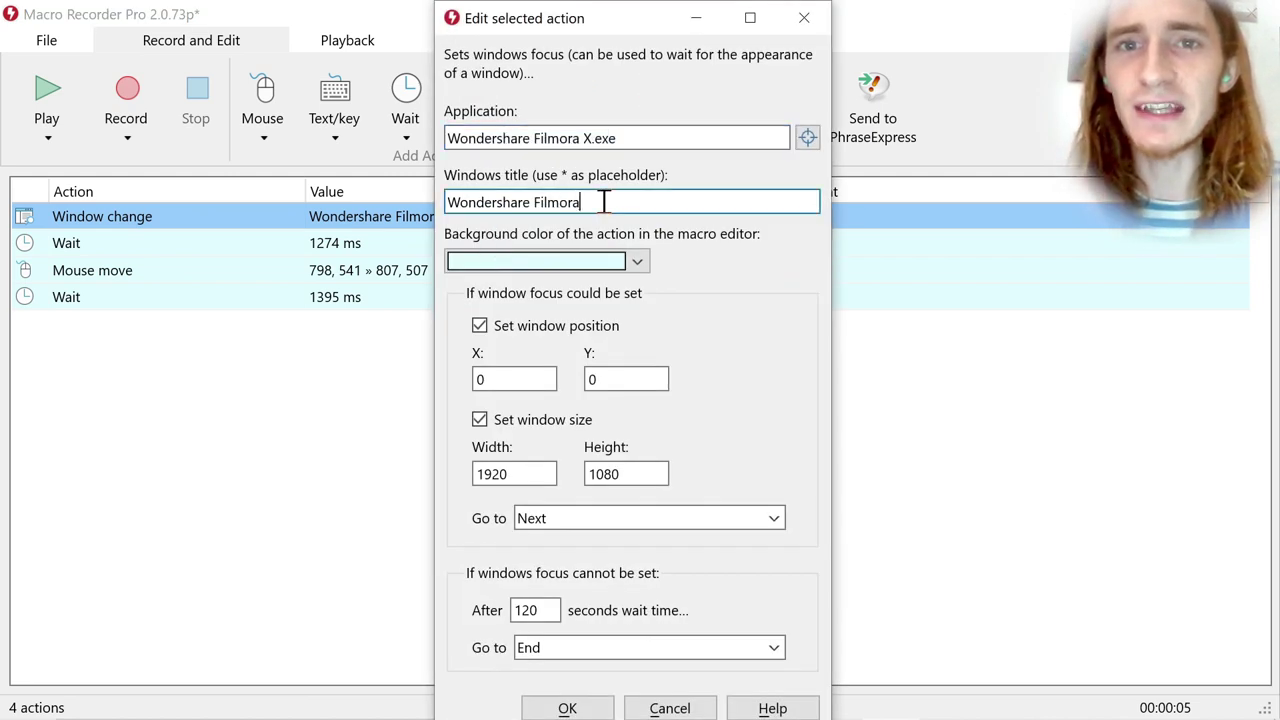
{"action": "left_click", "coordinate": [804, 17]}
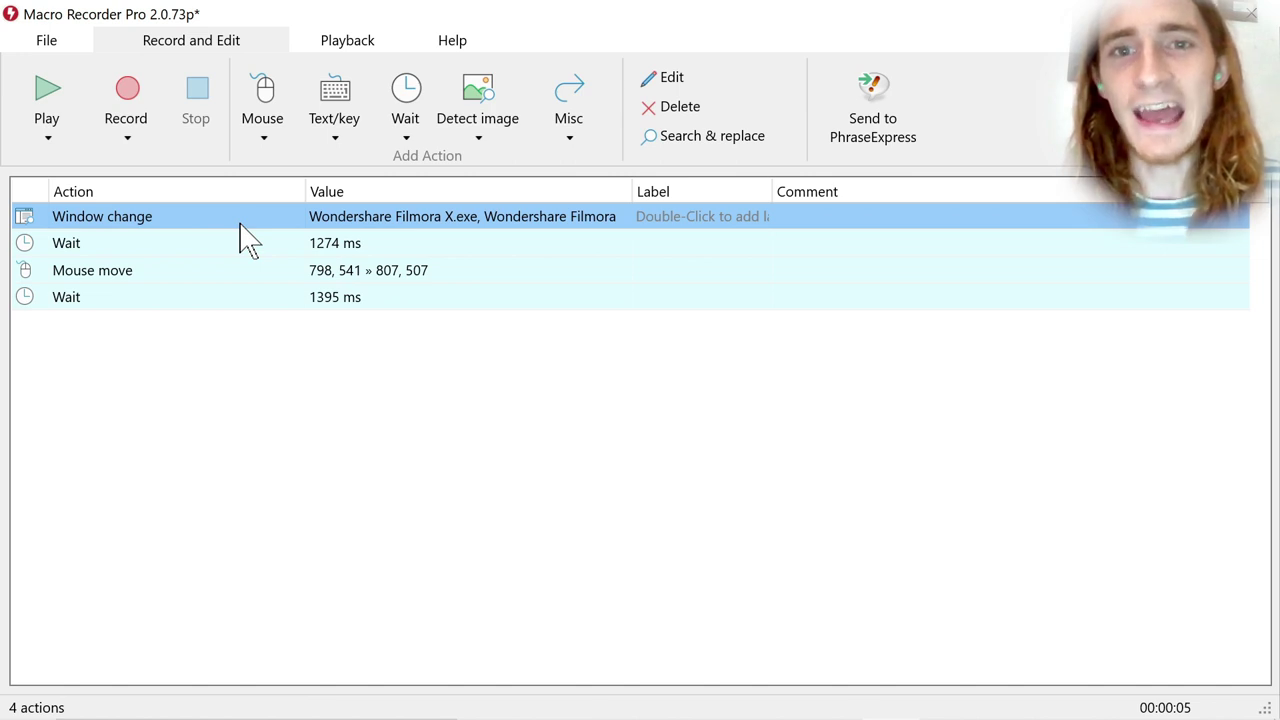
{"action": "left_click", "coordinate": [337, 243]}
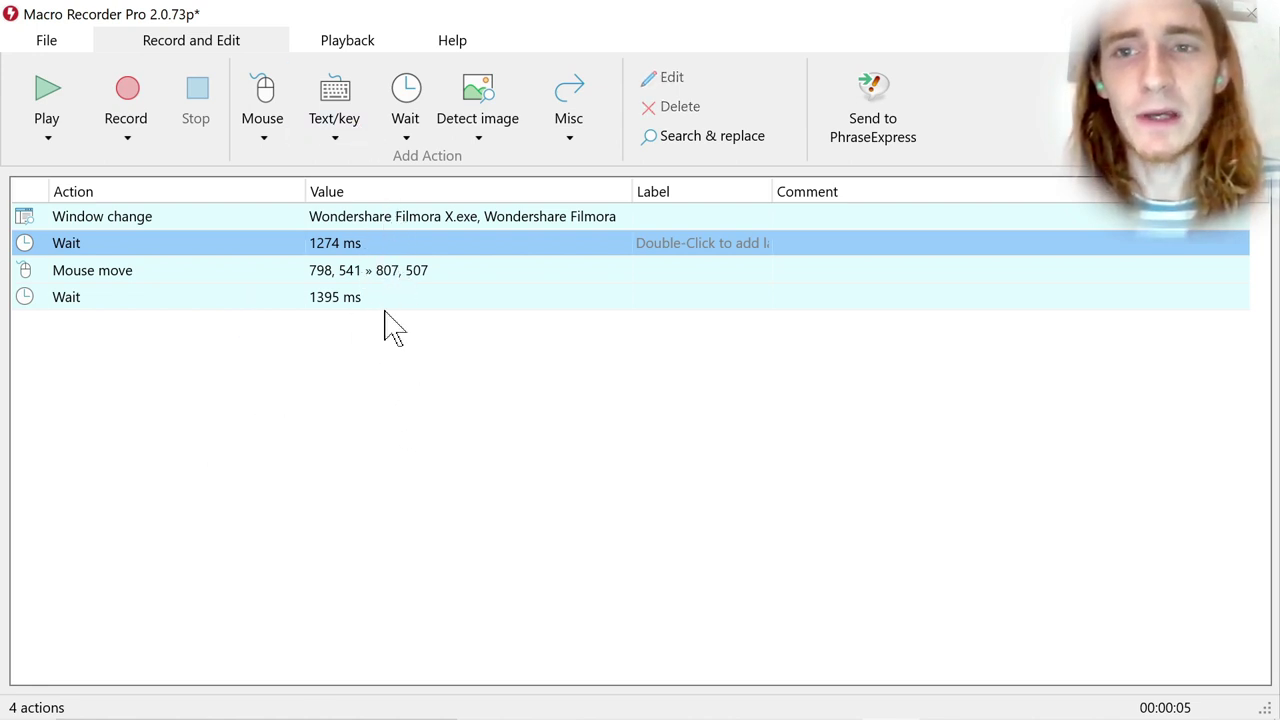
{"action": "left_click", "coordinate": [362, 226]}
{"action": "left_click", "coordinate": [366, 242]}
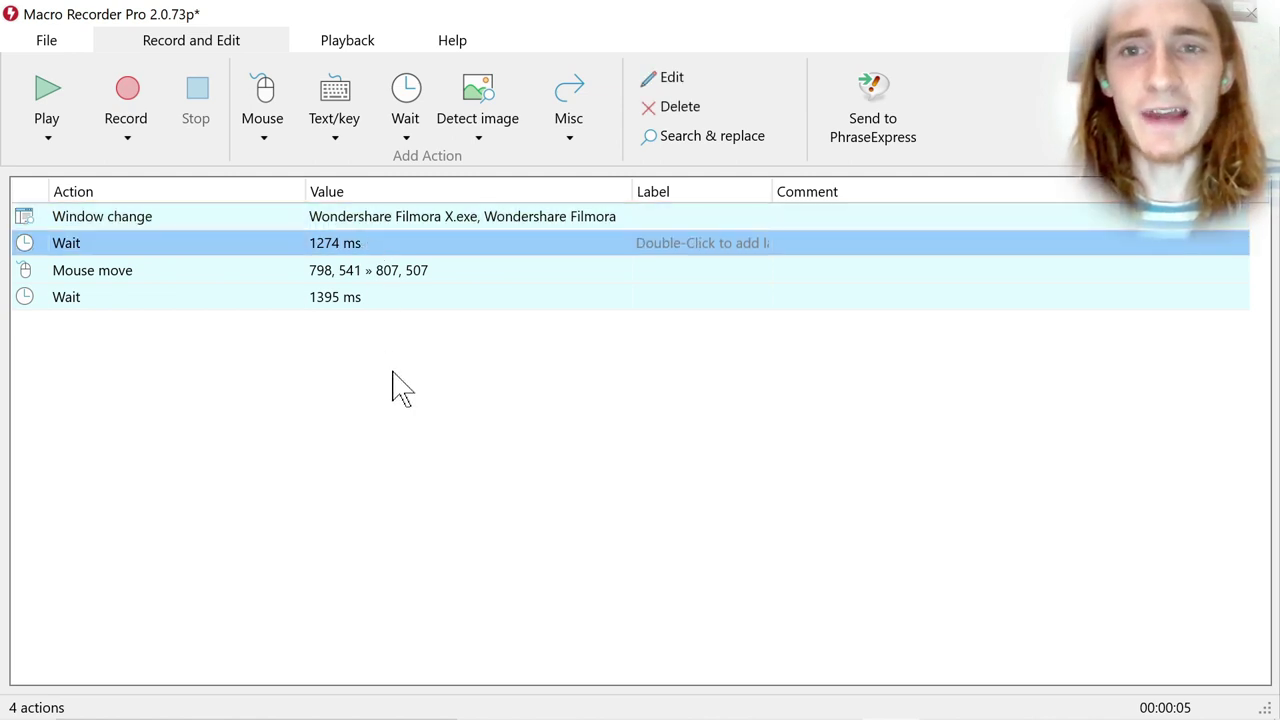
{"action": "left_click", "coordinate": [391, 227]}
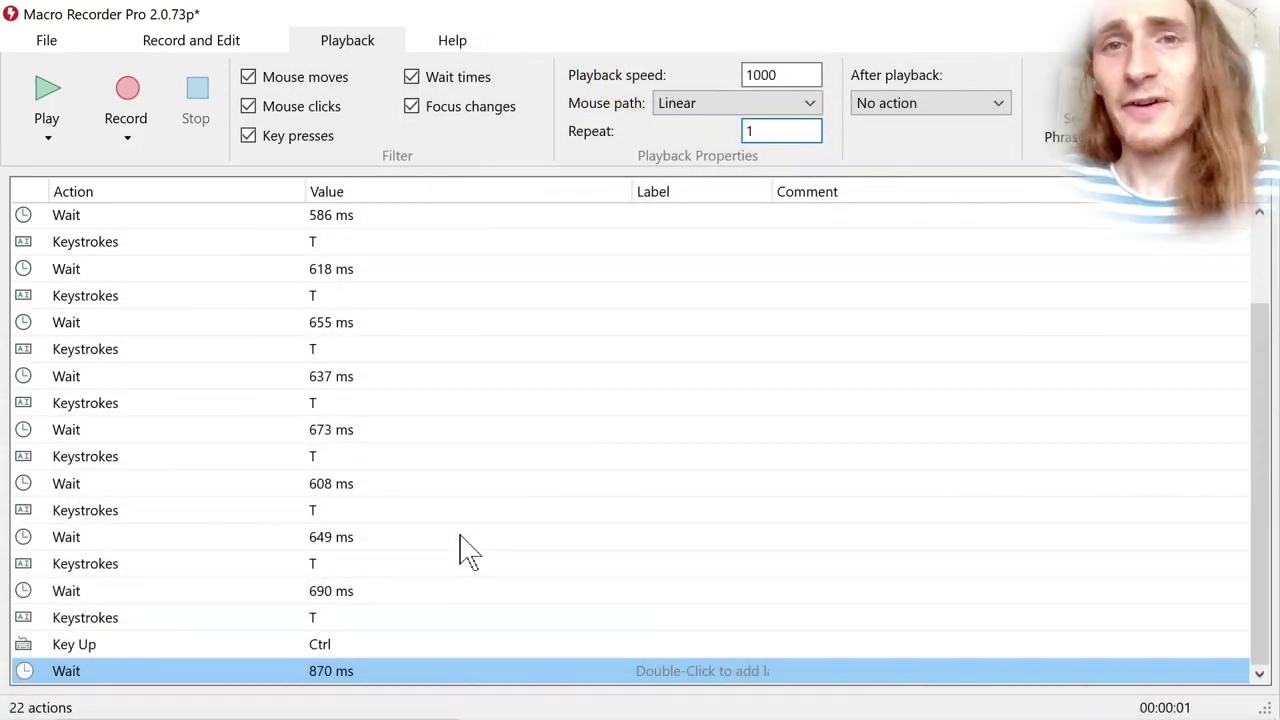
{"action": "left_click", "coordinate": [455, 462]}
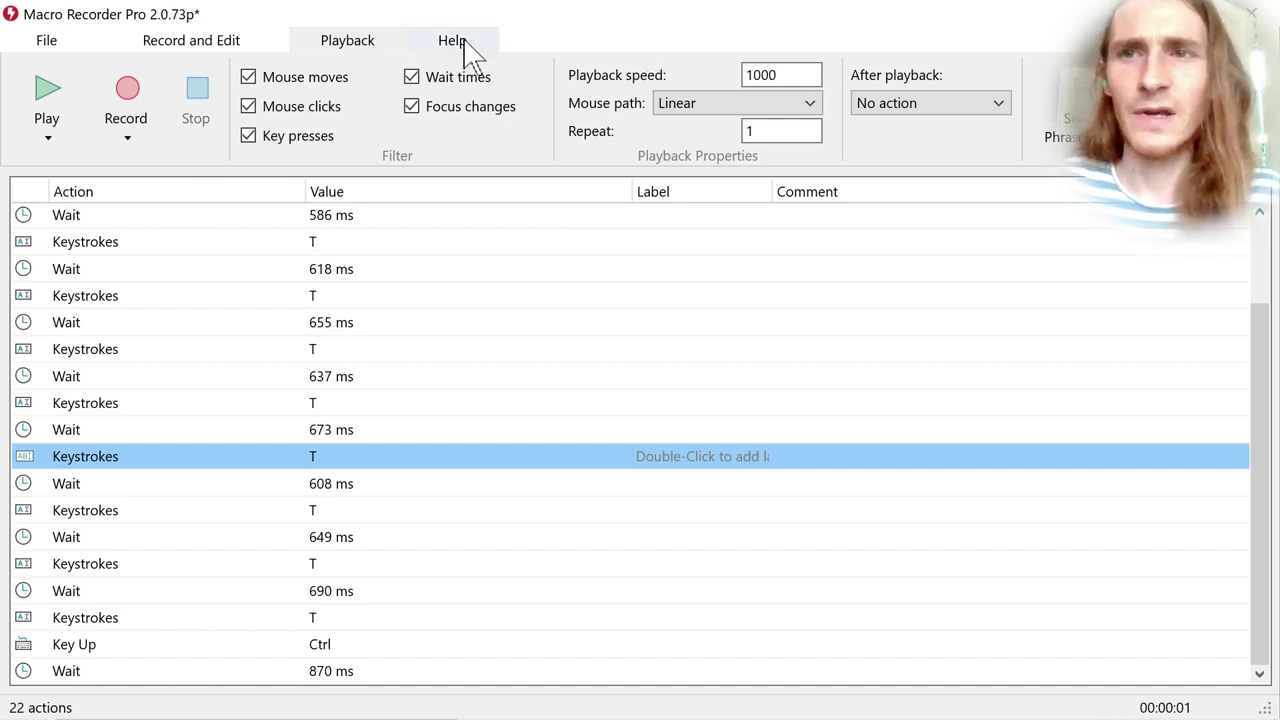
Step: Open the application settings and examine the hotkeys for recording, stopping, playback and capturing the mouse position
{"action": "left_click", "coordinate": [44, 46]}
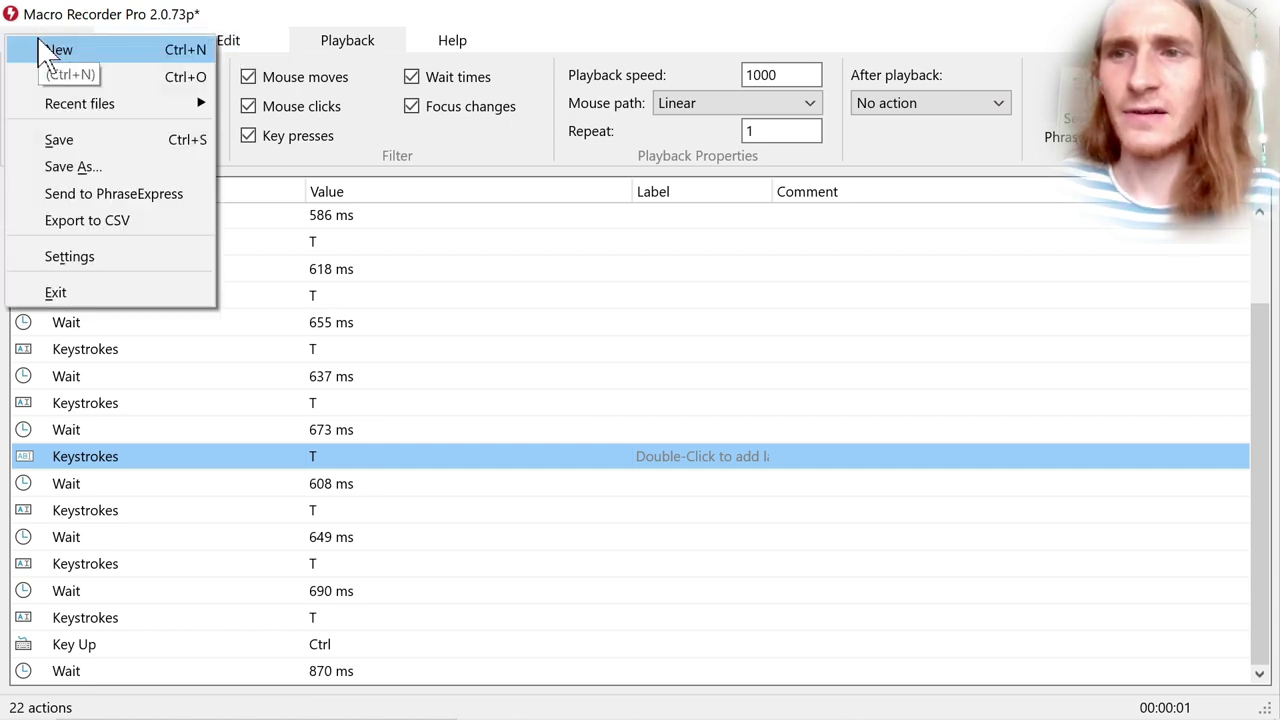
{"action": "mouse_move", "coordinate": [76, 110]}
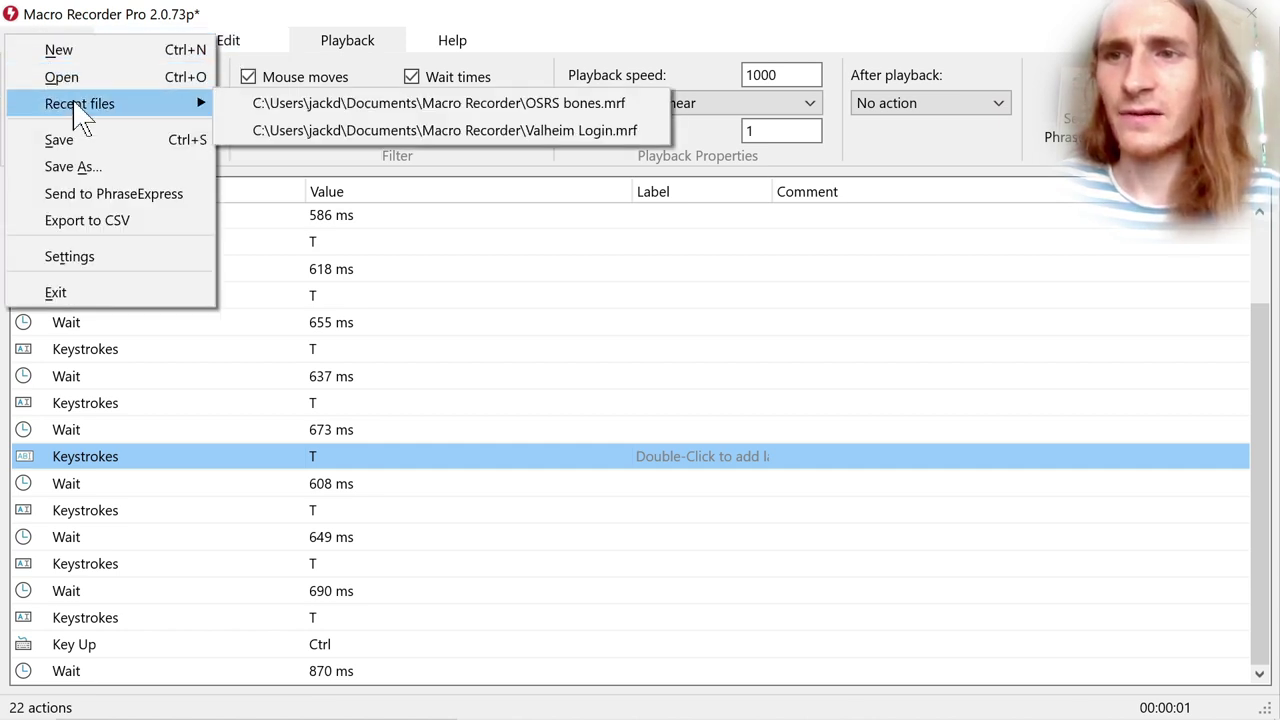
{"action": "left_click", "coordinate": [112, 262]}
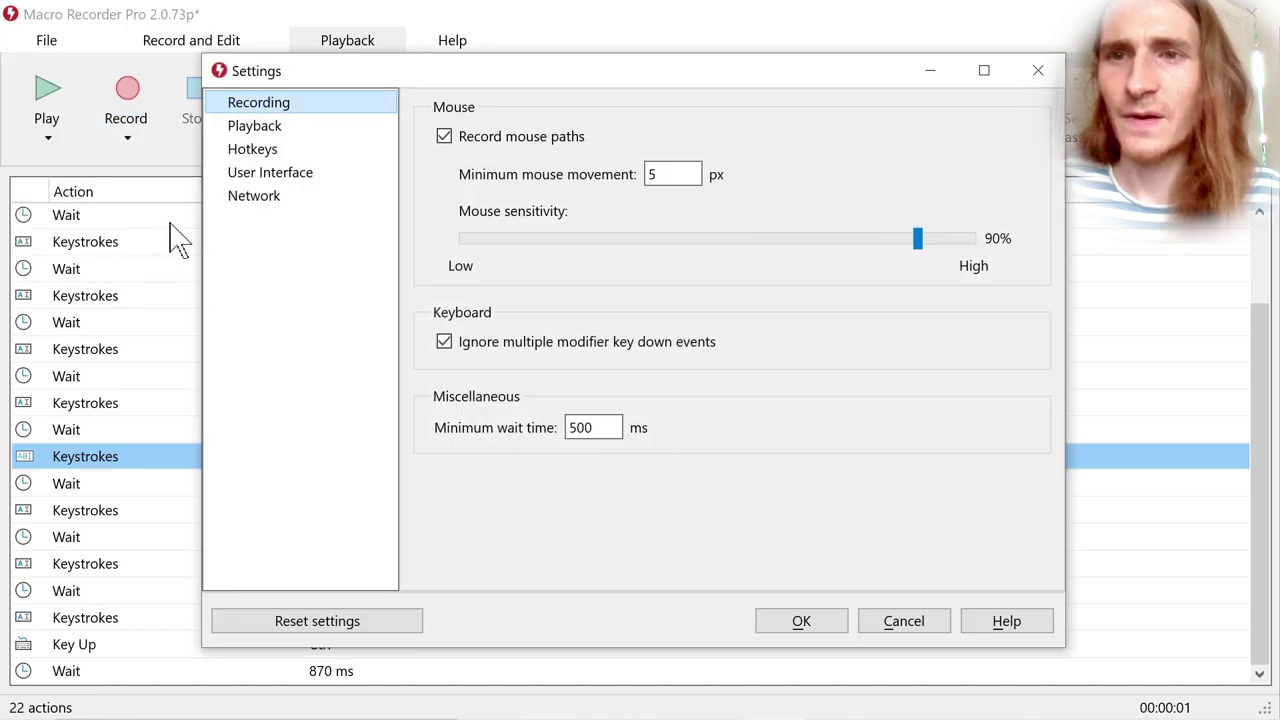
{"action": "left_click", "coordinate": [254, 155]}
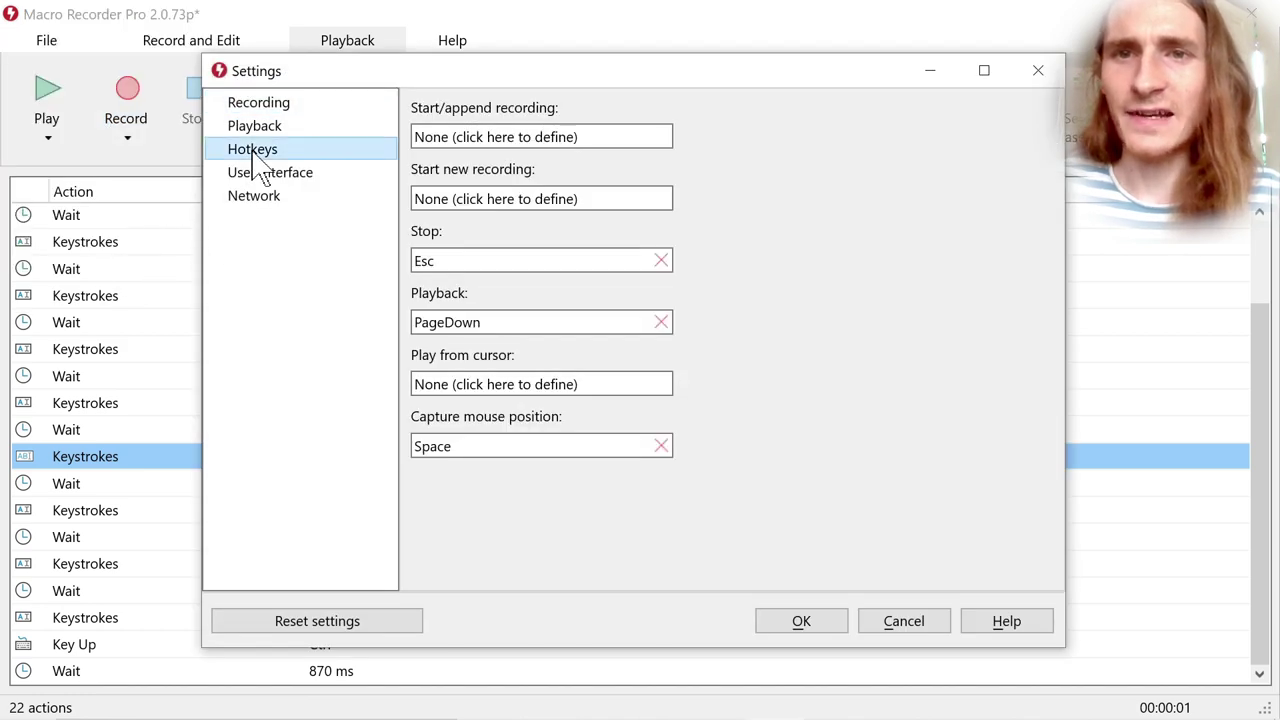
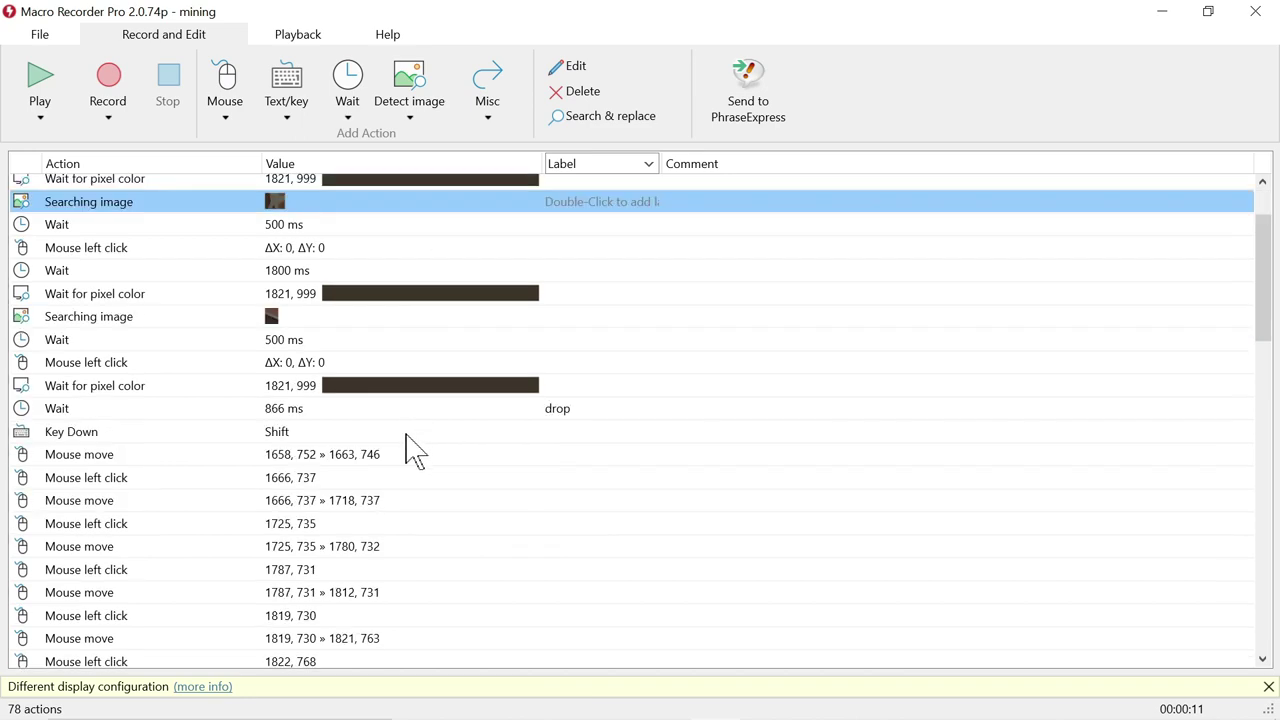
Step: Look through the mining macro's full action list and return to the first image search
{"action": "left_click", "coordinate": [378, 234]}
{"action": "scroll", "coordinate": [340, 635], "scroll_direction": "down", "scroll_amount": 7}
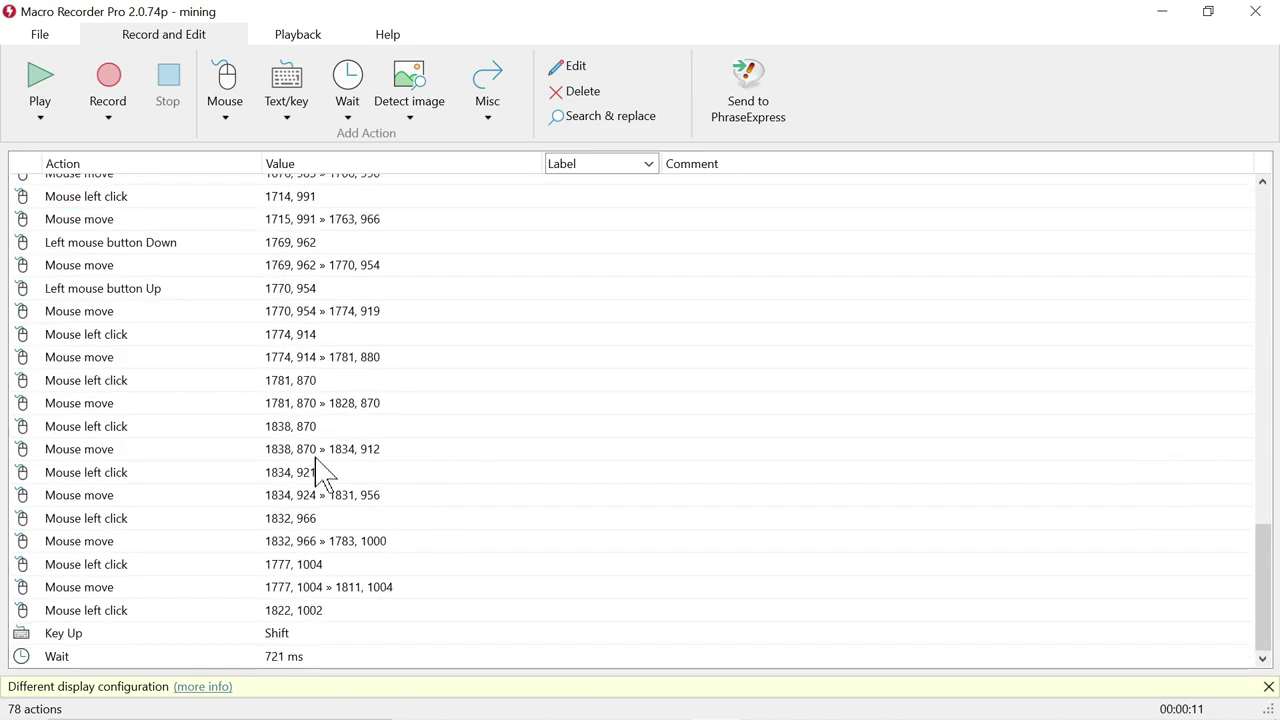
{"action": "scroll", "coordinate": [417, 571], "scroll_direction": "up", "scroll_amount": 7}
{"action": "scroll", "coordinate": [415, 571], "scroll_direction": "up", "scroll_amount": 10}
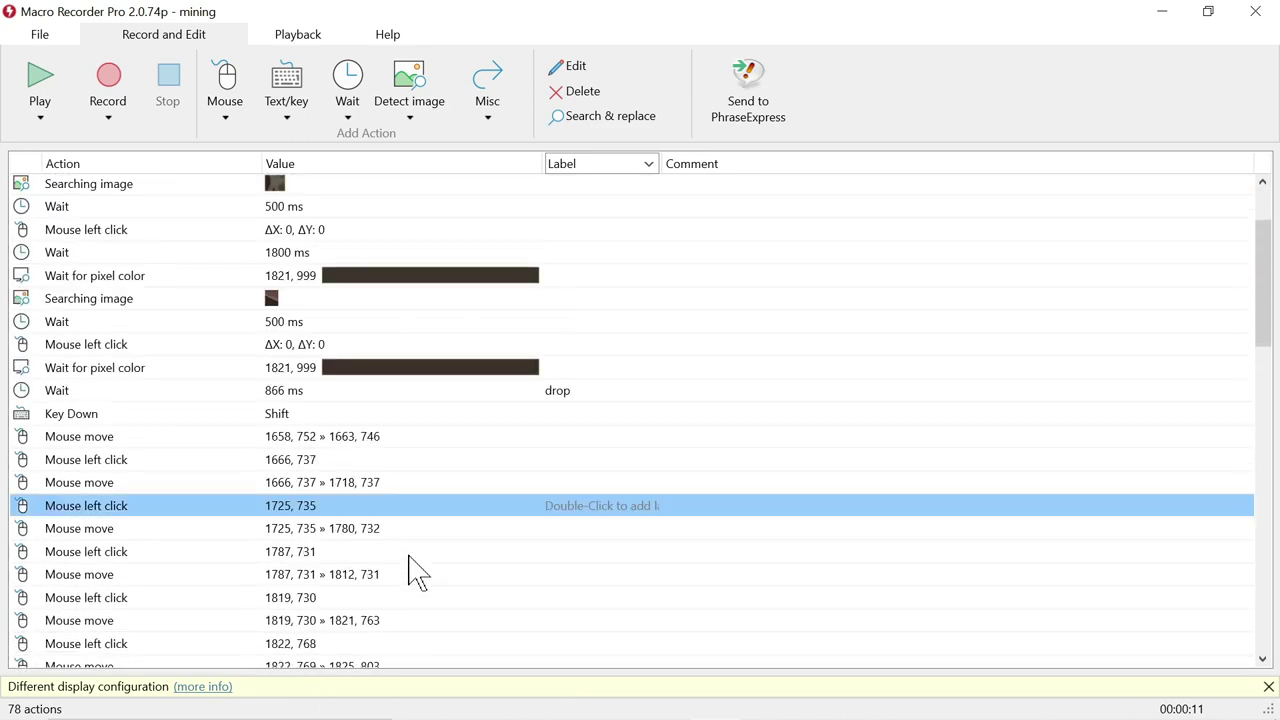
{"action": "left_click", "coordinate": [334, 187]}
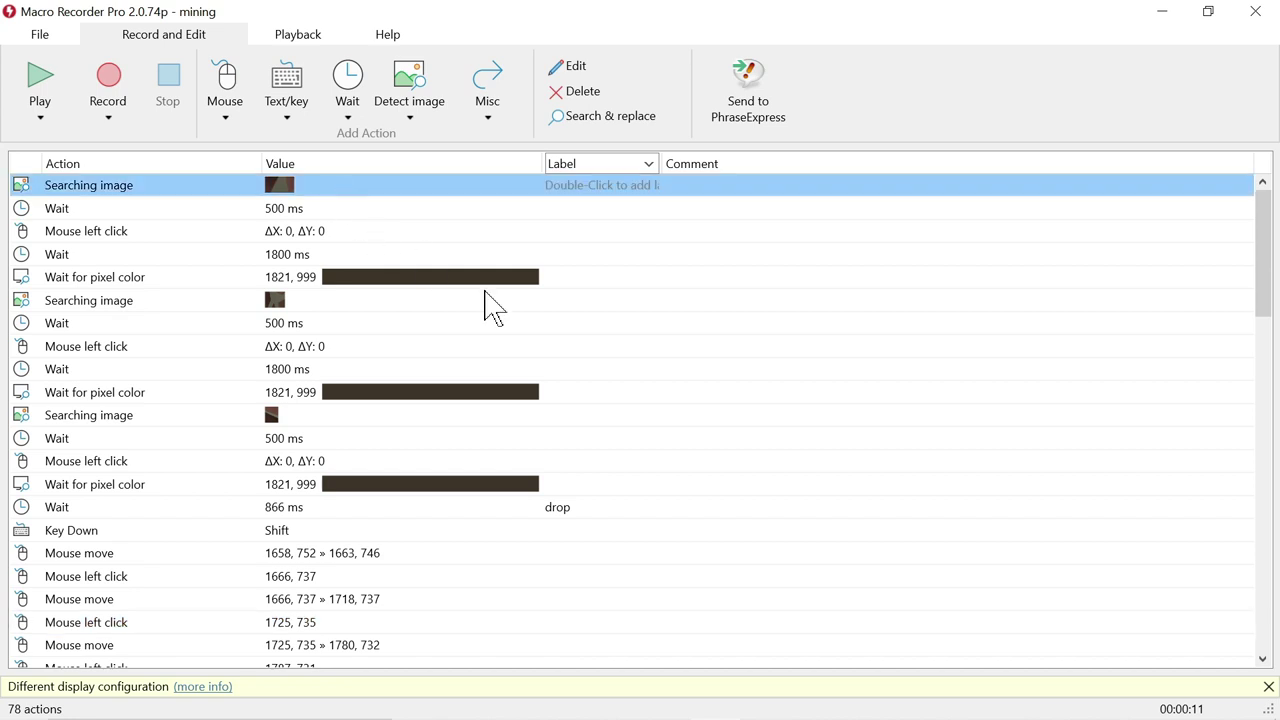
Step: Examine the repeated image search, wait, left click and pixel color actions that precede the macro's drop section
{"action": "key", "text": "Down"}
{"action": "key", "text": "Down"}
{"action": "key", "text": "Down"}
{"action": "key", "text": "Down"}
{"action": "key", "text": "Down"}
{"action": "key", "text": "Down"}
{"action": "key", "text": "Down"}
{"action": "key", "text": "Down"}
{"action": "key", "text": "Down"}
{"action": "key", "text": "Down"}
{"action": "key", "text": "Down"}
{"action": "key", "text": "Down"}
{"action": "key", "text": "Down"}
{"action": "key", "text": "Down"}
{"action": "key", "text": "Down"}
{"action": "key", "text": "Up"}
{"action": "key", "text": "Up"}
{"action": "key", "text": "Up"}
{"action": "key", "text": "Up"}
{"action": "key", "text": "Up"}
{"action": "key", "text": "Up"}
{"action": "key", "text": "Up"}
{"action": "key", "text": "Up"}
{"action": "key", "text": "Up"}
{"action": "key", "text": "Up"}
{"action": "key", "text": "Up"}
{"action": "key", "text": "Up"}
{"action": "key", "text": "Up"}
{"action": "key", "text": "Up"}
{"action": "key", "text": "Up"}
{"action": "key", "text": "Down"}
{"action": "key", "text": "Down"}
{"action": "key", "text": "Down"}
{"action": "key", "text": "Down"}
{"action": "key", "text": "Down"}
{"action": "key", "text": "Down"}
{"action": "key", "text": "Down"}
{"action": "key", "text": "Down"}
{"action": "key", "text": "Down"}
{"action": "key", "text": "Down"}
{"action": "key", "text": "Down"}
{"action": "key", "text": "Down"}
{"action": "key", "text": "Down"}
{"action": "key", "text": "Down"}
{"action": "key", "text": "Up"}
{"action": "key", "text": "Up"}
{"action": "key", "text": "Up"}
{"action": "key", "text": "Up"}
{"action": "key", "text": "Up"}
{"action": "key", "text": "Up"}
{"action": "key", "text": "Up"}
{"action": "key", "text": "Up"}
{"action": "key", "text": "Up"}
{"action": "key", "text": "Up"}
{"action": "key", "text": "Up"}
{"action": "key", "text": "Up"}
{"action": "key", "text": "Up"}
{"action": "key", "text": "Up"}
{"action": "key", "text": "Down"}
{"action": "key", "text": "Down"}
{"action": "key", "text": "Down"}
{"action": "key", "text": "Down"}
{"action": "key", "text": "Down"}
{"action": "key", "text": "Down"}
{"action": "key", "text": "Down"}
{"action": "key", "text": "Down"}
{"action": "key", "text": "Down"}
{"action": "key", "text": "Down"}
{"action": "key", "text": "Down"}
{"action": "key", "text": "Down"}
{"action": "key", "text": "Down"}
{"action": "key", "text": "Down"}
{"action": "key", "text": "Up"}
{"action": "key", "text": "Up"}
{"action": "key", "text": "Up"}
{"action": "key", "text": "Up"}
{"action": "key", "text": "Up"}
{"action": "key", "text": "Up"}
{"action": "key", "text": "Up"}
{"action": "key", "text": "Up"}
{"action": "key", "text": "Up"}
{"action": "key", "text": "Up"}
{"action": "key", "text": "Up"}
{"action": "key", "text": "Up"}
{"action": "key", "text": "Up"}
{"action": "key", "text": "Up"}
{"action": "key", "text": "Down"}
{"action": "key", "text": "Down"}
{"action": "key", "text": "Down"}
{"action": "key", "text": "Down"}
{"action": "key", "text": "Down"}
{"action": "key", "text": "Down"}
{"action": "key", "text": "Down"}
{"action": "key", "text": "Down"}
{"action": "key", "text": "Down"}
{"action": "key", "text": "Down"}
{"action": "key", "text": "Down"}
{"action": "key", "text": "Down"}
{"action": "key", "text": "Down"}
{"action": "key", "text": "Down"}
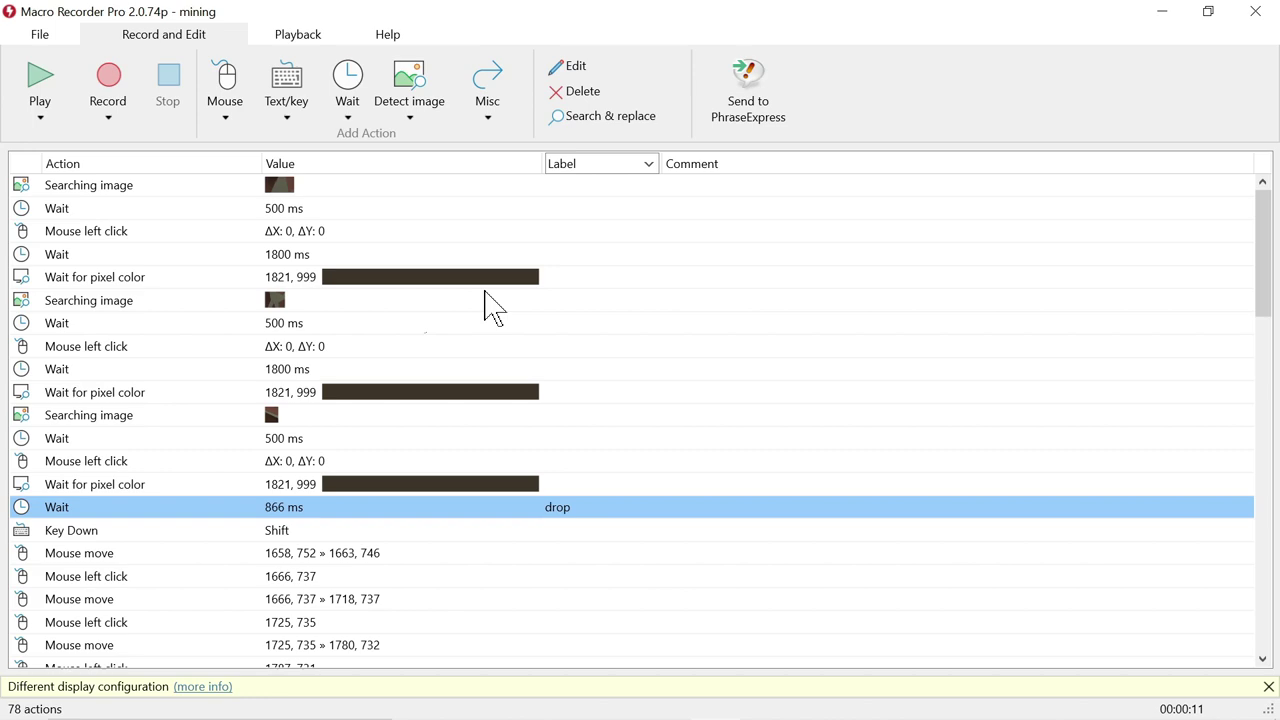
Step: Examine the drop section's Shift-held mouse moves and clicks through the end of the macro, and return to the first action
{"action": "key", "text": "Down"}
{"action": "key", "text": "Down"}
{"action": "key", "text": "Down"}
{"action": "key", "text": "Down"}
{"action": "key", "text": "Down"}
{"action": "key", "text": "Down"}
{"action": "key", "text": "Down"}
{"action": "key", "text": "Down"}
{"action": "key", "text": "Down"}
{"action": "key", "text": "Down"}
{"action": "key", "text": "Down"}
{"action": "key", "text": "Down"}
{"action": "key", "text": "Down"}
{"action": "scroll", "coordinate": [490, 305], "scroll_direction": "down", "scroll_amount": 7}
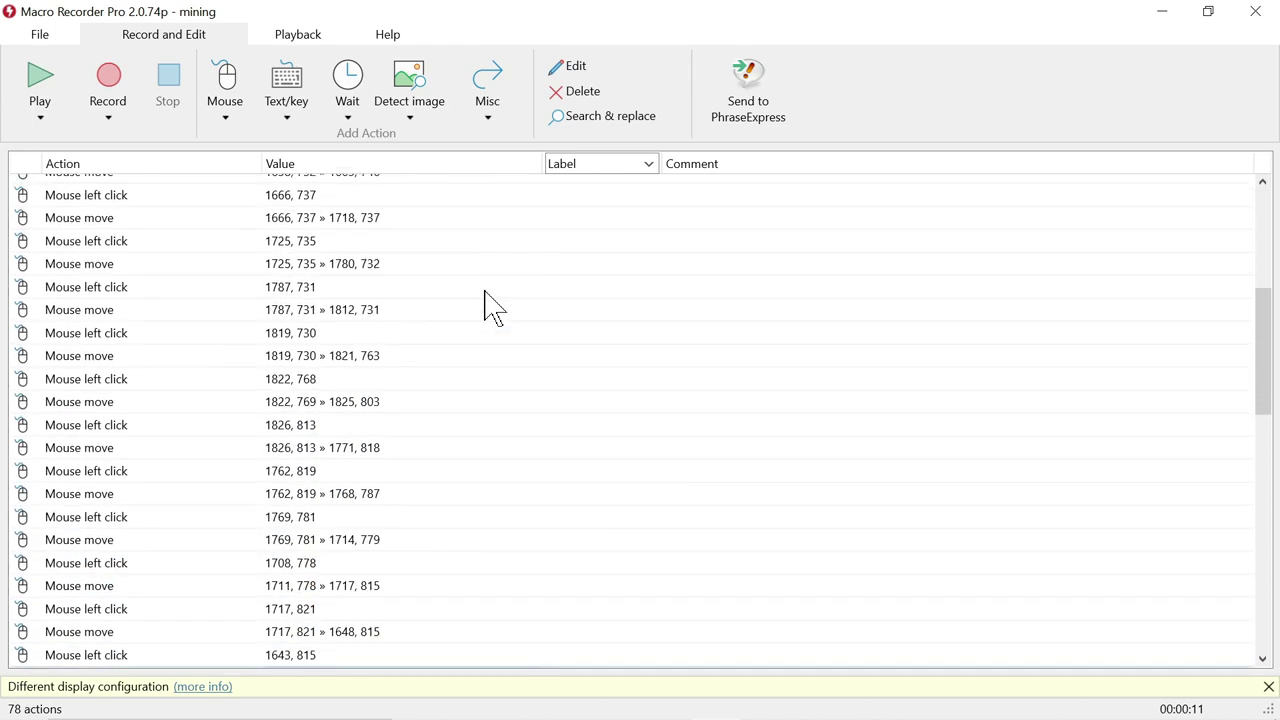
{"action": "scroll", "coordinate": [490, 305], "scroll_direction": "down", "scroll_amount": 7}
{"action": "key", "text": "End"}
{"action": "key", "text": "Up"}
{"action": "key", "text": "Up"}
{"action": "key", "text": "Up"}
{"action": "key", "text": "Up"}
{"action": "key", "text": "Up"}
{"action": "key", "text": "Up"}
{"action": "key", "text": "Up"}
{"action": "key", "text": "Up"}
{"action": "key", "text": "Up"}
{"action": "key", "text": "Up"}
{"action": "key", "text": "Up"}
{"action": "key", "text": "Up"}
{"action": "key", "text": "Up"}
{"action": "key", "text": "Up"}
{"action": "key", "text": "Up"}
{"action": "key", "text": "Up"}
{"action": "scroll", "coordinate": [490, 305], "scroll_direction": "up", "scroll_amount": 5}
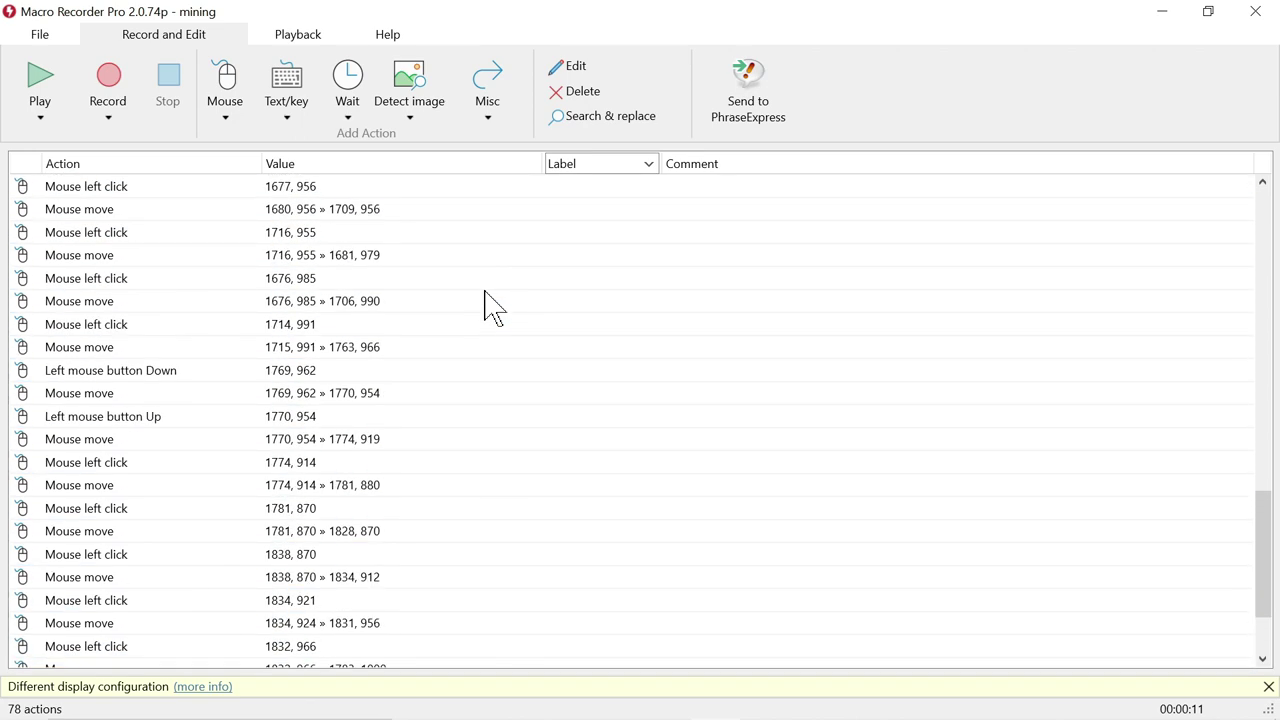
{"action": "scroll", "coordinate": [490, 305], "scroll_direction": "up", "scroll_amount": 13}
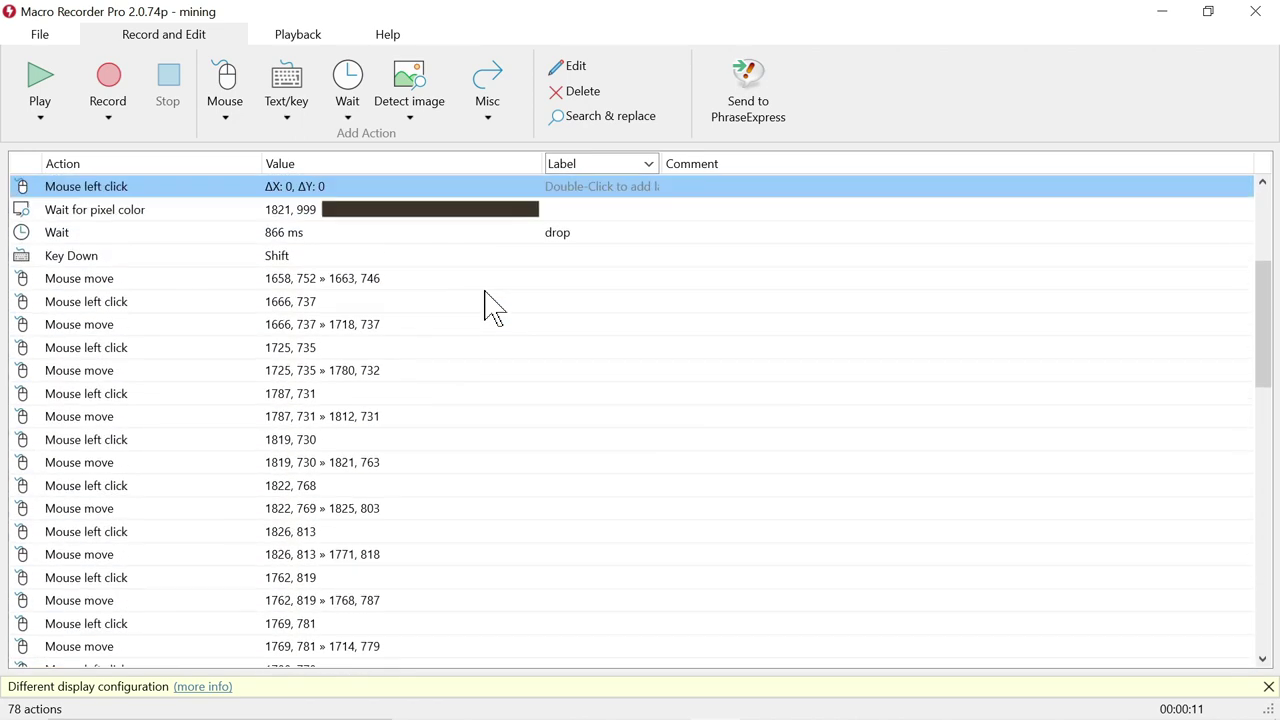
{"action": "key", "text": "Home"}
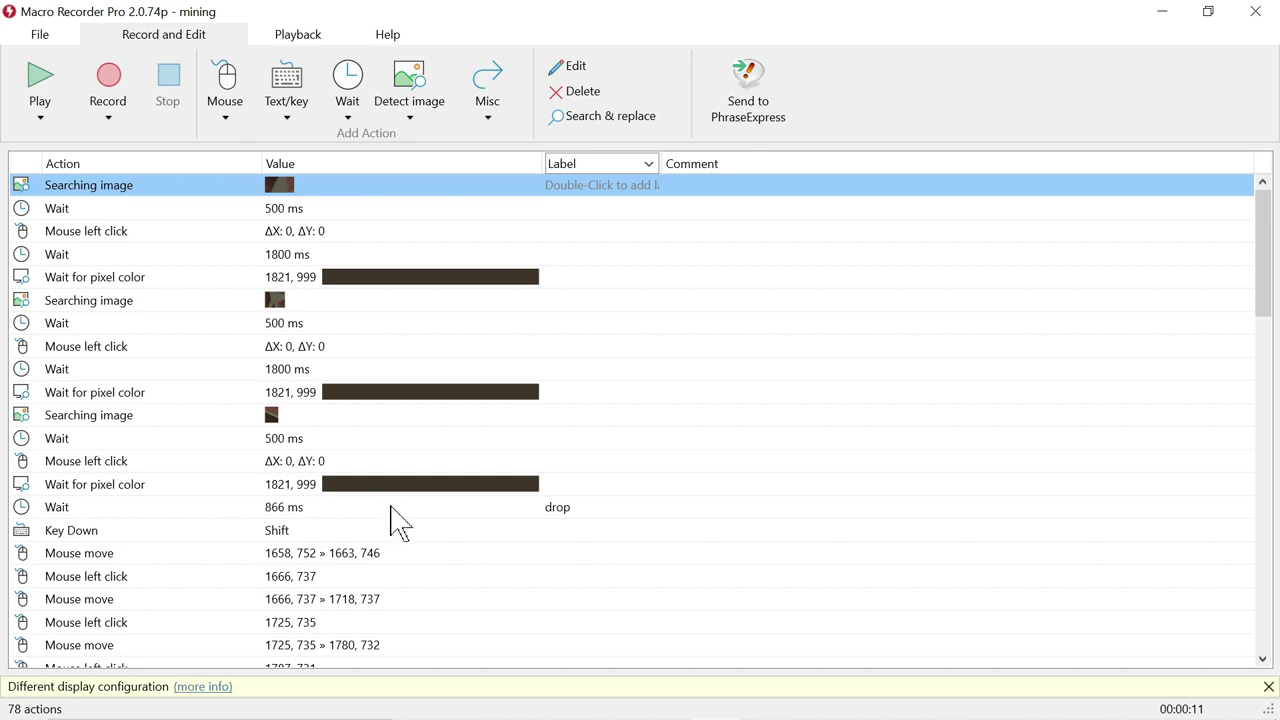
Step: Review the third pixel color action's go-to options, accept them unchanged, and look at the wait action labelled drop
{"action": "double_click", "coordinate": [286, 488]}
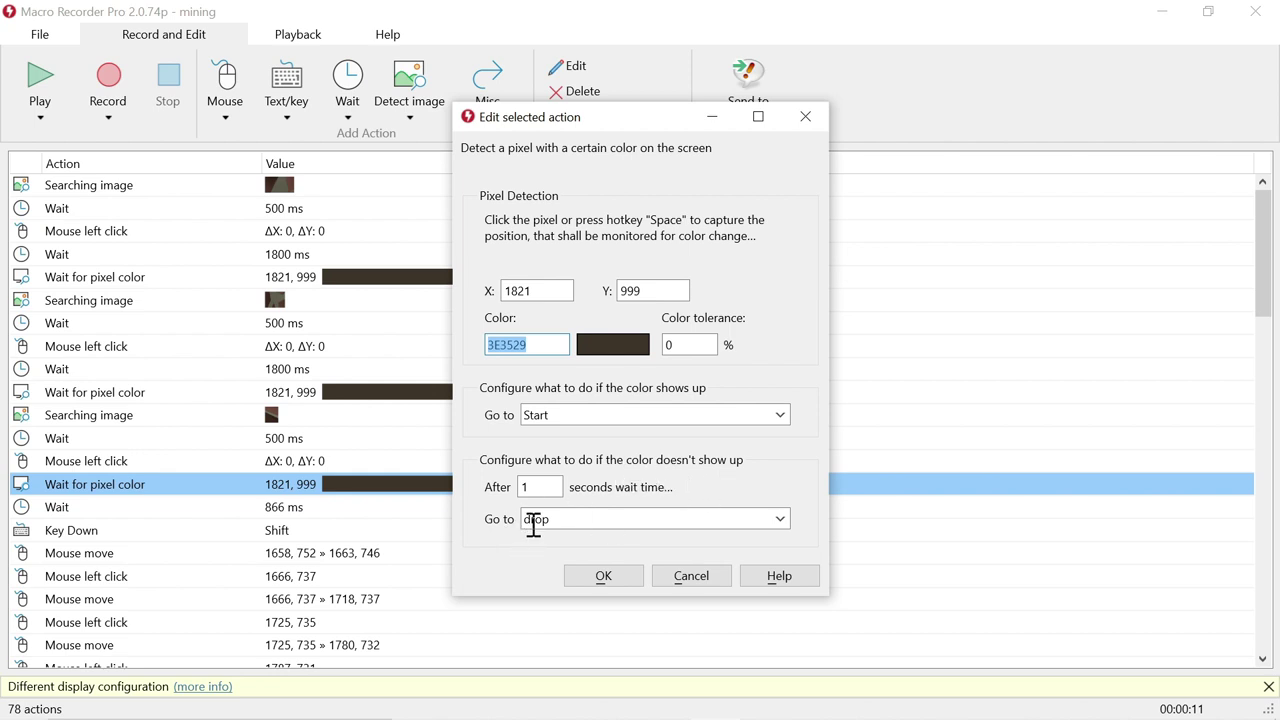
{"action": "left_click", "coordinate": [592, 580]}
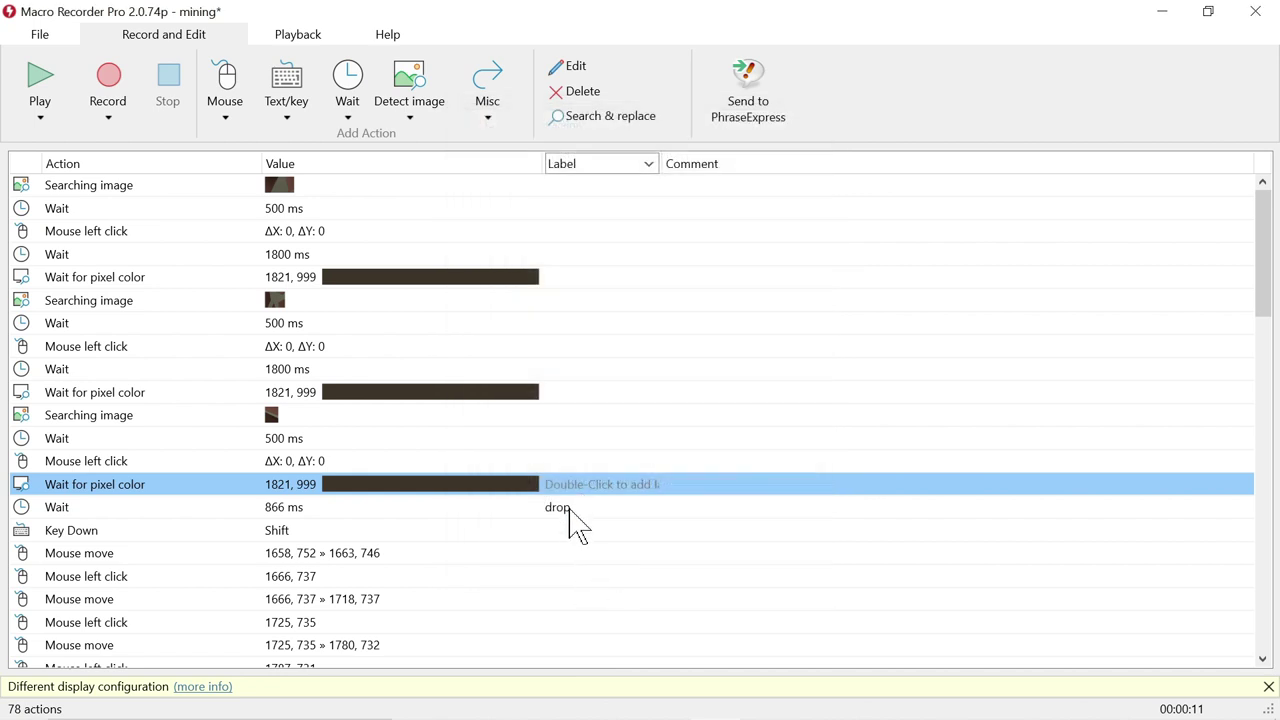
{"action": "left_click", "coordinate": [570, 514]}
{"action": "scroll", "coordinate": [573, 522], "scroll_direction": "down", "scroll_amount": 2}
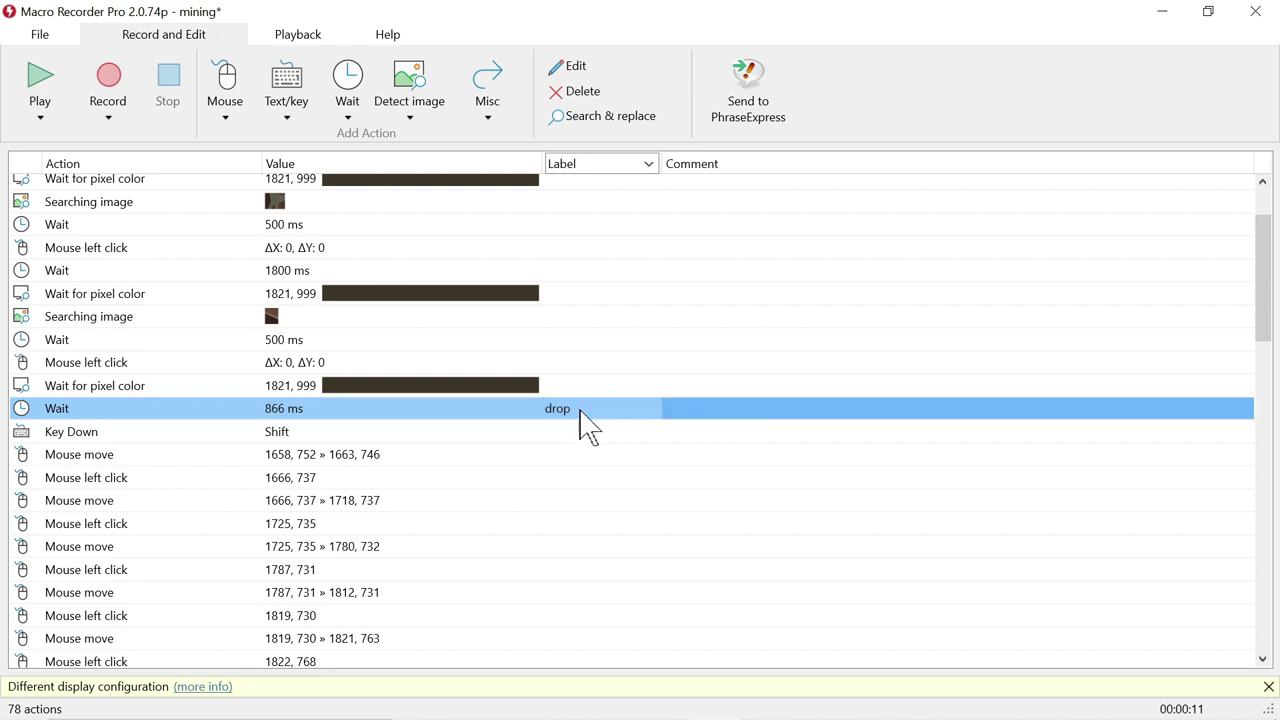
{"action": "scroll", "coordinate": [335, 372], "scroll_direction": "up", "scroll_amount": 1}
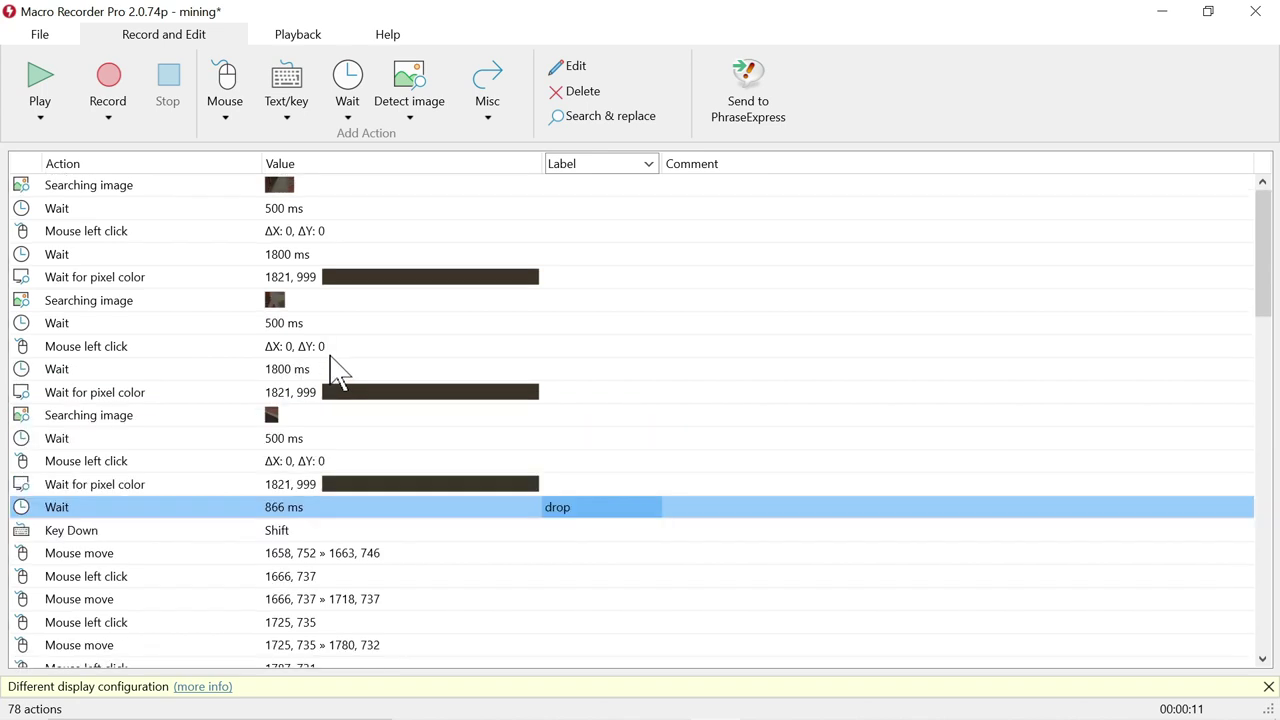
Step: Open the drop label of the 866 ms wait for editing and leave its text unchanged
{"action": "double_click", "coordinate": [602, 512]}
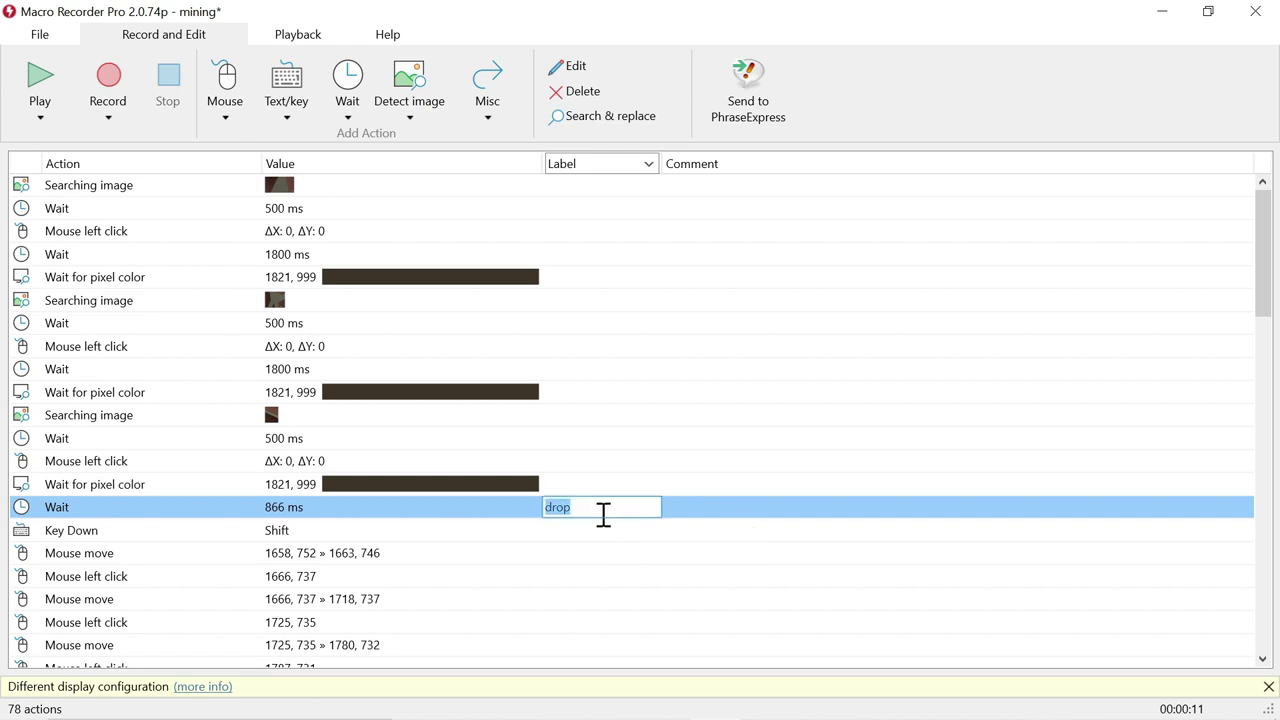
{"action": "key", "text": "Escape"}
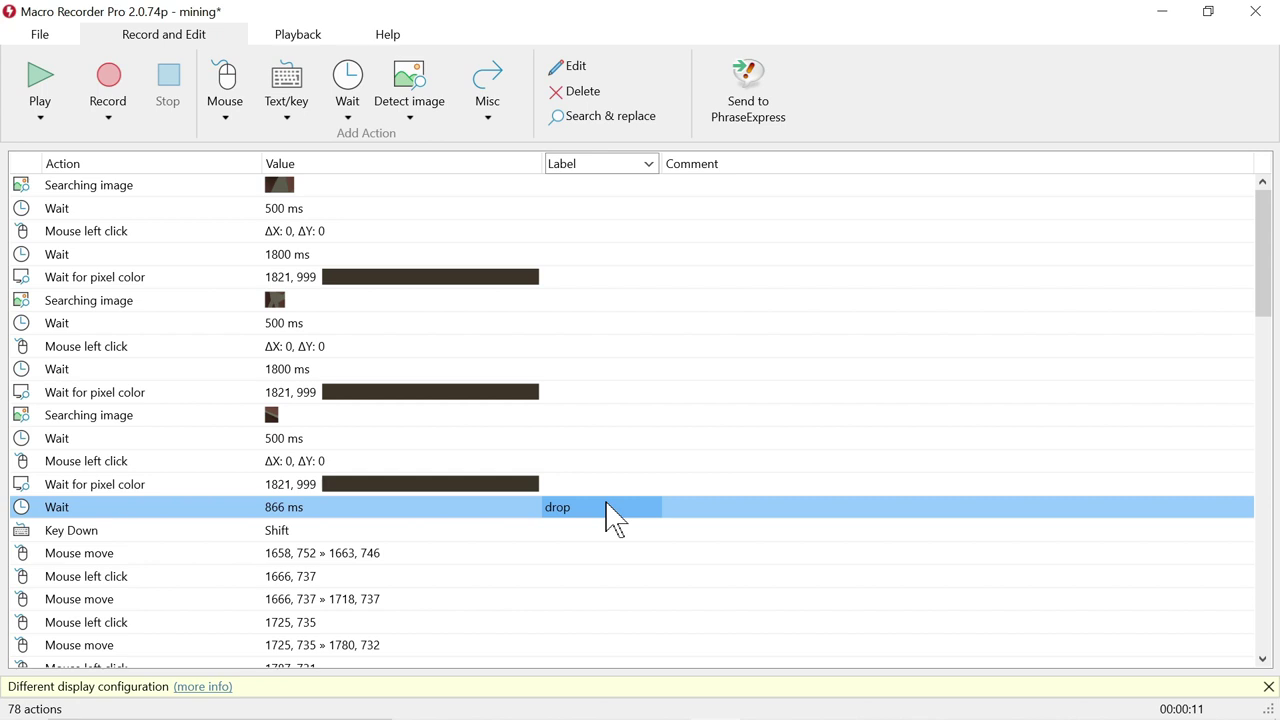
{"action": "left_click", "coordinate": [572, 510]}
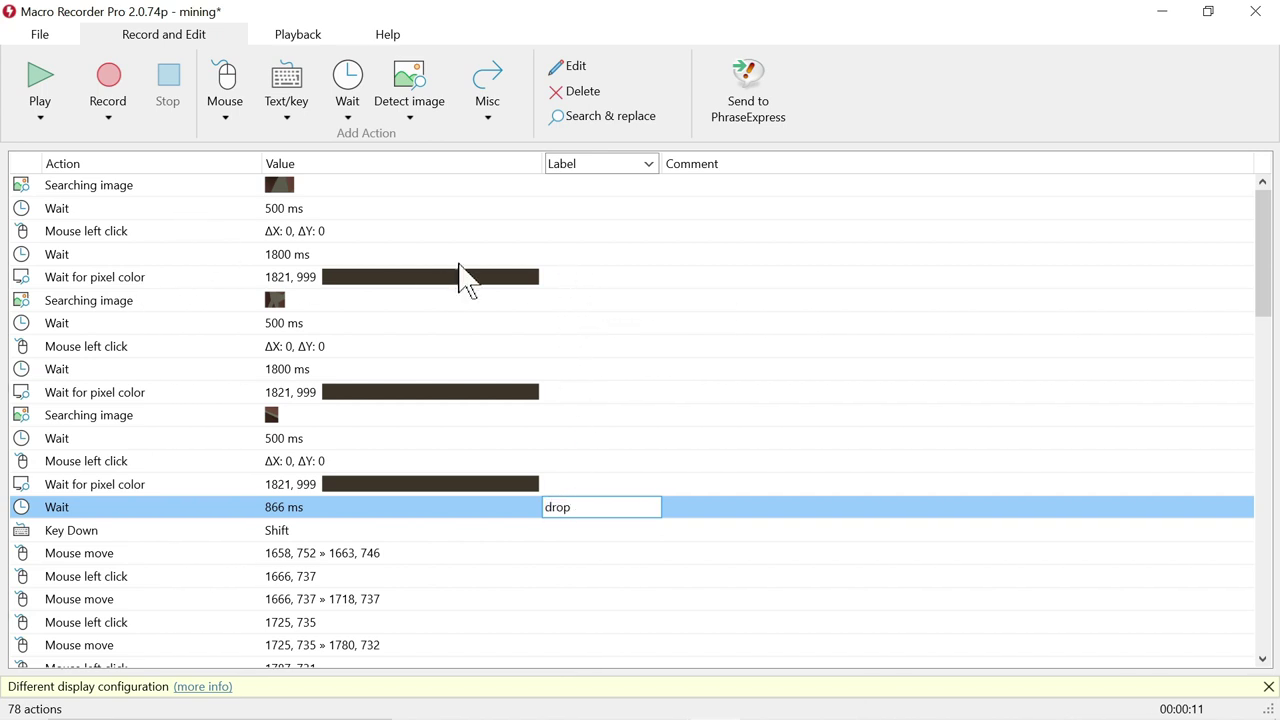
Step: Give the first 1800 ms wait action the label "Waiting label"
{"action": "left_click", "coordinate": [598, 278]}
{"action": "left_click", "coordinate": [495, 257]}
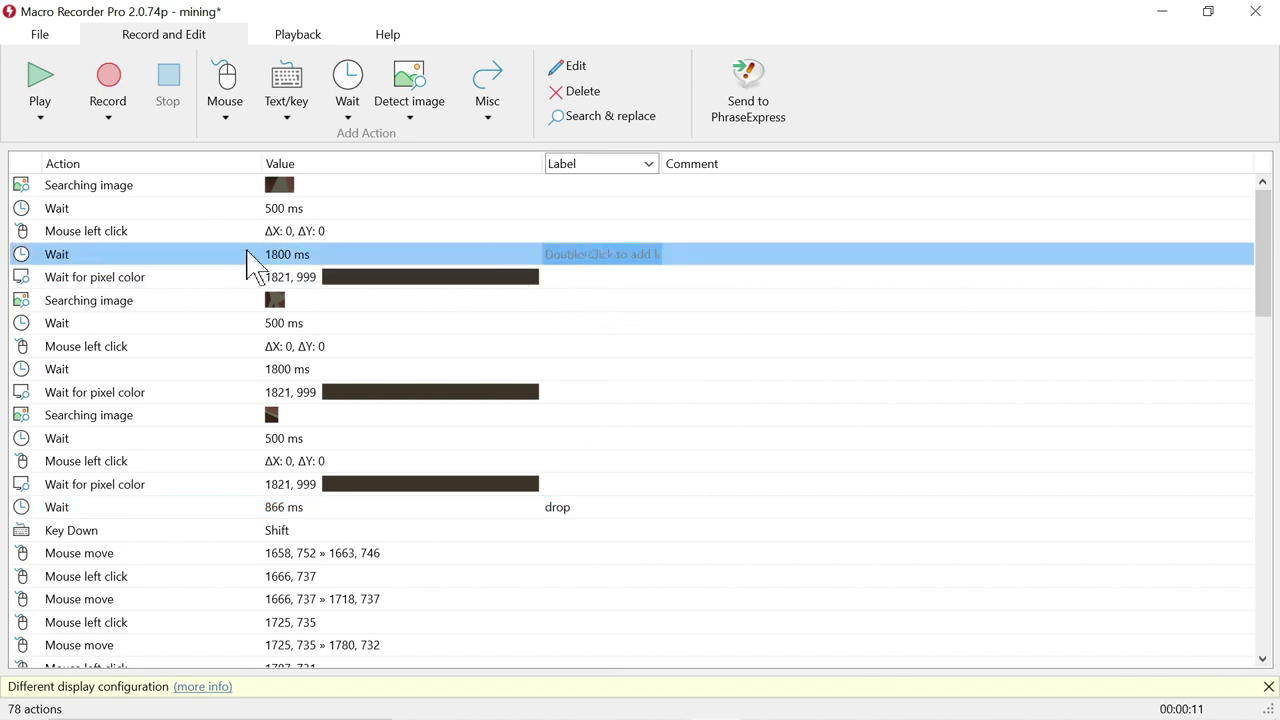
{"action": "left_click", "coordinate": [601, 253]}
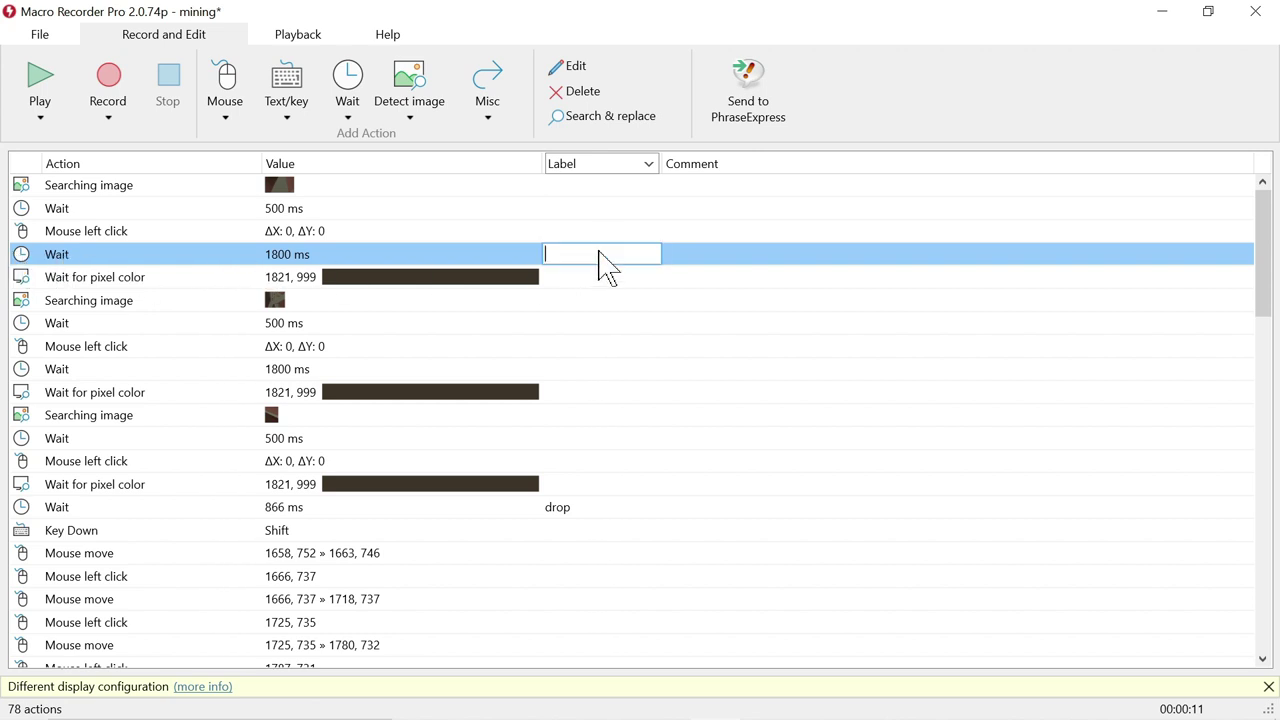
{"action": "type", "text": "Waiting label"}
{"action": "key", "text": "Return"}
{"action": "left_click", "coordinate": [590, 274]}
{"action": "left_click", "coordinate": [590, 263]}
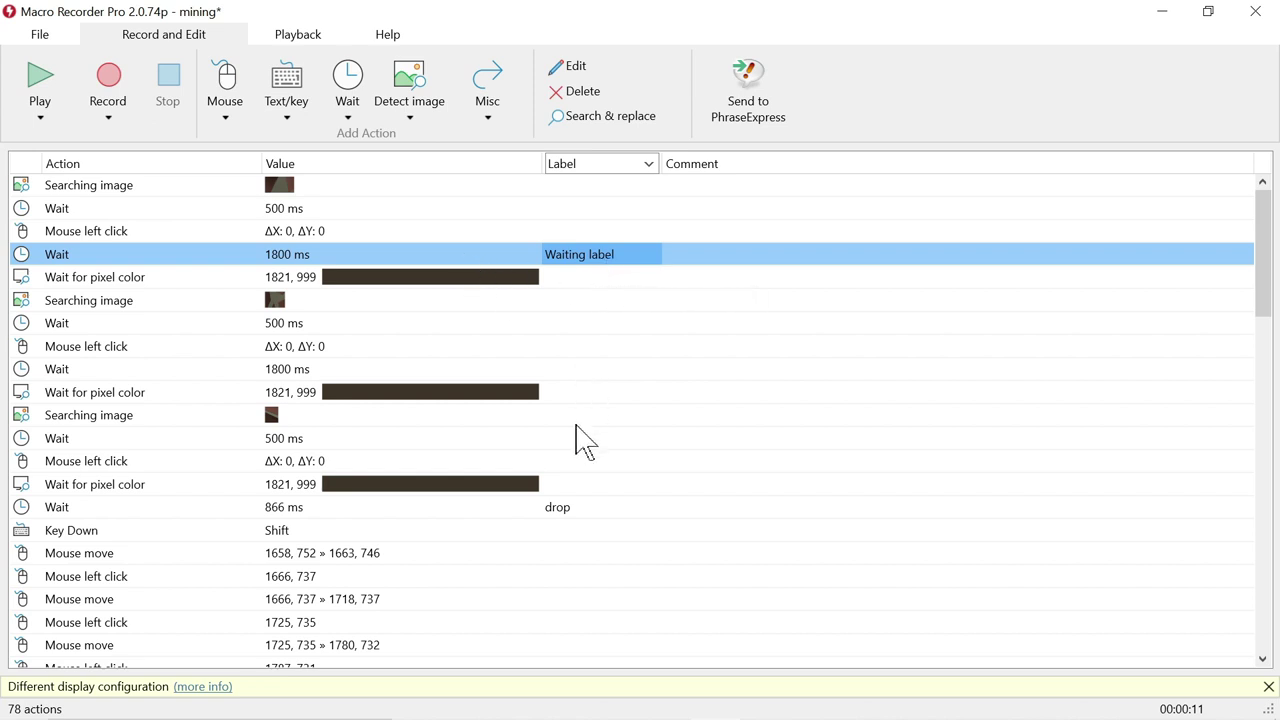
{"action": "left_click", "coordinate": [578, 507]}
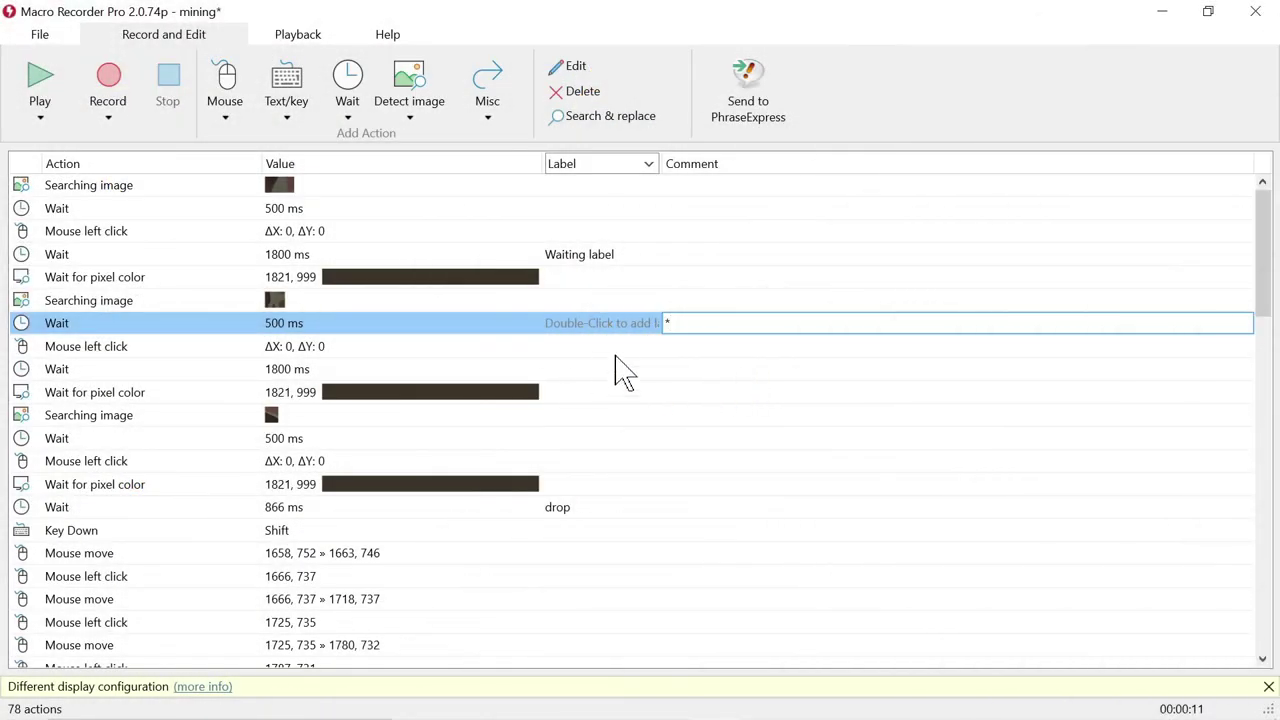
{"action": "key", "text": "BackSpace"}
Step: Move the first pixel color action directly above the first mouse left click
{"action": "left_click", "coordinate": [575, 279]}
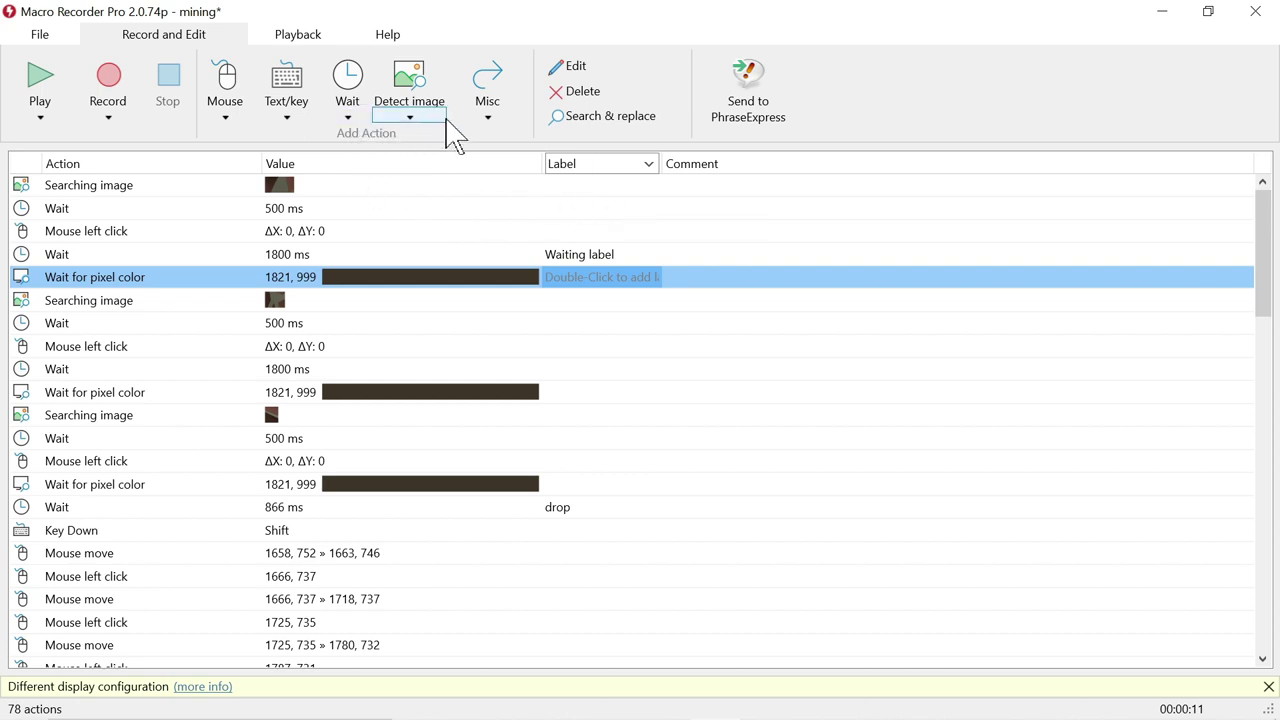
{"action": "left_click", "coordinate": [490, 117]}
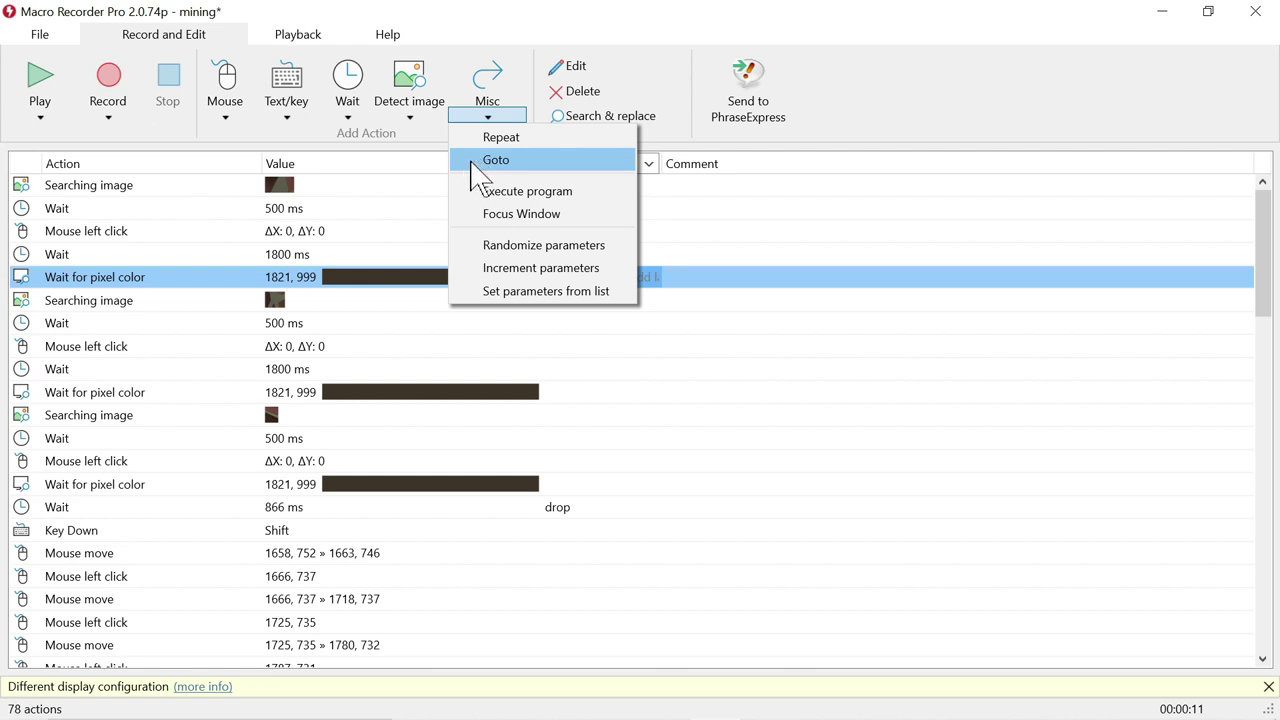
{"action": "left_click", "coordinate": [790, 235]}
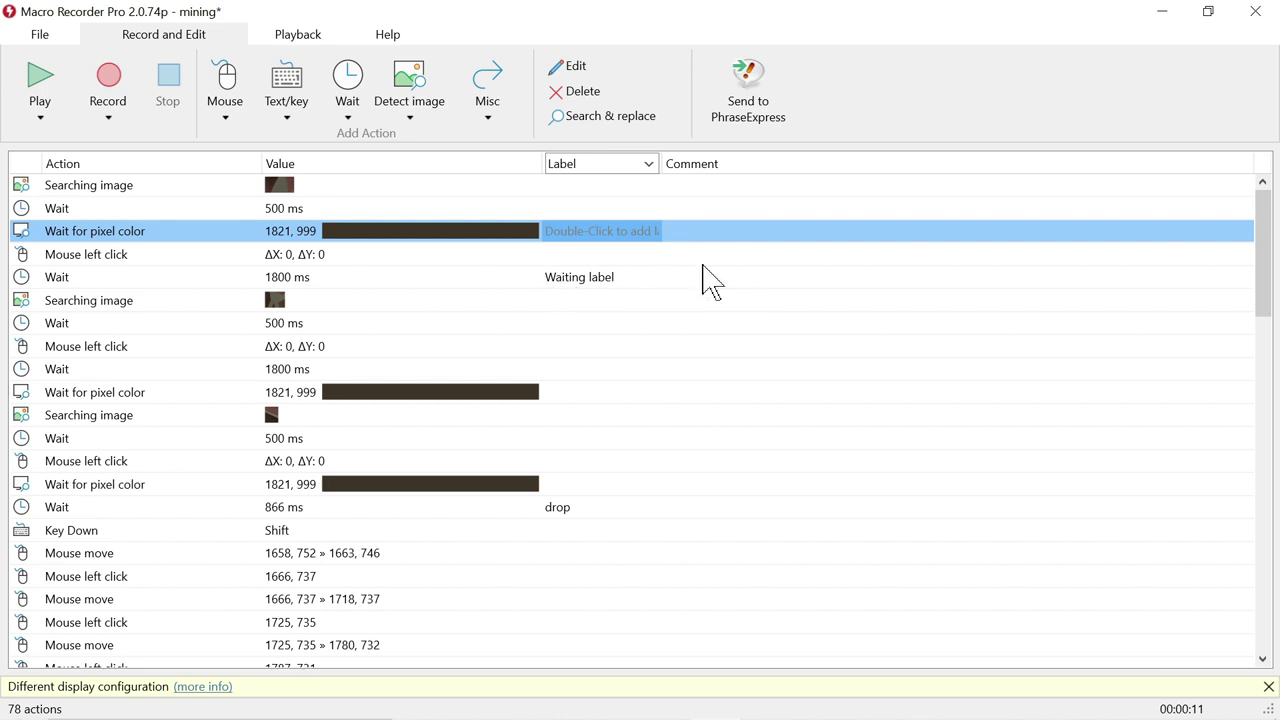
Step: Review the third pixel color action's settings without changing them, and select the wait action labelled drop
{"action": "scroll", "coordinate": [705, 280], "scroll_direction": "down", "scroll_amount": 1}
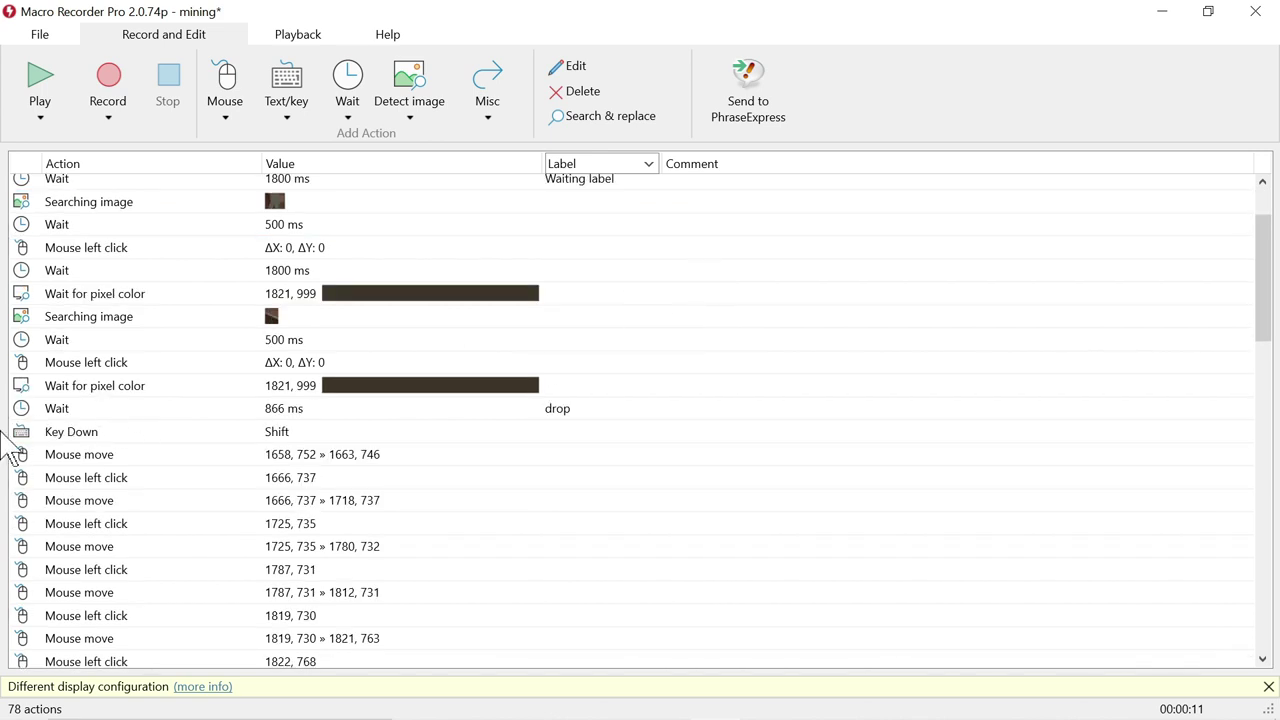
{"action": "left_click", "coordinate": [94, 410]}
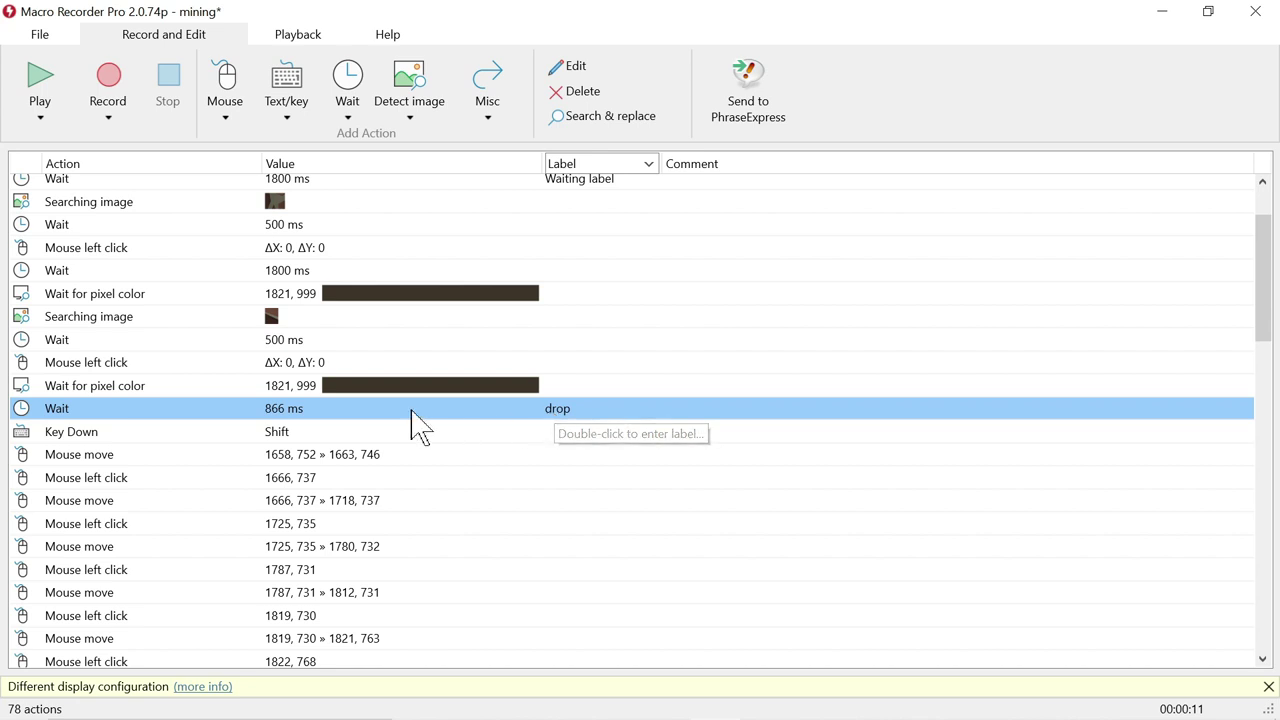
{"action": "double_click", "coordinate": [285, 388]}
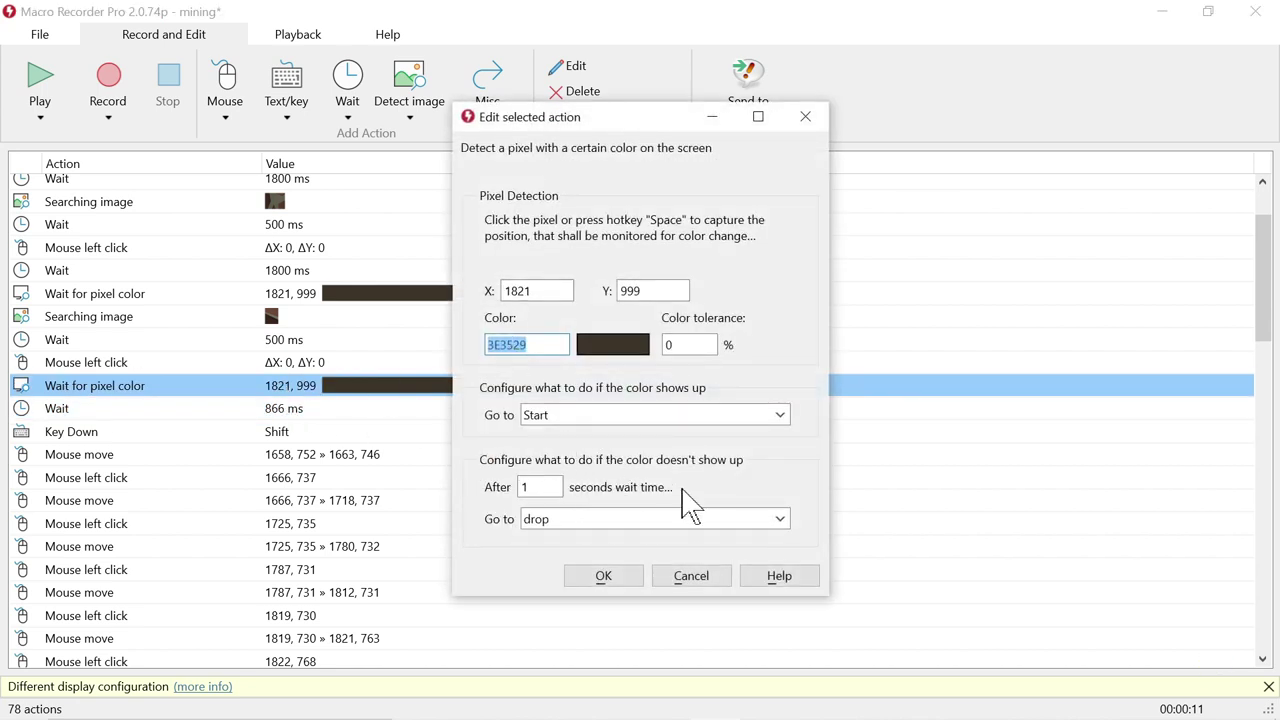
{"action": "left_click", "coordinate": [806, 119]}
{"action": "left_click", "coordinate": [562, 412]}
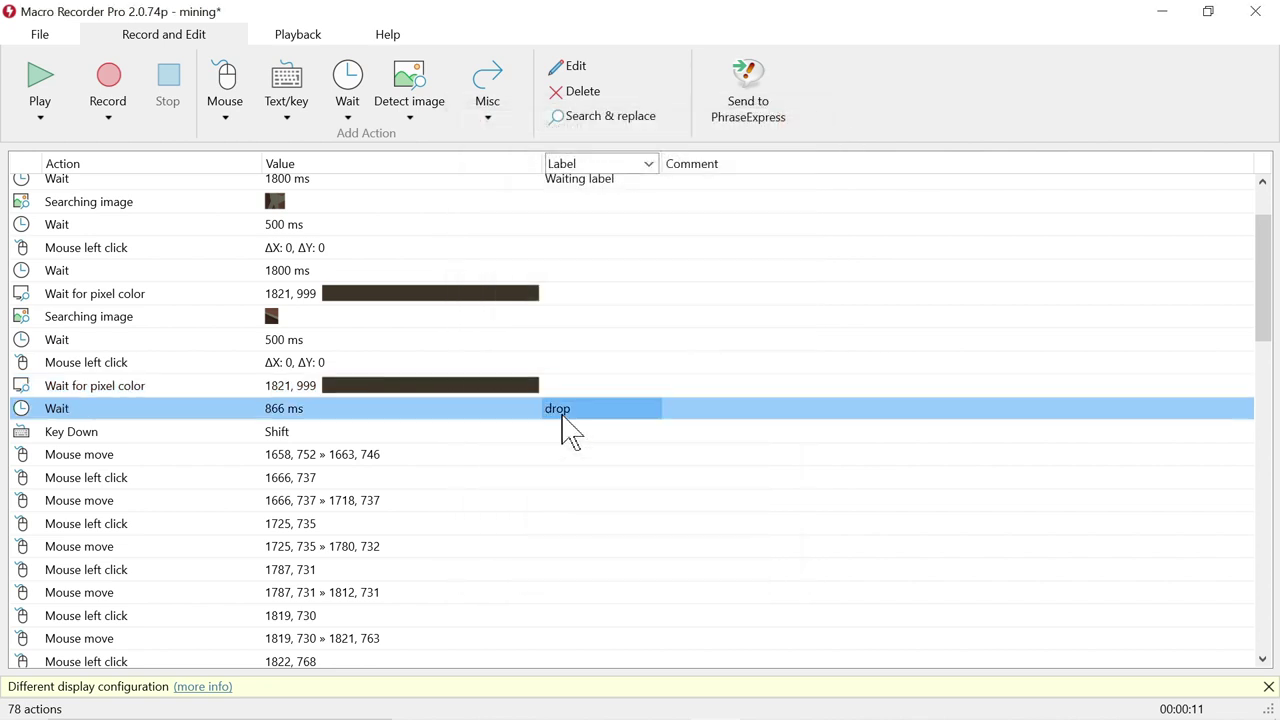
Step: Add a Go to label action that jumps to drop, and place it directly above the 866 ms wait
{"action": "left_click", "coordinate": [486, 118]}
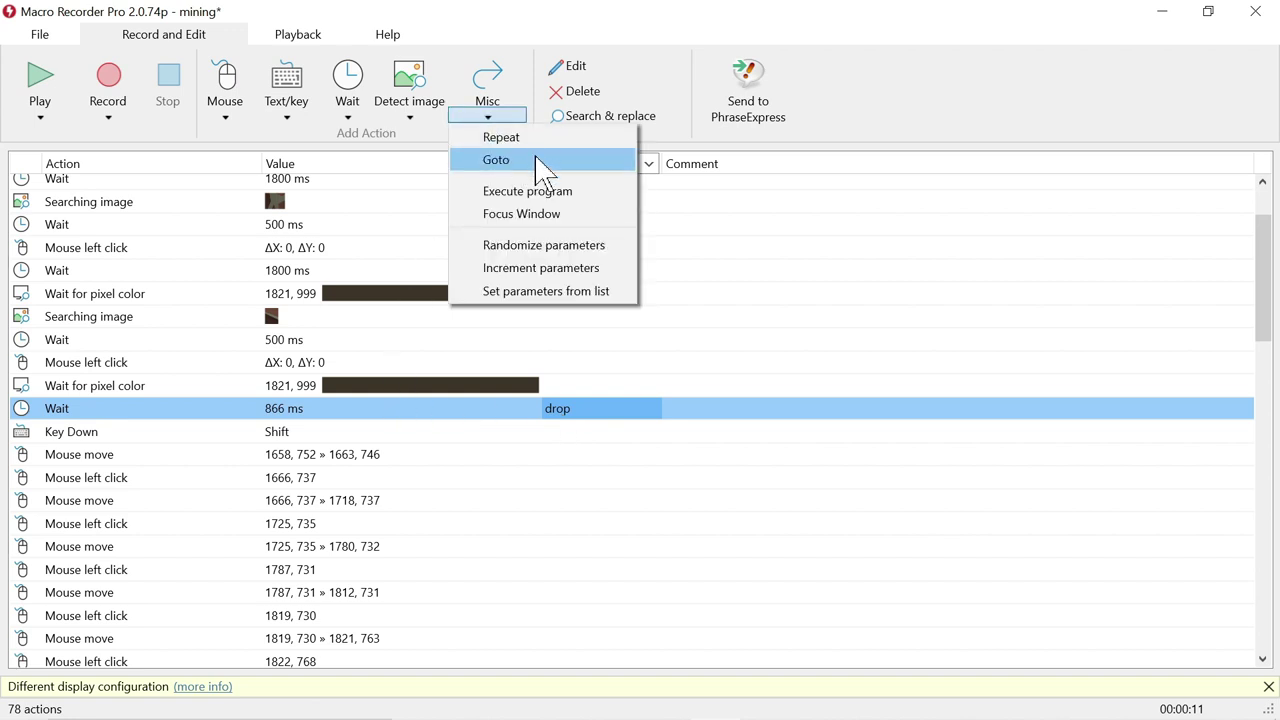
{"action": "left_click", "coordinate": [541, 165]}
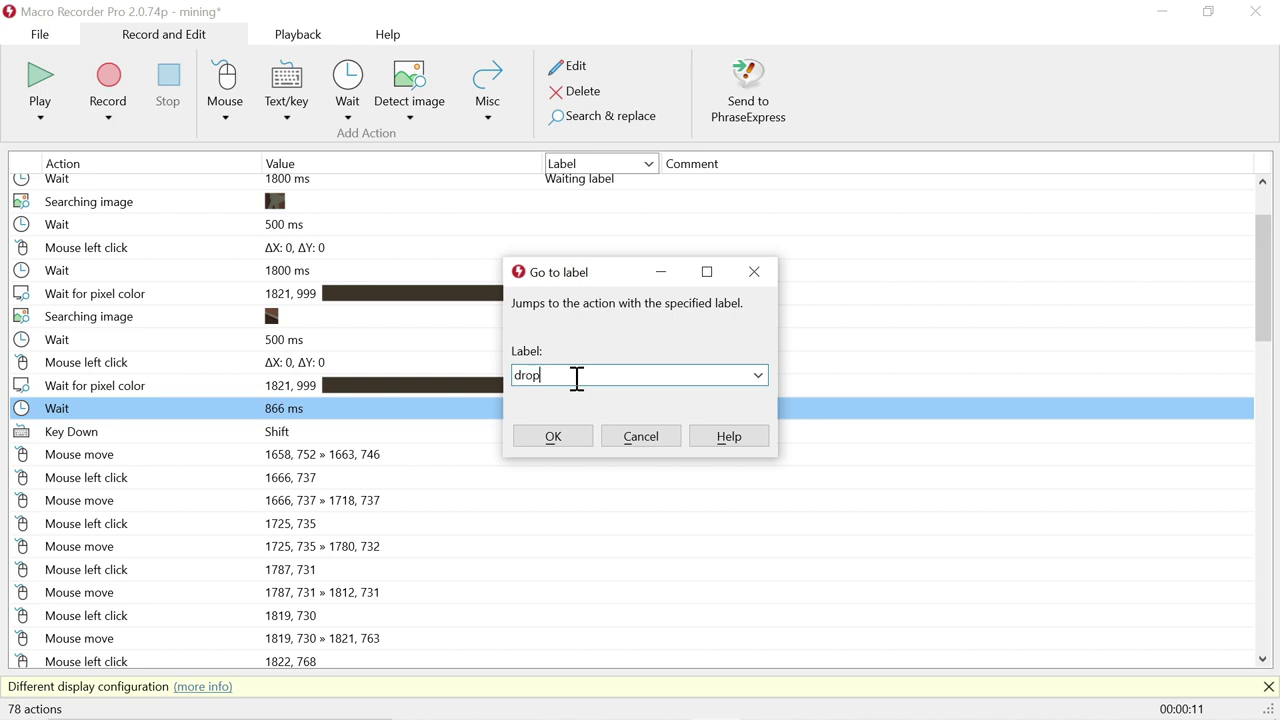
{"action": "left_click", "coordinate": [552, 438]}
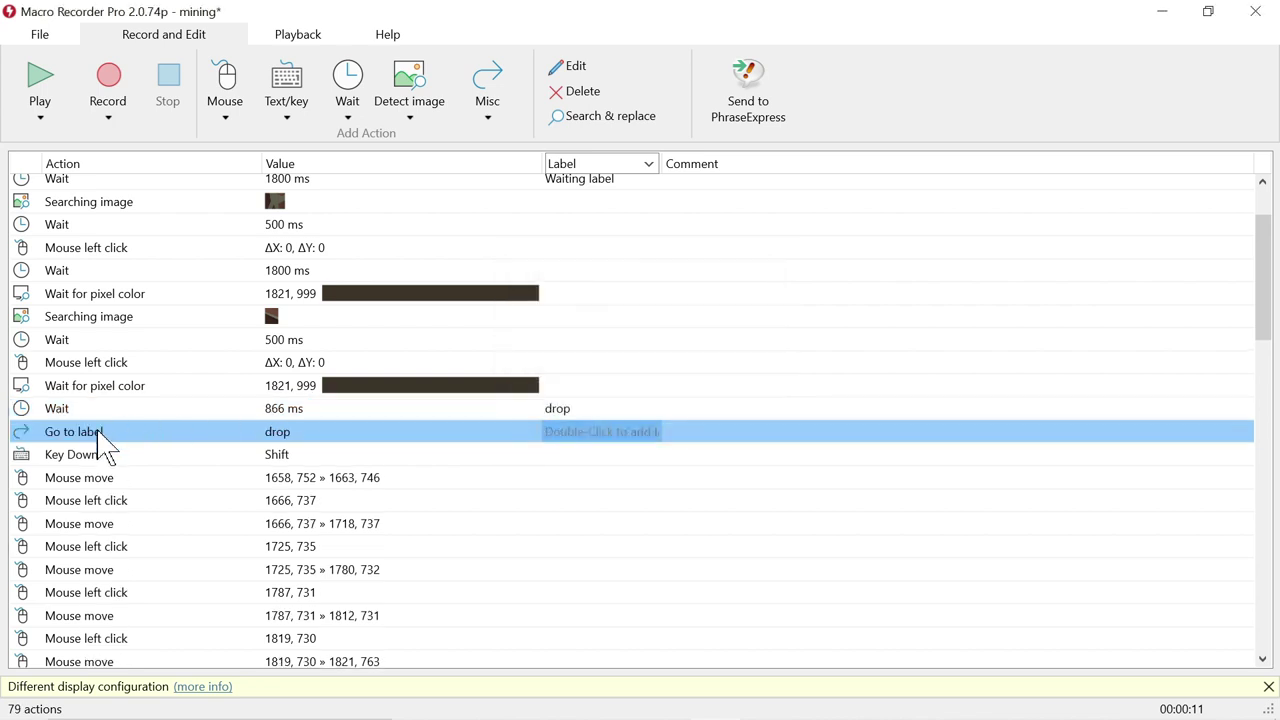
{"action": "left_click_drag", "start_coordinate": [211, 434], "coordinate": [215, 405]}
{"action": "left_click", "coordinate": [296, 433]}
{"action": "left_click", "coordinate": [293, 411]}
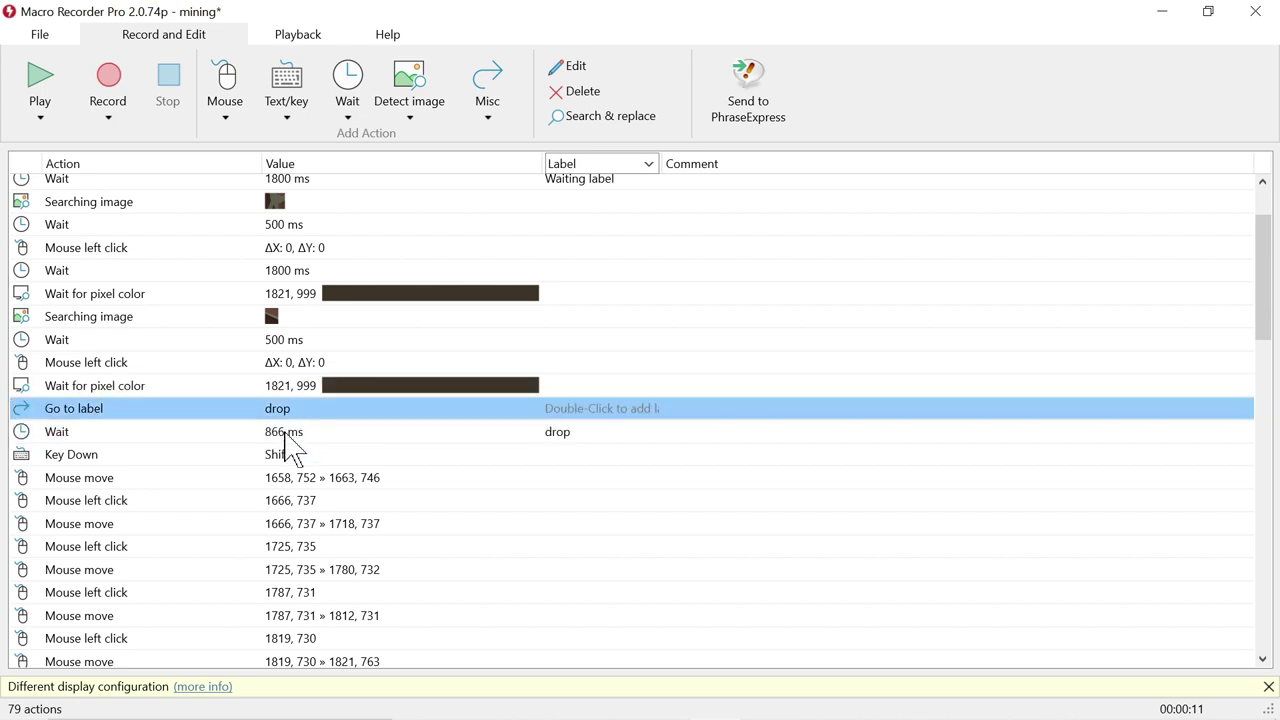
Step: Check the 866 ms wait's time setting and the third pixel color action's go-to targets, cancelling both without changes
{"action": "double_click", "coordinate": [292, 436]}
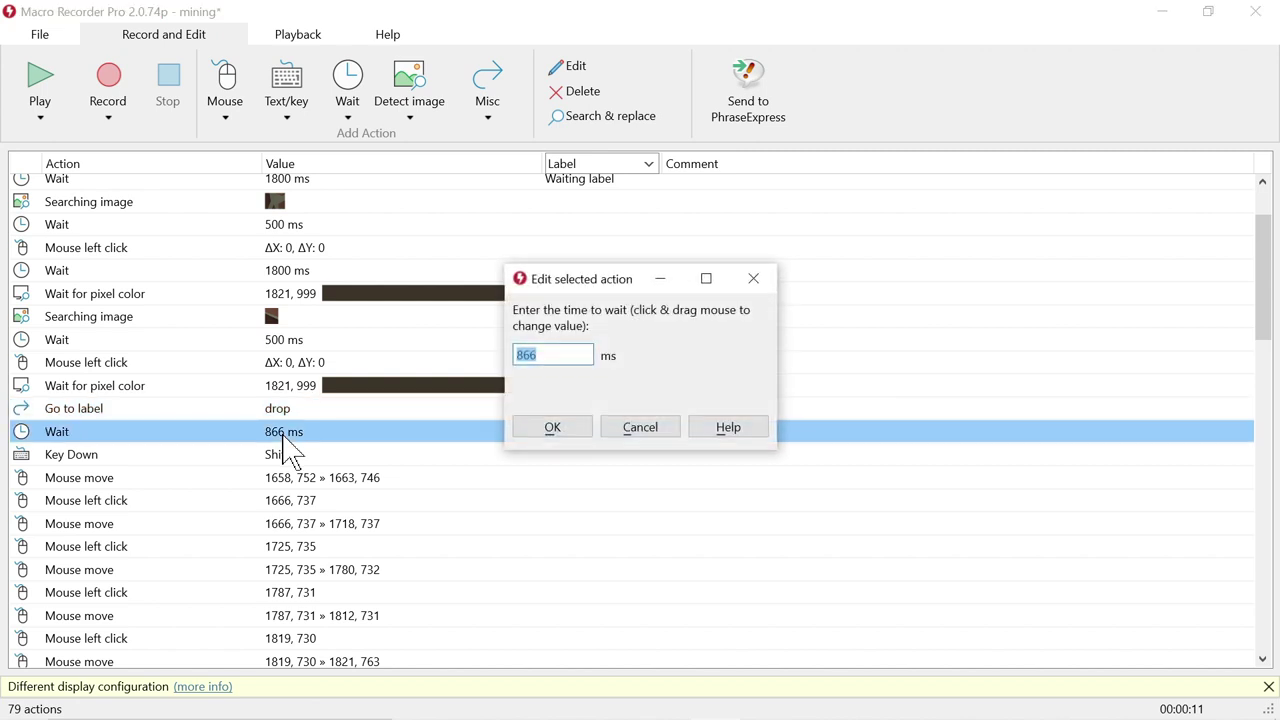
{"action": "left_click", "coordinate": [641, 430]}
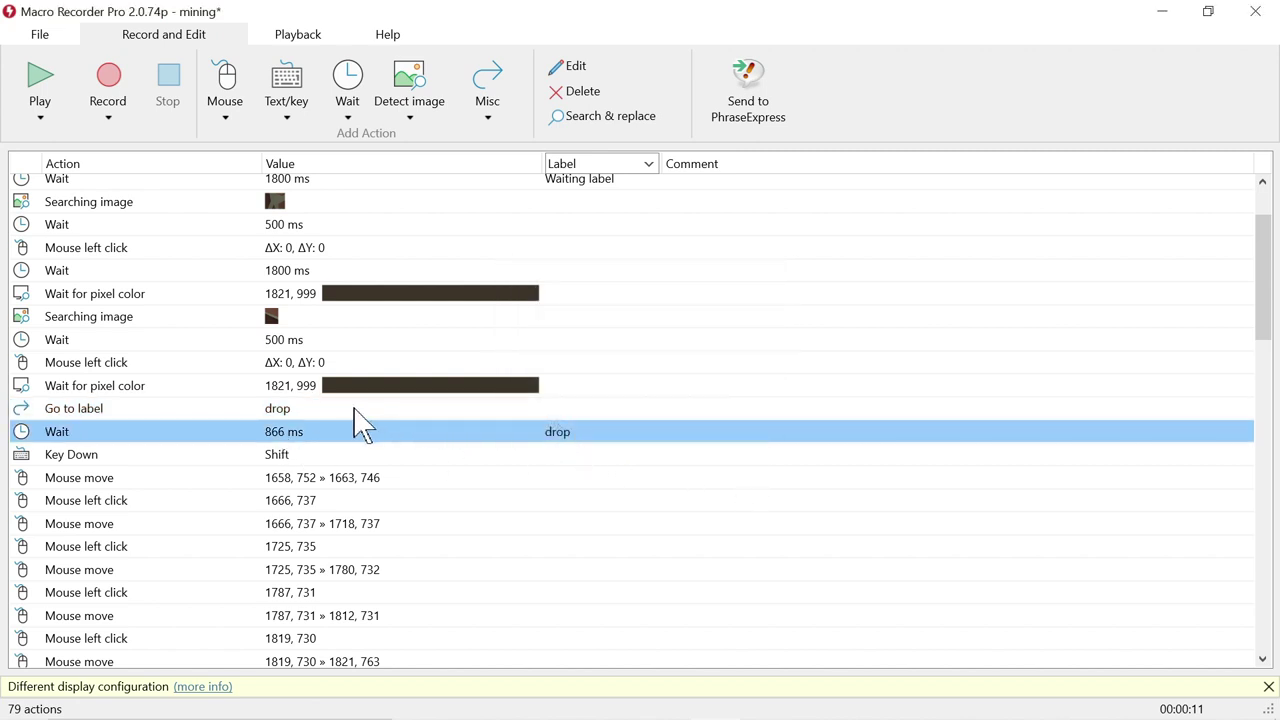
{"action": "double_click", "coordinate": [106, 436]}
{"action": "left_click", "coordinate": [646, 430]}
{"action": "double_click", "coordinate": [100, 390]}
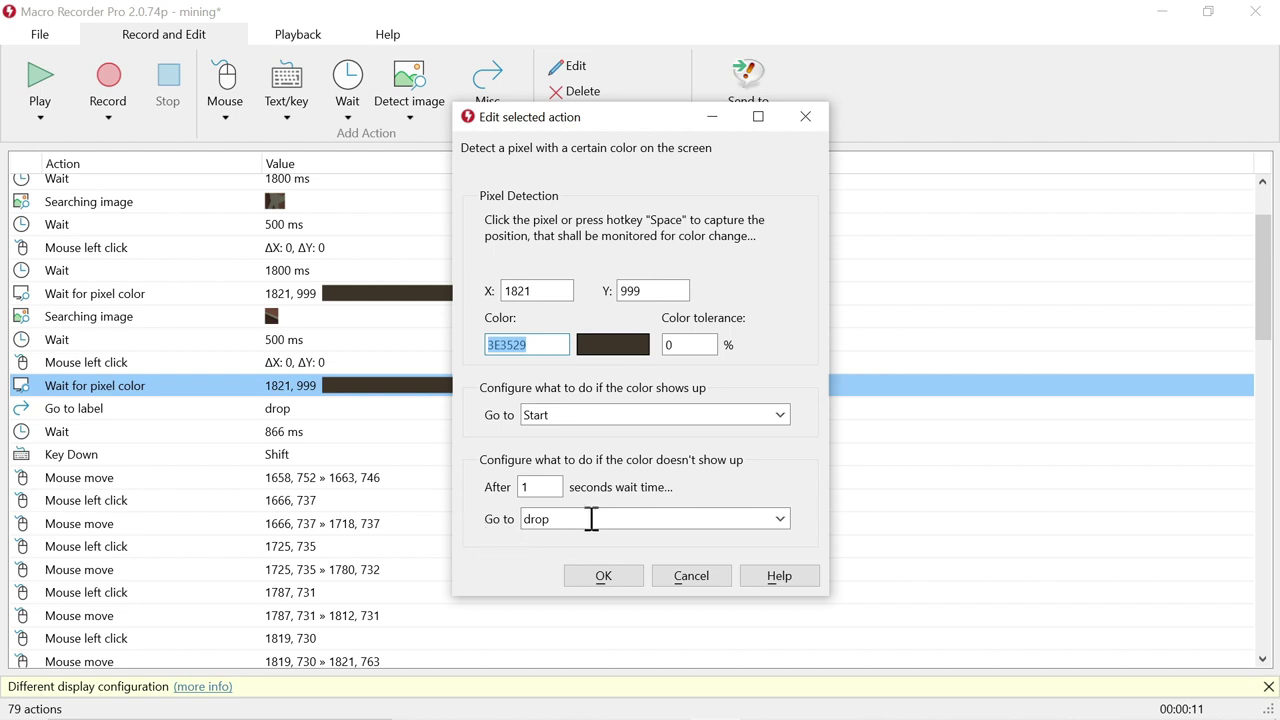
{"action": "left_click", "coordinate": [705, 583]}
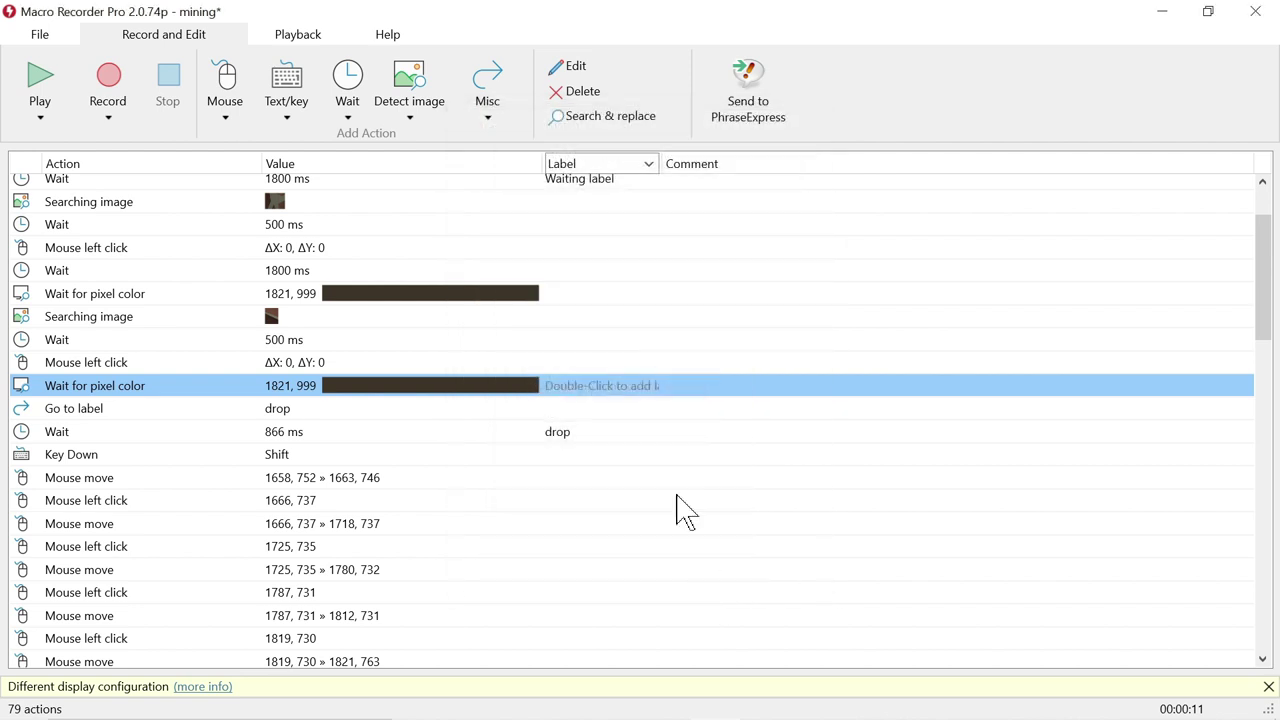
Step: Move the Go to label action directly above the third pixel color action, and review that action's go-to choices for when the color shows up
{"action": "left_click", "coordinate": [469, 121]}
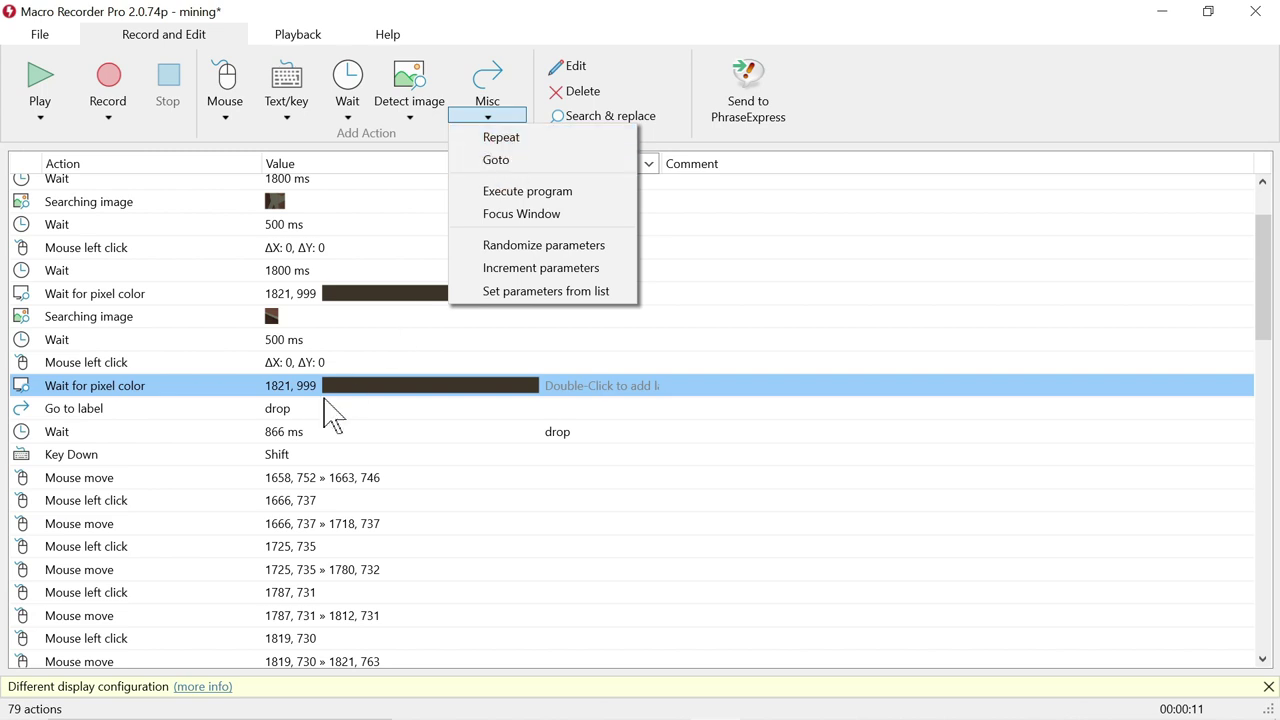
{"action": "left_click_drag", "start_coordinate": [135, 409], "coordinate": [208, 366]}
{"action": "double_click", "coordinate": [373, 409]}
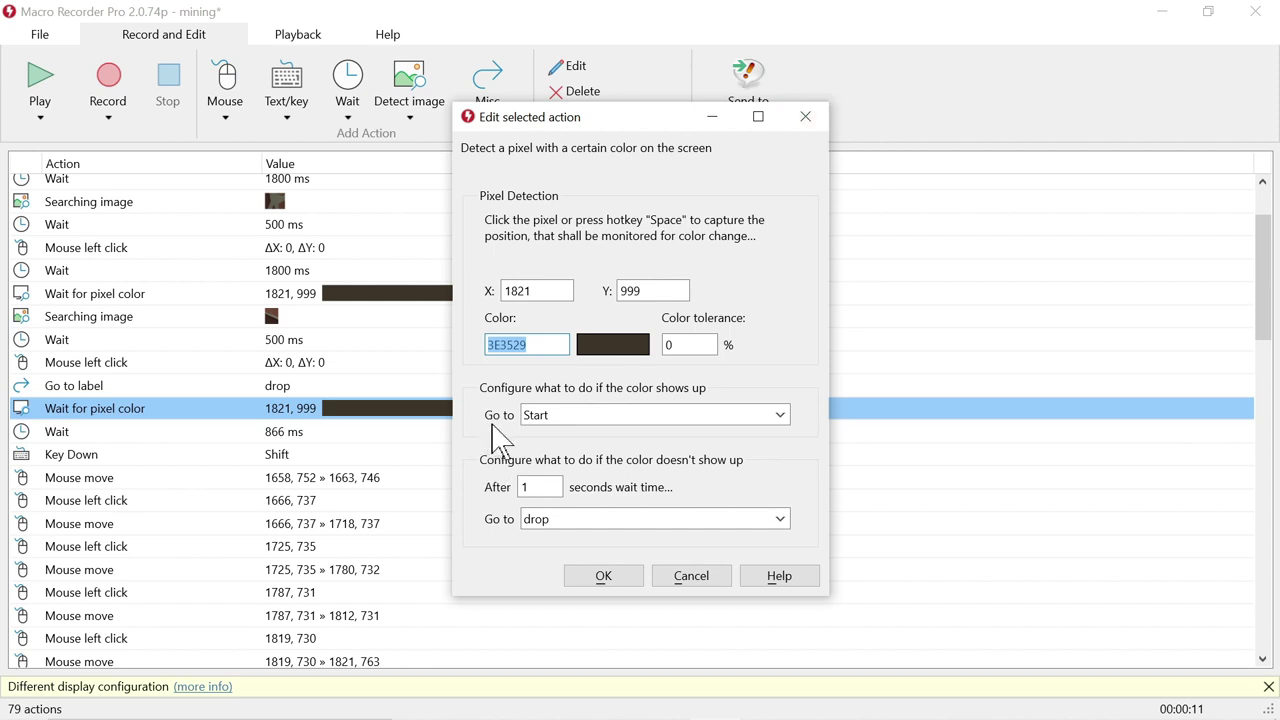
{"action": "left_click", "coordinate": [782, 417]}
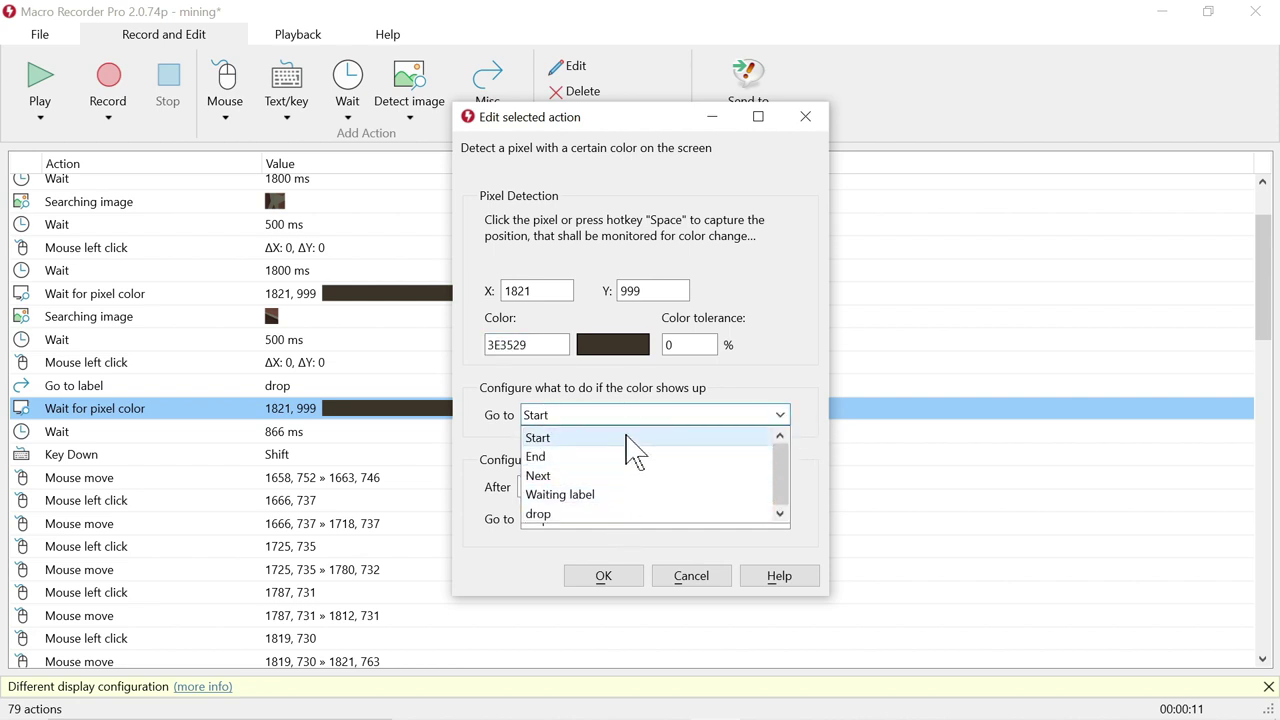
{"action": "left_click", "coordinate": [787, 373]}
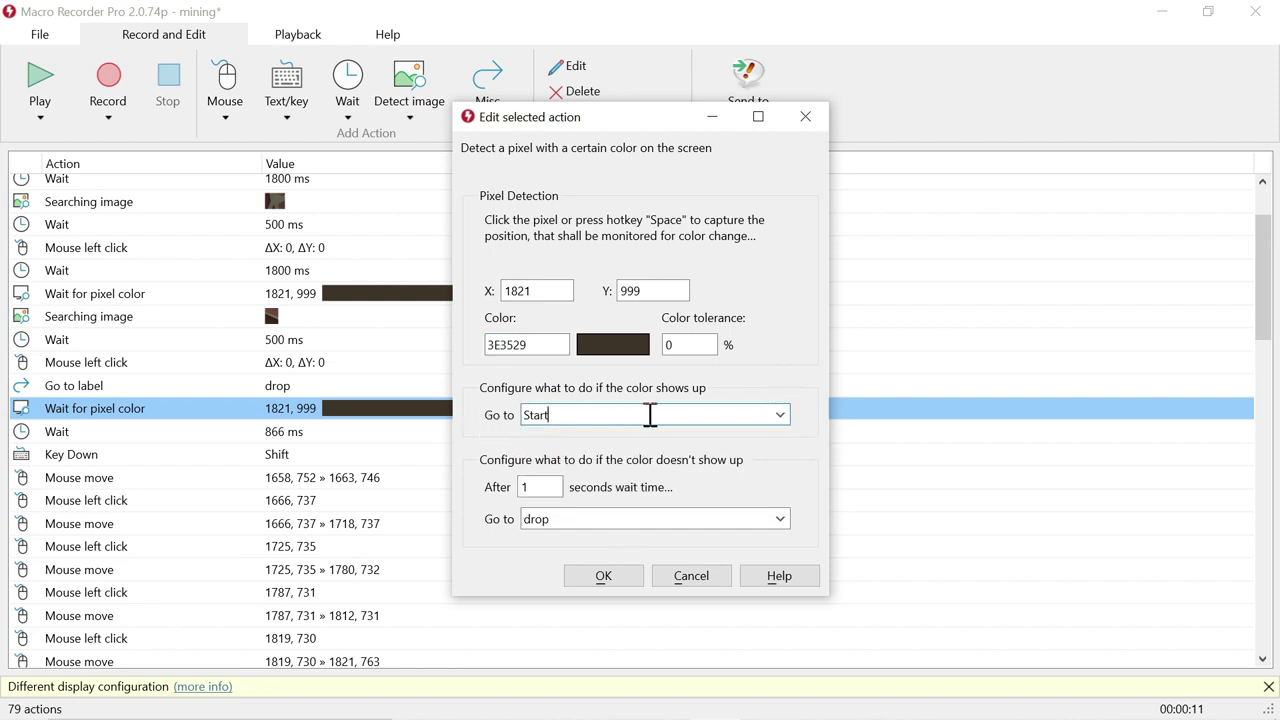
{"action": "left_click", "coordinate": [786, 416]}
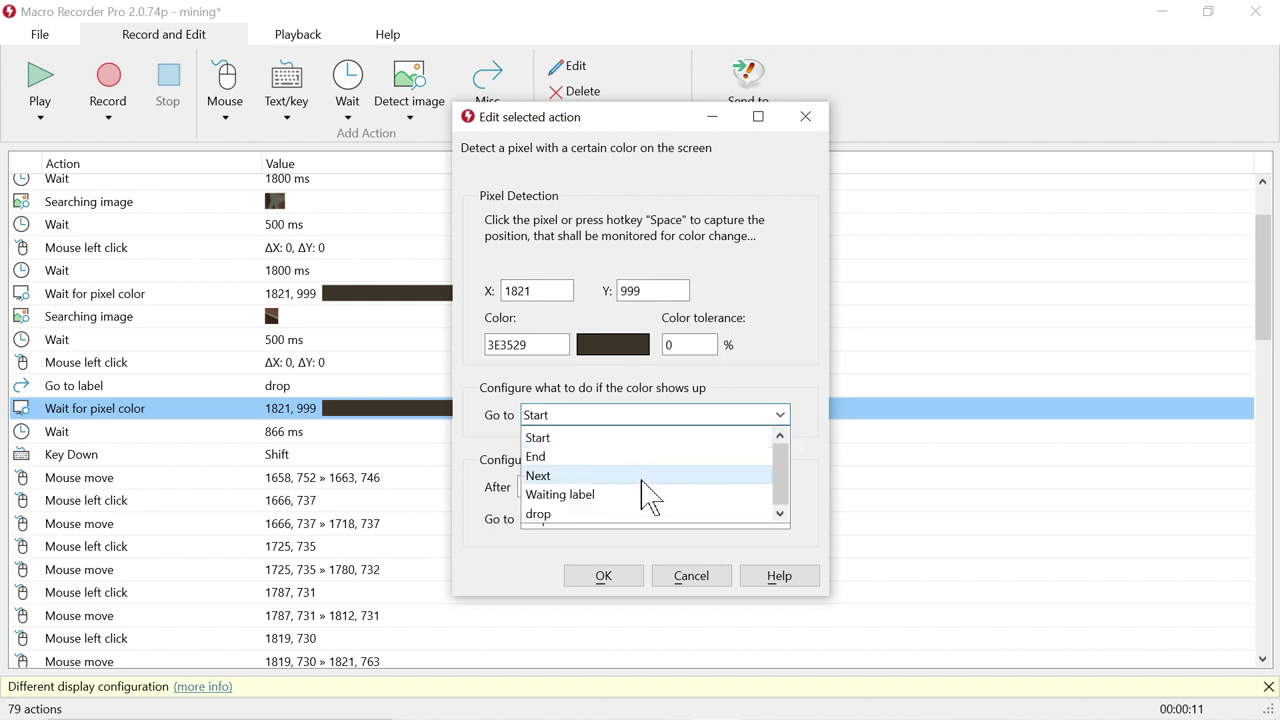
{"action": "left_click", "coordinate": [813, 363]}
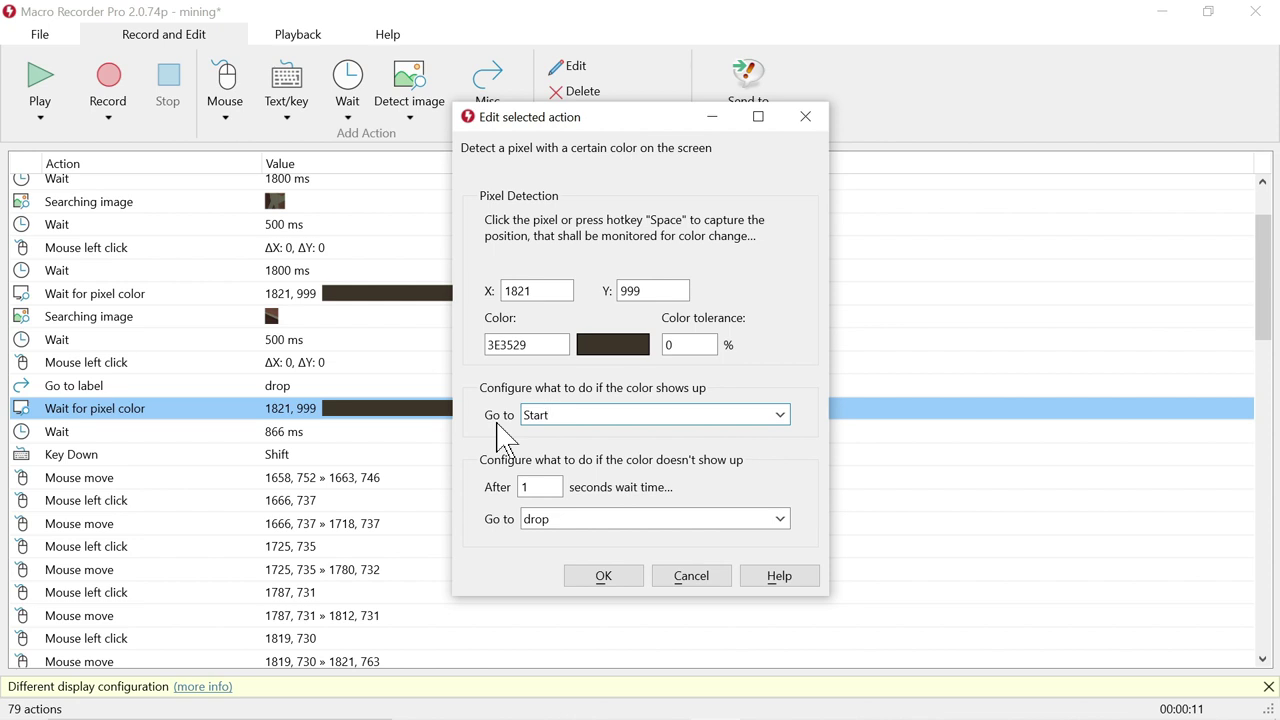
{"action": "left_click", "coordinate": [604, 580]}
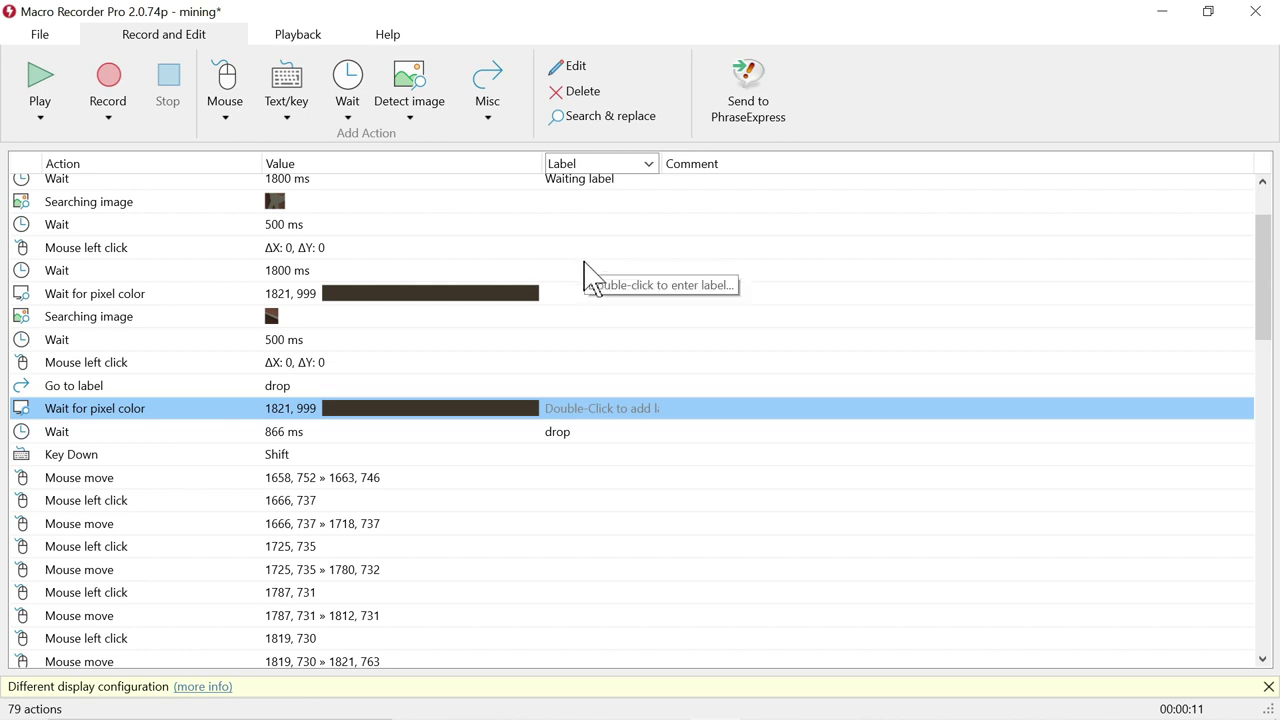
Step: Review the Repeat action's time and repetition options, and close the dialog without adding the action
{"action": "left_click", "coordinate": [489, 117]}
{"action": "left_click", "coordinate": [530, 138]}
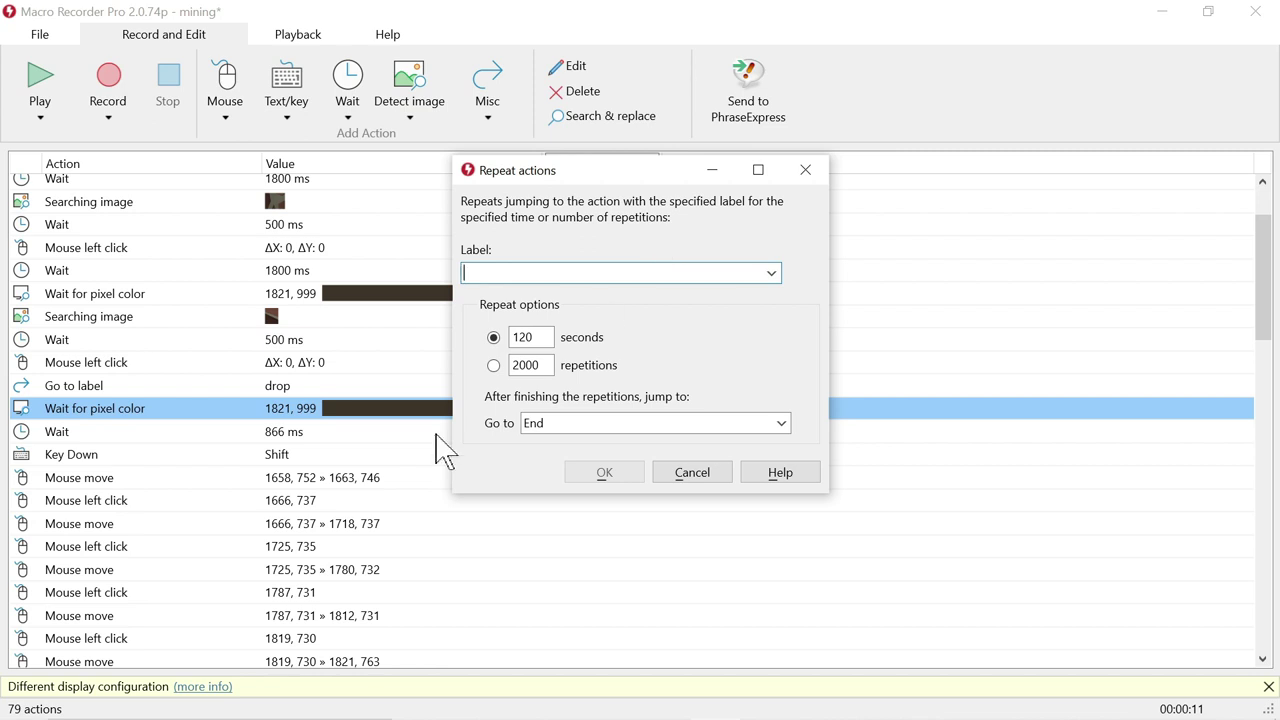
{"action": "left_click", "coordinate": [493, 365]}
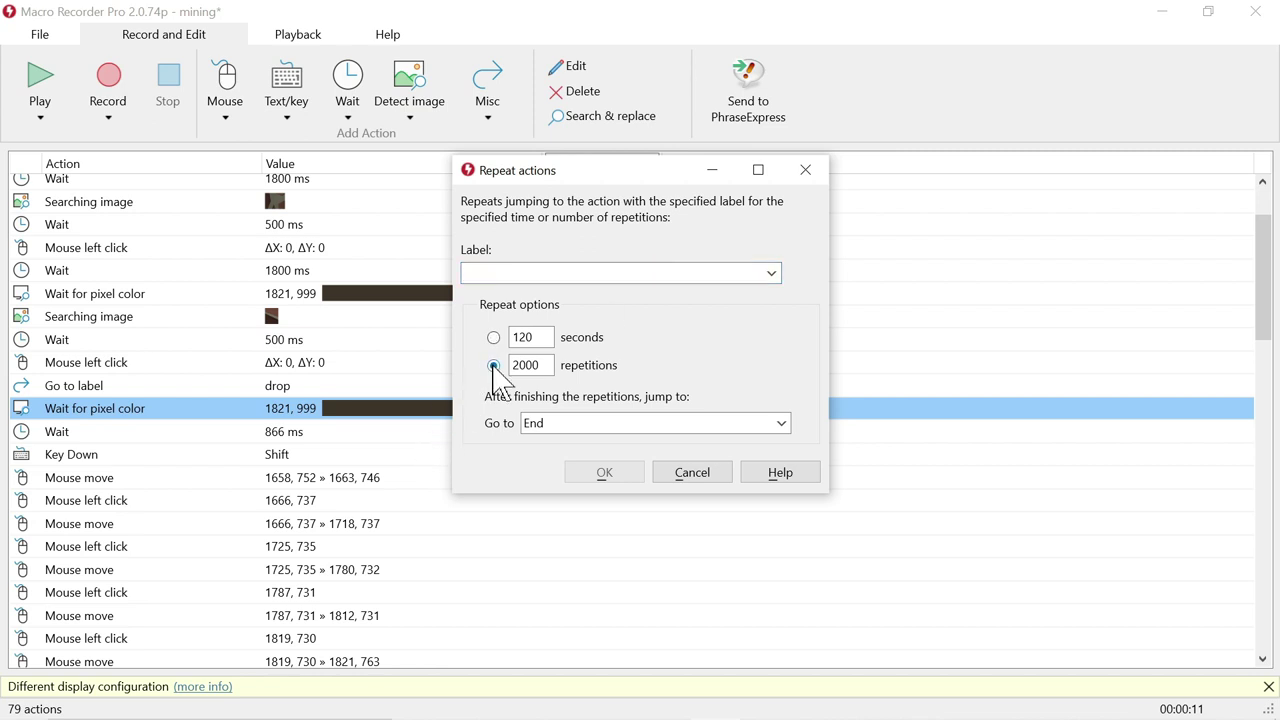
{"action": "left_click", "coordinate": [808, 172]}
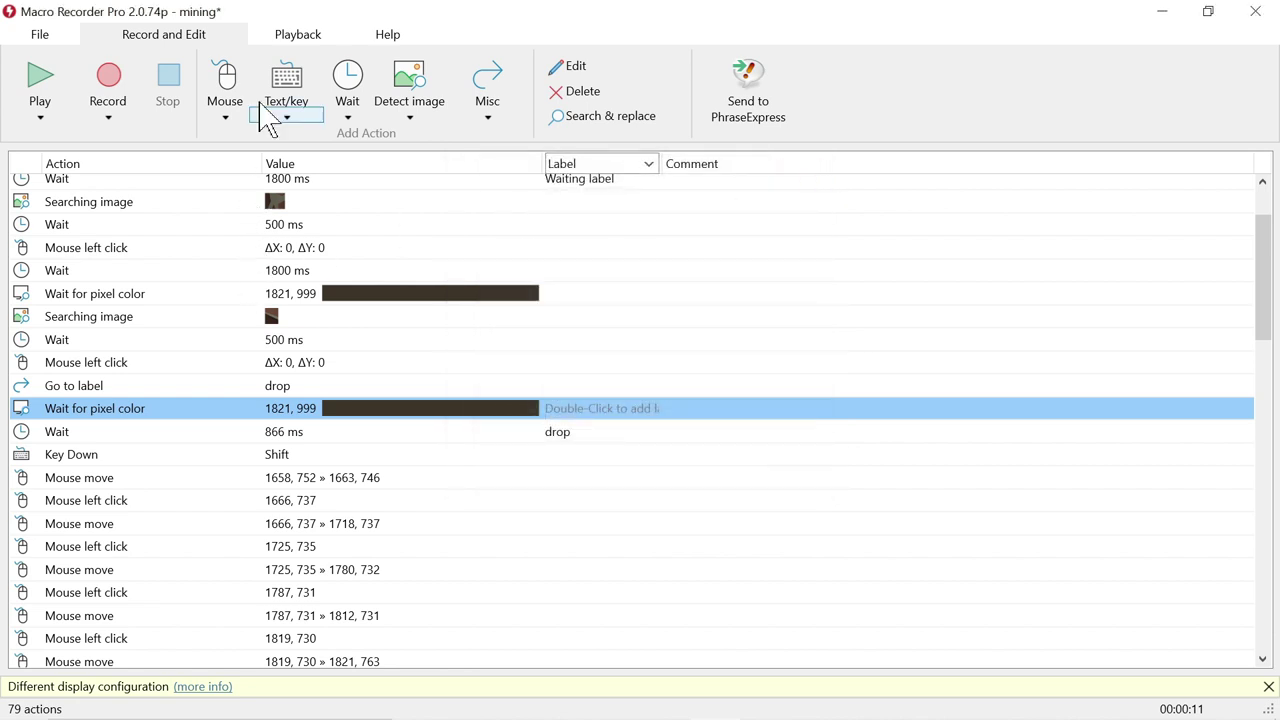
Step: Look at the macro's playback properties, including the Repeat count, and return to the editing tools
{"action": "left_click", "coordinate": [290, 36]}
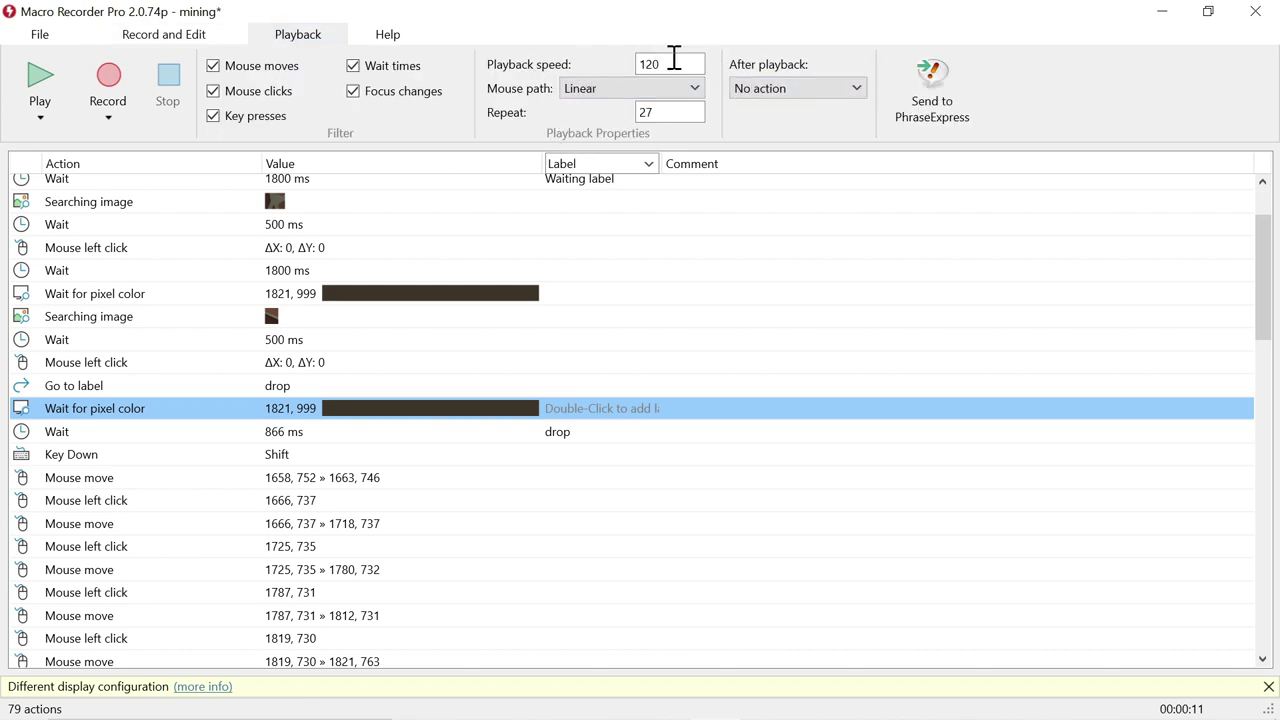
{"action": "double_click", "coordinate": [671, 112]}
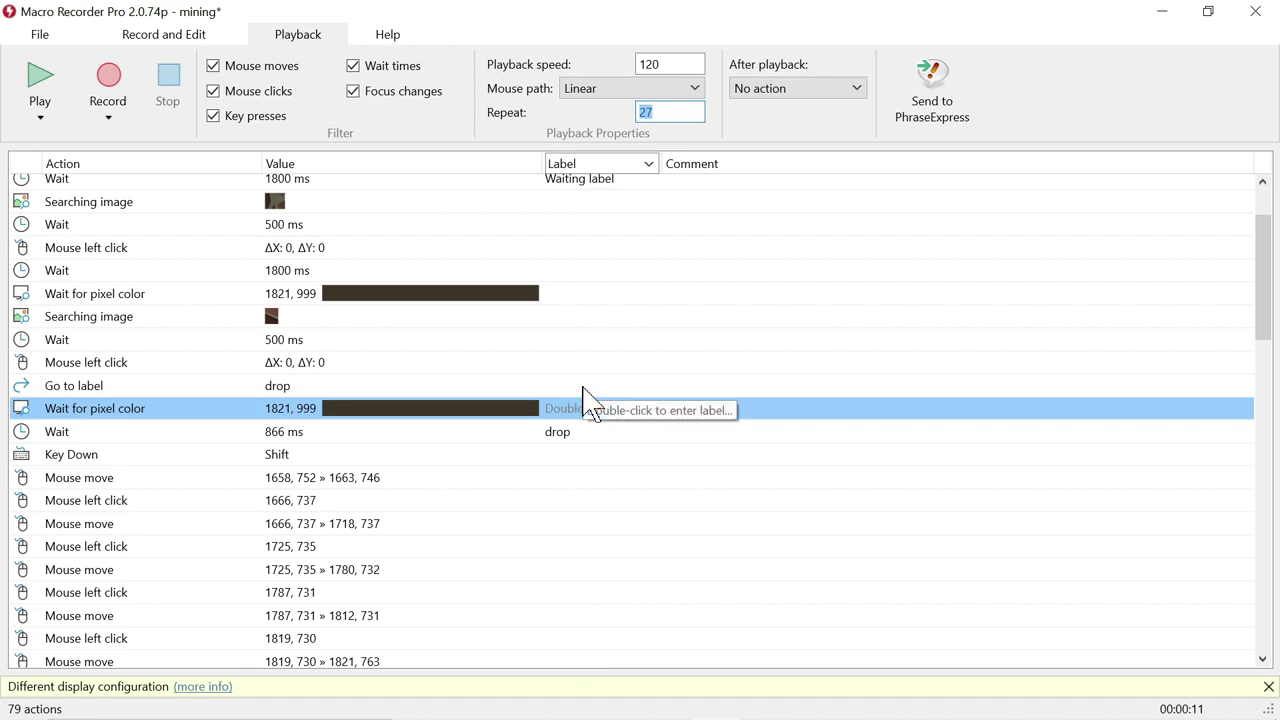
{"action": "left_click", "coordinate": [40, 34]}
{"action": "left_click", "coordinate": [142, 34]}
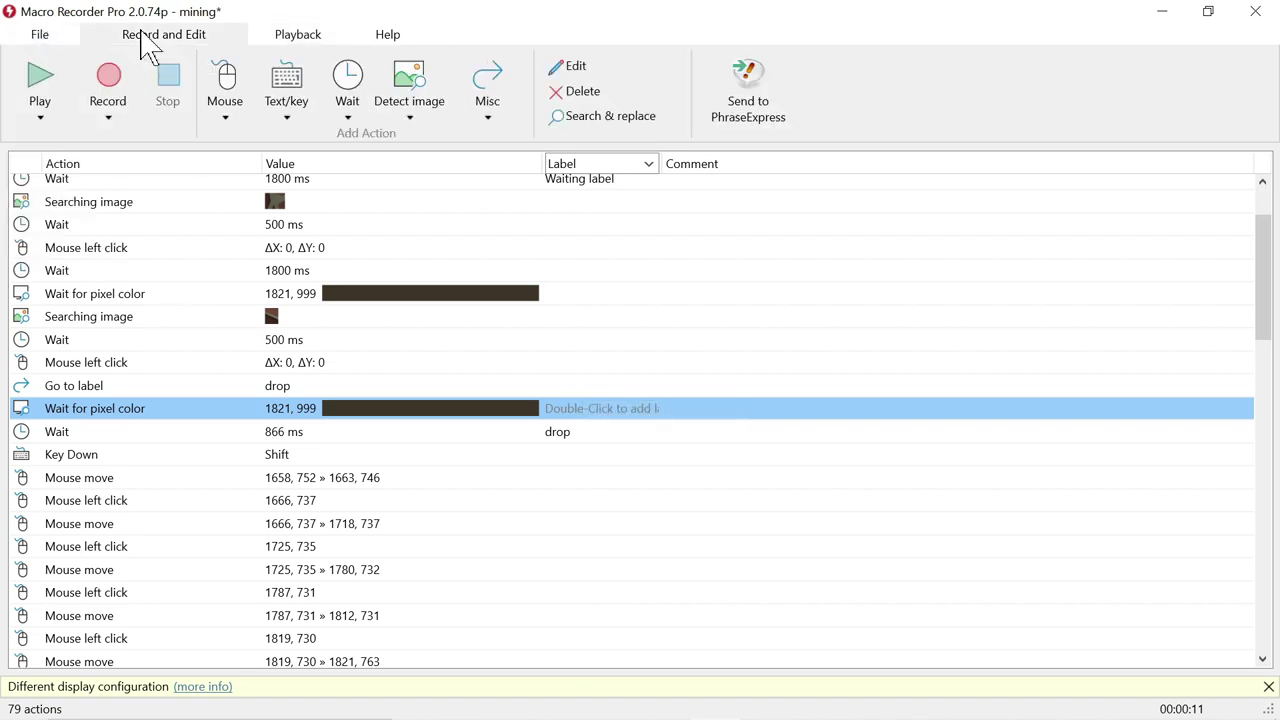
Step: Open a new Repeat action and view the labels it can jump to, leaving the label empty
{"action": "left_click", "coordinate": [488, 118]}
{"action": "left_click", "coordinate": [528, 146]}
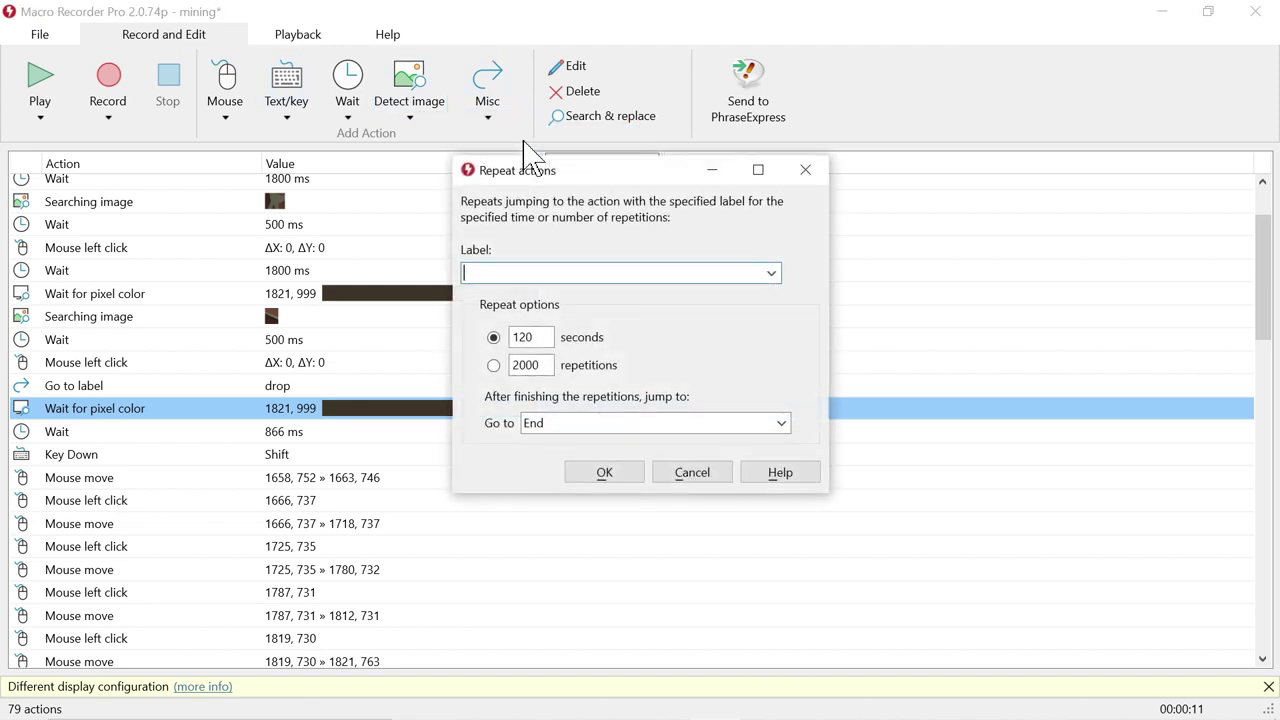
{"action": "left_click", "coordinate": [771, 273]}
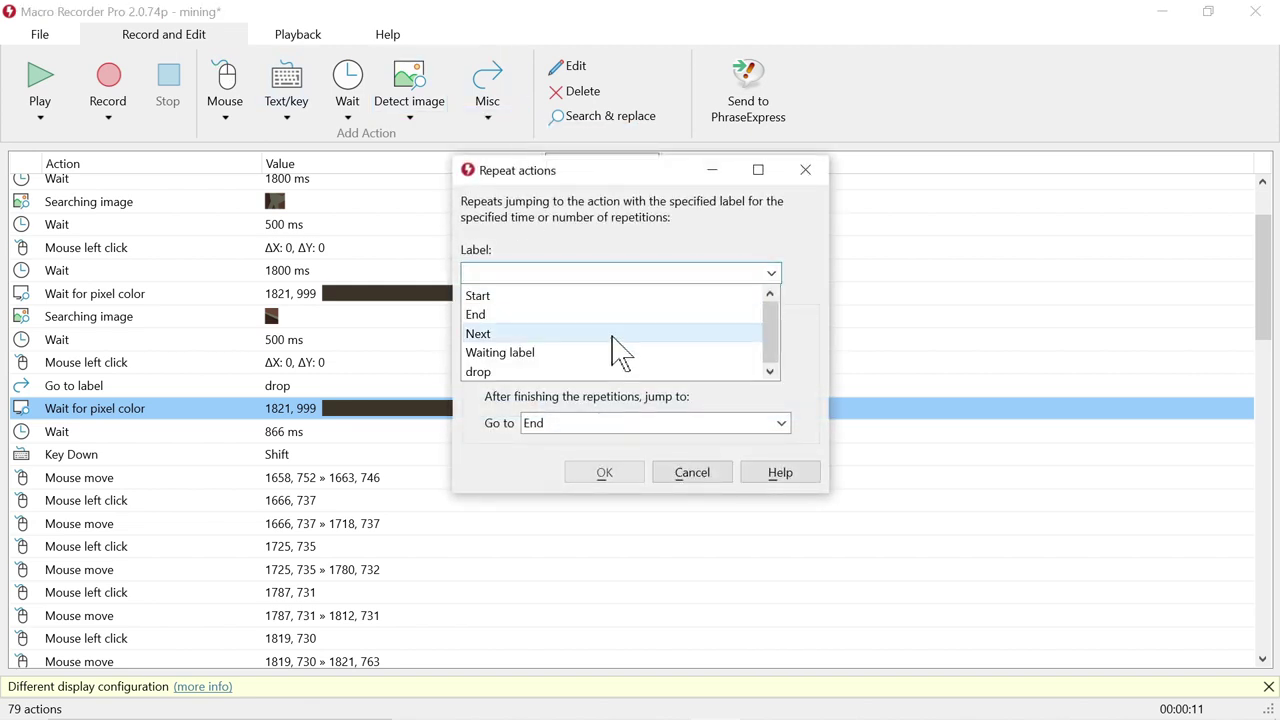
{"action": "left_click", "coordinate": [683, 210]}
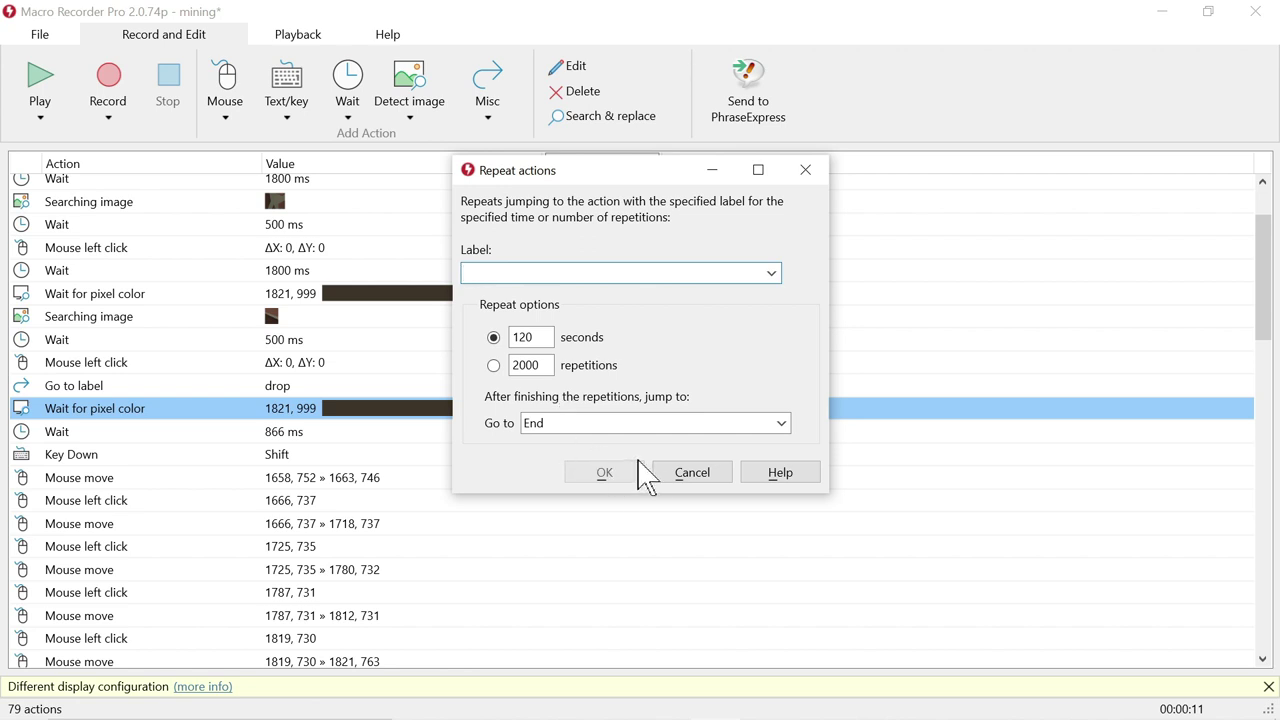
Step: Close the Repeat dialog without adding the action, check the macro's Repeat count in the playback properties, and return to the editing tools
{"action": "left_click", "coordinate": [676, 484]}
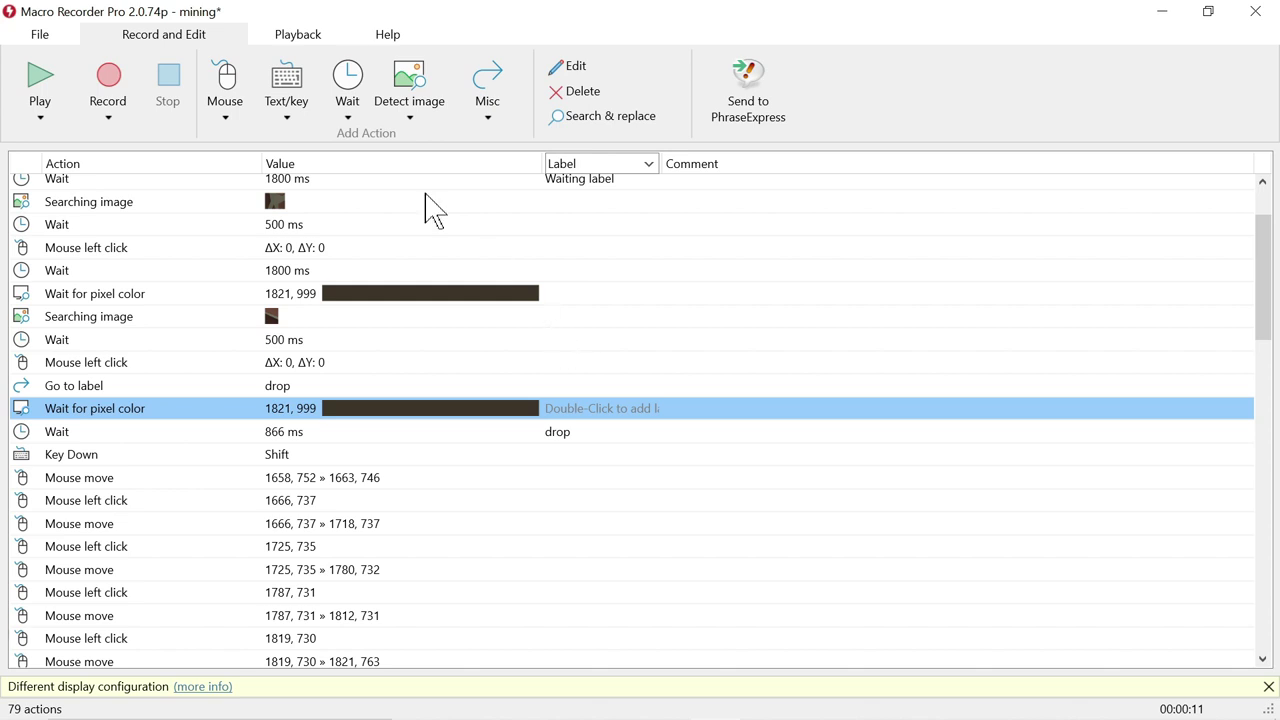
{"action": "left_click", "coordinate": [312, 35]}
{"action": "double_click", "coordinate": [674, 113]}
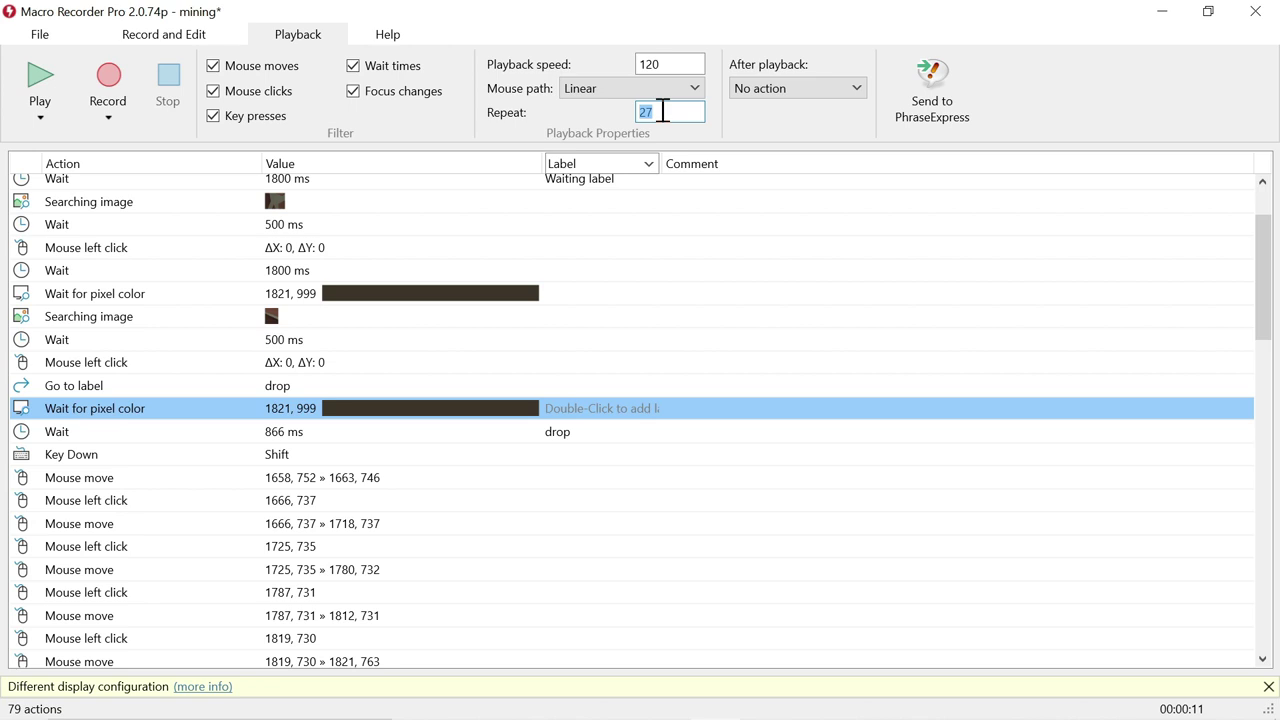
{"action": "left_click", "coordinate": [205, 38]}
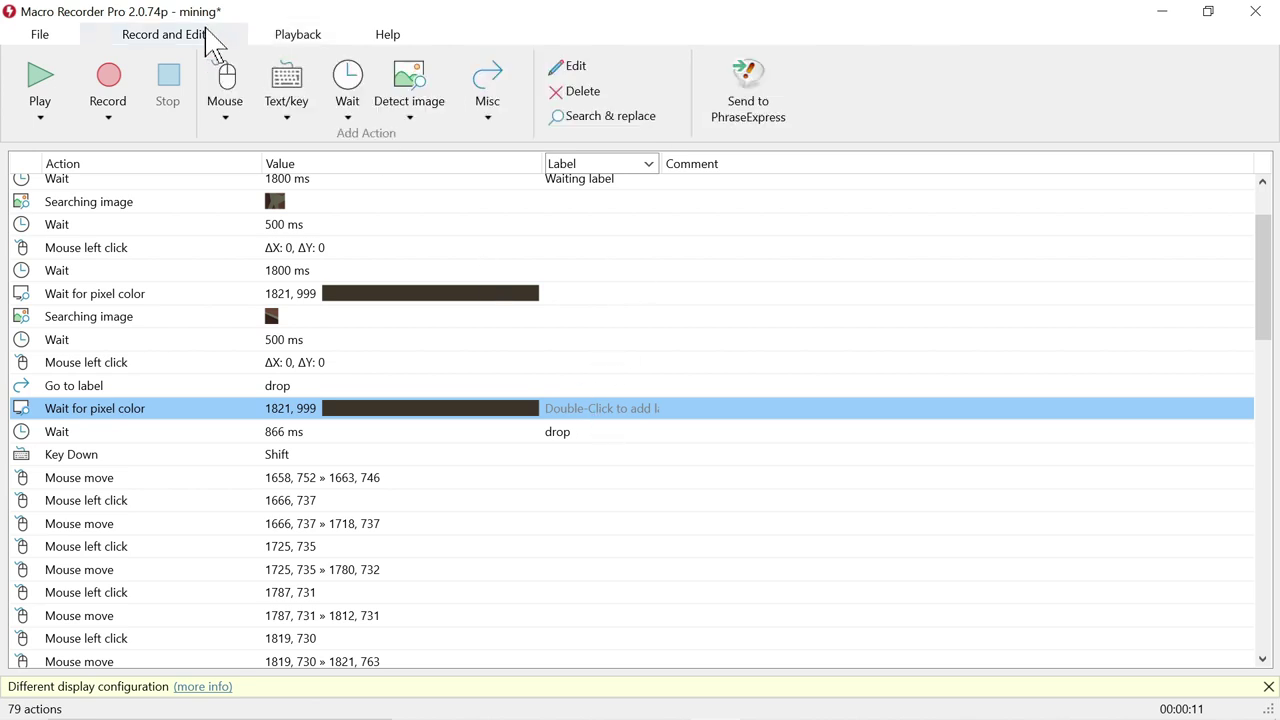
{"action": "left_click", "coordinate": [489, 118]}
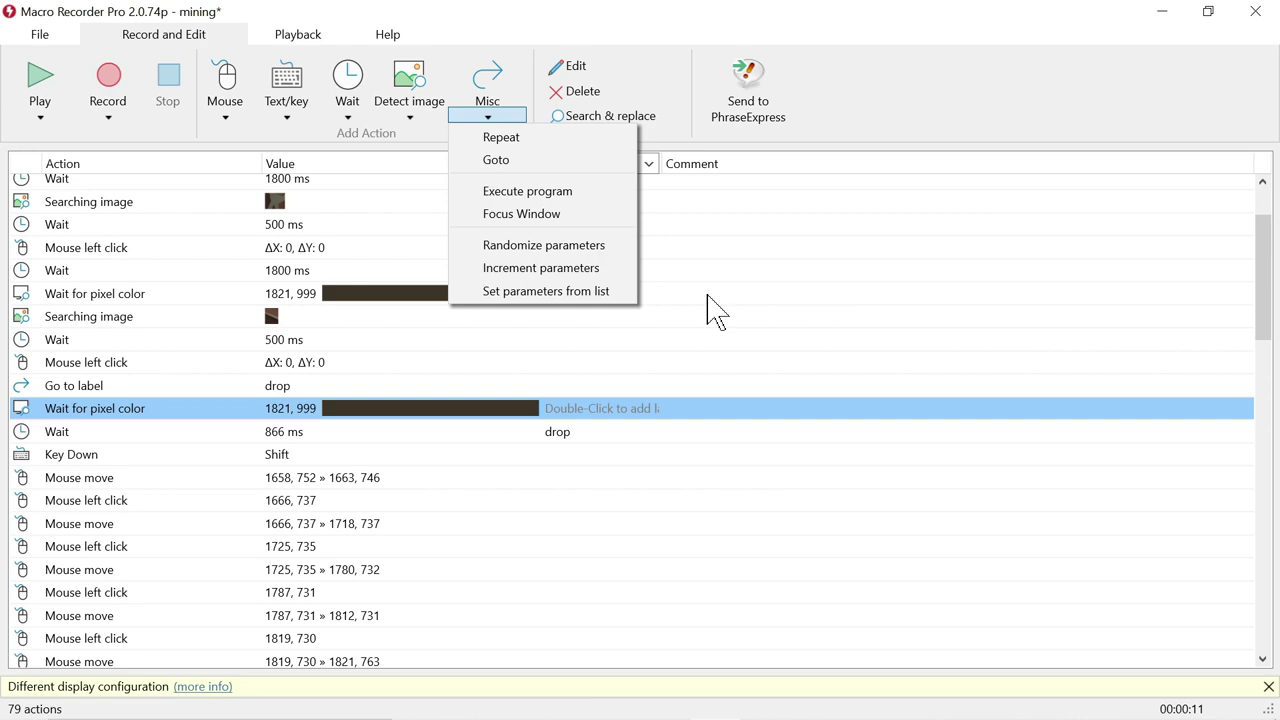
{"action": "left_click_drag", "start_coordinate": [716, 408], "coordinate": [712, 308]}
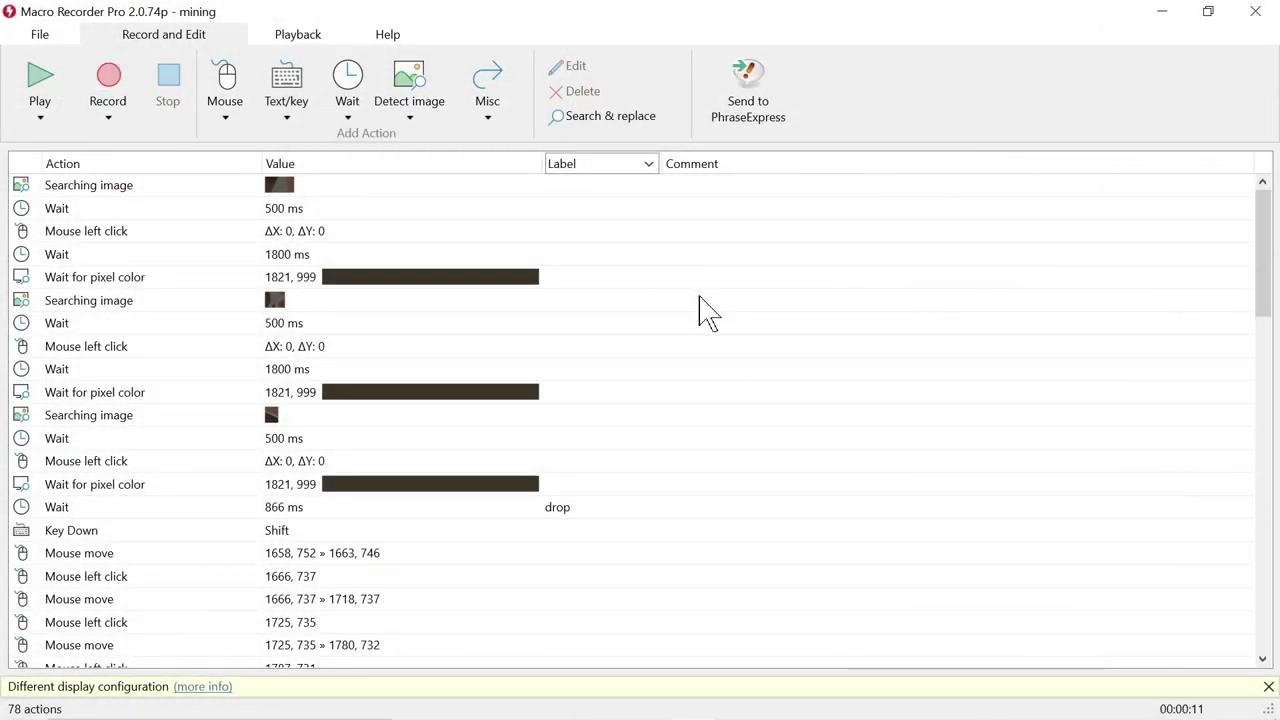
Step: Look at the saved macros while saving under another name, and close the dialog without saving
{"action": "left_click", "coordinate": [44, 36]}
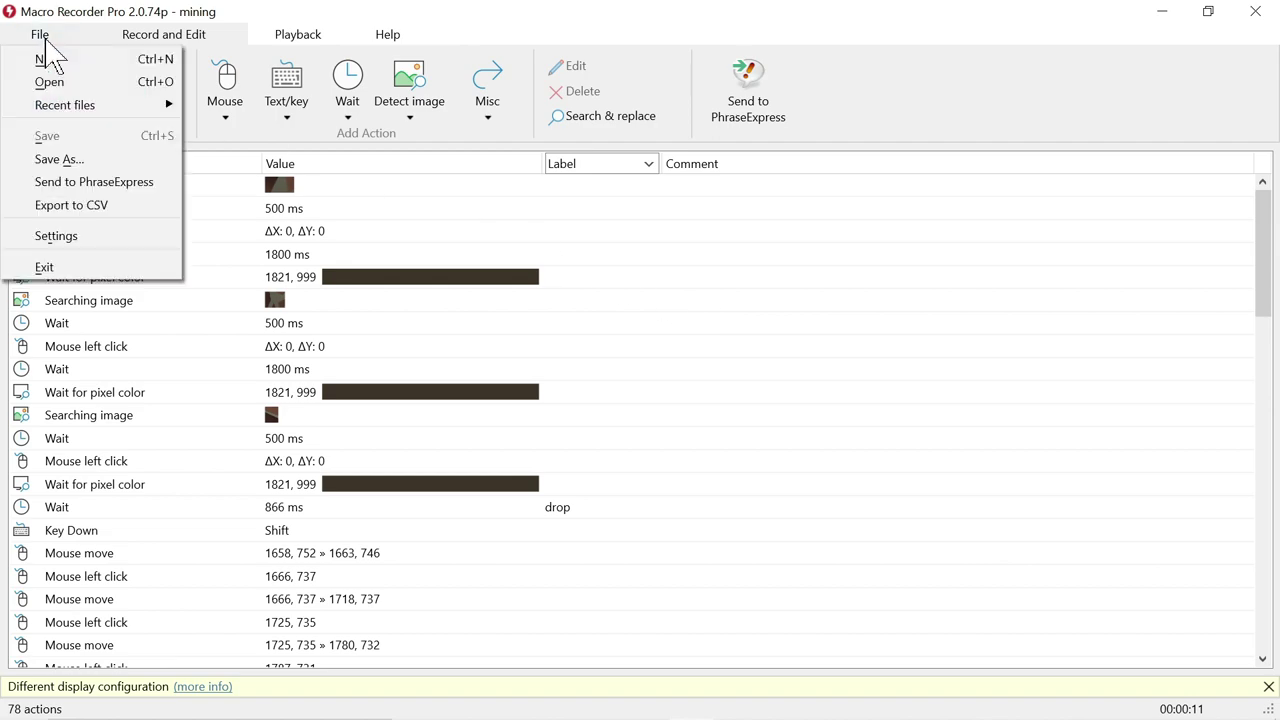
{"action": "left_click", "coordinate": [60, 159]}
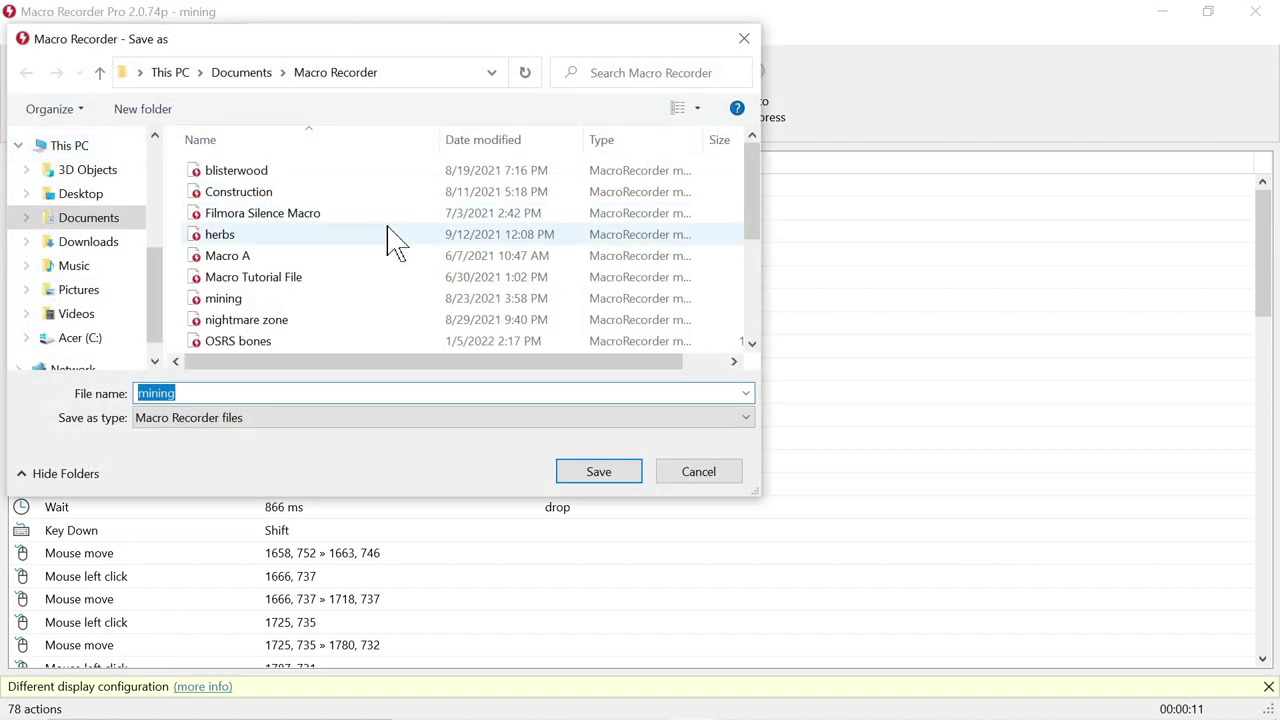
{"action": "left_click", "coordinate": [750, 40]}
Step: Open the saved macro "Macro Tutorial File" from the Macro Recorder folder
{"action": "left_click", "coordinate": [55, 38]}
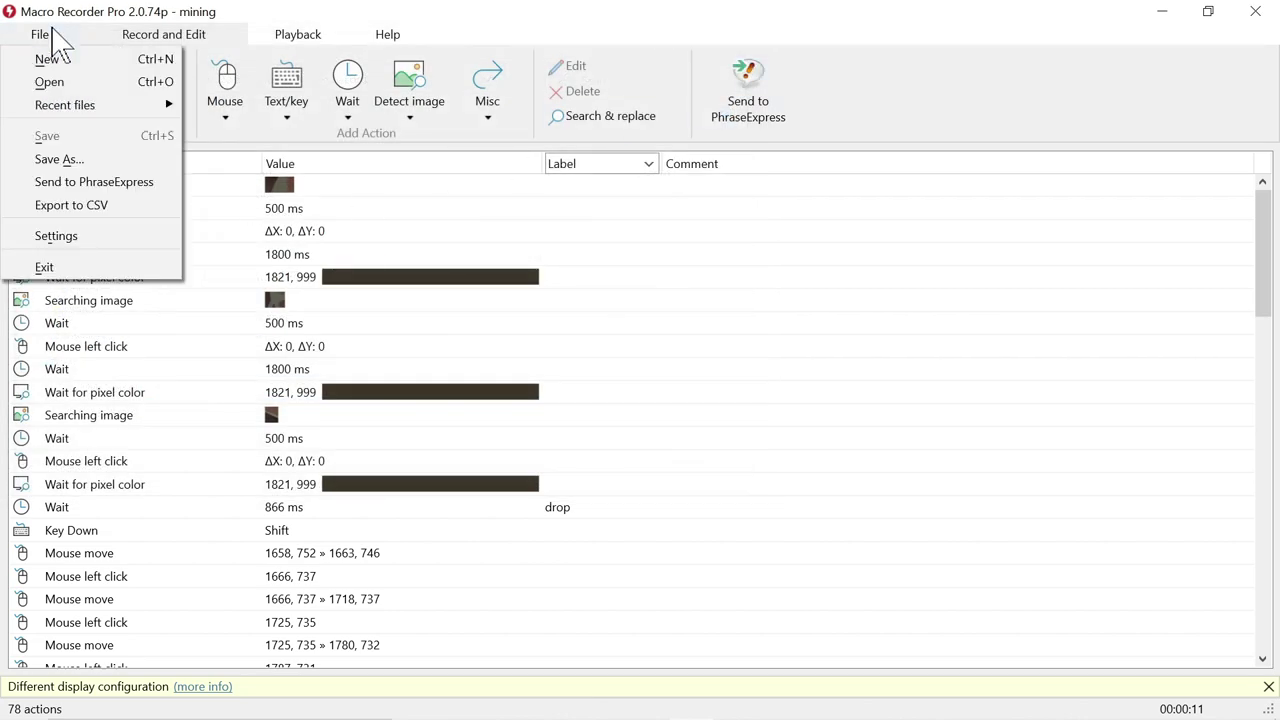
{"action": "left_click", "coordinate": [78, 86]}
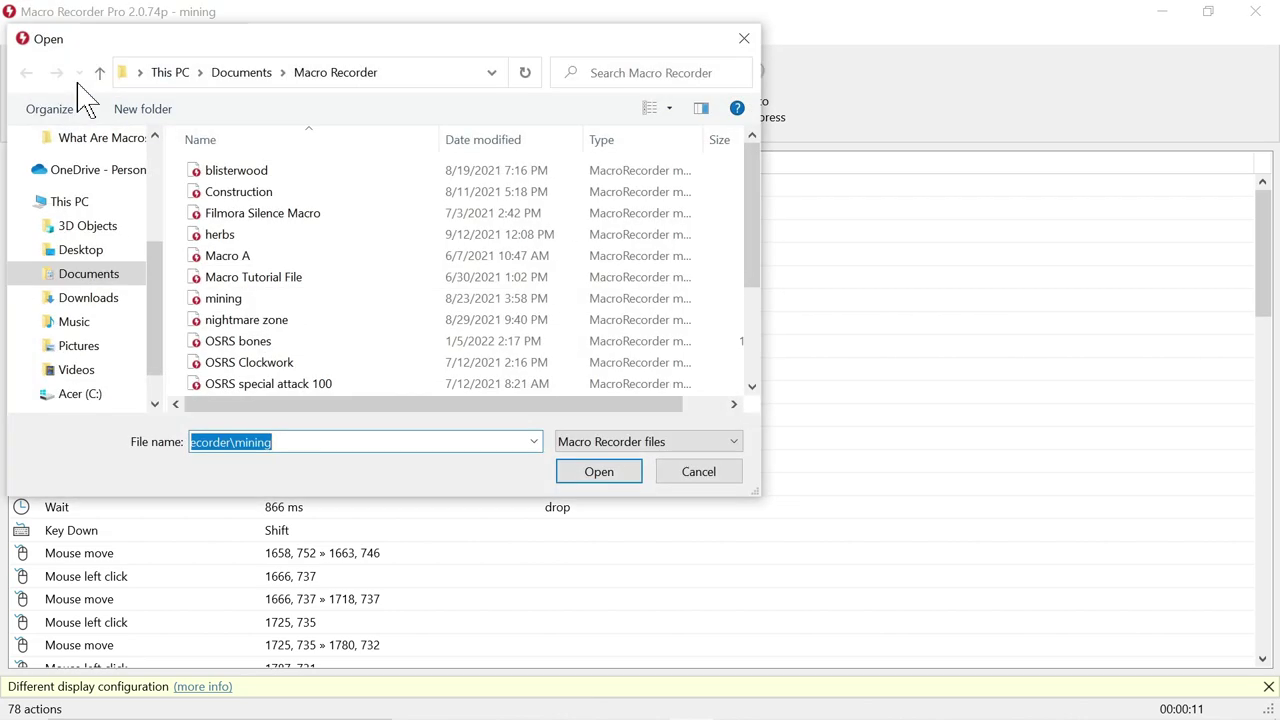
{"action": "left_click", "coordinate": [460, 277]}
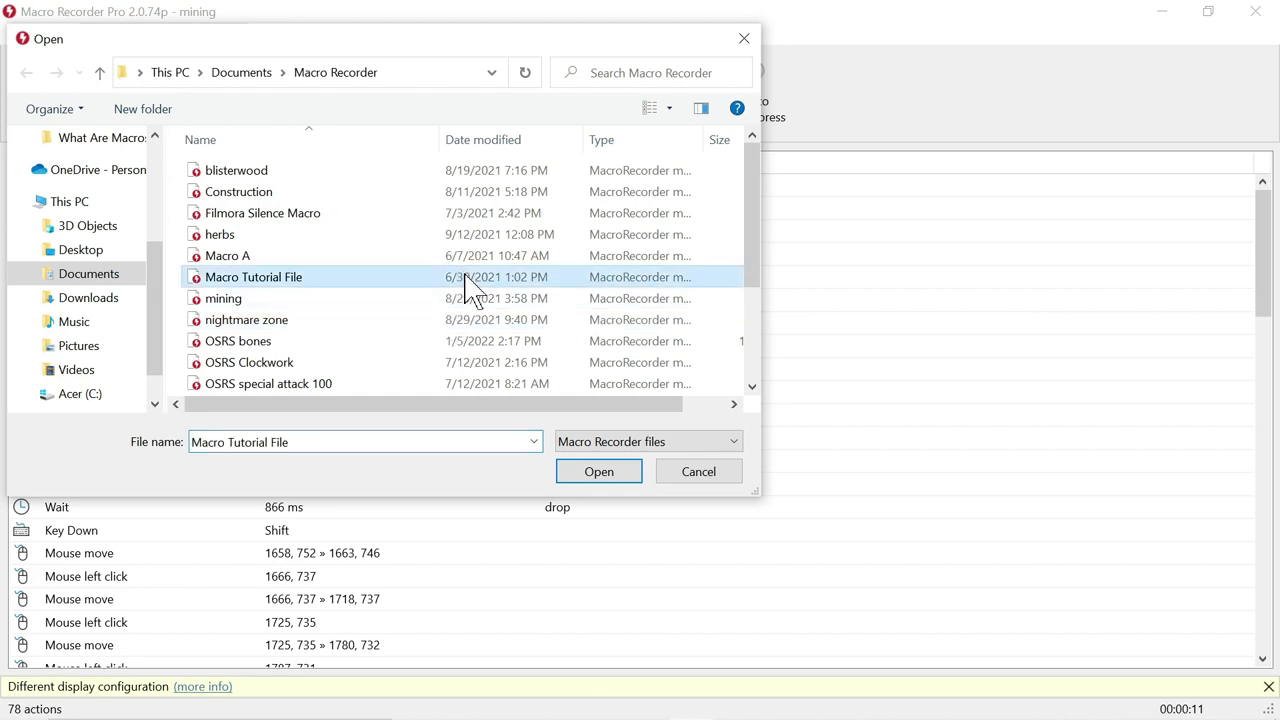
{"action": "left_click", "coordinate": [606, 473]}
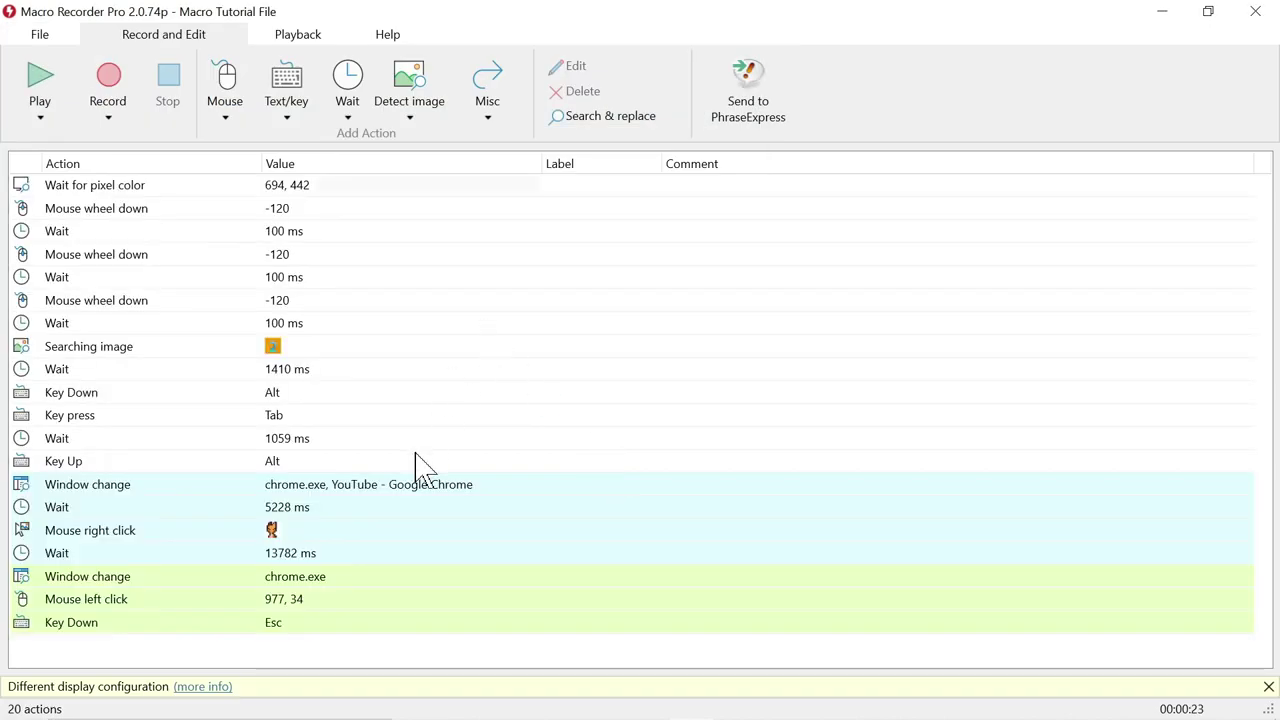
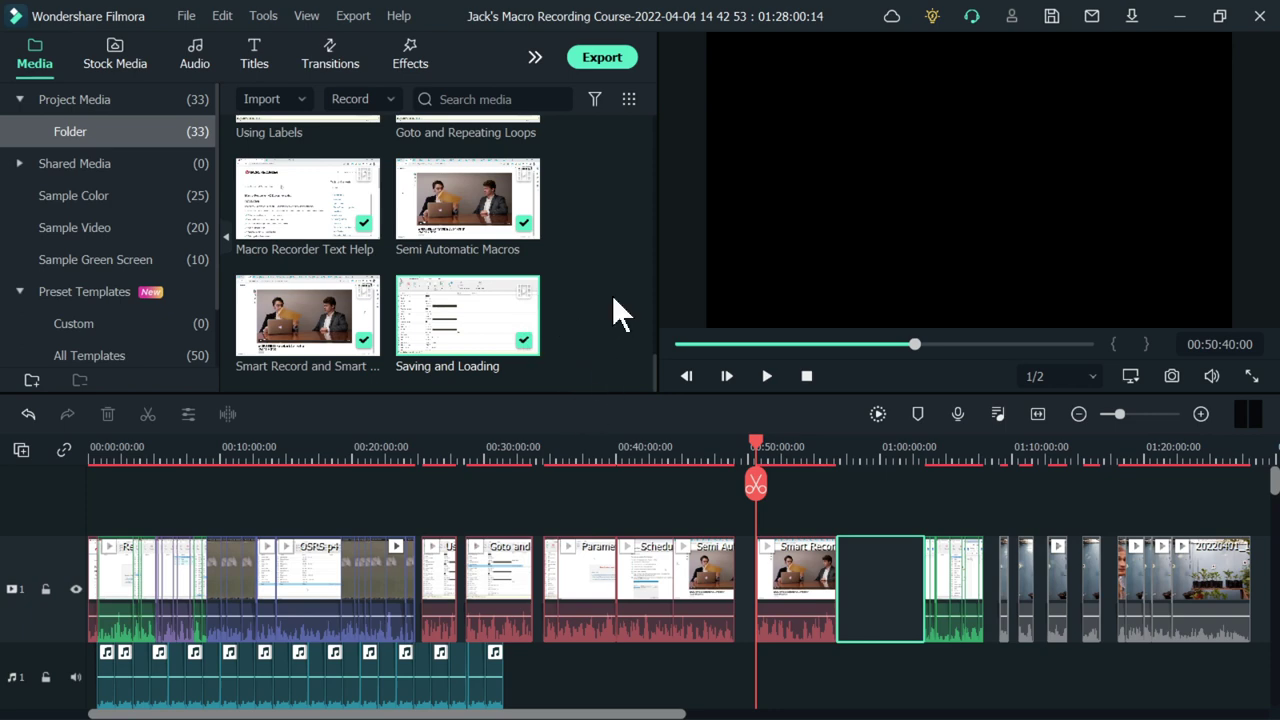
Step: Switch to Macro Recorder and delete the first five actions of the recording, through the window change to Wondershare Filmora
{"action": "key", "text": "alt+Tab"}
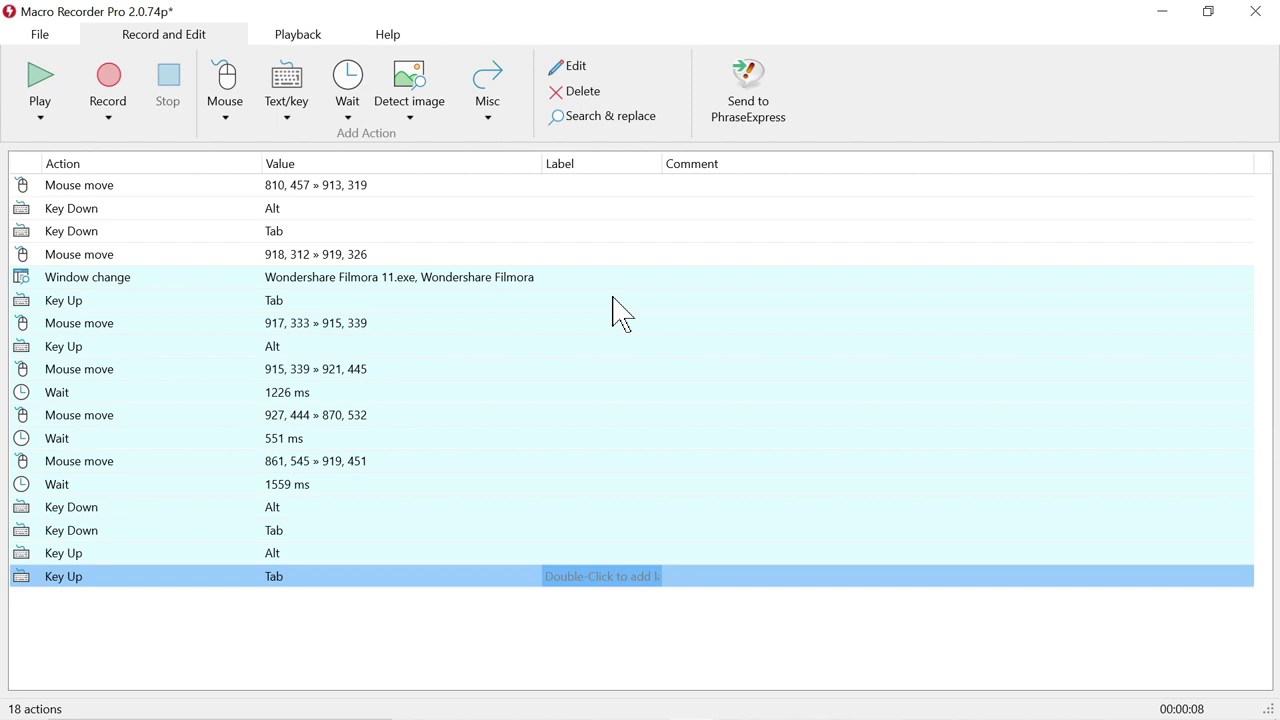
{"action": "left_click", "coordinate": [388, 186]}
{"action": "key", "text": "shift+Down"}
{"action": "key", "text": "shift+Down"}
{"action": "key", "text": "shift+Down"}
{"action": "key", "text": "shift+Down"}
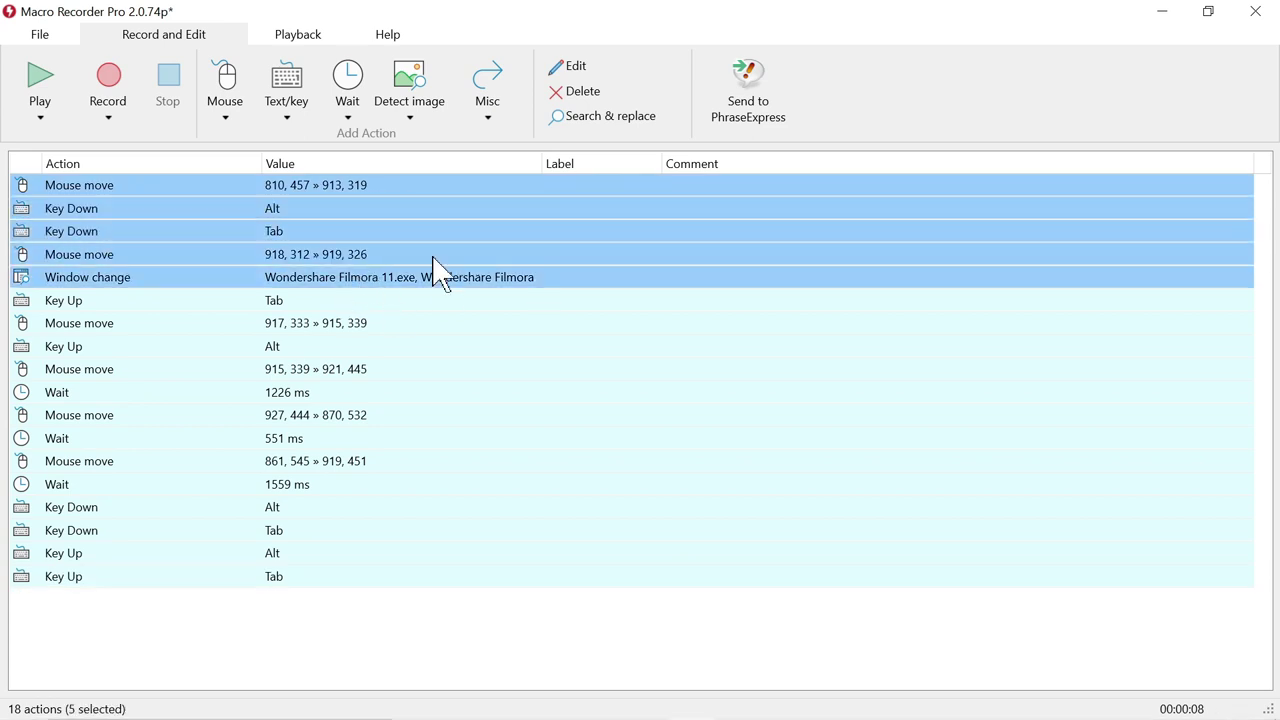
{"action": "right_click", "coordinate": [352, 290]}
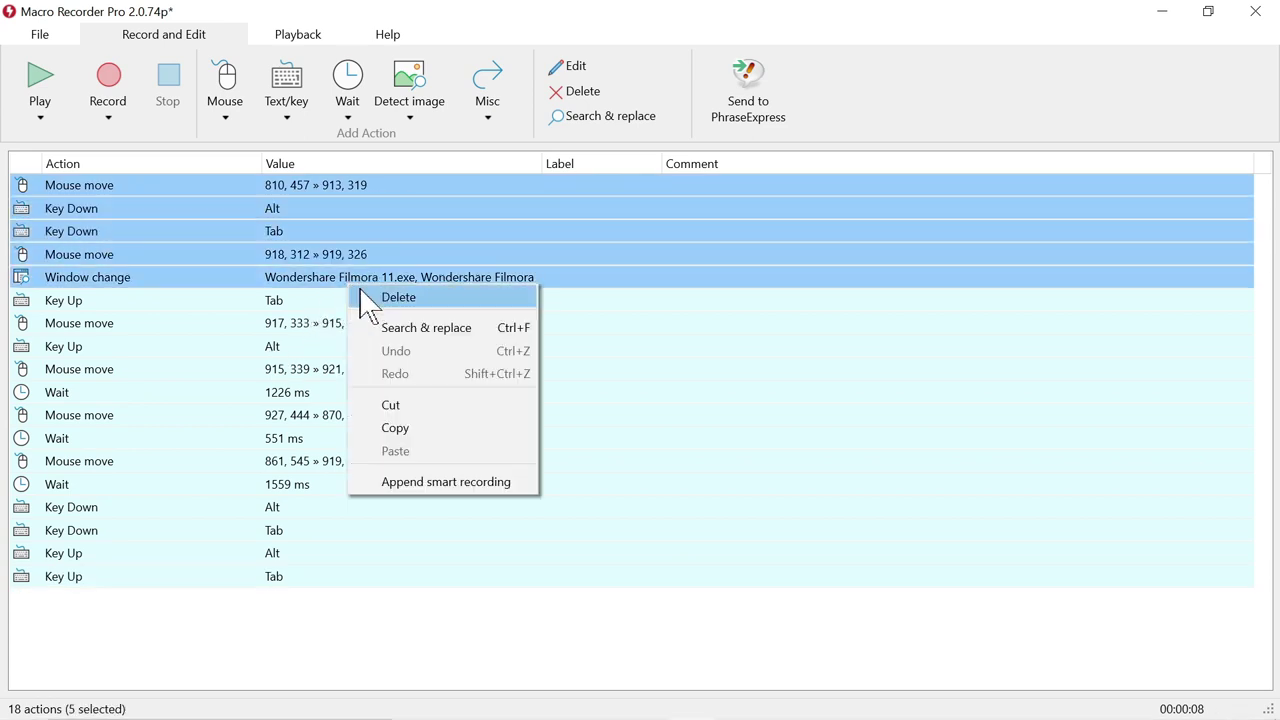
{"action": "left_click", "coordinate": [437, 297]}
{"action": "left_click", "coordinate": [603, 403]}
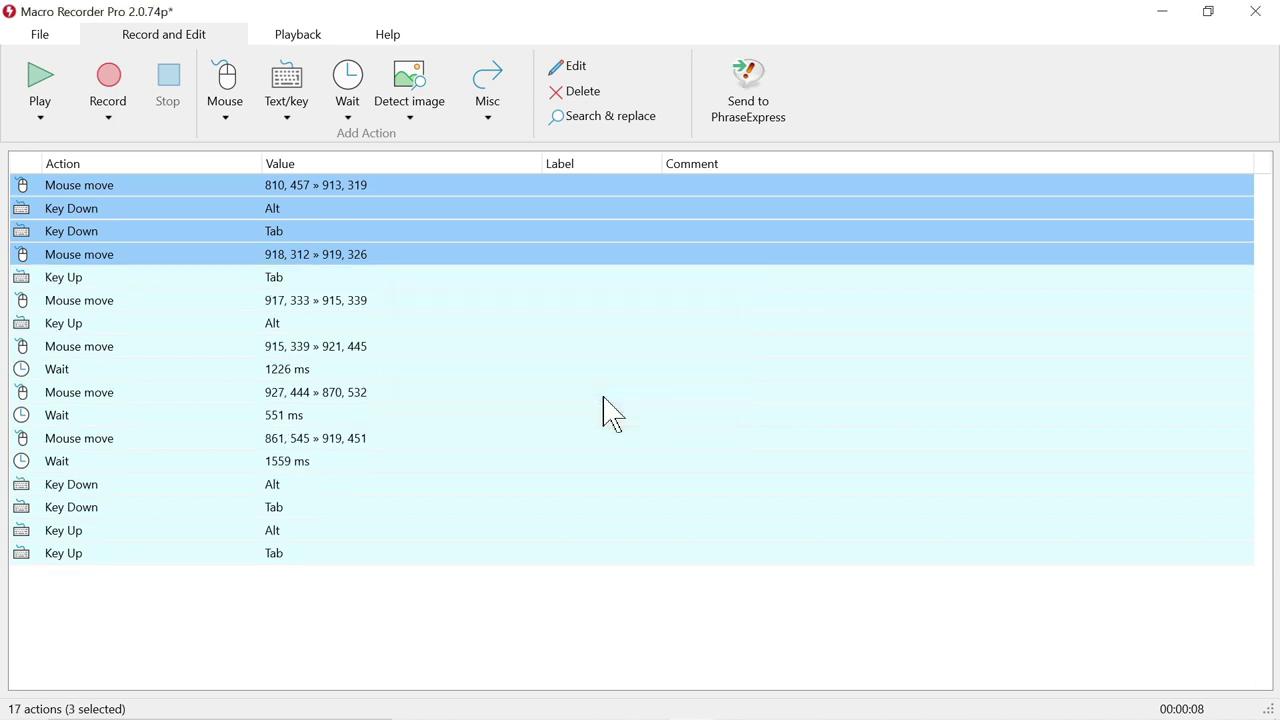
{"action": "left_click", "coordinate": [437, 262]}
Step: Set the first two Wait actions in the macro to 250 ms each
{"action": "left_click", "coordinate": [250, 280]}
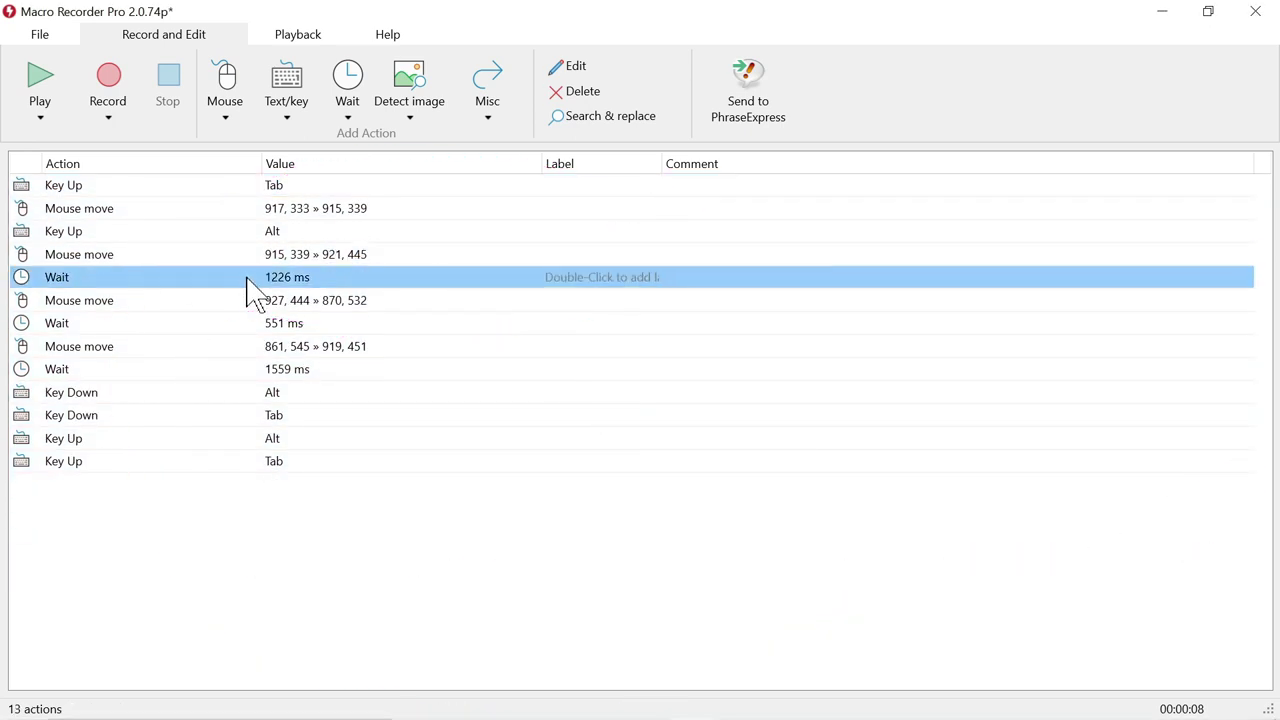
{"action": "double_click", "coordinate": [288, 282]}
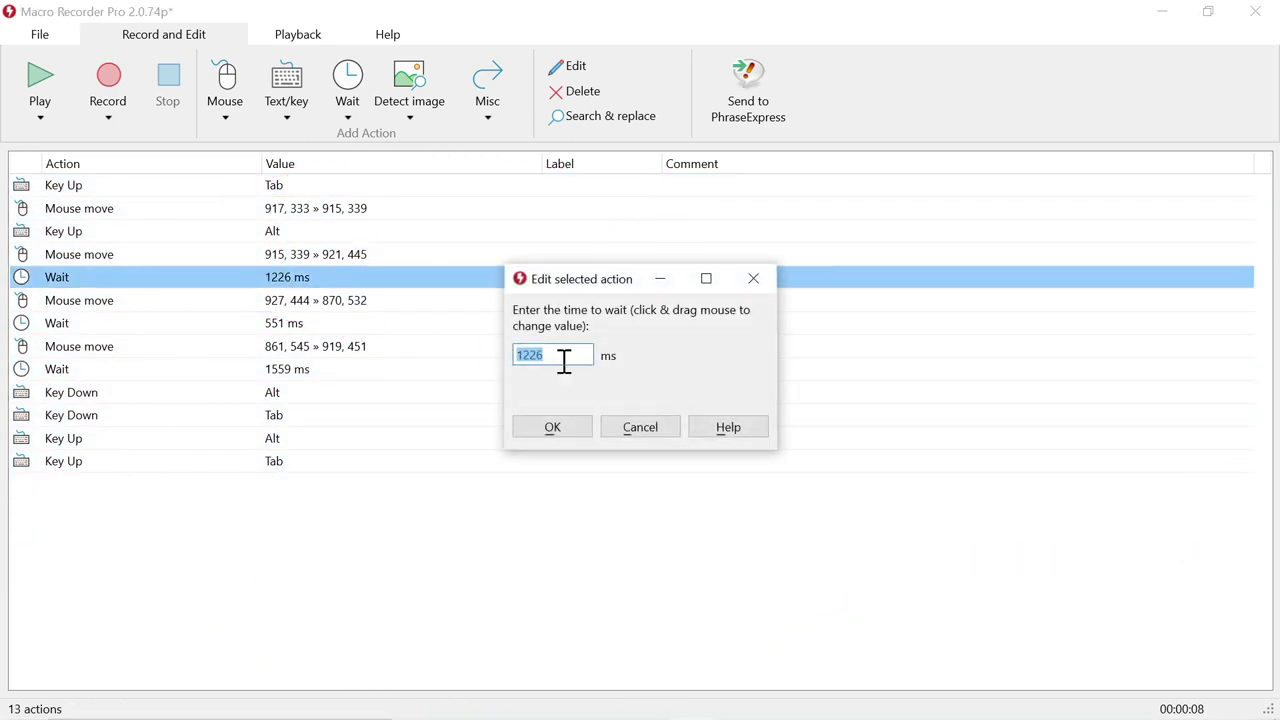
{"action": "type", "text": "250"}
{"action": "key", "text": "Return"}
{"action": "double_click", "coordinate": [262, 325]}
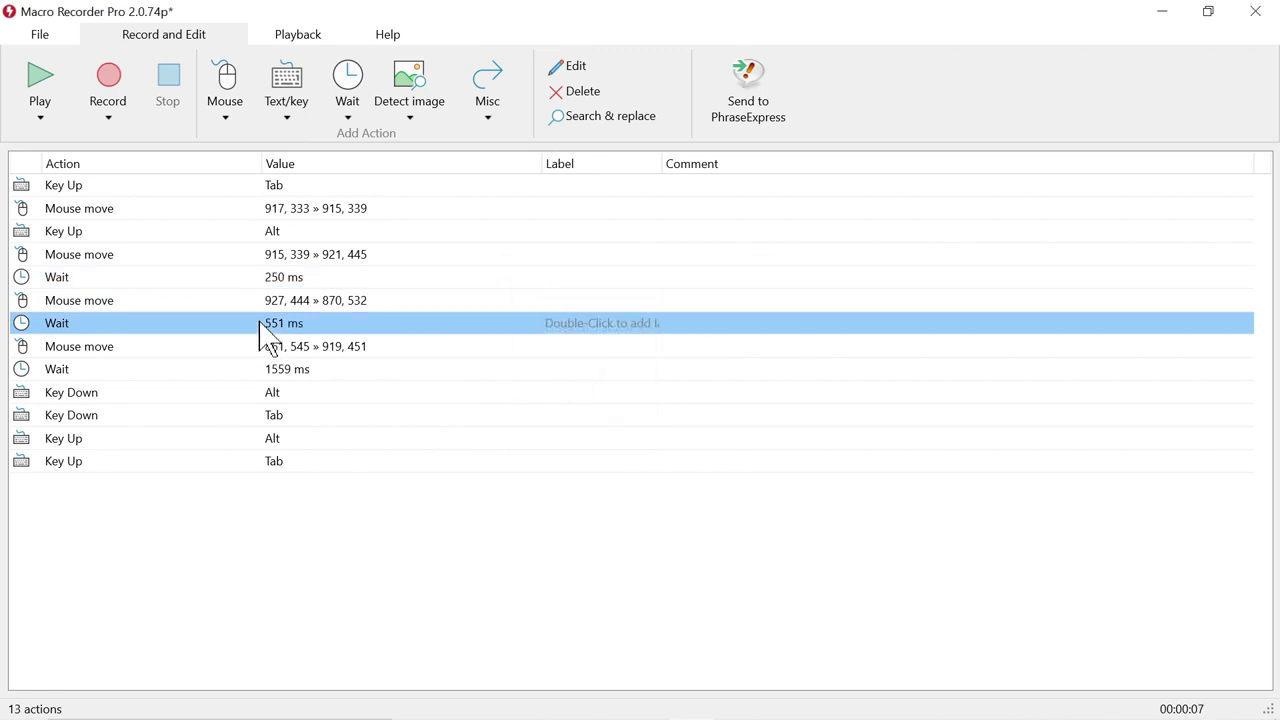
{"action": "type", "text": "25"}
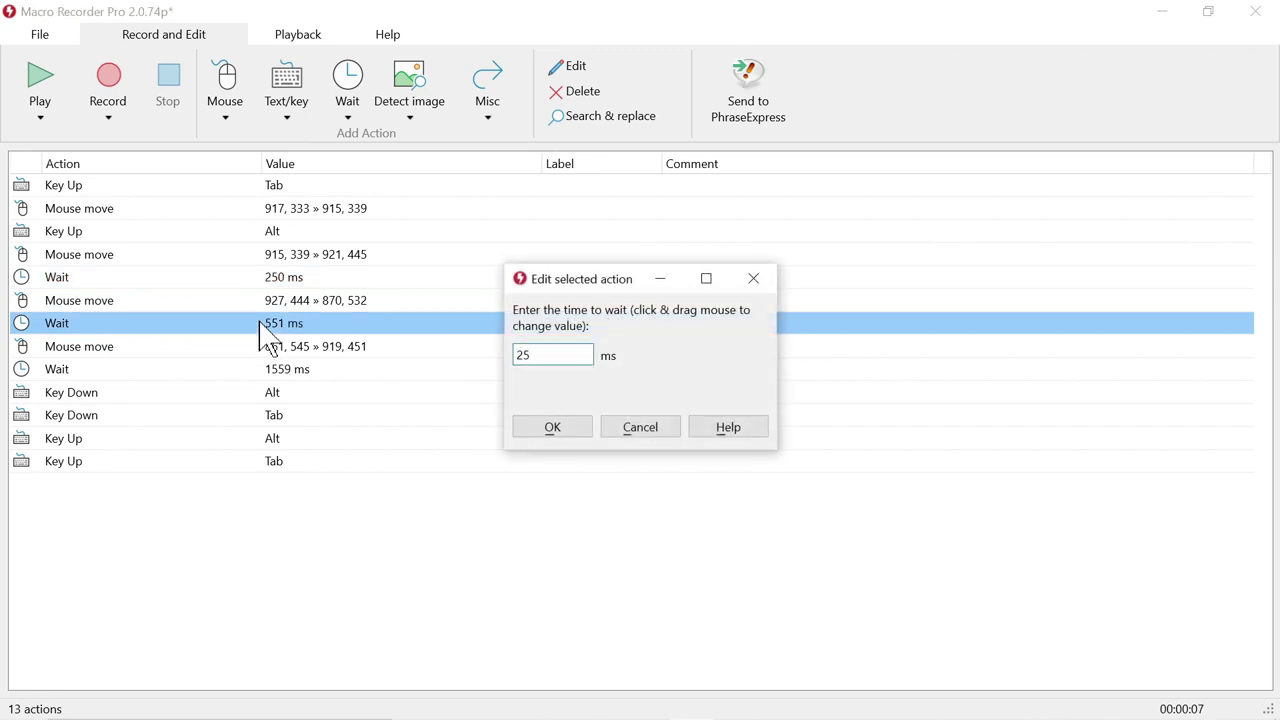
{"action": "type", "text": "0"}
{"action": "key", "text": "Return"}
Step: View the first Wait action's time without changing it, and open the options of a new Wait for pixel color action
{"action": "double_click", "coordinate": [320, 281]}
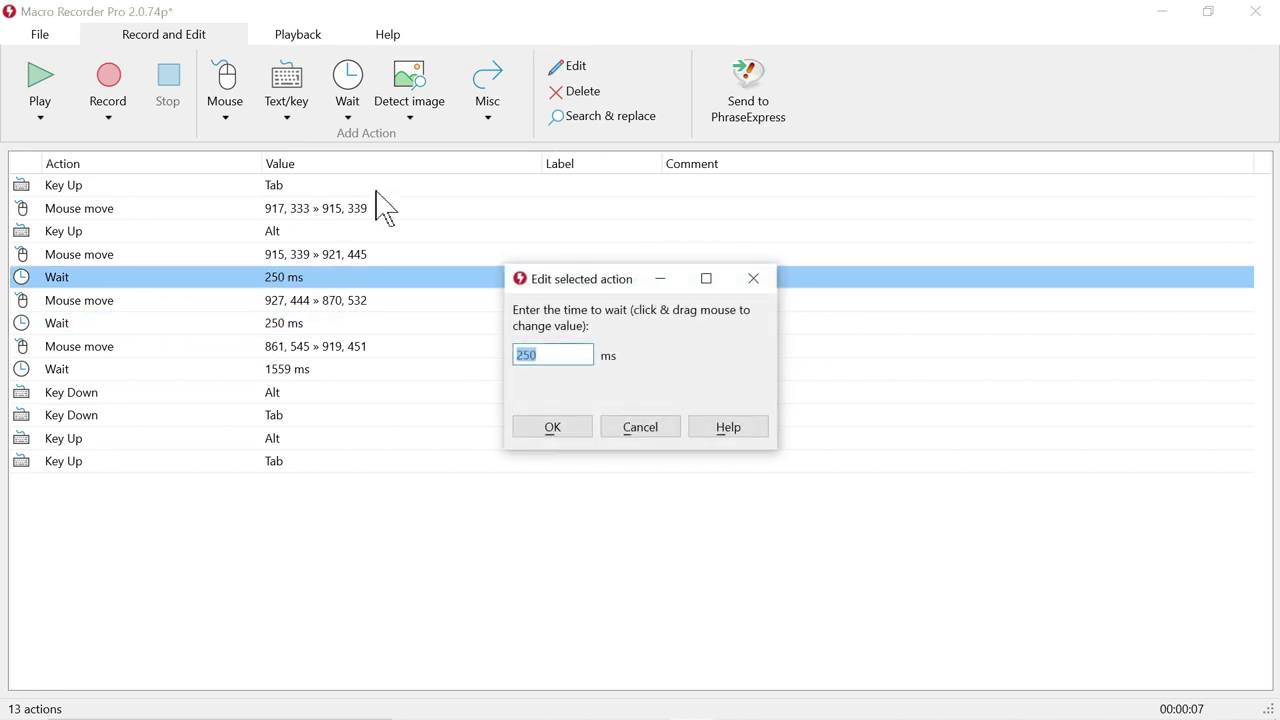
{"action": "left_click", "coordinate": [752, 280]}
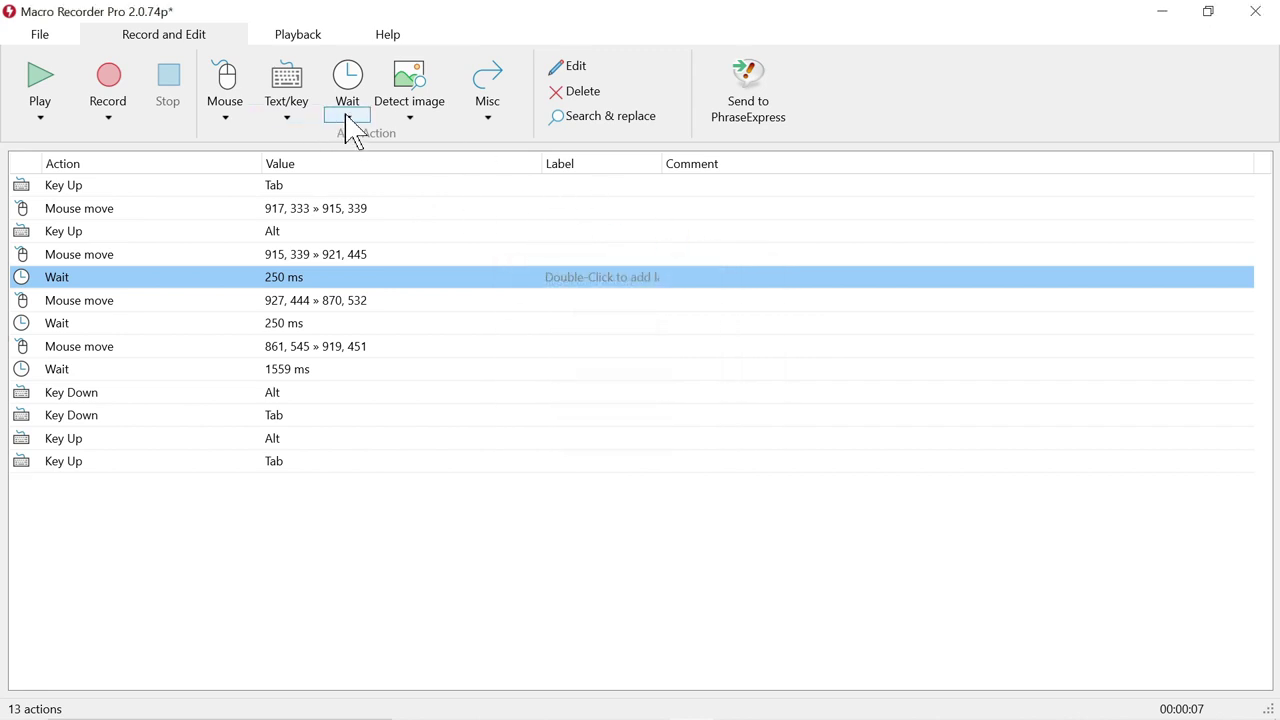
{"action": "left_click", "coordinate": [349, 128]}
{"action": "left_click", "coordinate": [392, 162]}
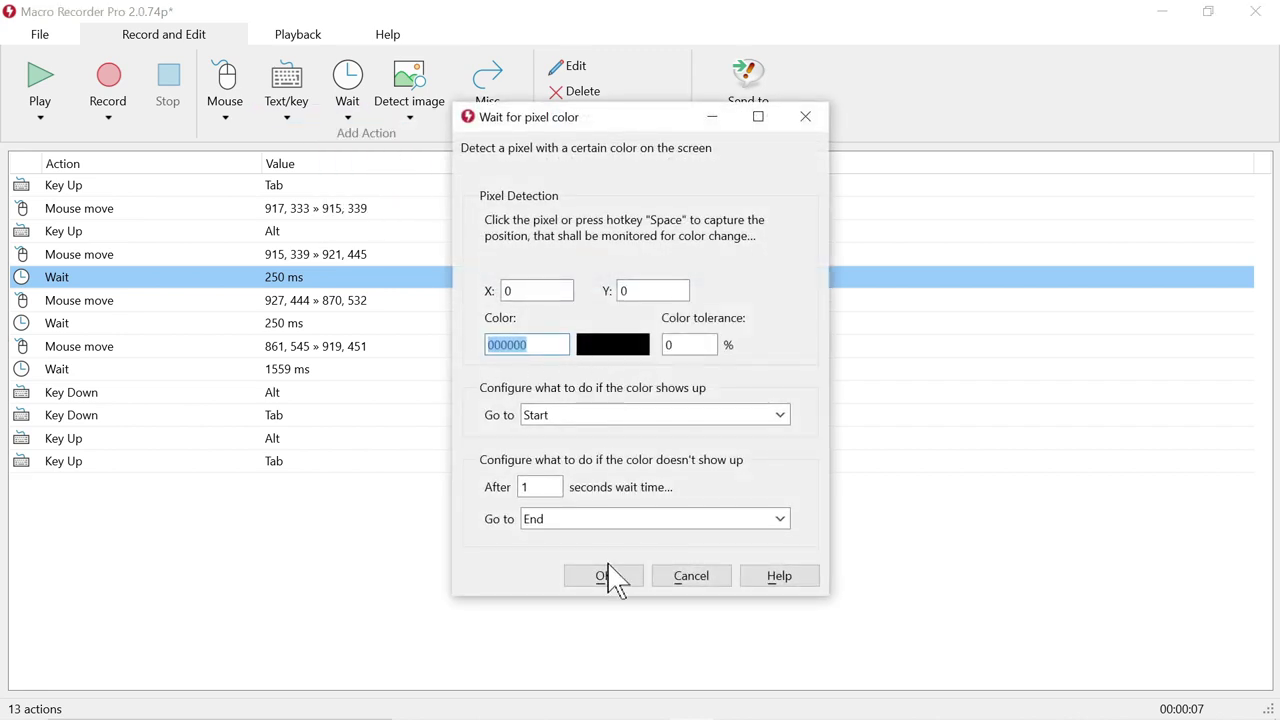
{"action": "left_click", "coordinate": [608, 574]}
{"action": "left_click", "coordinate": [1058, 462]}
{"action": "left_click", "coordinate": [389, 370]}
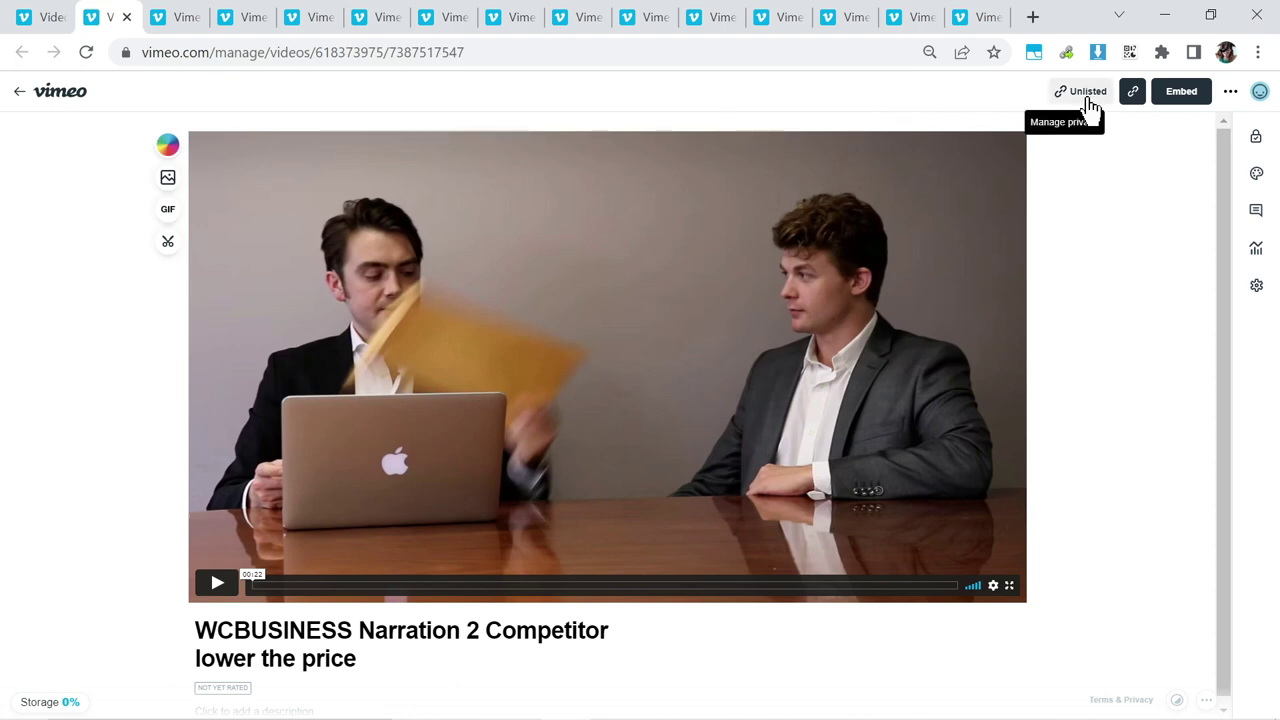
Step: In Vimeo, allow downloads for the "WCBUSINESS Narration 2 Competitor lower the price" video and open its advanced settings
{"action": "left_click", "coordinate": [1257, 142]}
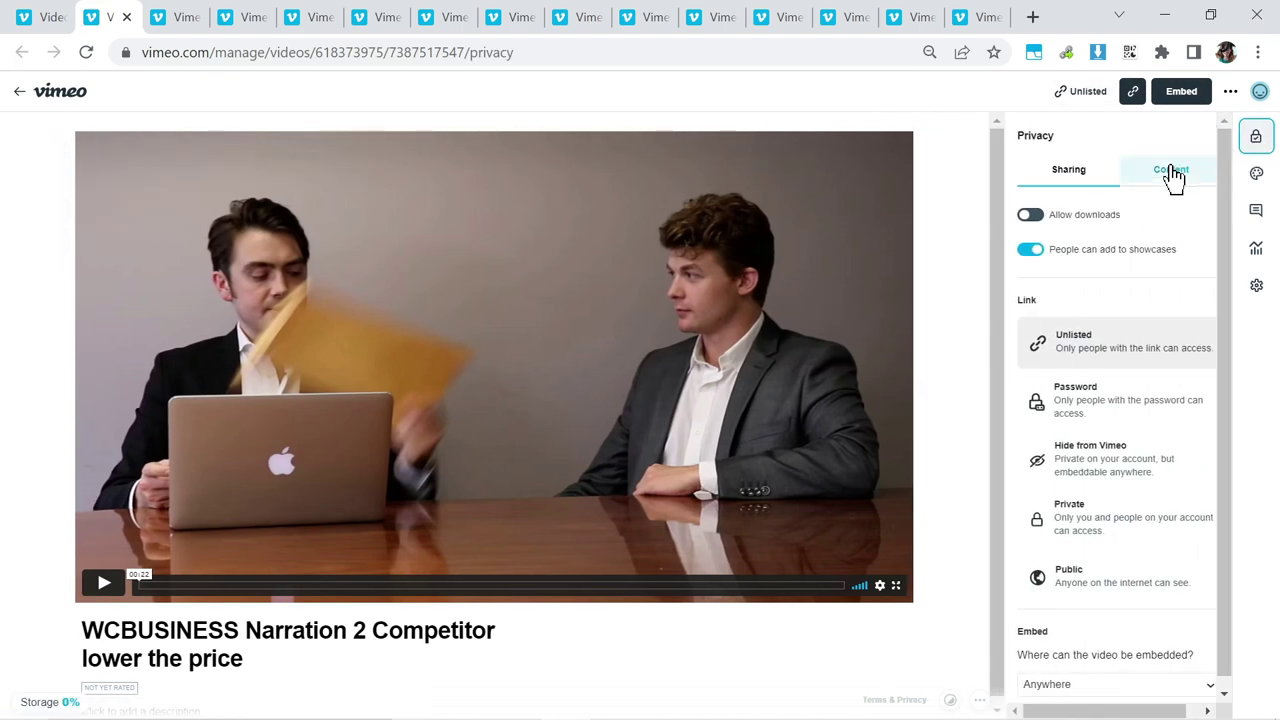
{"action": "left_click", "coordinate": [1033, 218]}
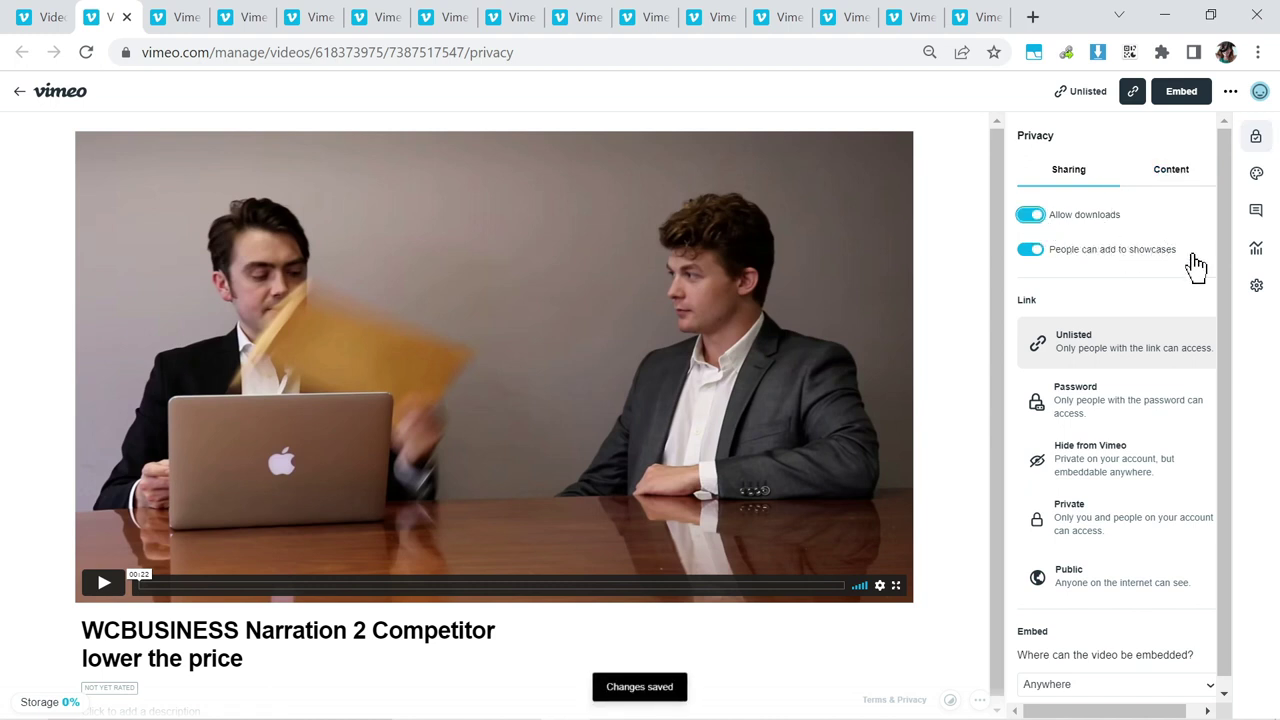
{"action": "left_click", "coordinate": [1259, 288]}
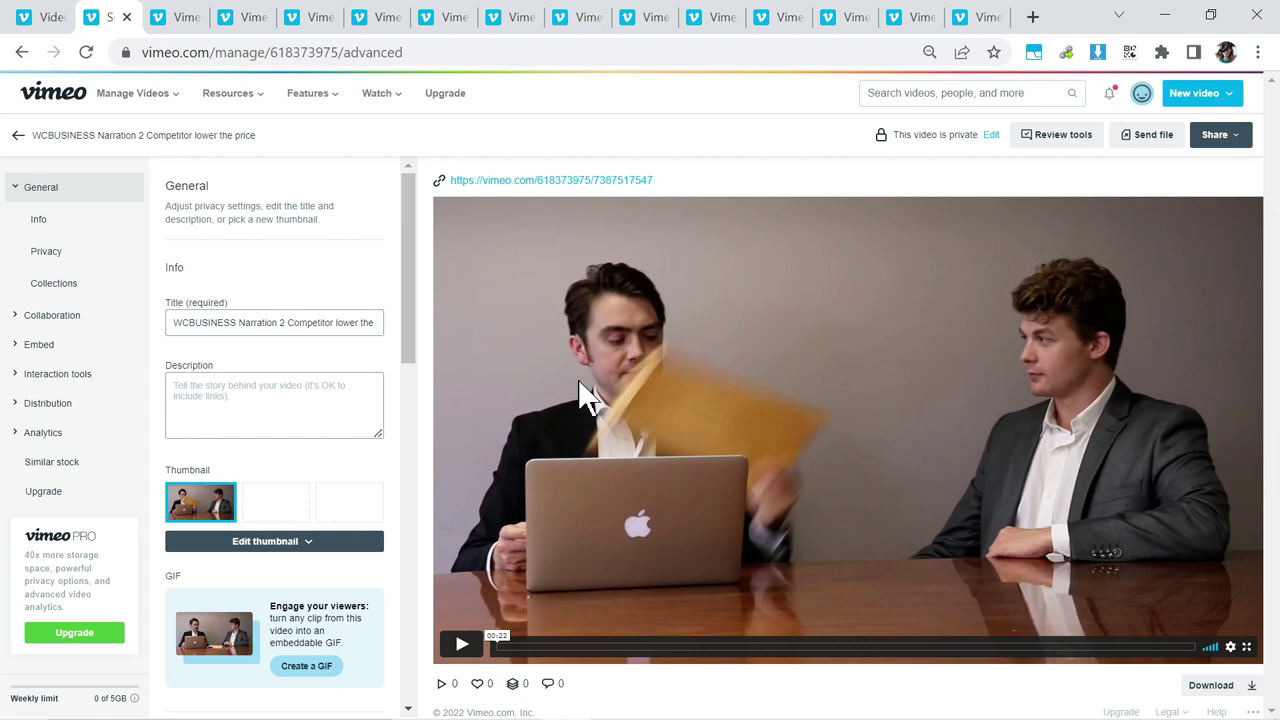
Step: Allow downloads for the "WCBUSINESS Narration2 Change the due date" video in the next browser tab
{"action": "key", "text": "ctrl+Tab"}
{"action": "left_click", "coordinate": [1256, 137]}
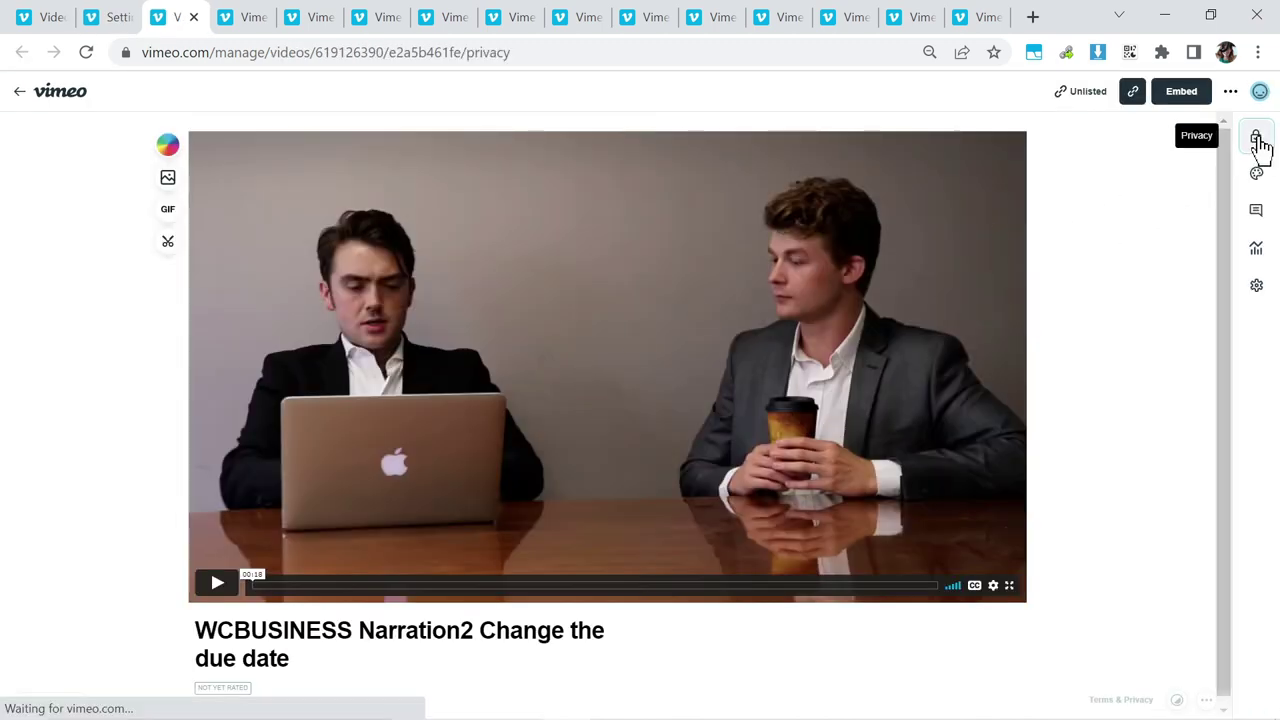
{"action": "left_click", "coordinate": [1029, 216]}
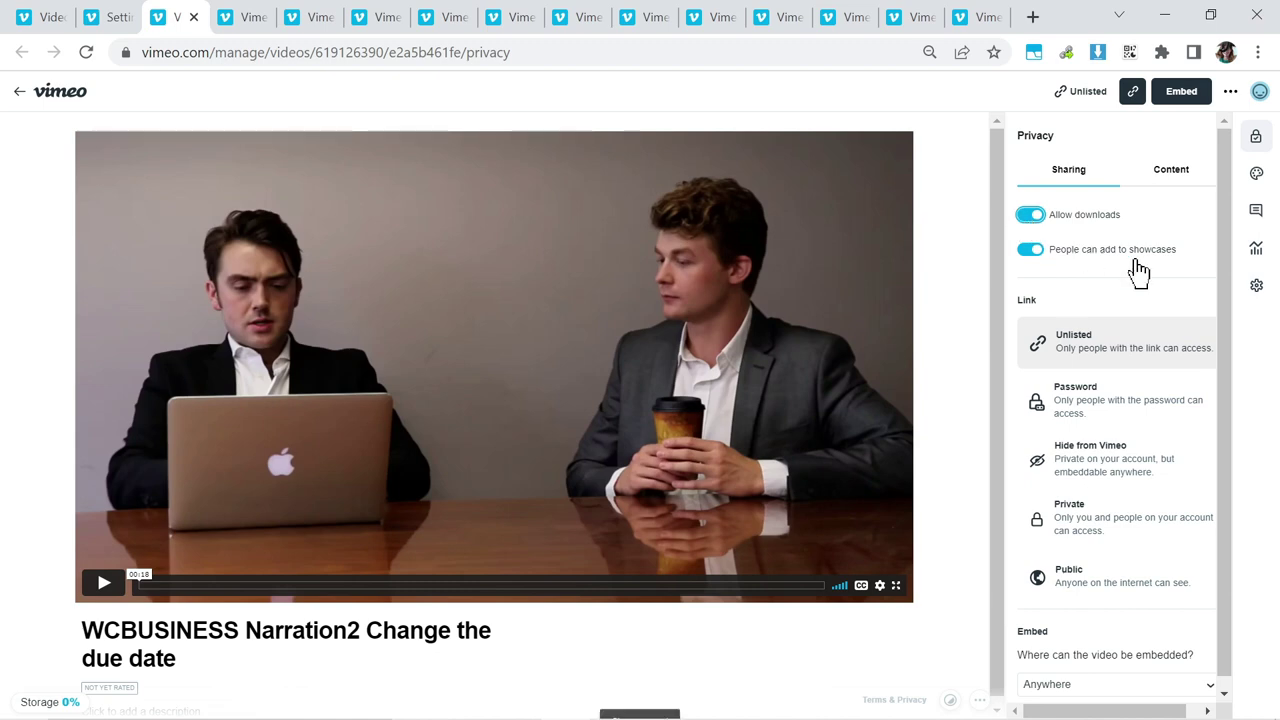
Step: Allow downloads for the "WCBUSINESS Narration 1 Government regulation" video in the following browser tab
{"action": "key", "text": "ctrl+Tab"}
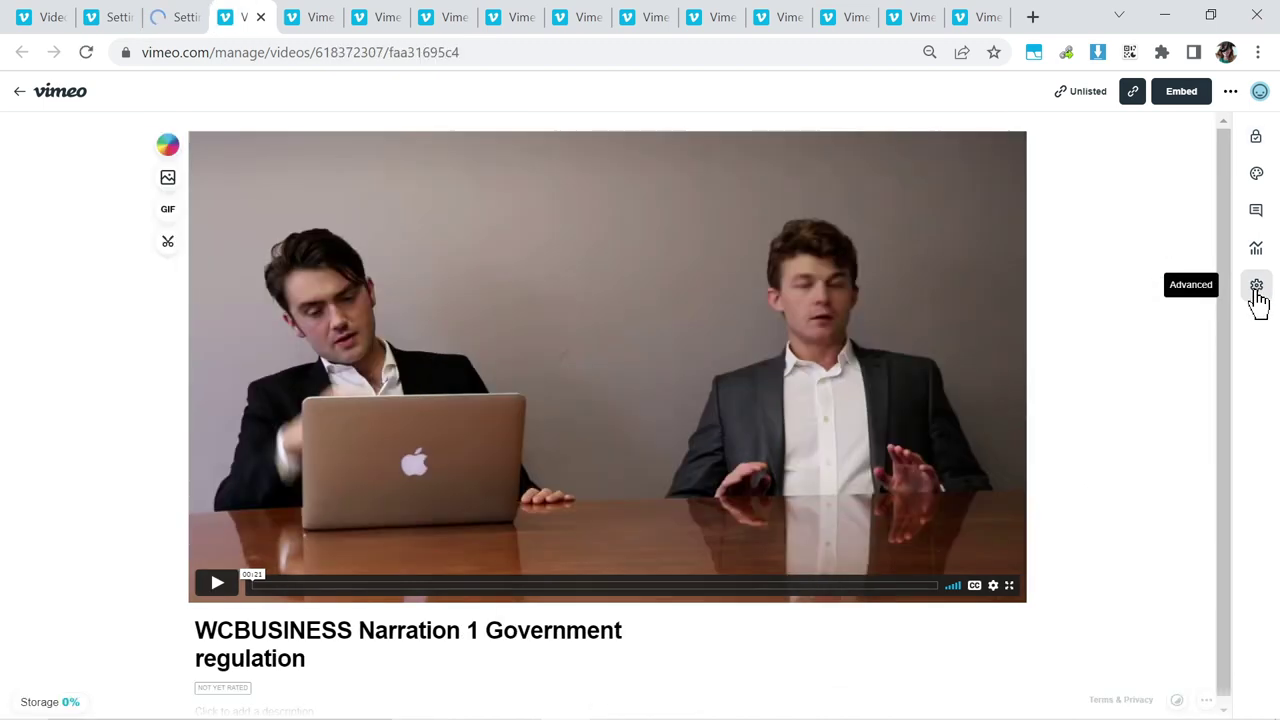
{"action": "left_click", "coordinate": [1260, 142]}
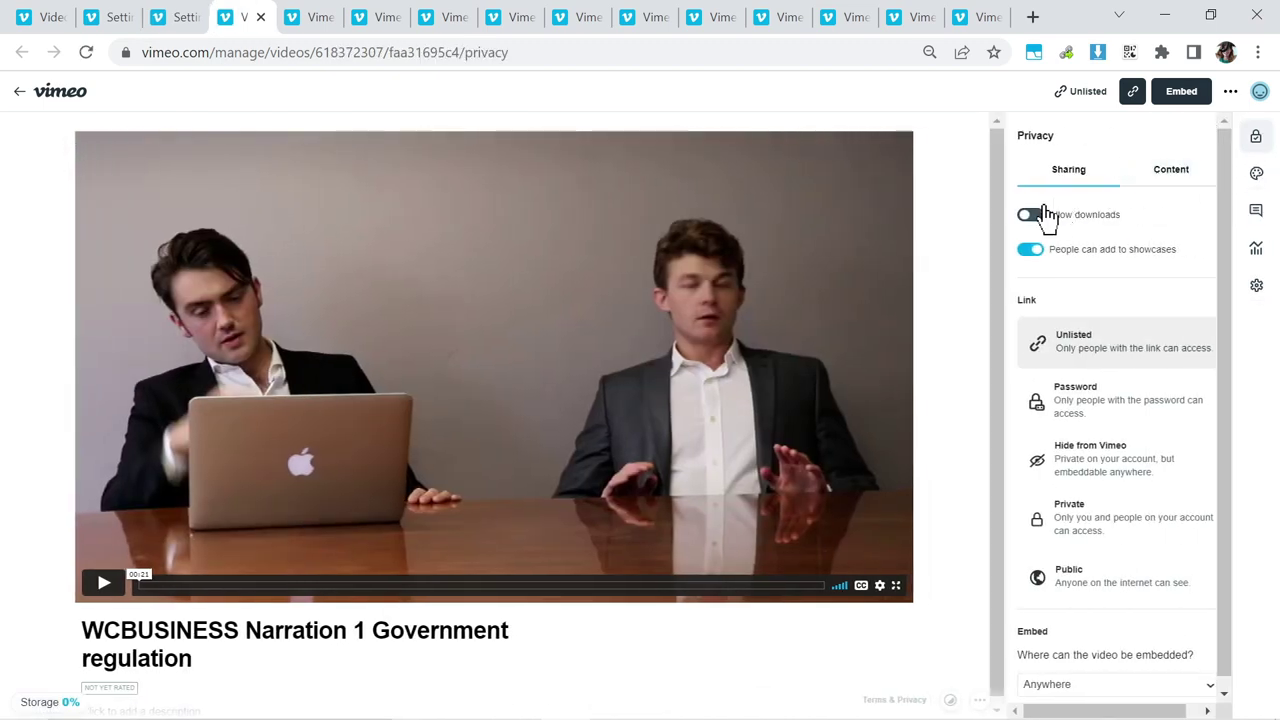
{"action": "left_click", "coordinate": [1036, 215]}
Step: Allow downloads for the "WCBUSINESS Narration1 Bidding for a contract" video in the following tab and open its advanced settings
{"action": "key", "text": "ctrl+Tab"}
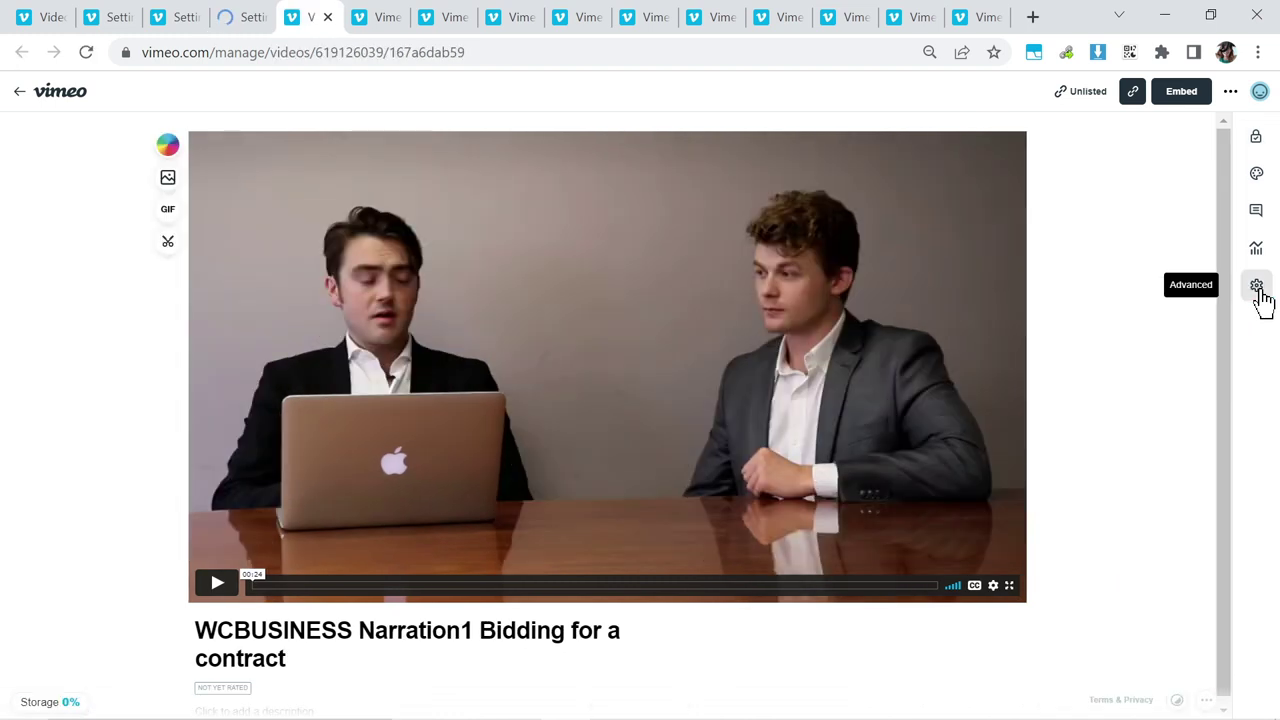
{"action": "left_click", "coordinate": [1260, 140]}
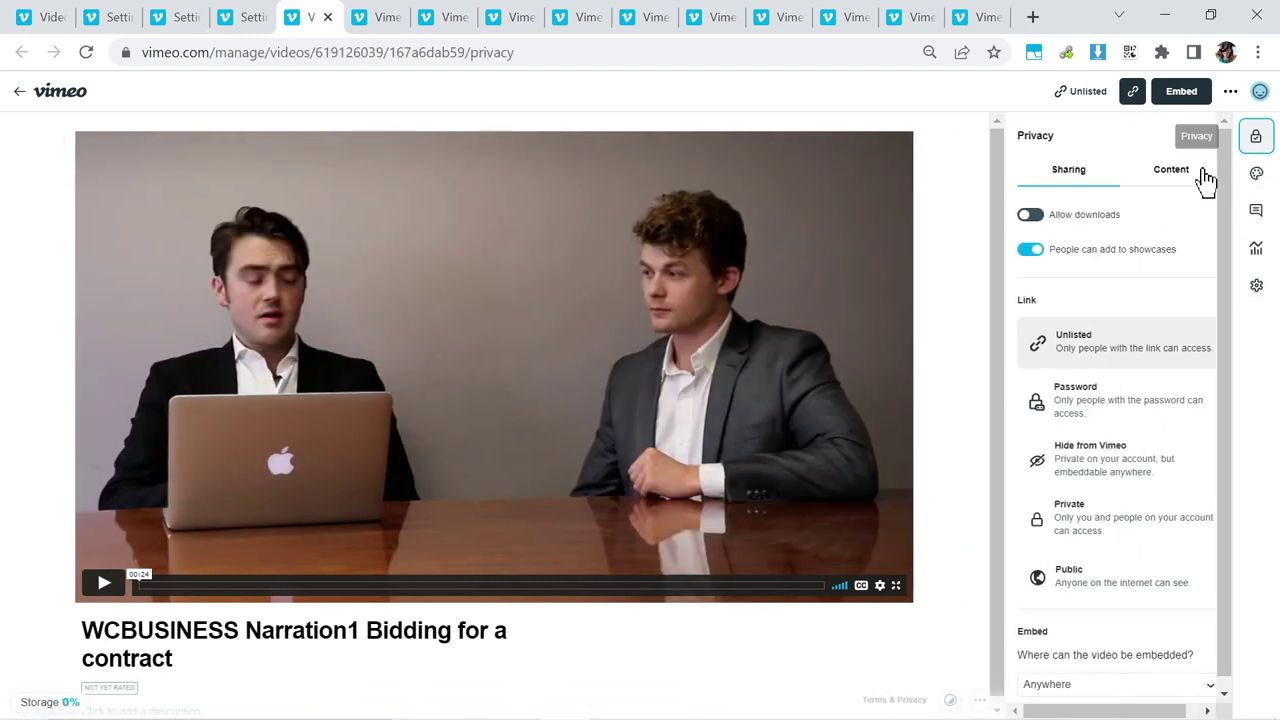
{"action": "left_click", "coordinate": [1030, 215]}
{"action": "left_click", "coordinate": [1256, 290]}
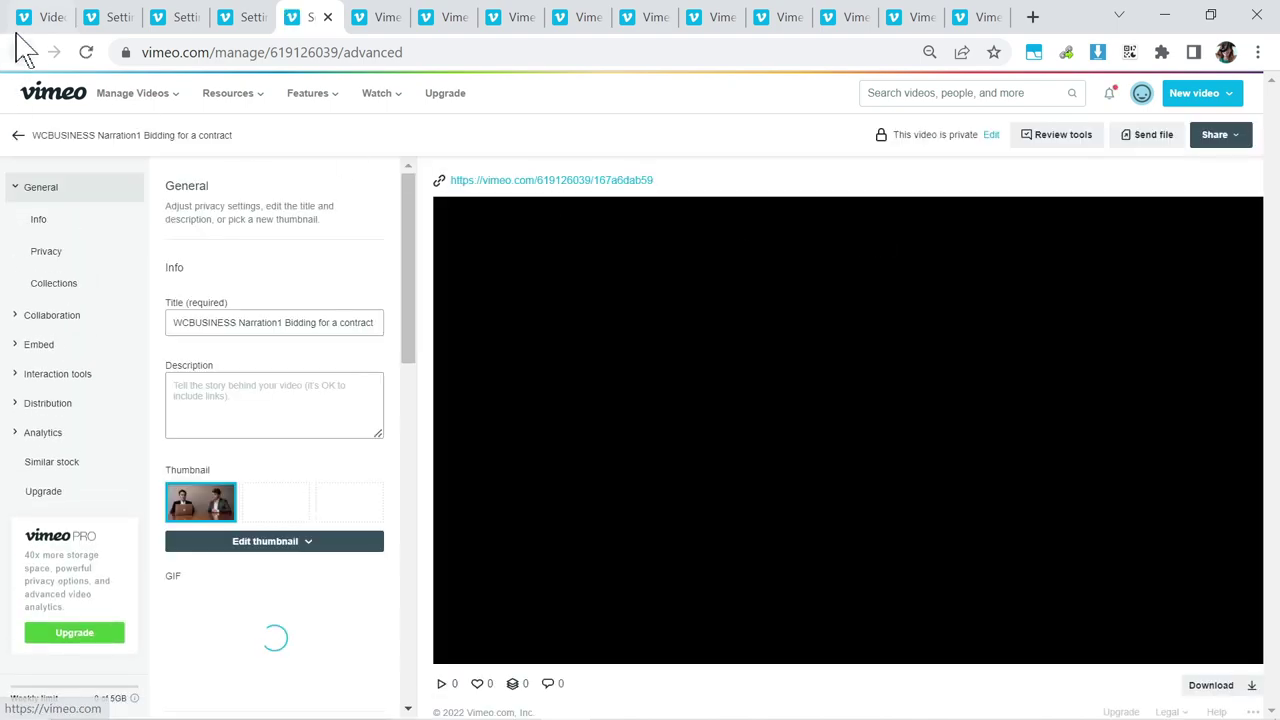
Step: Return the four WCBUSINESS Narration videos from their advanced settings to their privacy pages, ending at the "Competitor lower the price" video
{"action": "left_click", "coordinate": [22, 52]}
{"action": "key", "text": "ctrl+shift+Tab"}
{"action": "left_click", "coordinate": [20, 52]}
{"action": "key", "text": "ctrl+shift+Tab"}
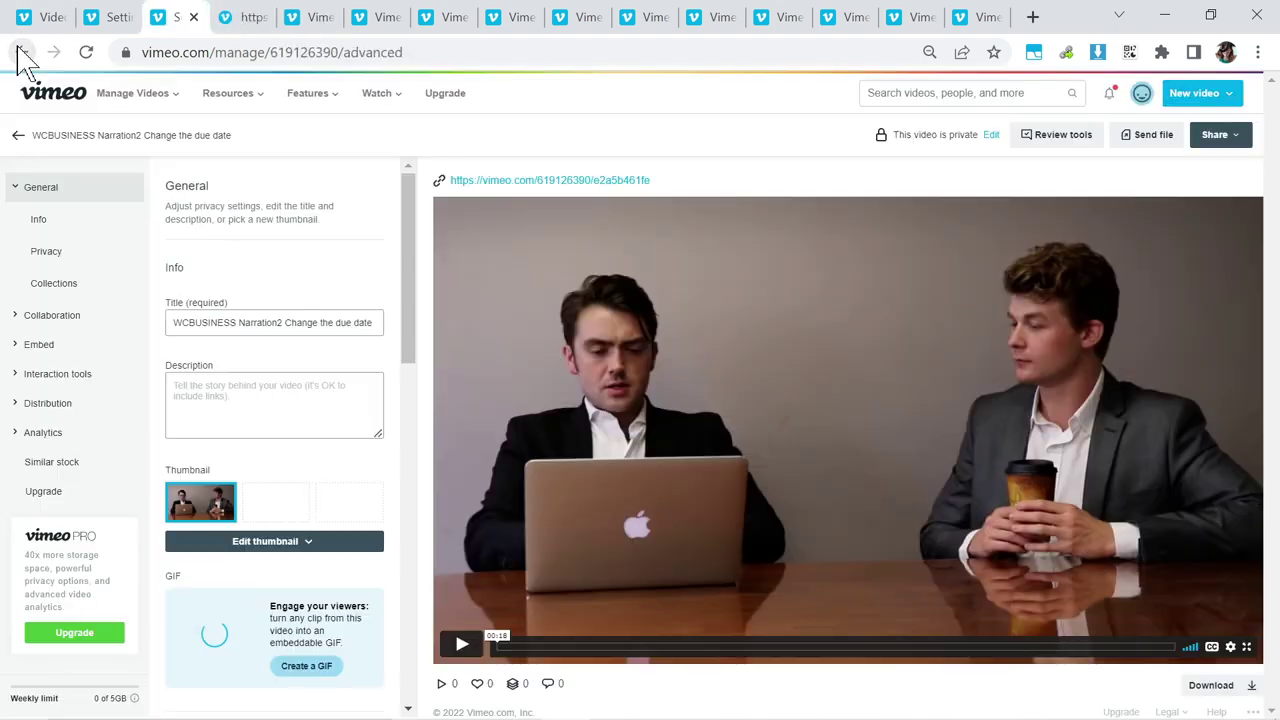
{"action": "left_click", "coordinate": [20, 52]}
{"action": "key", "text": "ctrl+shift+Tab"}
{"action": "left_click", "coordinate": [22, 52]}
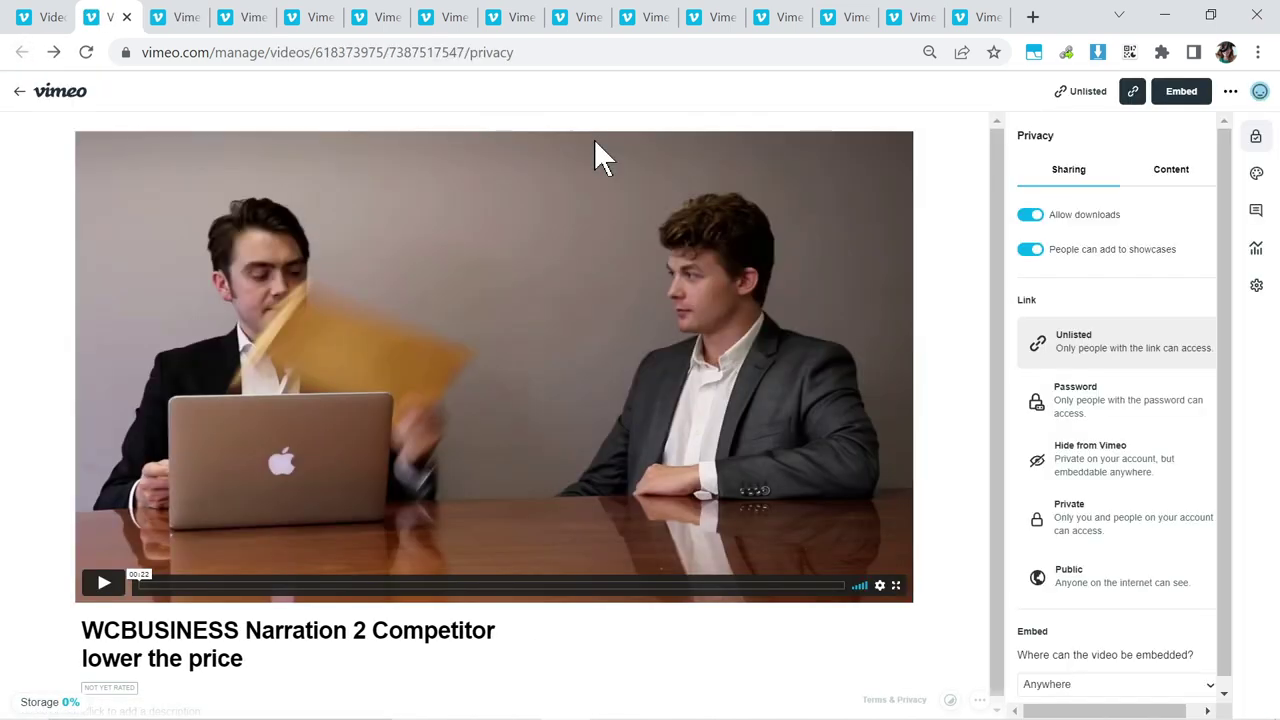
Step: Disallow downloads for the "Competitor lower the price" and "Government regulation" videos and close the latter's privacy settings
{"action": "left_click", "coordinate": [1030, 214]}
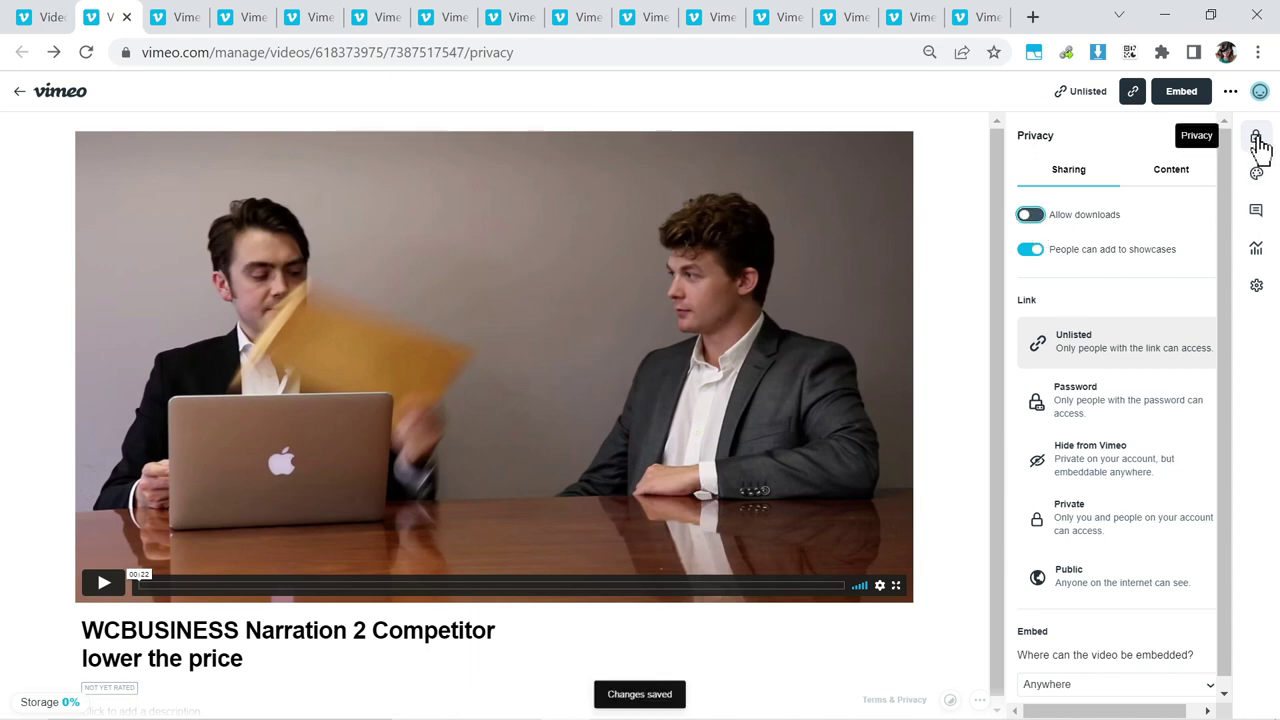
{"action": "key", "text": "ctrl+Tab"}
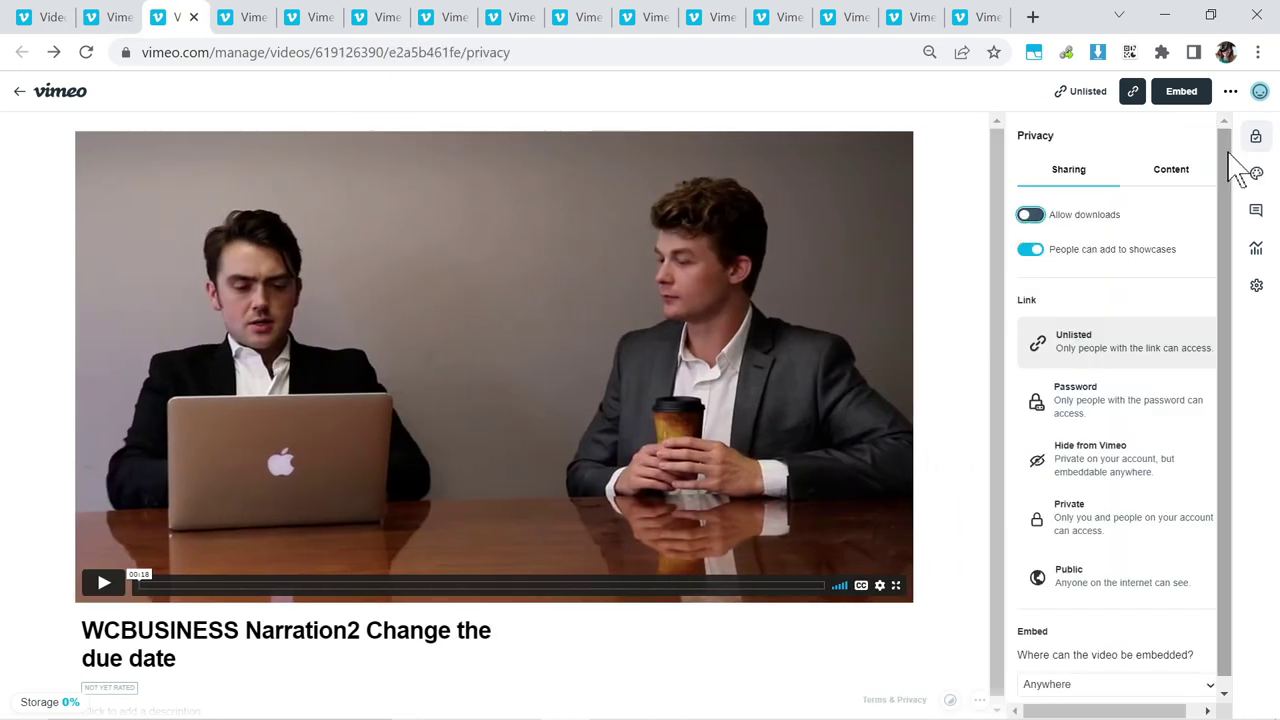
{"action": "key", "text": "ctrl+Tab"}
{"action": "left_click", "coordinate": [1046, 215]}
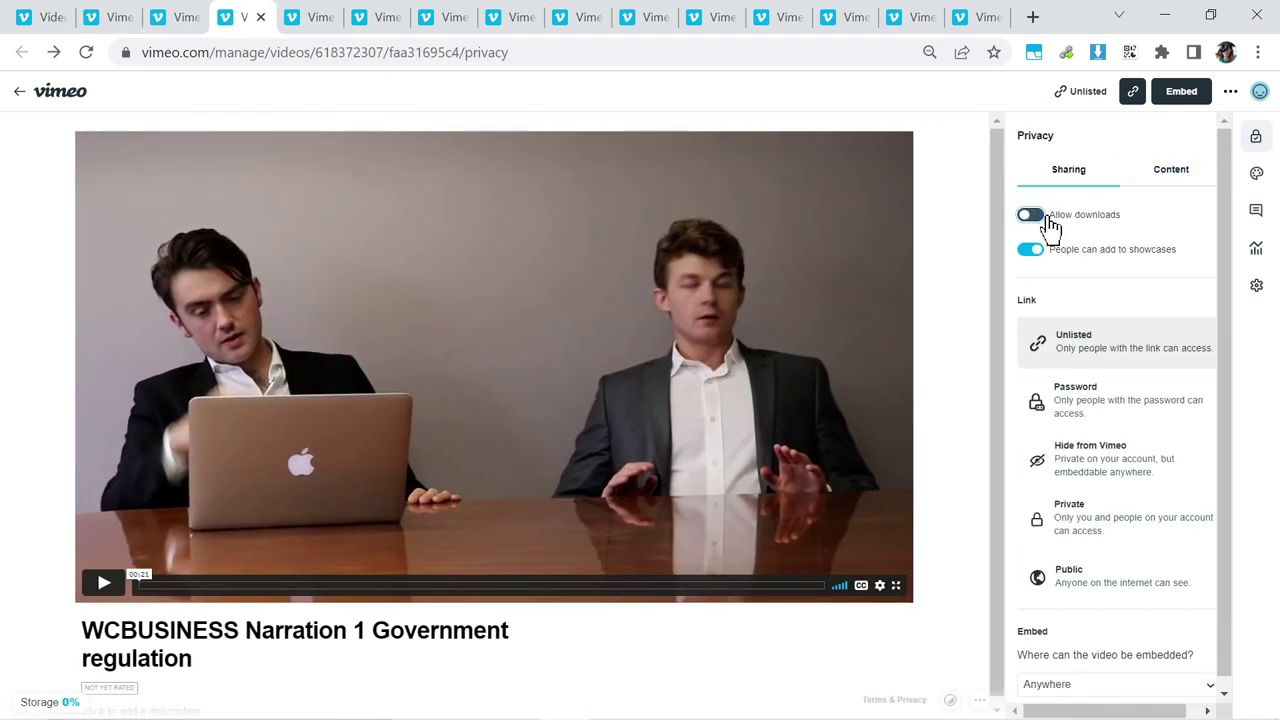
{"action": "left_click", "coordinate": [1256, 136]}
Step: Disallow downloads for the "Bidding for a contract" video, close its privacy settings and return to the "Competitor lower the price" video
{"action": "key", "text": "ctrl+Tab"}
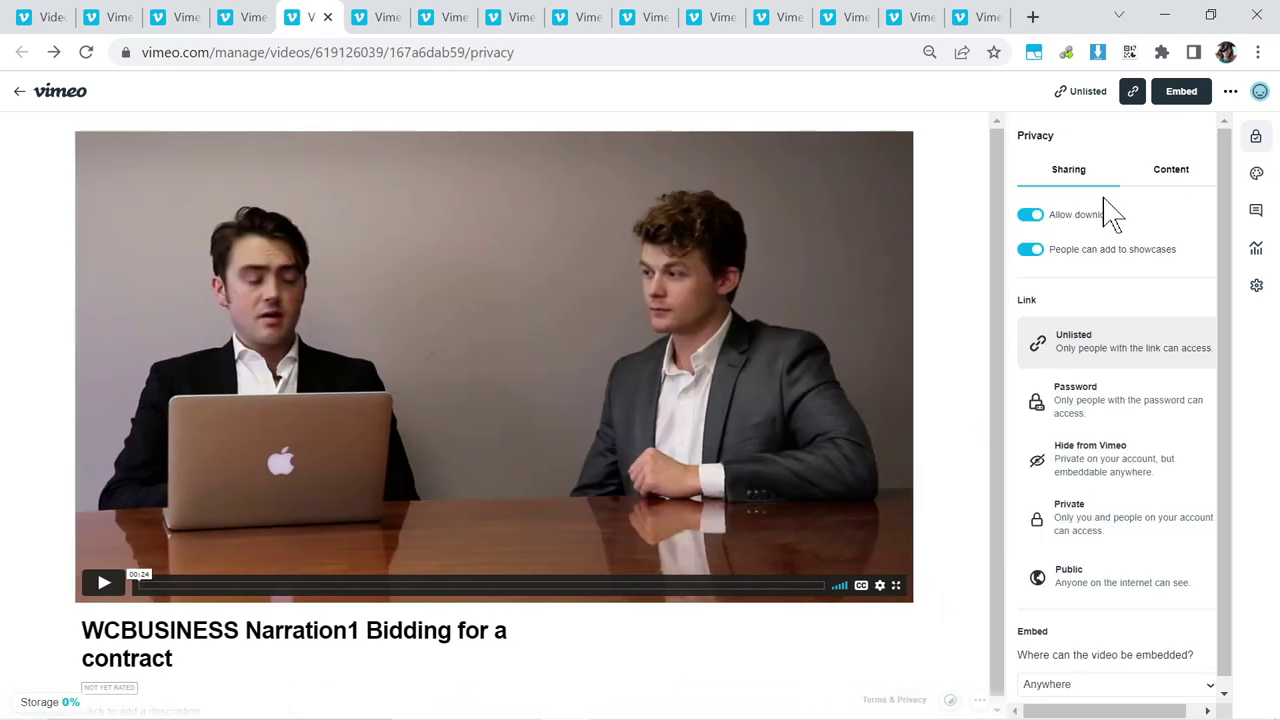
{"action": "left_click", "coordinate": [1043, 214]}
{"action": "left_click", "coordinate": [1256, 136]}
{"action": "key", "text": "ctrl+Tab"}
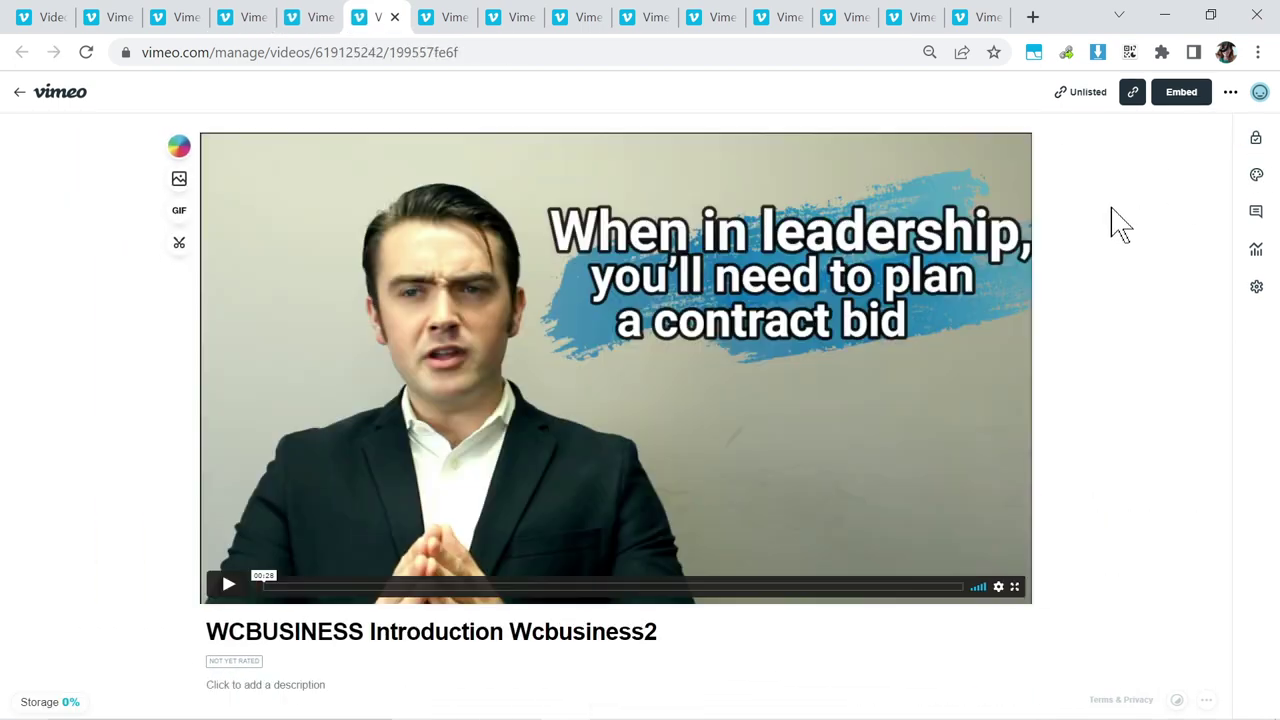
{"action": "key", "text": "ctrl+shift+Tab"}
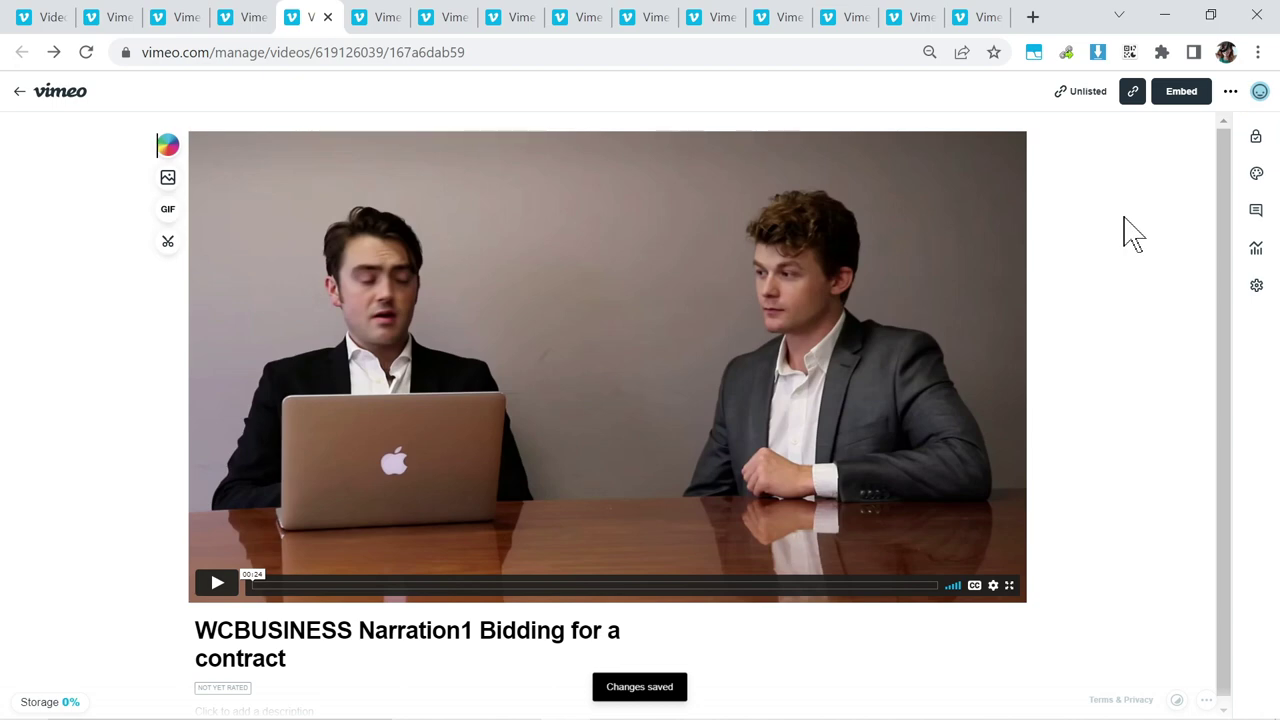
{"action": "key", "text": "ctrl+shift+Tab"}
{"action": "key", "text": "ctrl+shift+Tab"}
{"action": "key", "text": "ctrl+shift+Tab"}
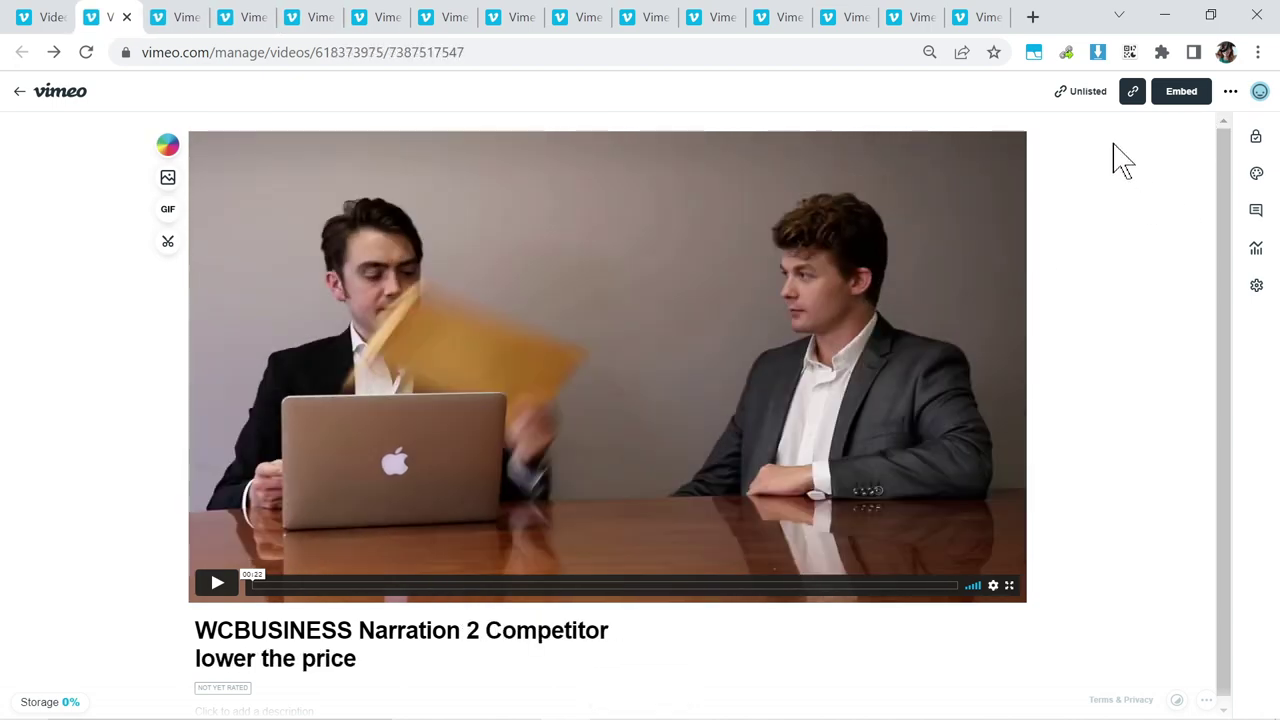
Step: Switch to Macro Recorder and create a new macro without saving the changes to the mining macro
{"action": "key", "text": "alt+Tab"}
{"action": "key", "text": "alt+Tab"}
{"action": "key", "text": "alt+Tab"}
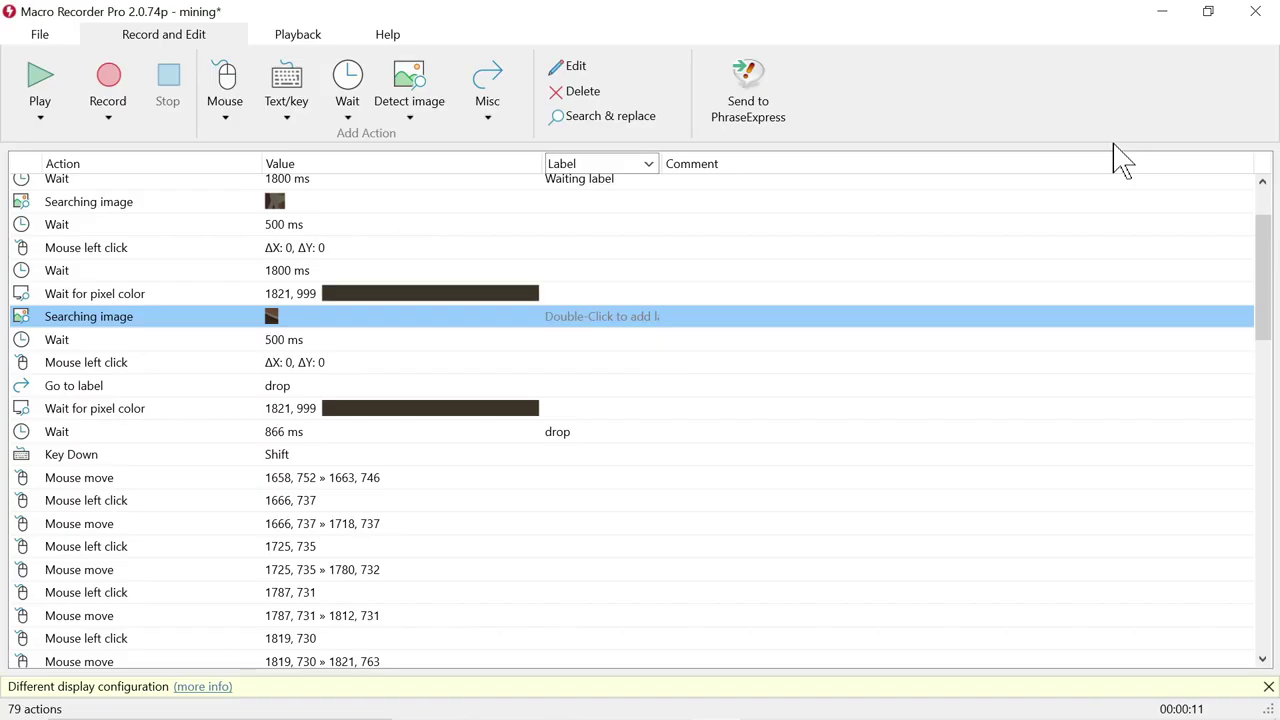
{"action": "left_click", "coordinate": [40, 34]}
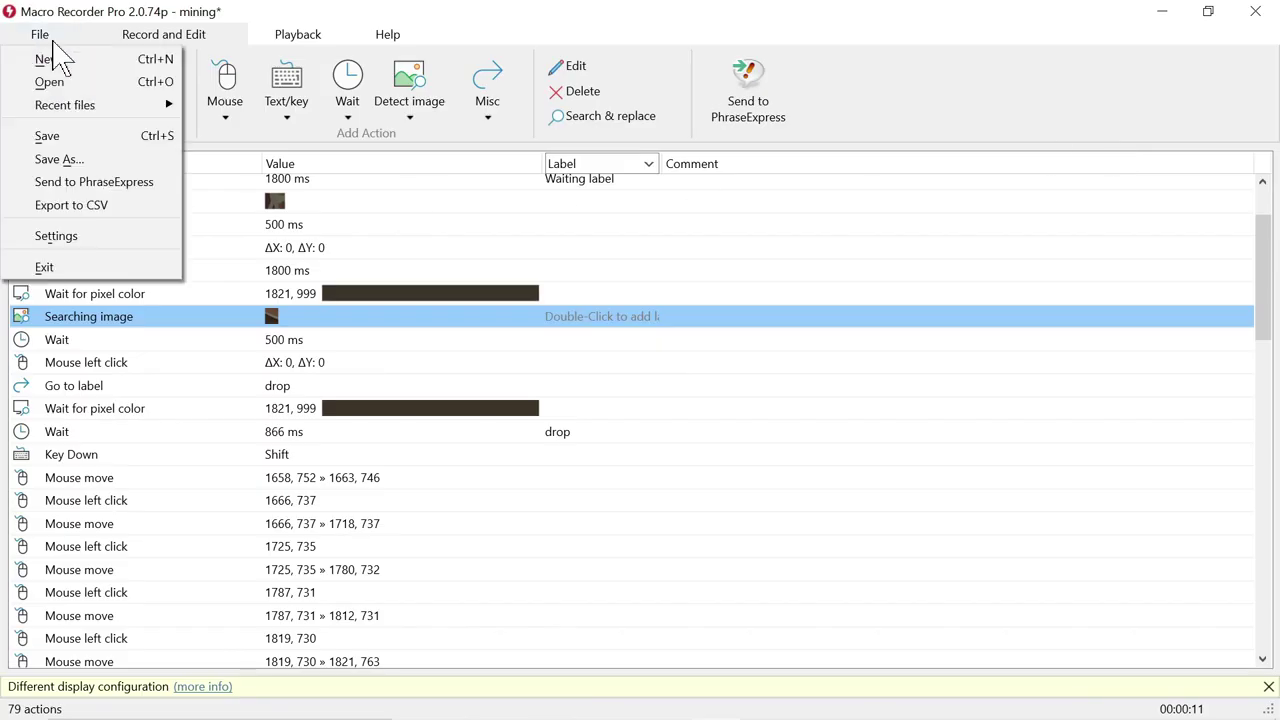
{"action": "left_click", "coordinate": [83, 62]}
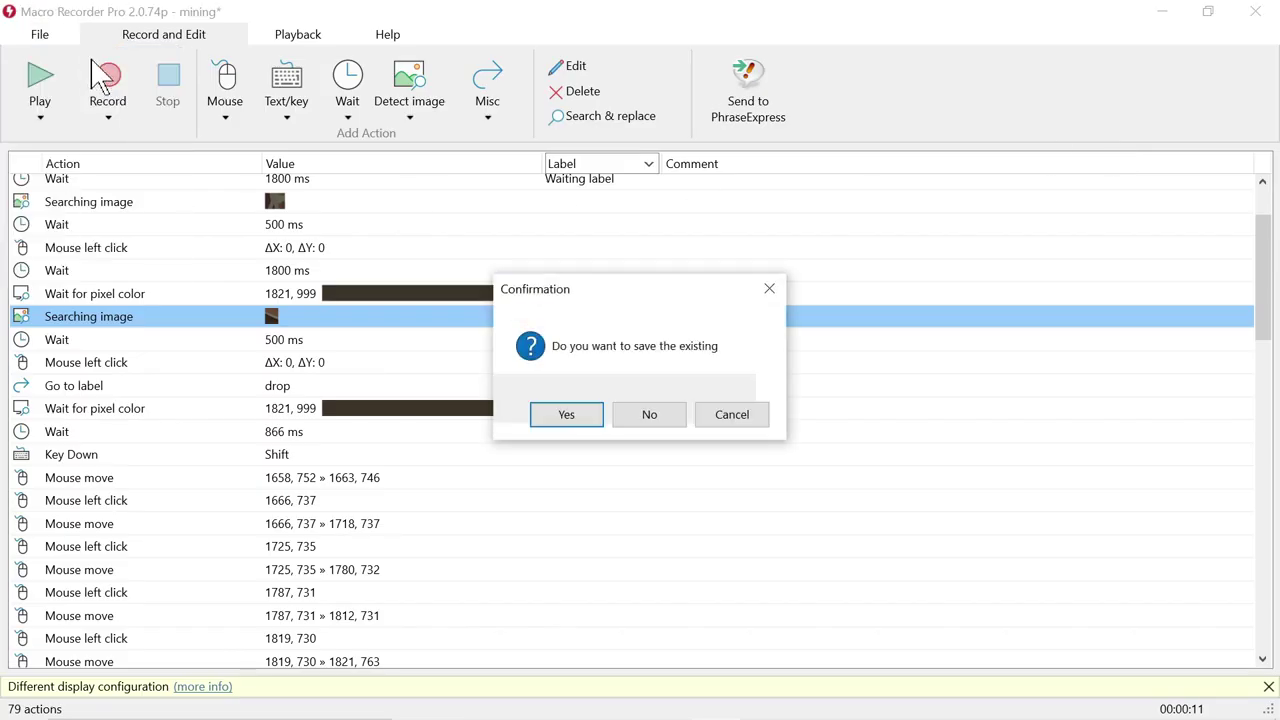
{"action": "left_click", "coordinate": [649, 414]}
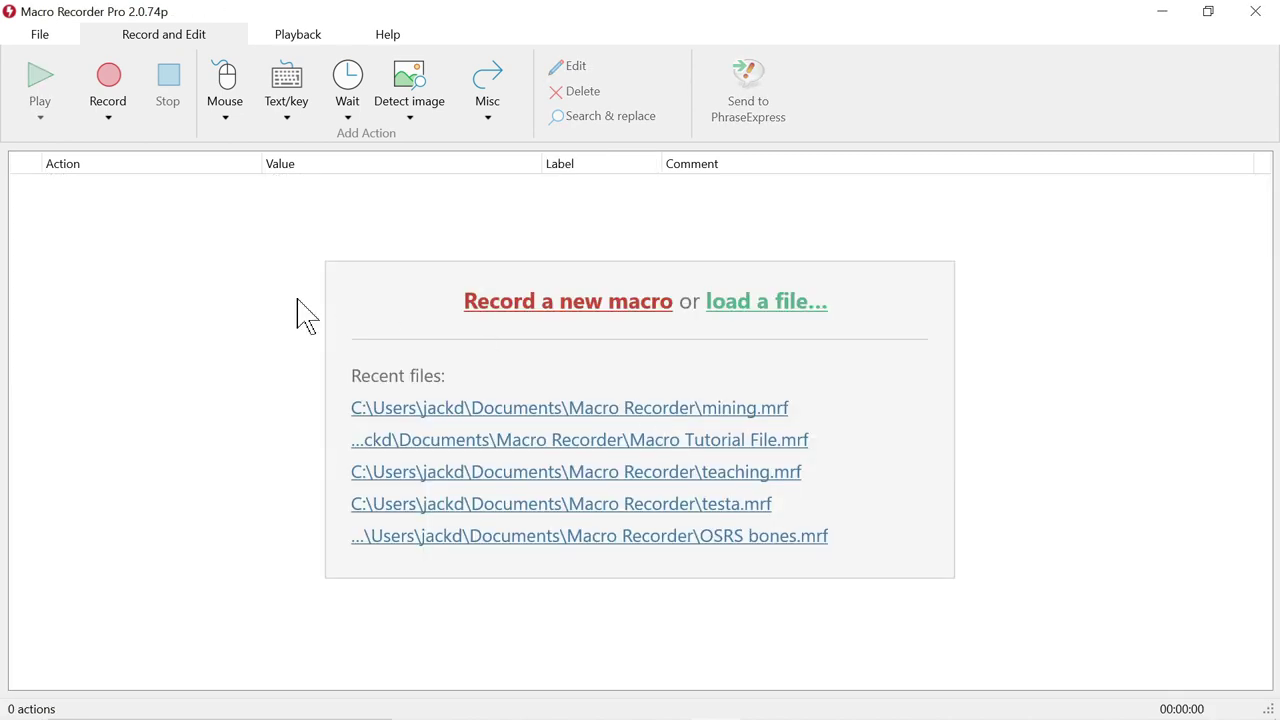
Step: Record a macro that opens the "Competitor lower the price" video's privacy settings in Vimeo, allows downloads and opens its advanced settings
{"action": "left_click", "coordinate": [535, 306]}
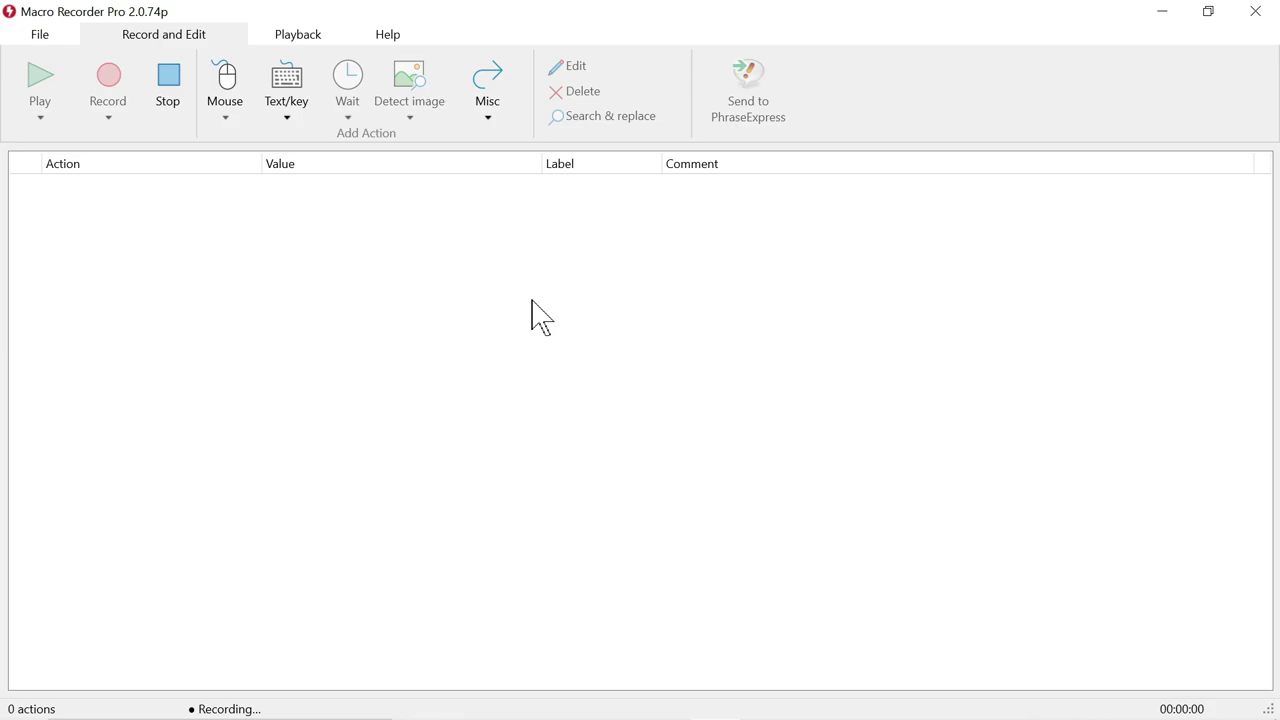
{"action": "key", "text": "alt+Tab"}
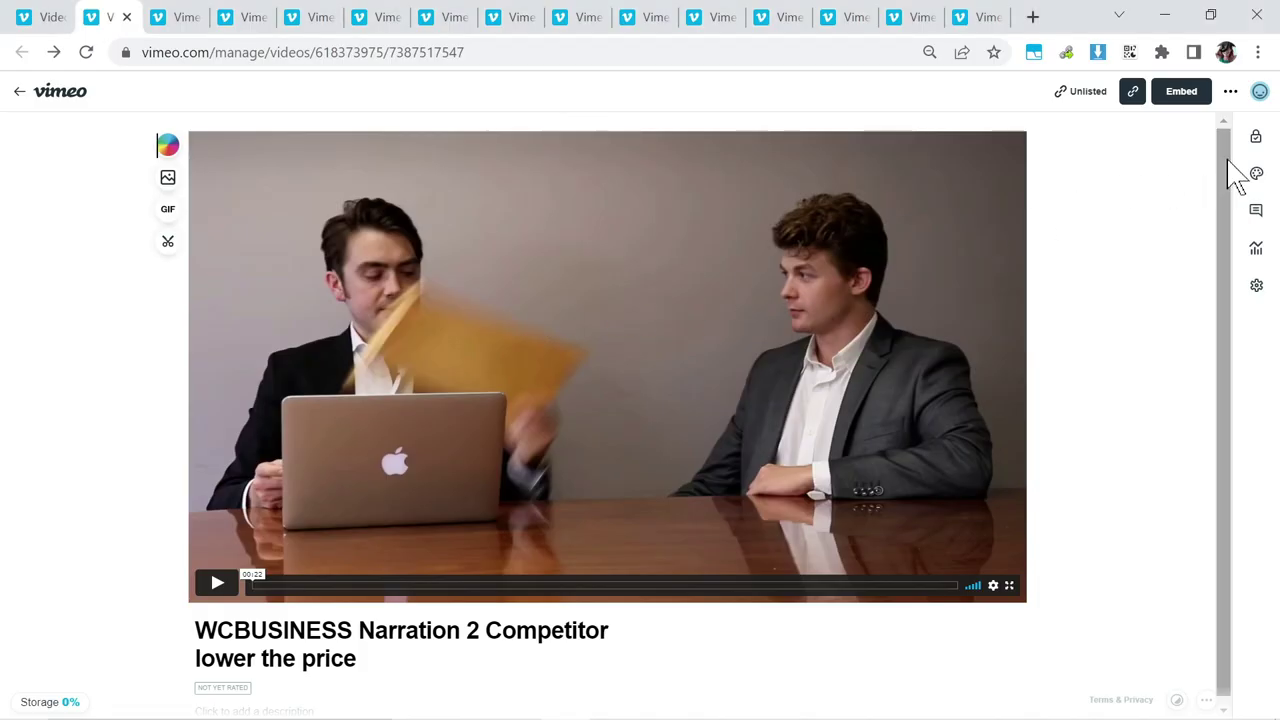
{"action": "left_click", "coordinate": [1257, 140]}
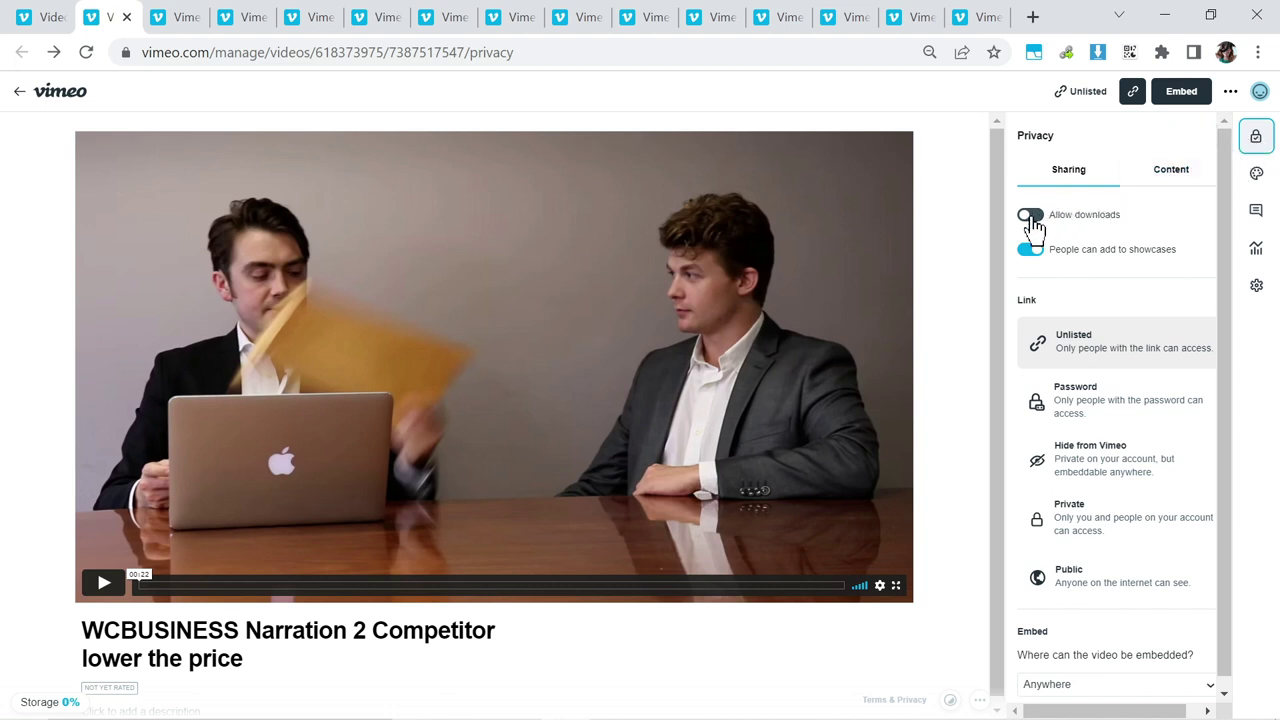
{"action": "left_click", "coordinate": [1030, 216]}
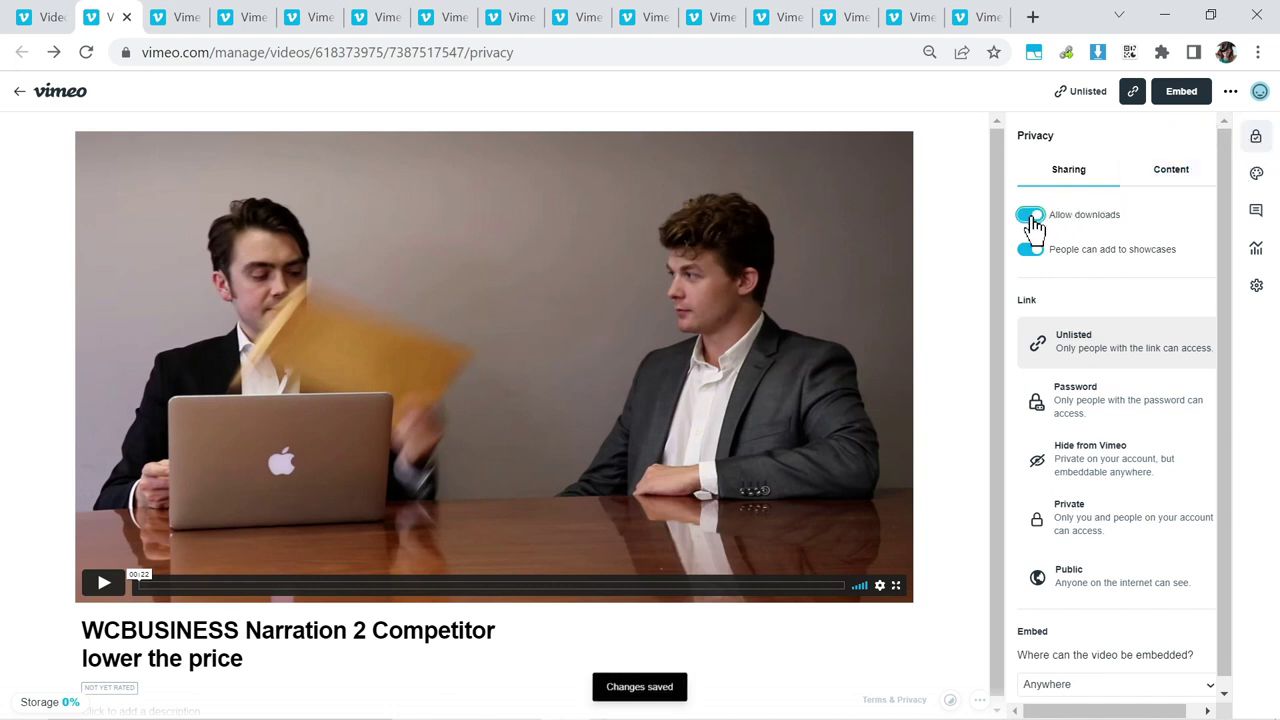
{"action": "left_click", "coordinate": [1257, 287]}
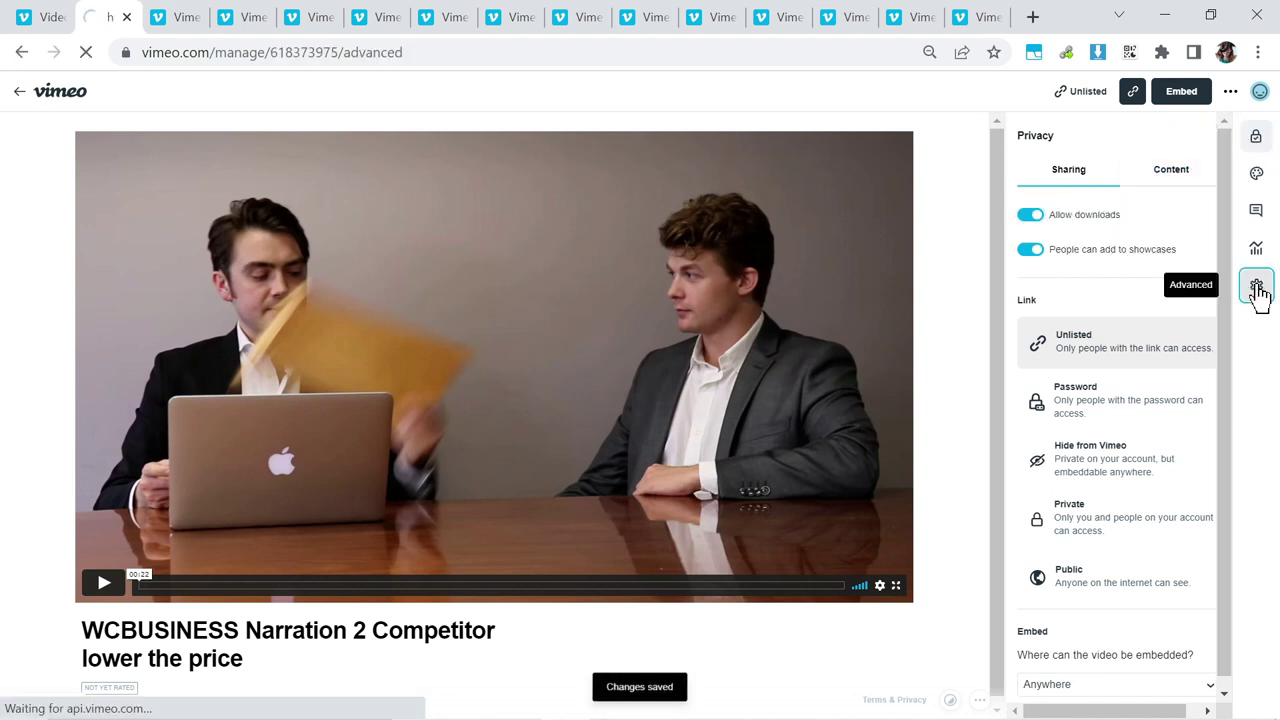
{"action": "key", "text": "Pause"}
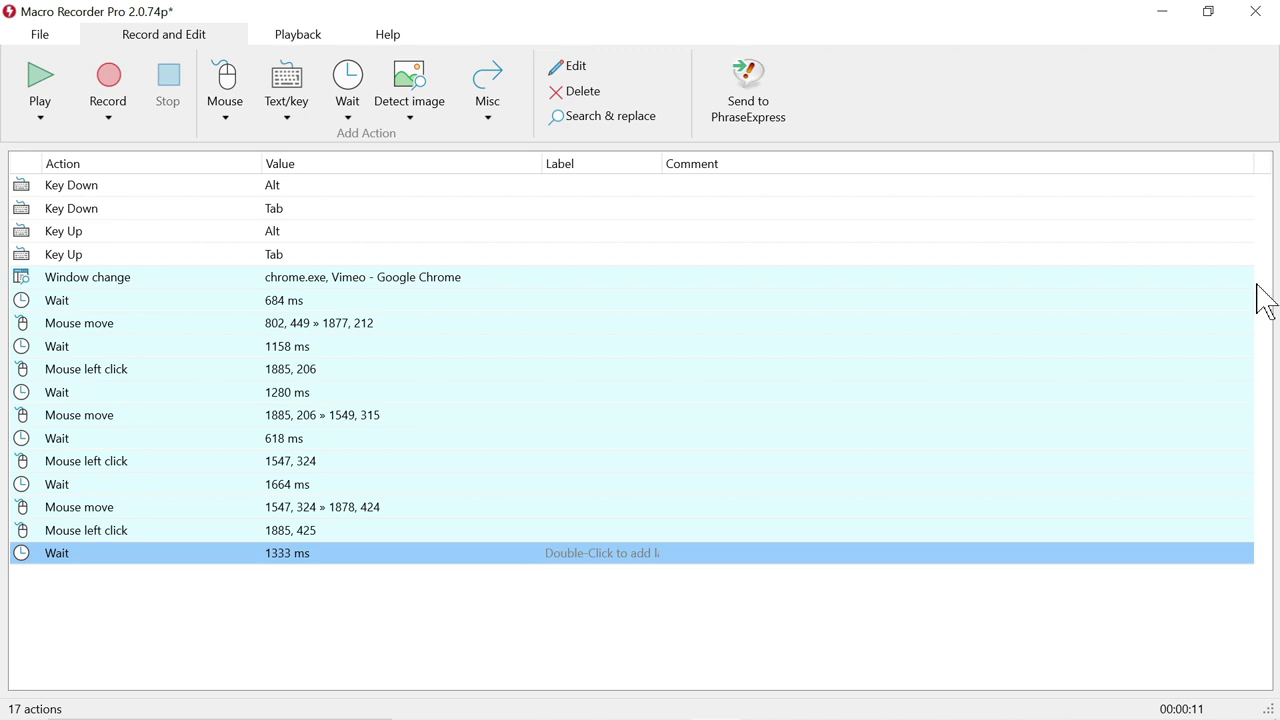
Step: Delete the first six recorded actions, from the Alt key-down through the window change and the 684 ms wait
{"action": "left_click", "coordinate": [224, 190]}
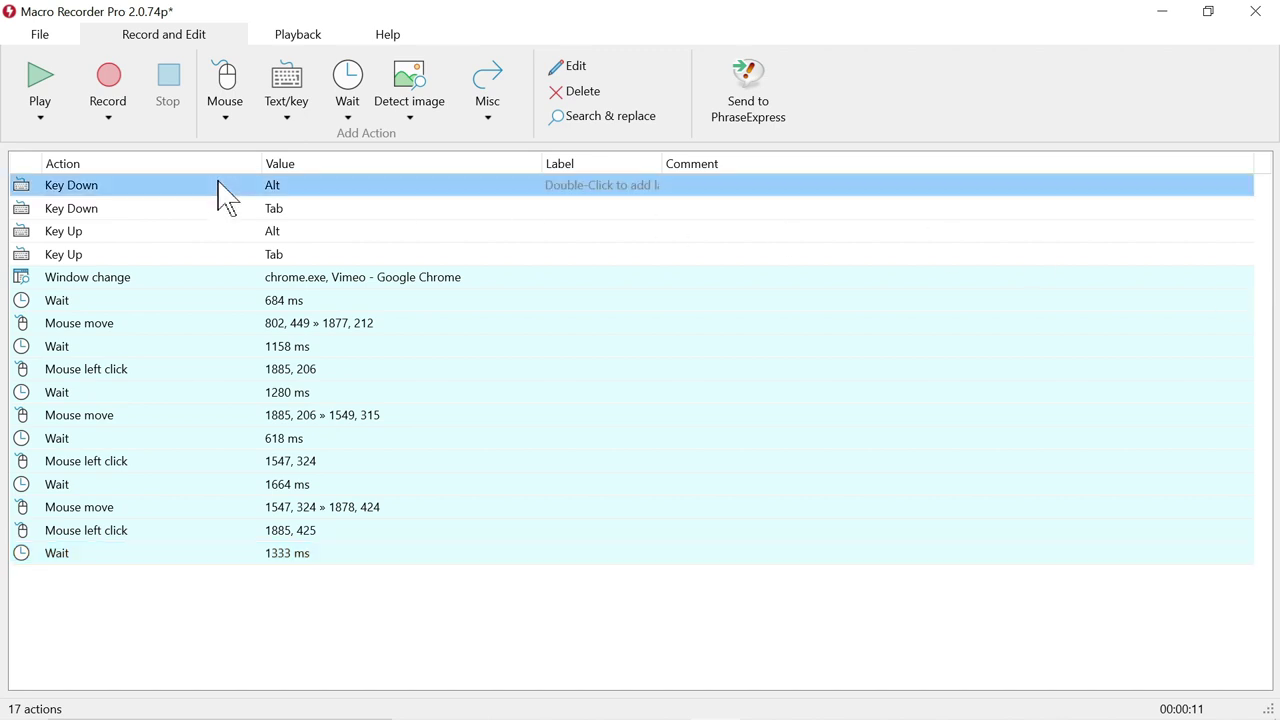
{"action": "left_click", "coordinate": [266, 278], "text": "shift"}
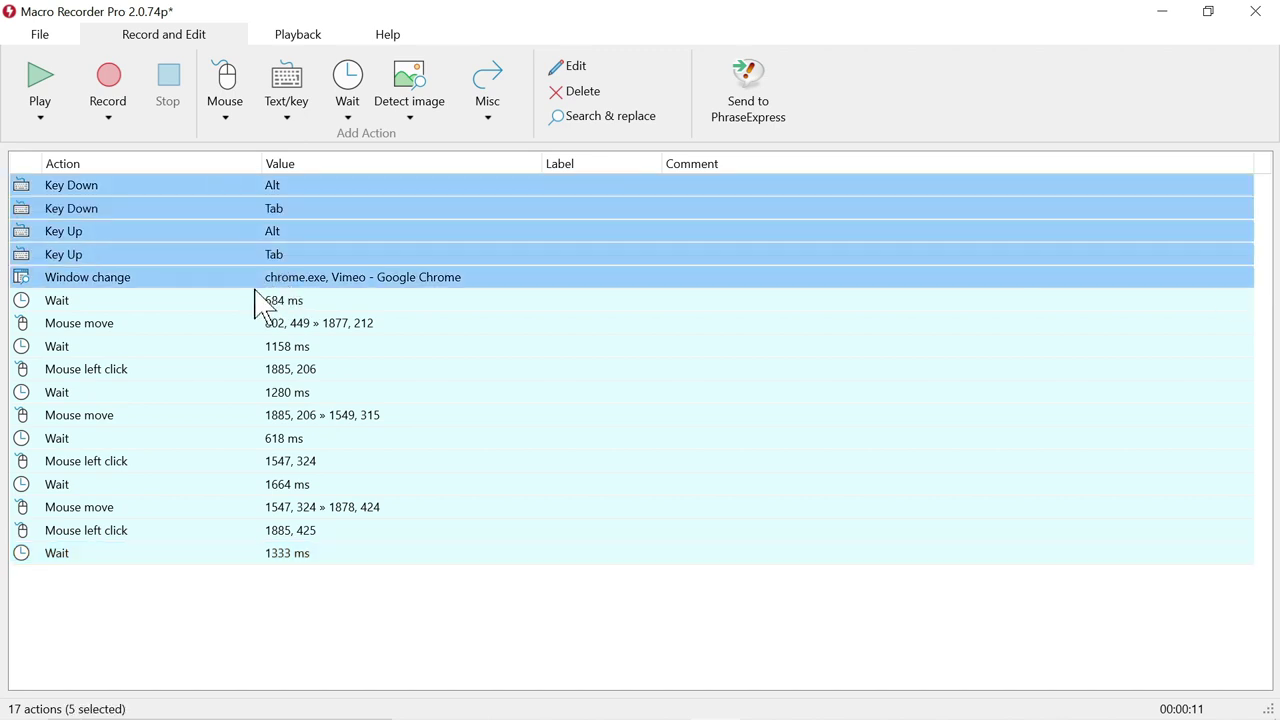
{"action": "left_click", "coordinate": [294, 306], "text": "shift"}
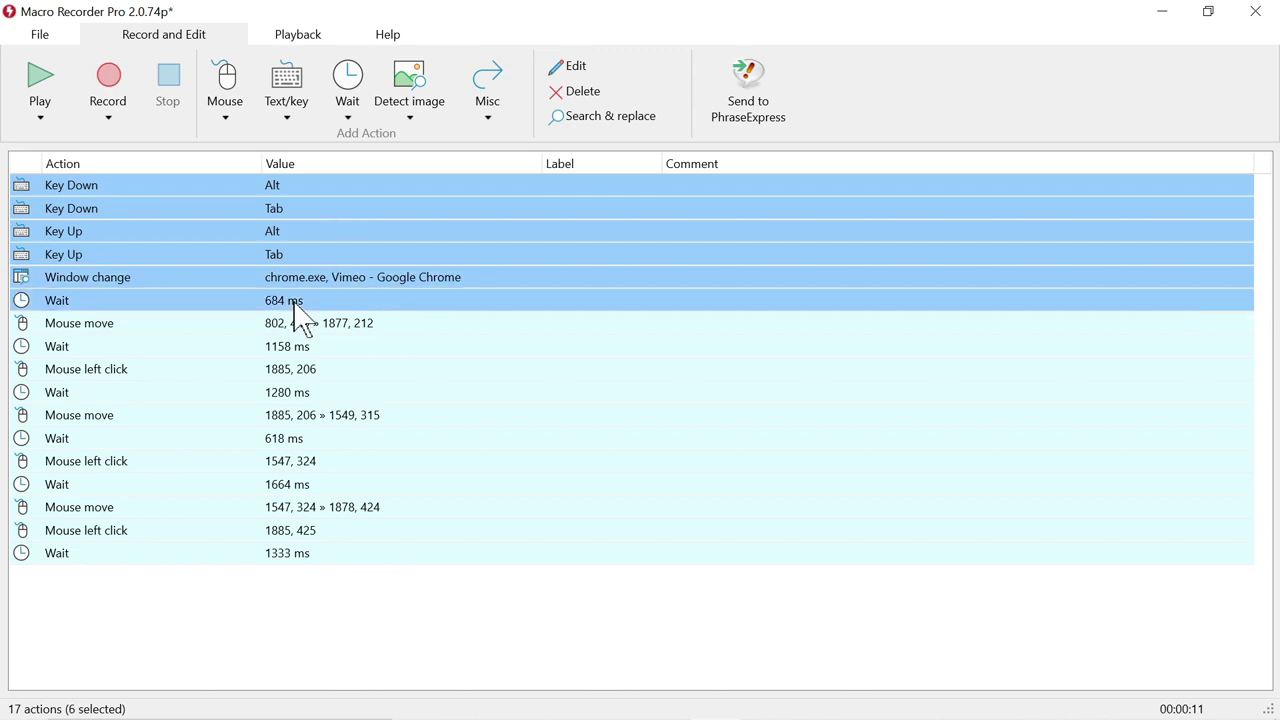
{"action": "right_click", "coordinate": [299, 225]}
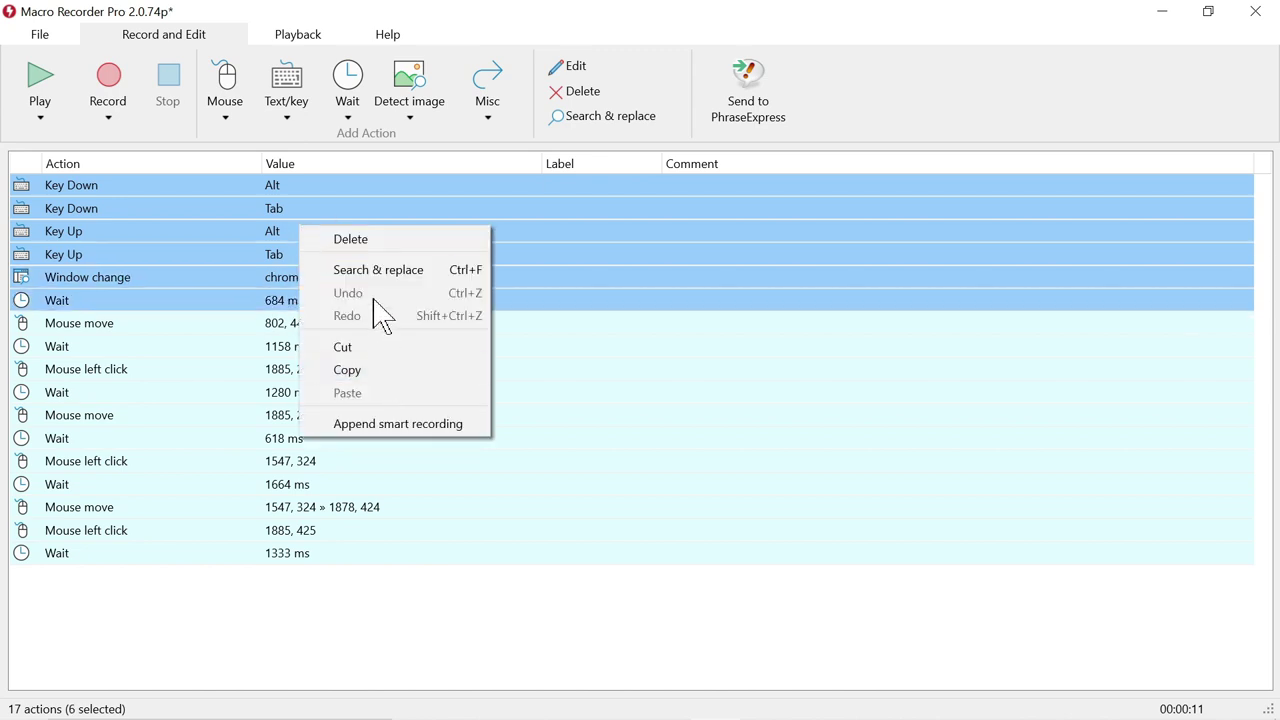
{"action": "left_click", "coordinate": [373, 240]}
{"action": "left_click", "coordinate": [618, 408]}
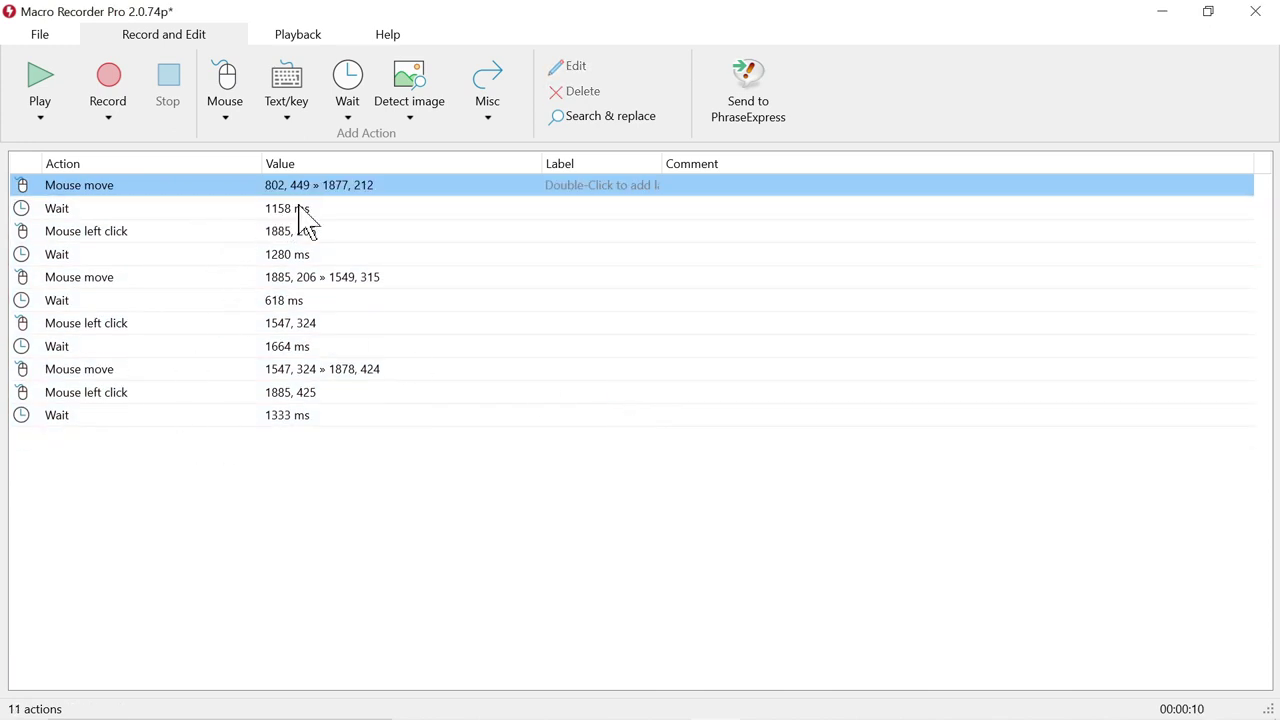
Step: Set the wait before the first mouse click to 250 ms and the wait after it to 150 ms
{"action": "double_click", "coordinate": [298, 210]}
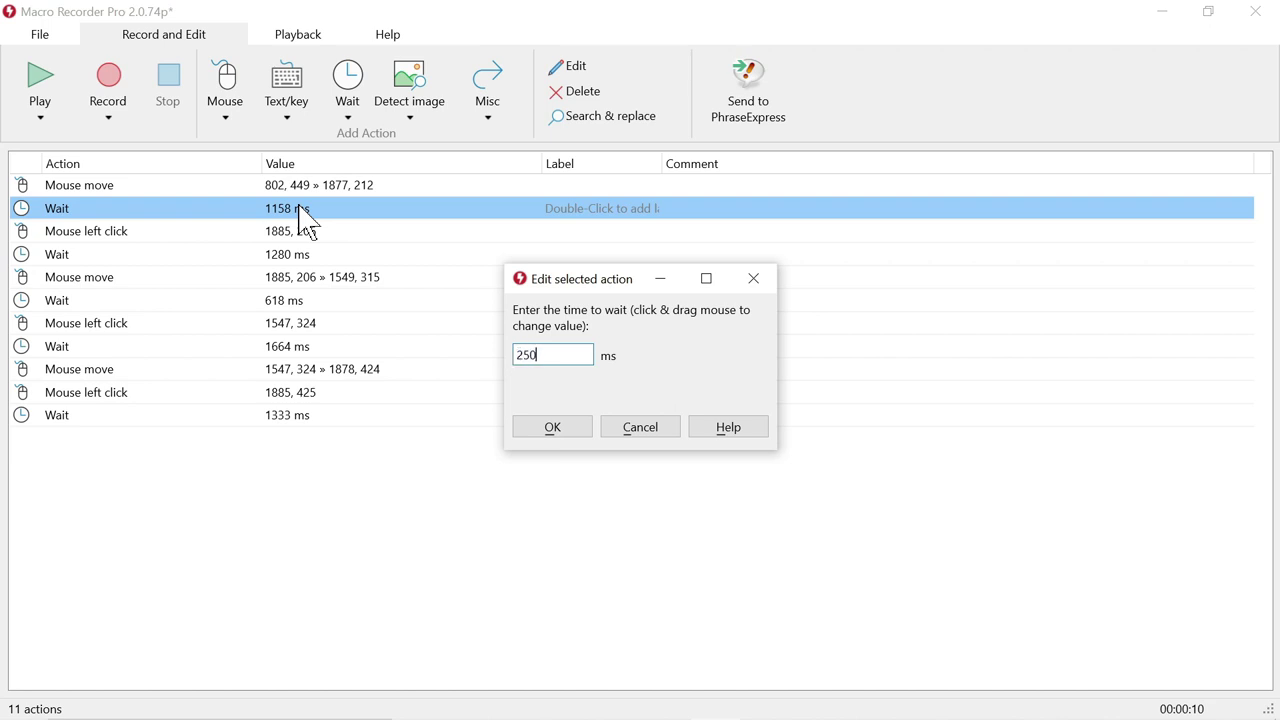
{"action": "key", "text": "Return"}
{"action": "double_click", "coordinate": [307, 256]}
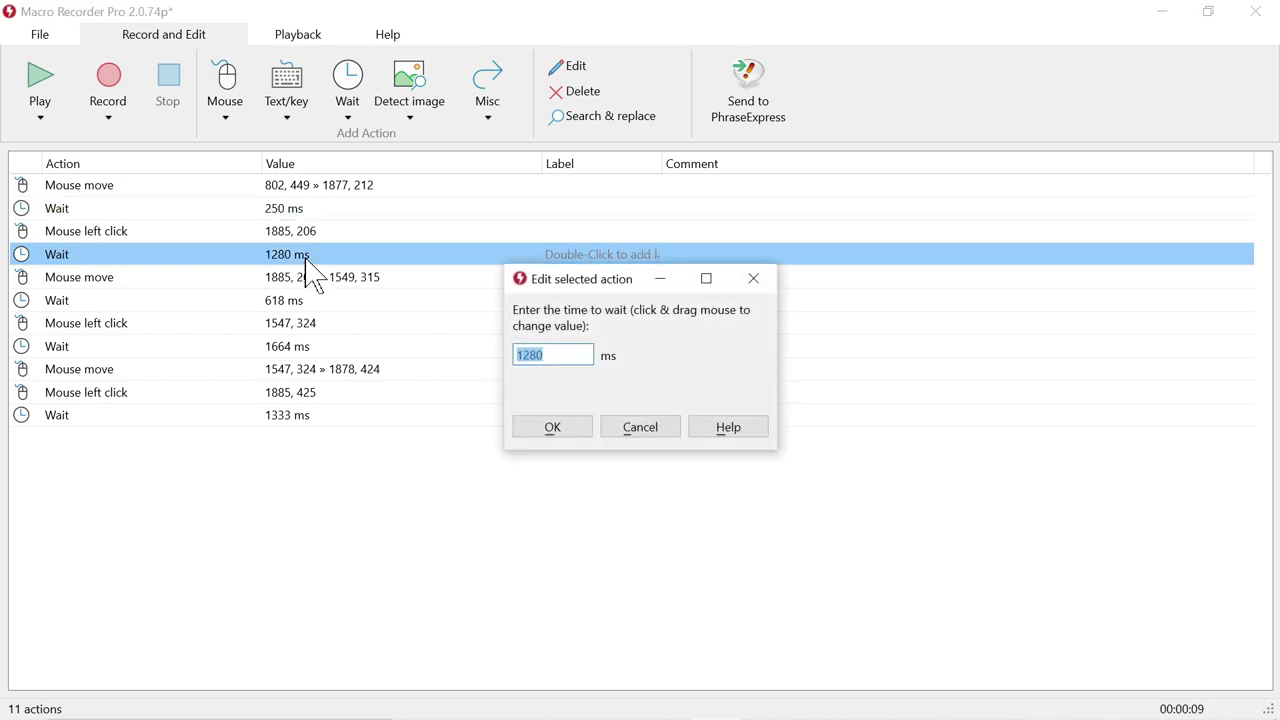
{"action": "key", "text": "Return"}
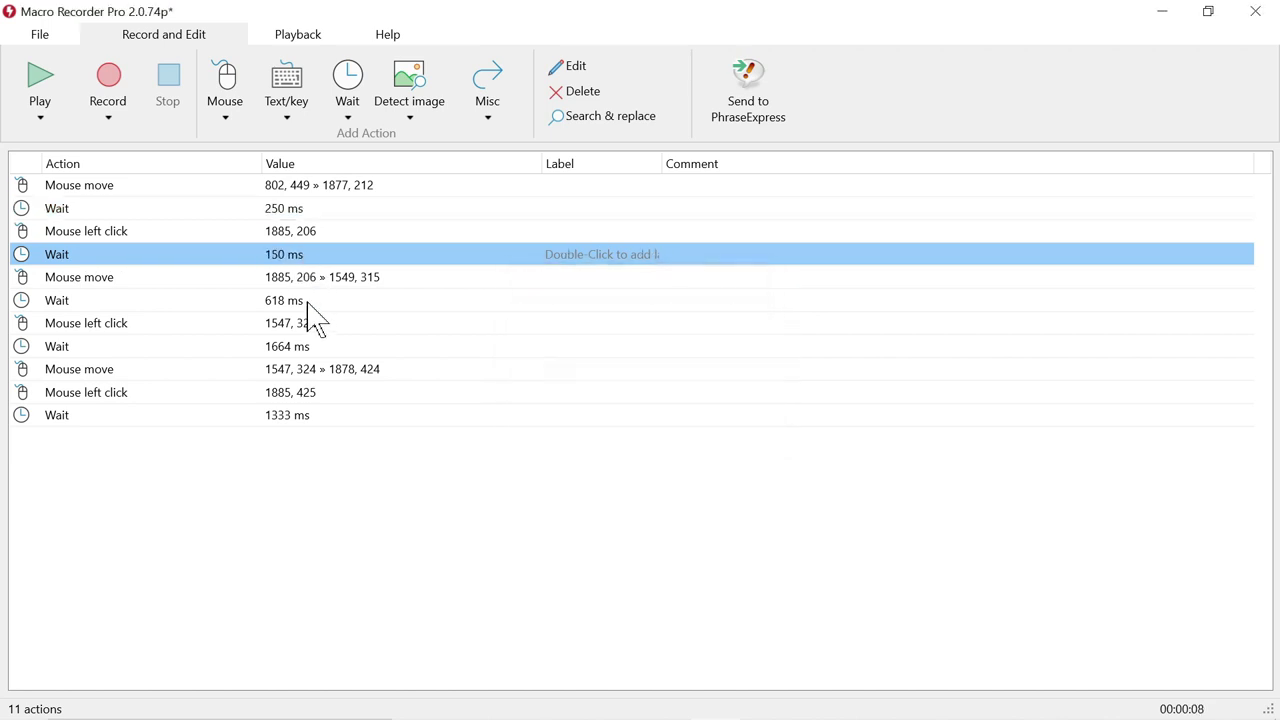
Step: Set the waits before and after the second mouse click and the final wait of the macro to 150 ms each
{"action": "double_click", "coordinate": [311, 302]}
{"action": "type", "text": "150"}
{"action": "key", "text": "Return"}
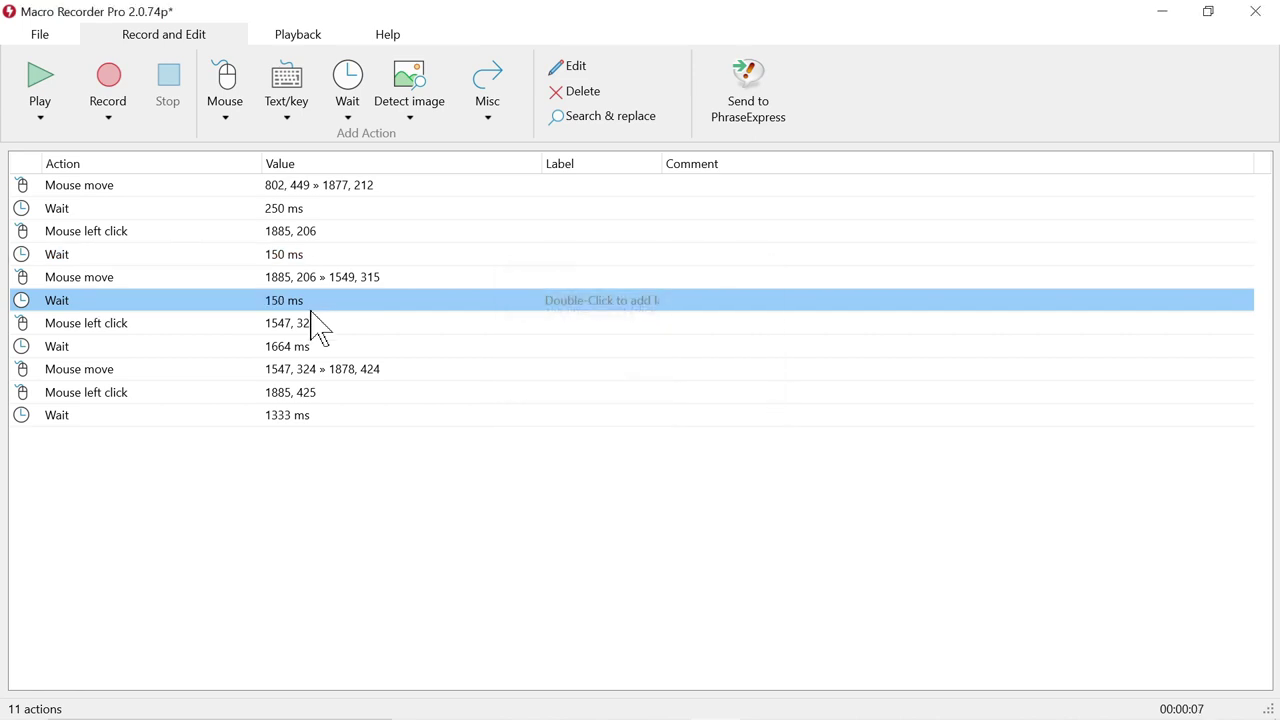
{"action": "double_click", "coordinate": [325, 347]}
{"action": "type", "text": "150"}
{"action": "key", "text": "Return"}
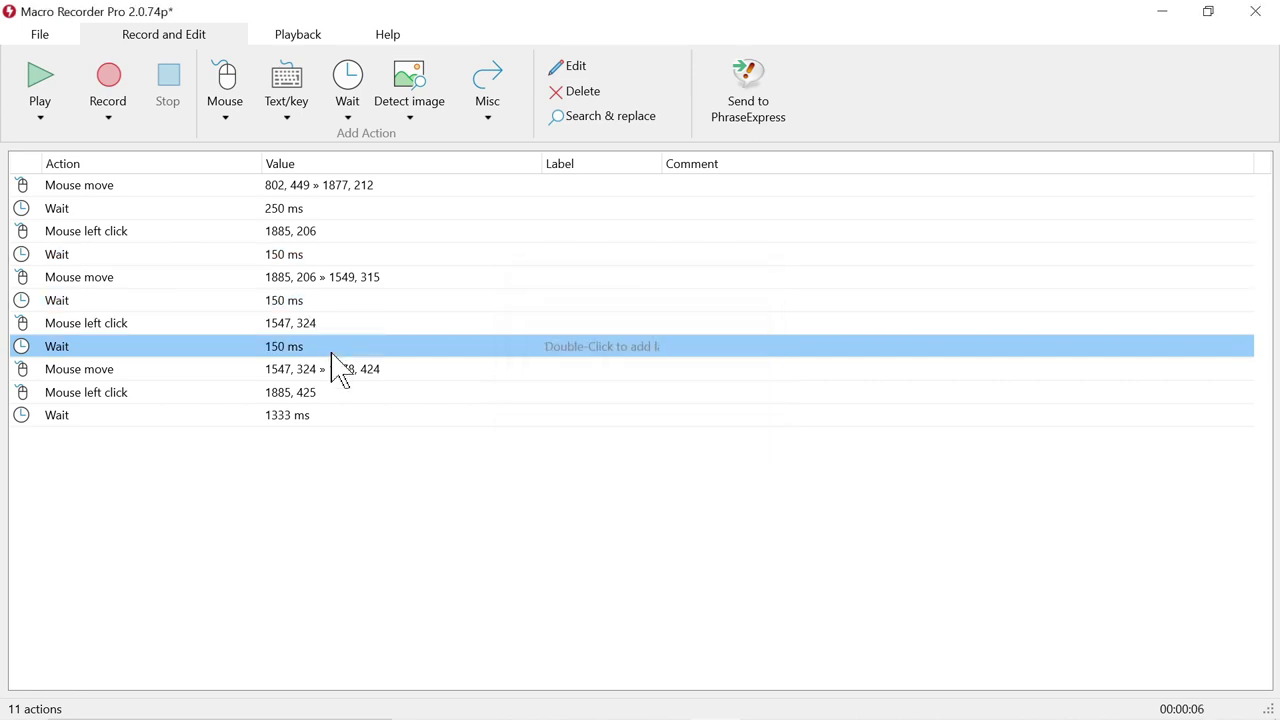
{"action": "double_click", "coordinate": [342, 418]}
{"action": "type", "text": "150"}
{"action": "key", "text": "Return"}
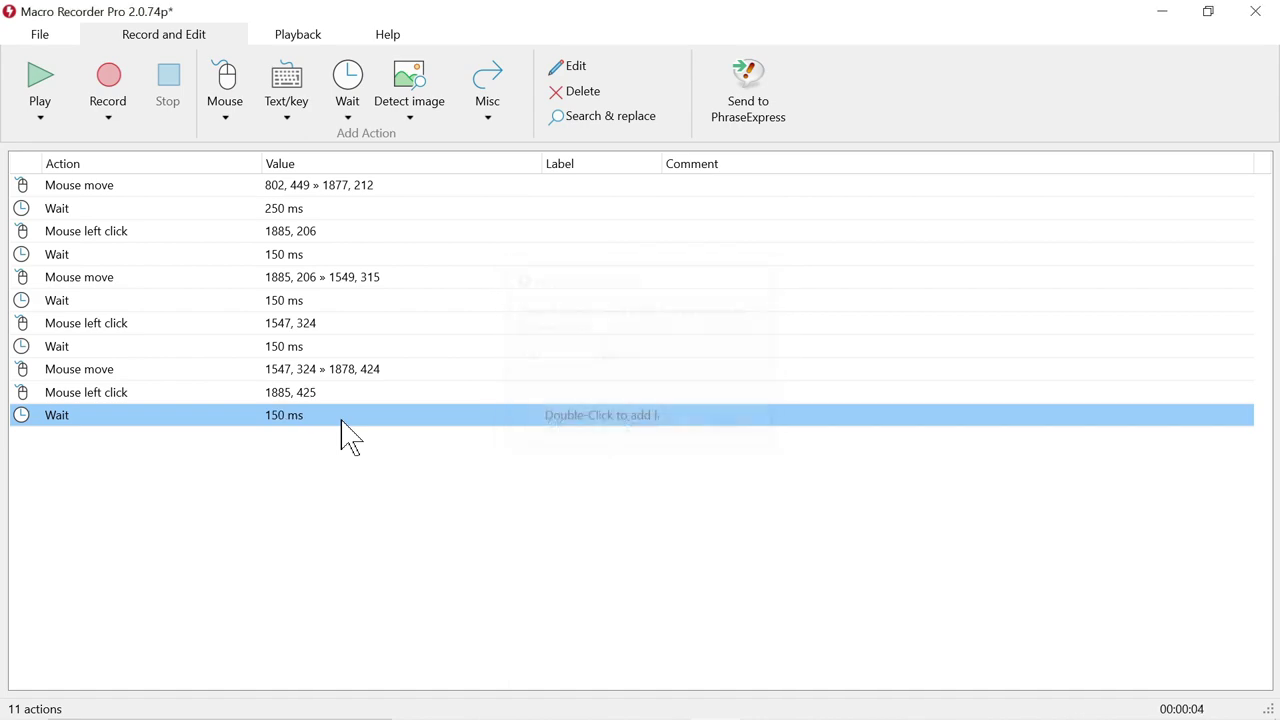
Step: Switch to Vimeo and try to run the macro on the "WCBUSINESS Narration2 Change the due date" video in the next browser tab
{"action": "key", "text": "alt+Tab"}
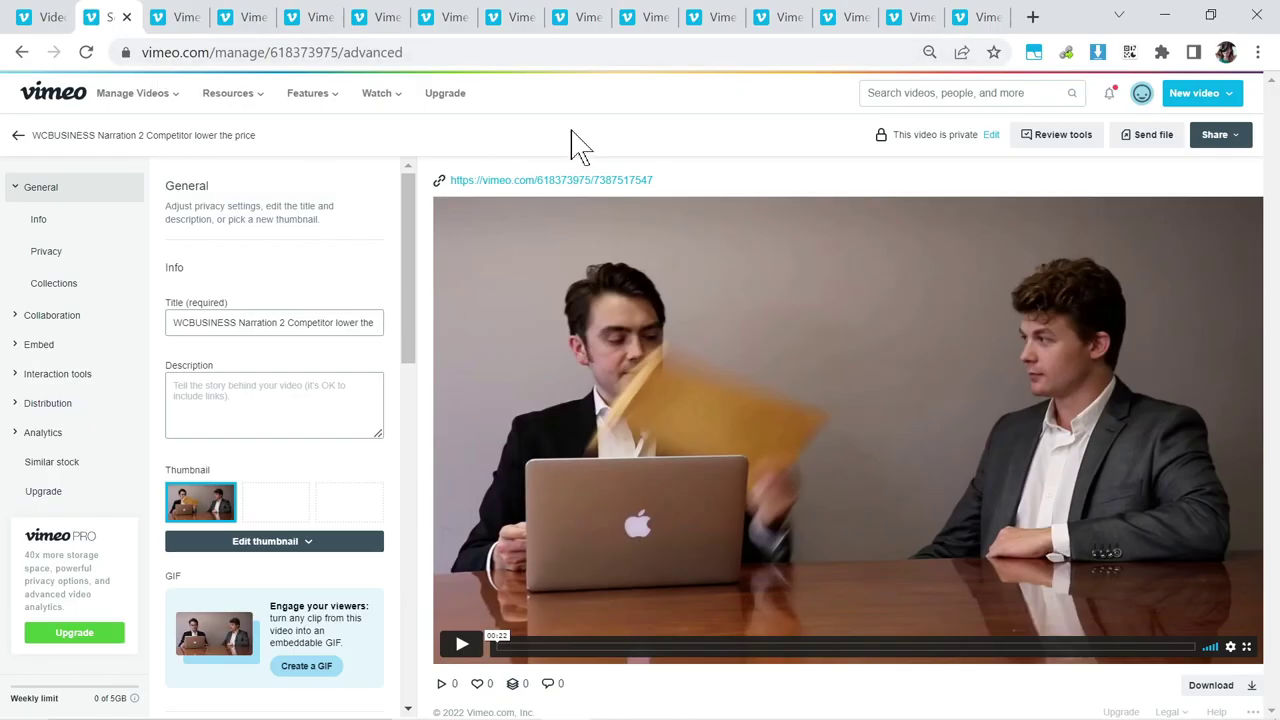
{"action": "key", "text": "ctrl+Tab"}
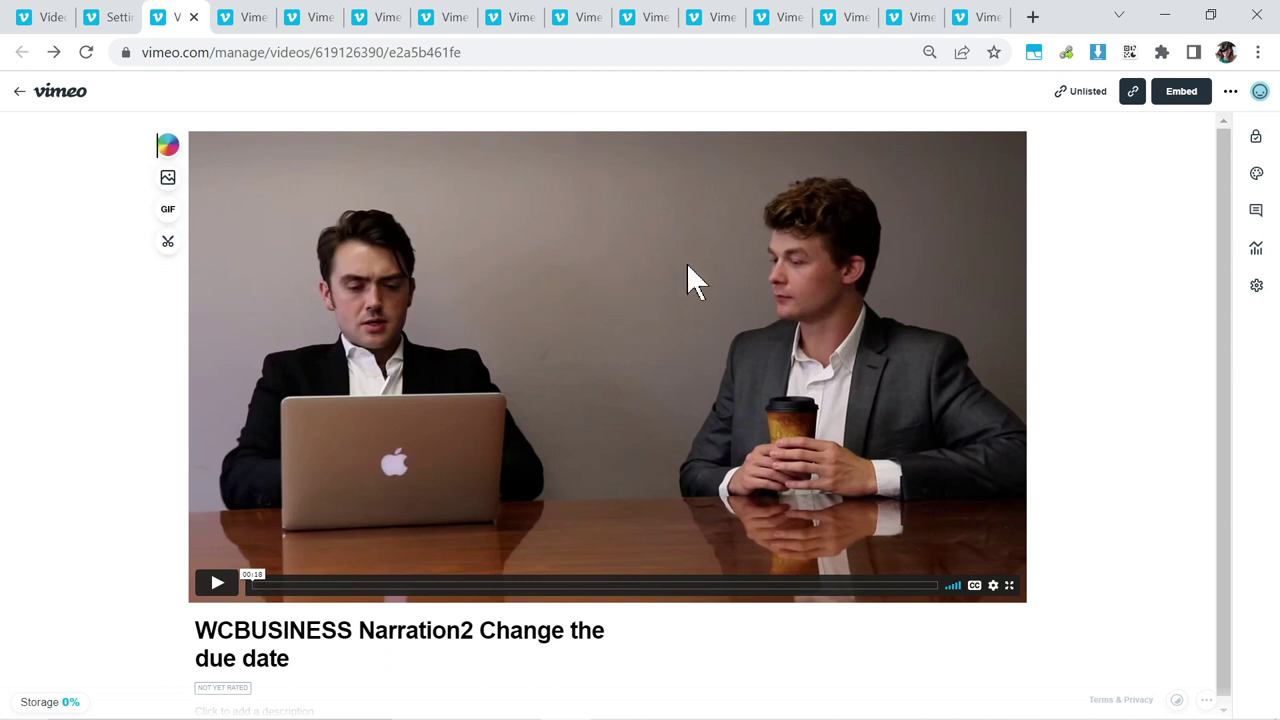
{"action": "left_click", "coordinate": [1255, 138]}
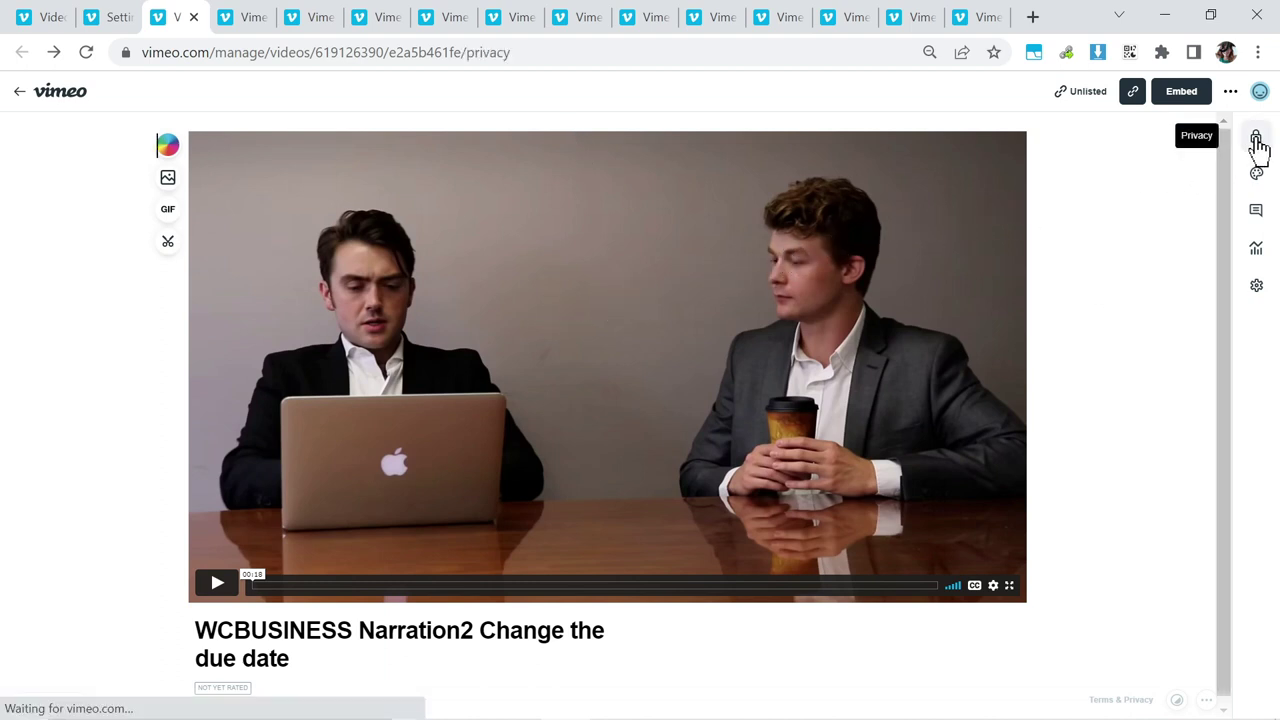
{"action": "left_click", "coordinate": [1029, 215]}
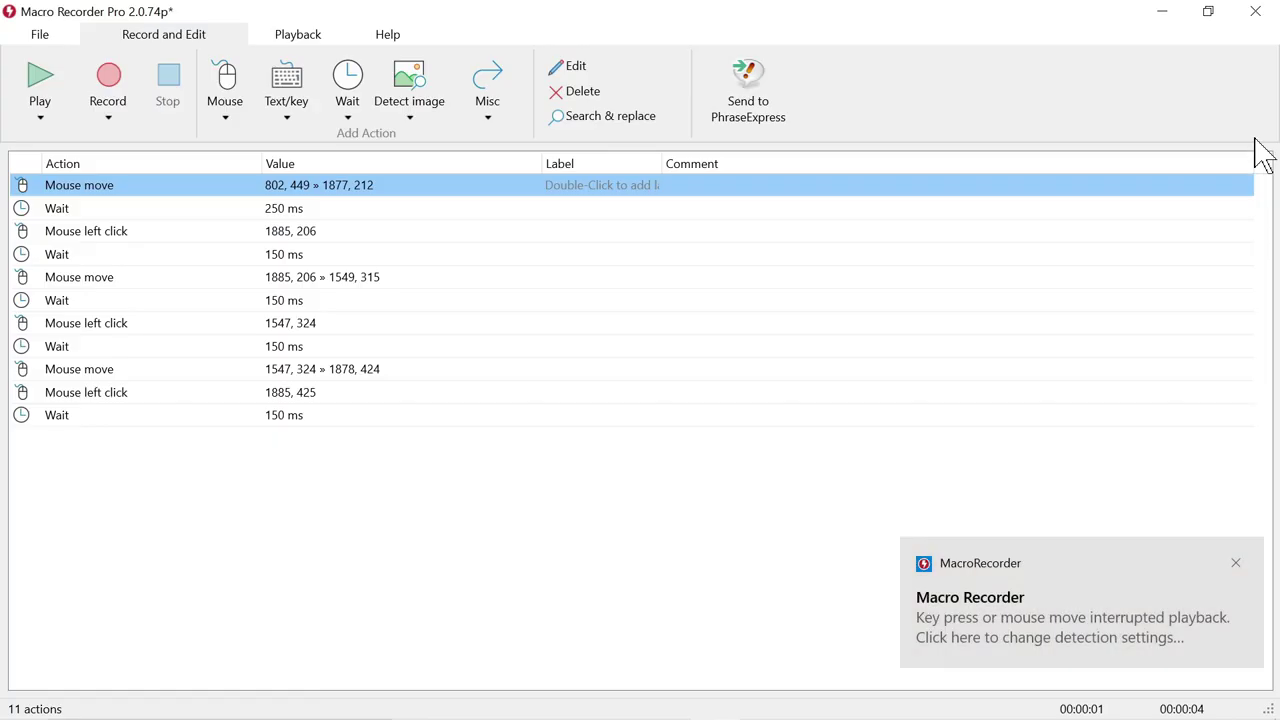
Step: Set the macro to repeat 1 time at a playback speed of 400
{"action": "left_click", "coordinate": [302, 34]}
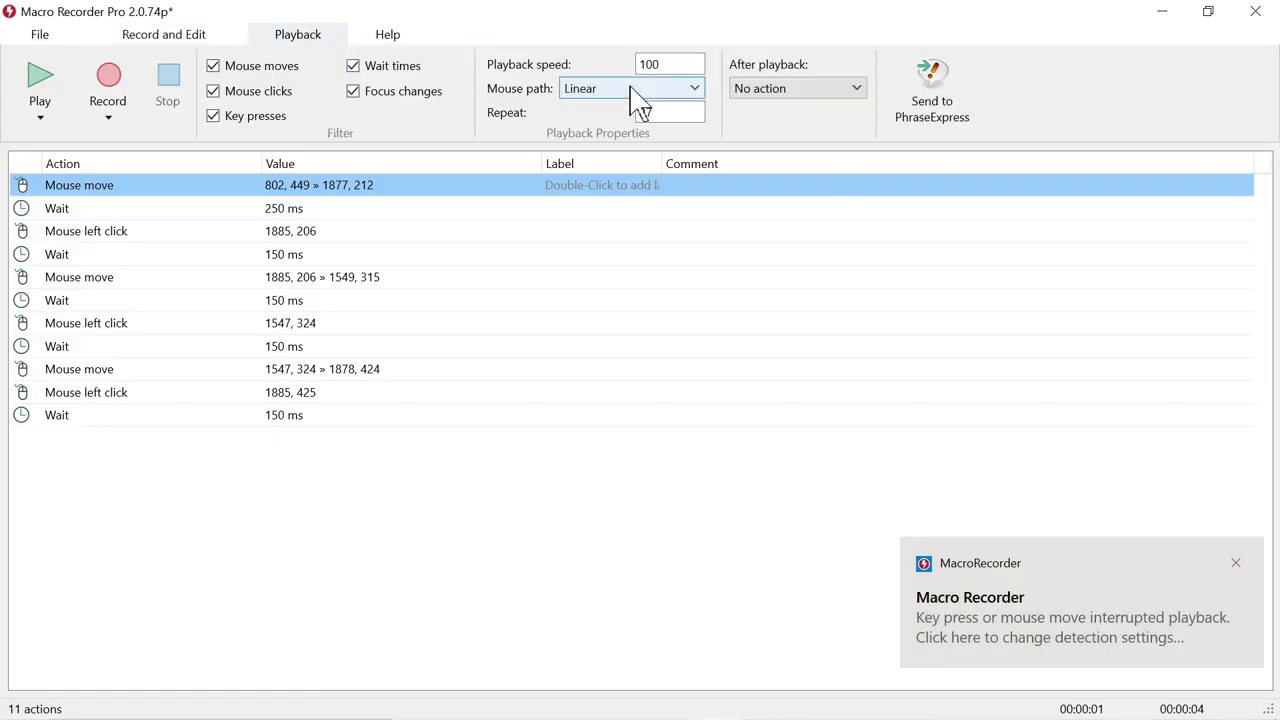
{"action": "type", "text": "1"}
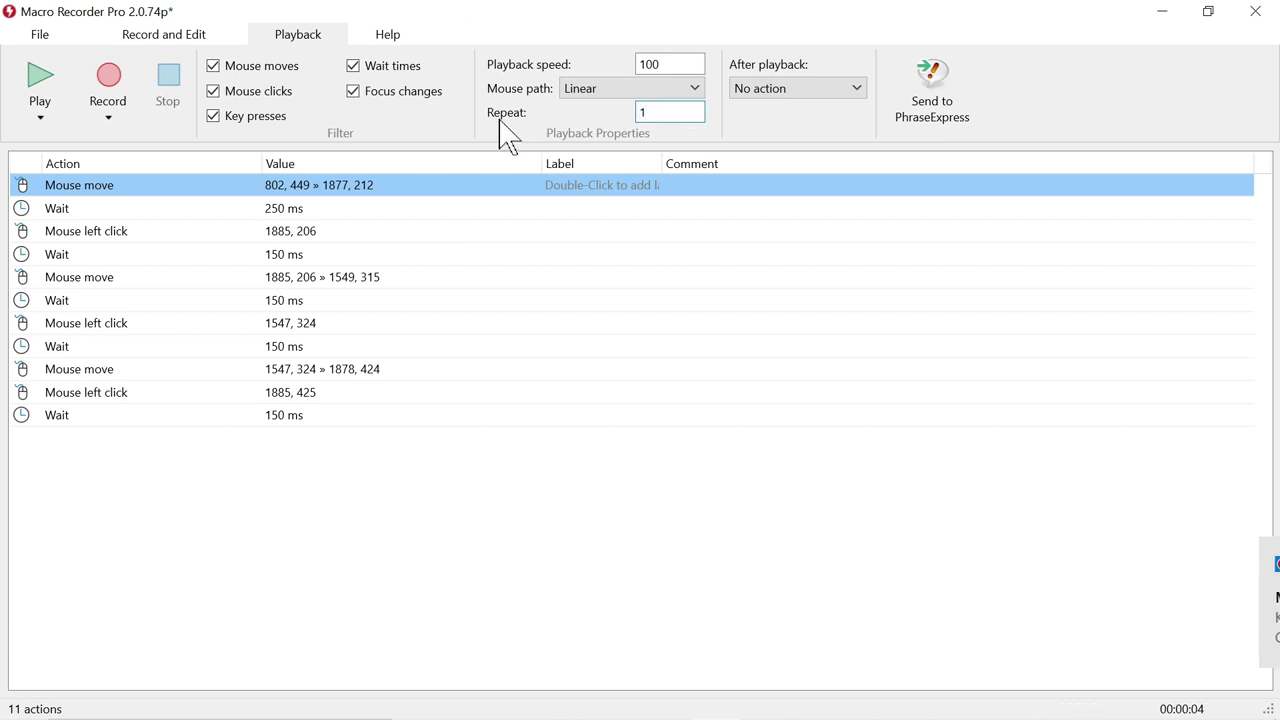
{"action": "double_click", "coordinate": [687, 62]}
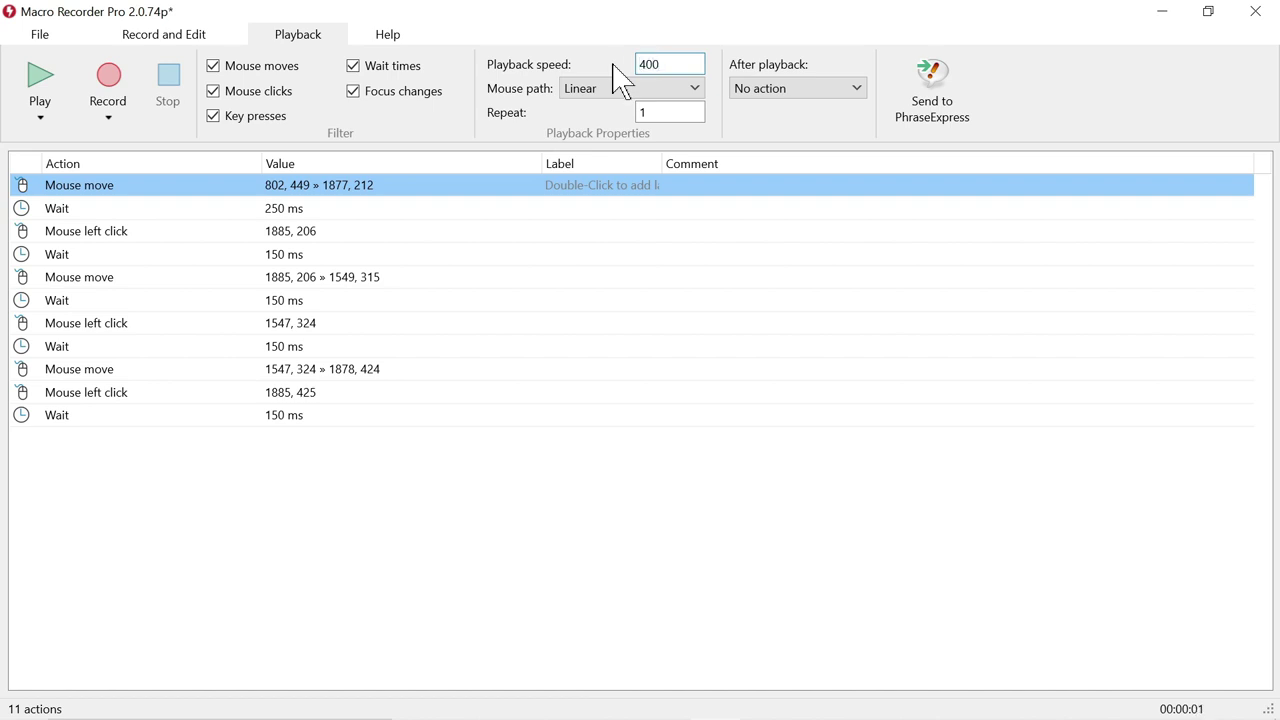
Step: Switch to Vimeo and run the macro to allow downloads on the "Narration 1 Government regulation" and "Narration1 Bidding for a contract" videos
{"action": "key", "text": "alt+Tab"}
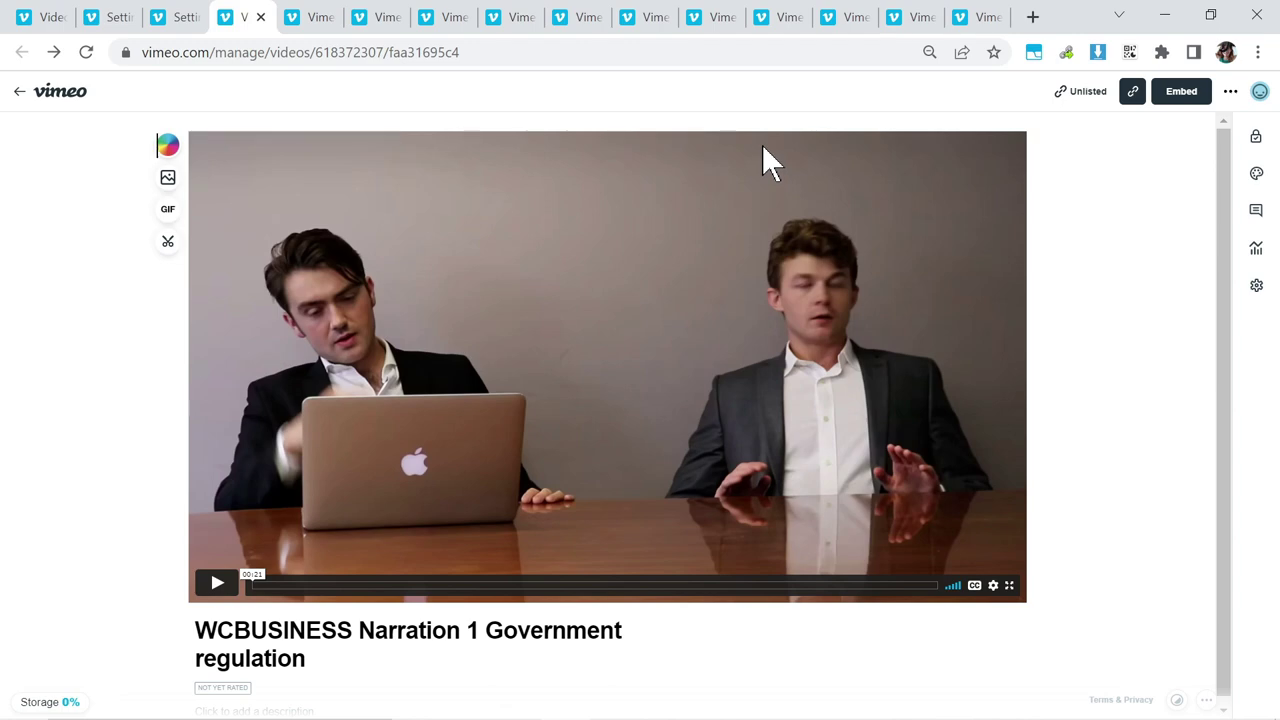
{"action": "left_click", "coordinate": [1256, 136]}
{"action": "left_click", "coordinate": [1256, 285]}
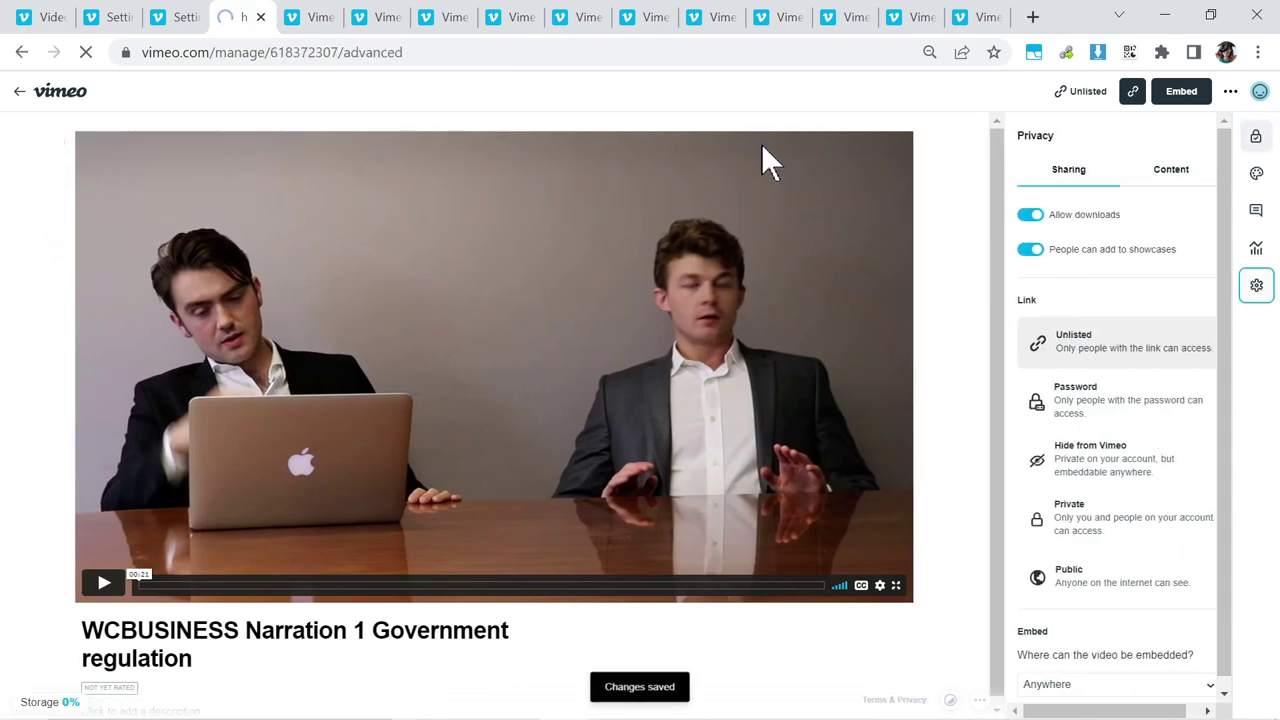
{"action": "key", "text": "ctrl+Tab"}
{"action": "left_click", "coordinate": [1256, 136]}
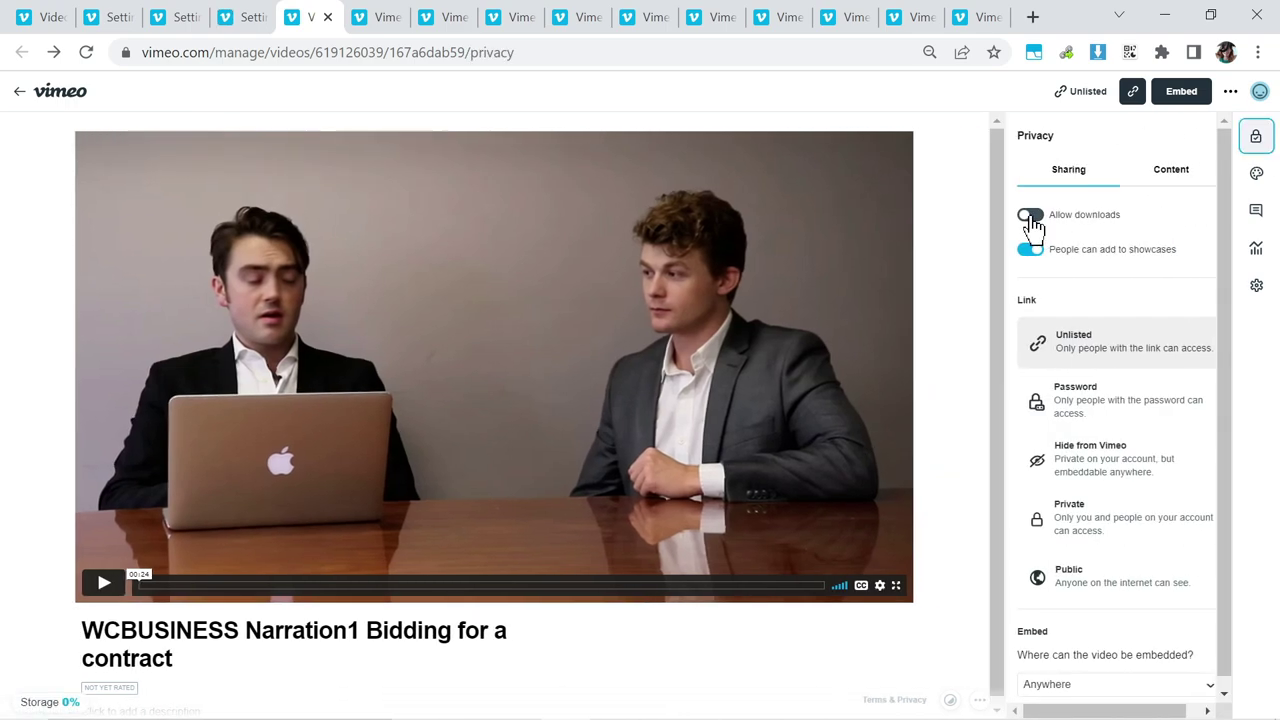
{"action": "left_click", "coordinate": [1026, 213]}
{"action": "left_click", "coordinate": [1256, 285]}
Step: Run the macro in the next two tabs to allow downloads on "WCBUSINESS Introduction Wcbusiness2" and "WCBUSINESS Introduction Shifting Gears"
{"action": "key", "text": "ctrl+Tab"}
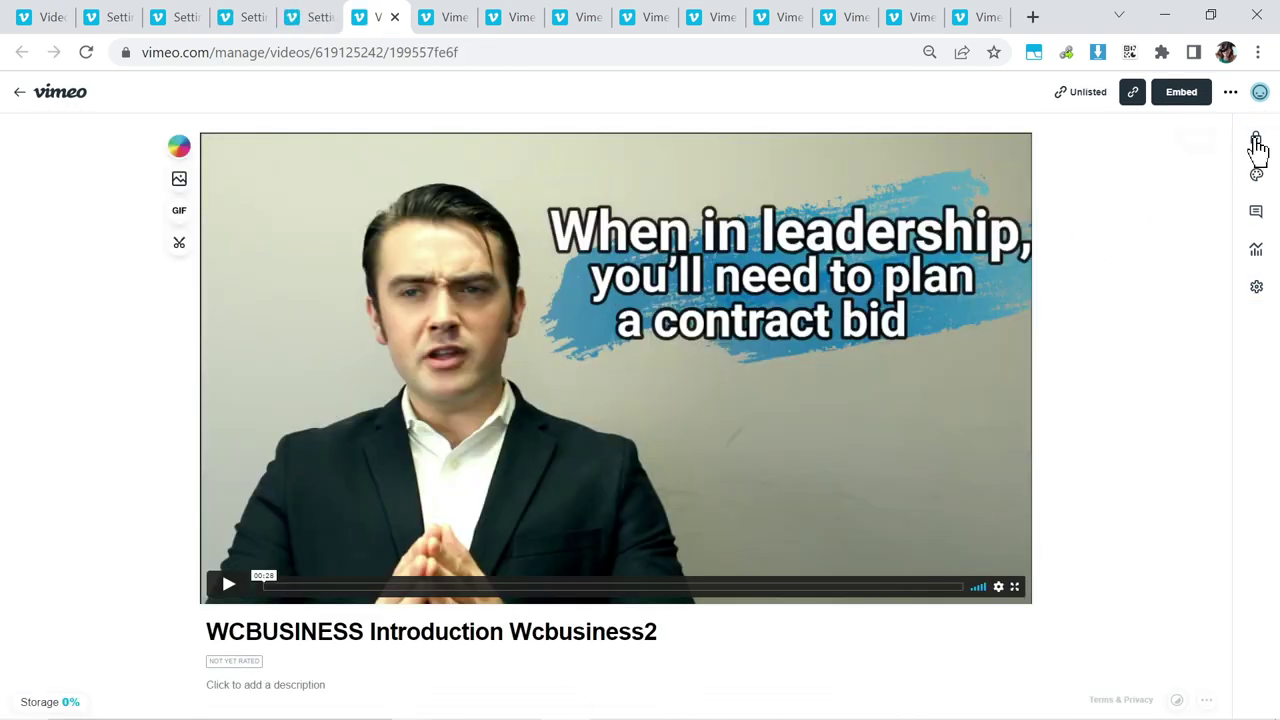
{"action": "left_click", "coordinate": [1256, 137]}
{"action": "left_click", "coordinate": [1030, 216]}
{"action": "key", "text": "ctrl+Tab"}
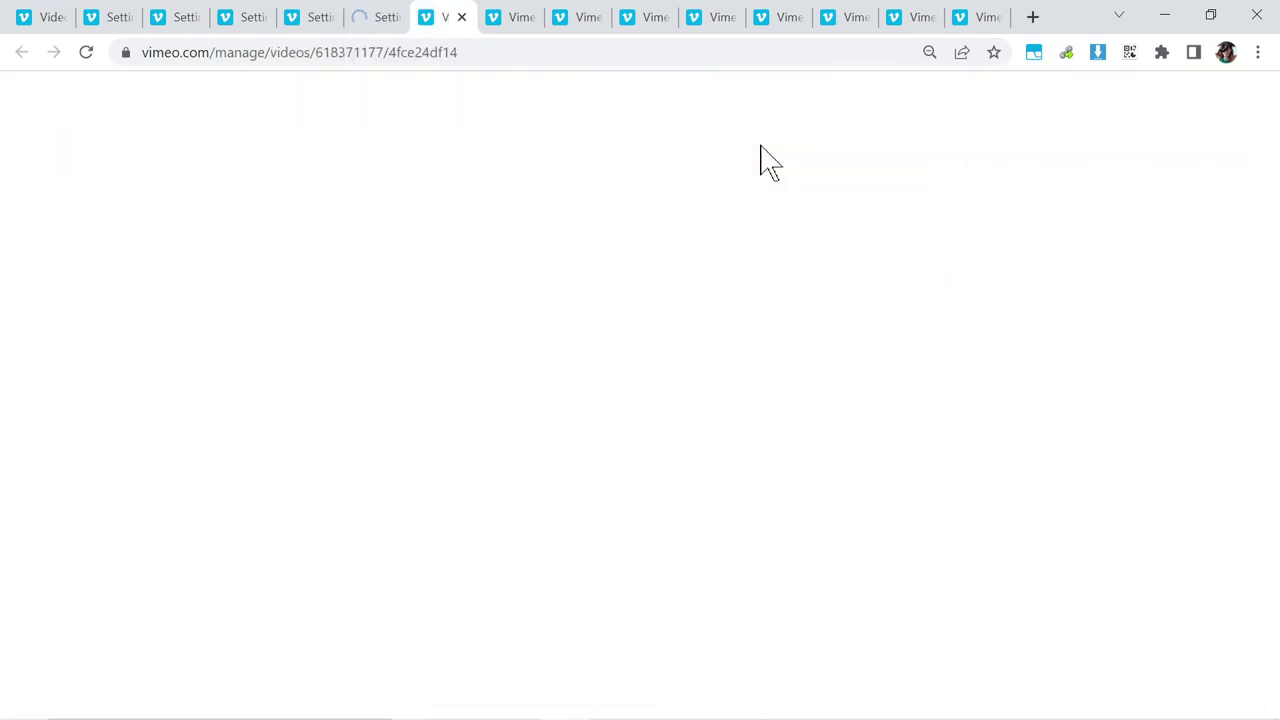
{"action": "left_click", "coordinate": [1256, 138]}
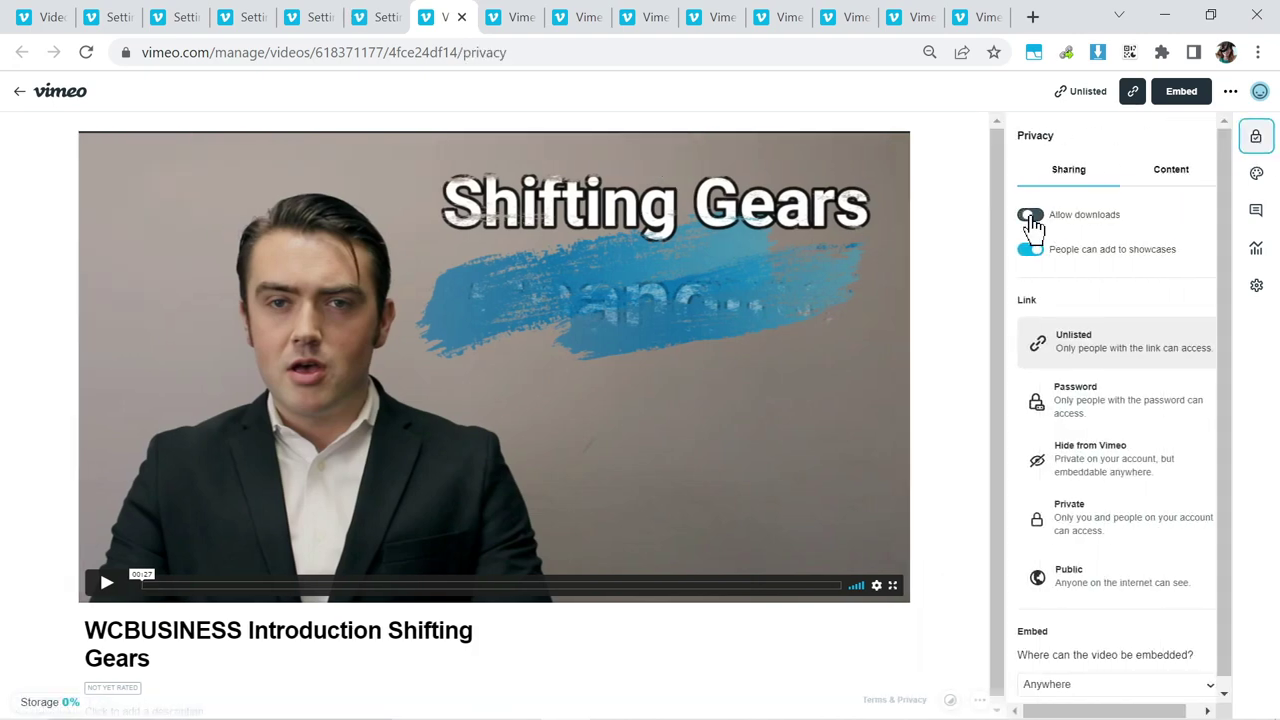
{"action": "left_click", "coordinate": [1026, 213]}
Step: Run the macro in the following two tabs to allow downloads on "WCBUSINESS Increase Sales Margin" and "WCBUSINESS Government Regulation"
{"action": "key", "text": "ctrl+Tab"}
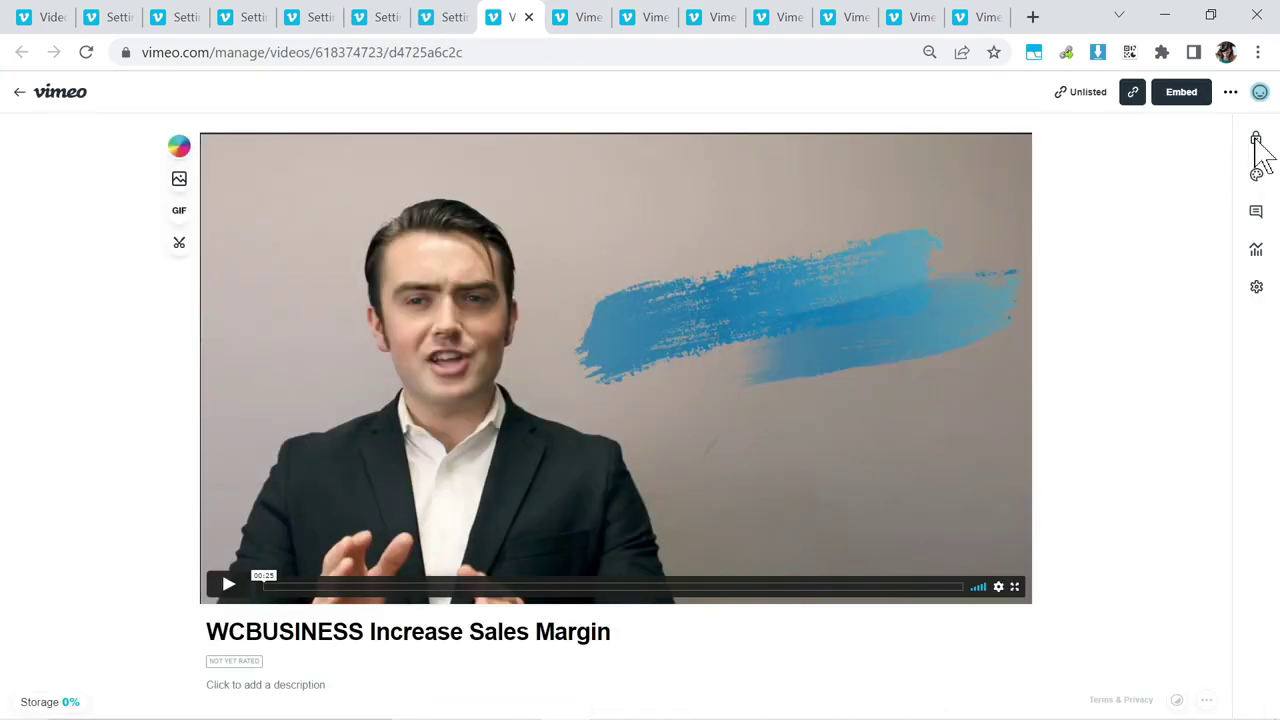
{"action": "left_click", "coordinate": [1256, 138]}
{"action": "left_click", "coordinate": [1030, 216]}
{"action": "key", "text": "ctrl+Tab"}
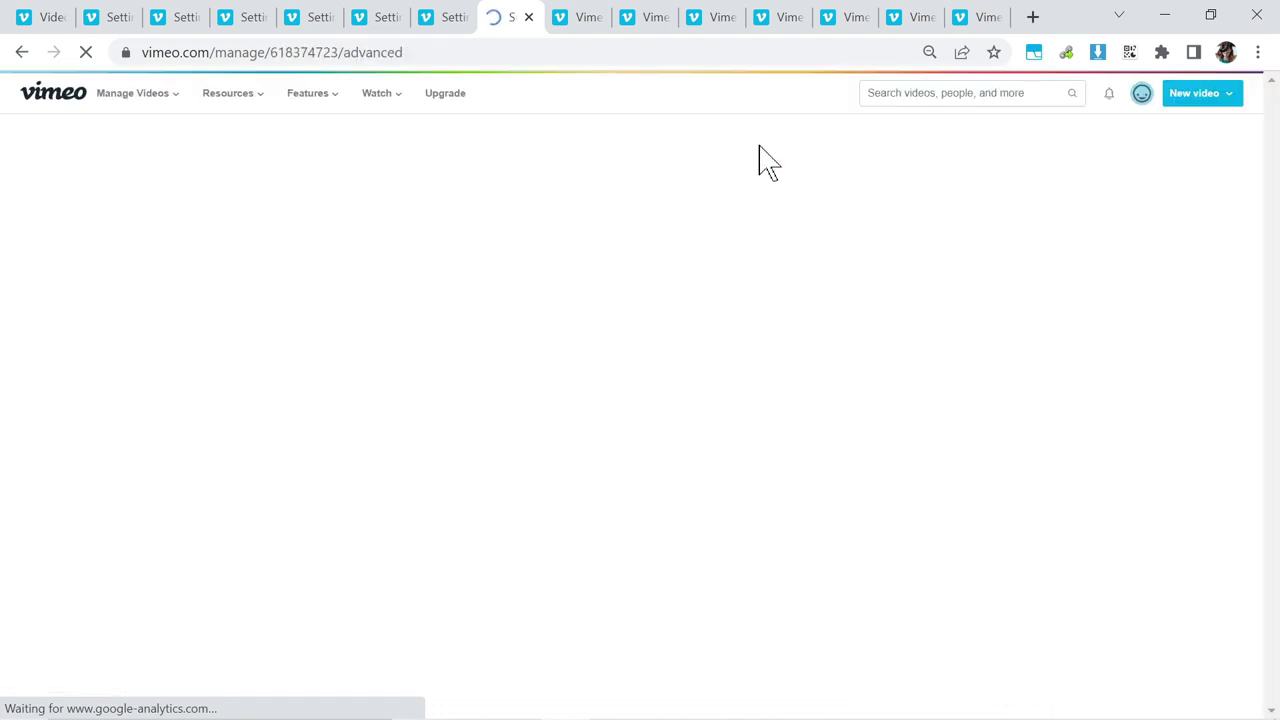
{"action": "left_click", "coordinate": [1256, 140]}
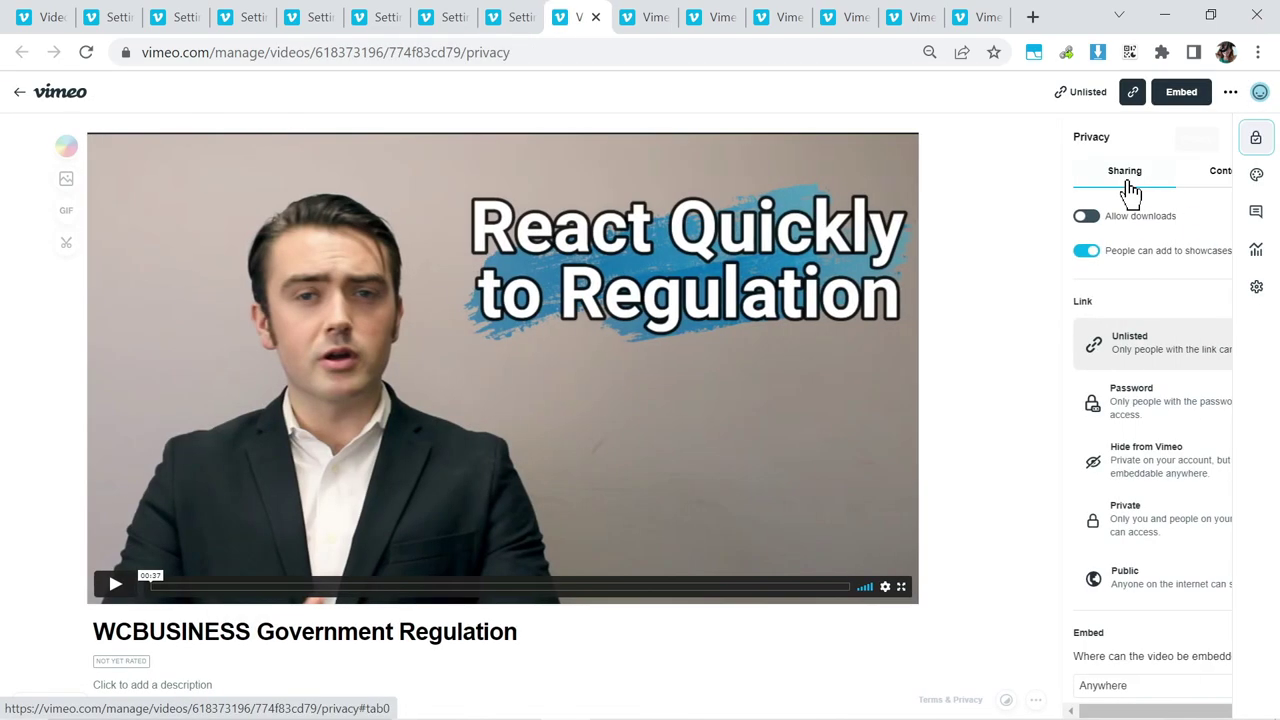
{"action": "left_click", "coordinate": [1105, 216]}
Step: Run the macro to allow downloads on "WCBUSINESS Competitor Lower Price" and "WCBUSINESS Bidding for a Contract", ending in the advanced settings
{"action": "key", "text": "ctrl+Tab"}
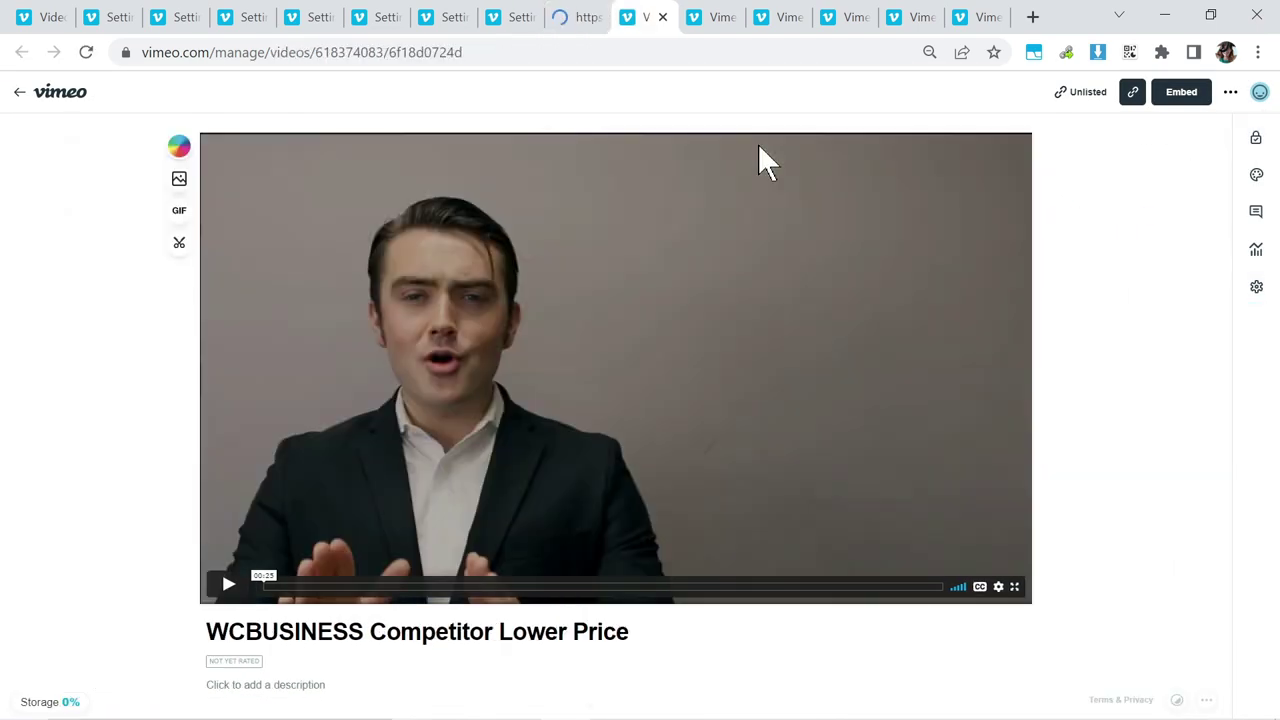
{"action": "left_click", "coordinate": [1256, 140]}
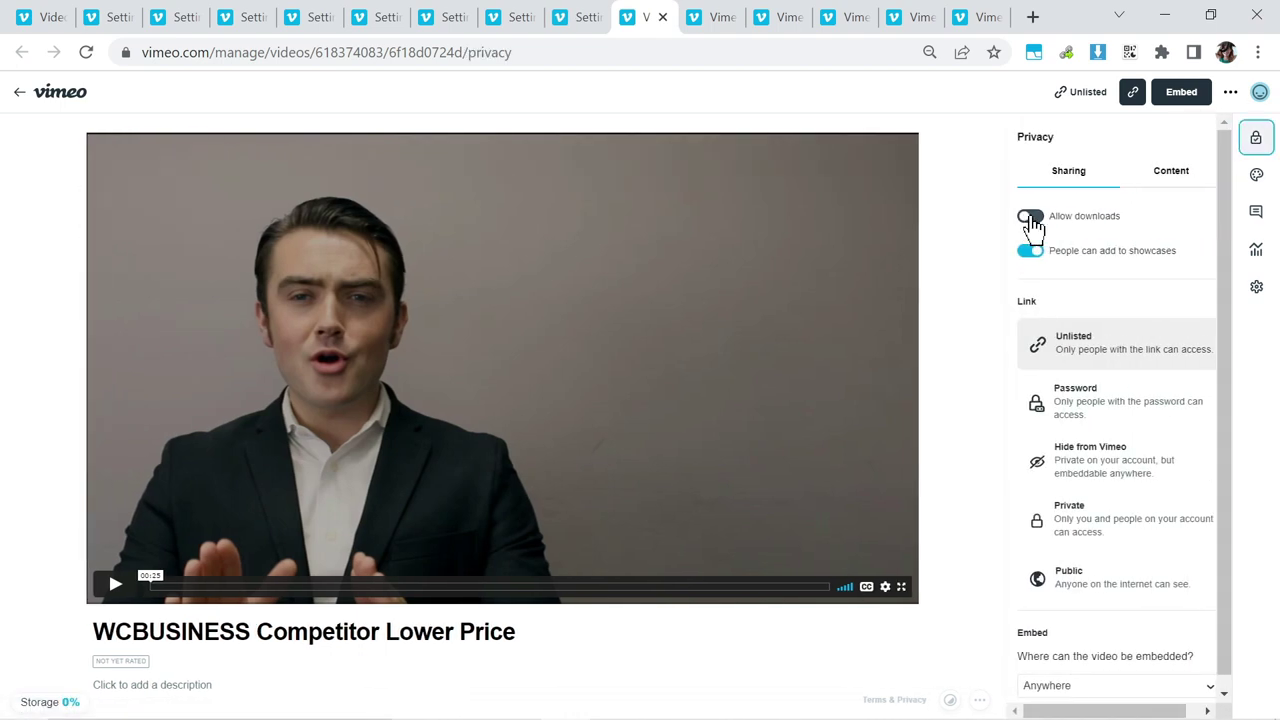
{"action": "left_click", "coordinate": [1030, 216]}
{"action": "key", "text": "ctrl+Tab"}
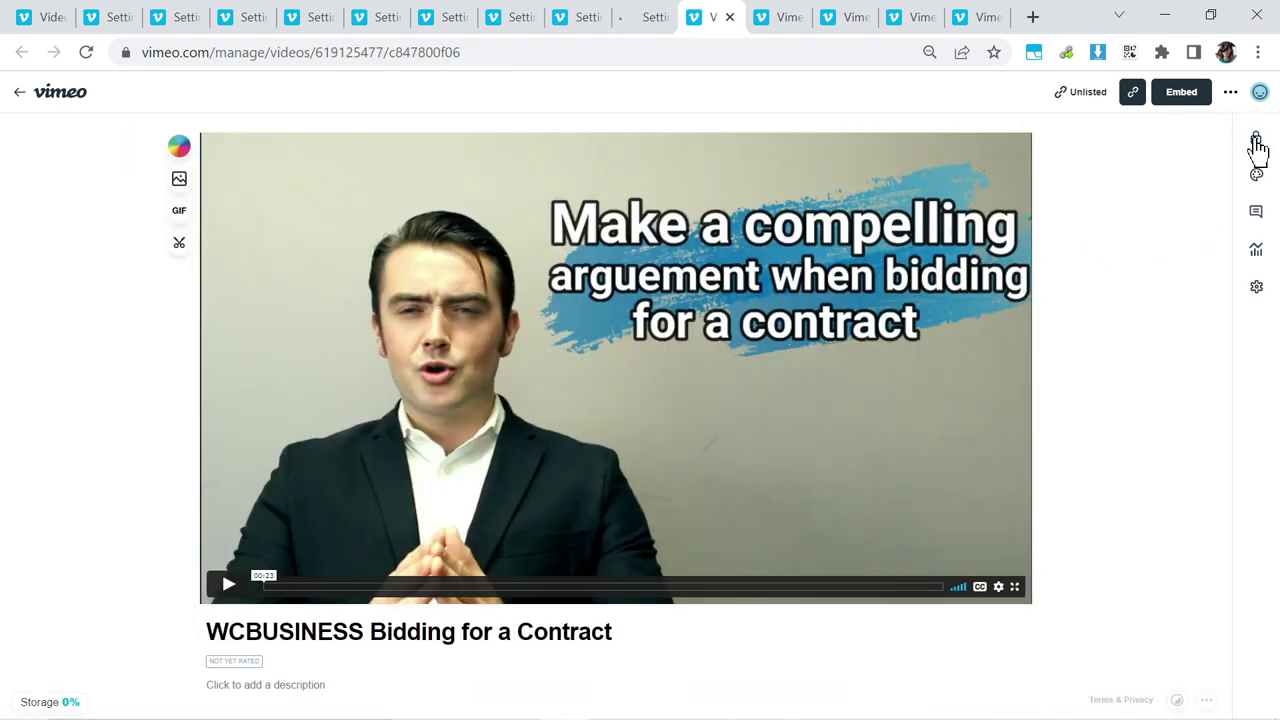
{"action": "left_click", "coordinate": [1256, 140]}
{"action": "left_click", "coordinate": [1030, 216]}
{"action": "left_click", "coordinate": [1256, 287]}
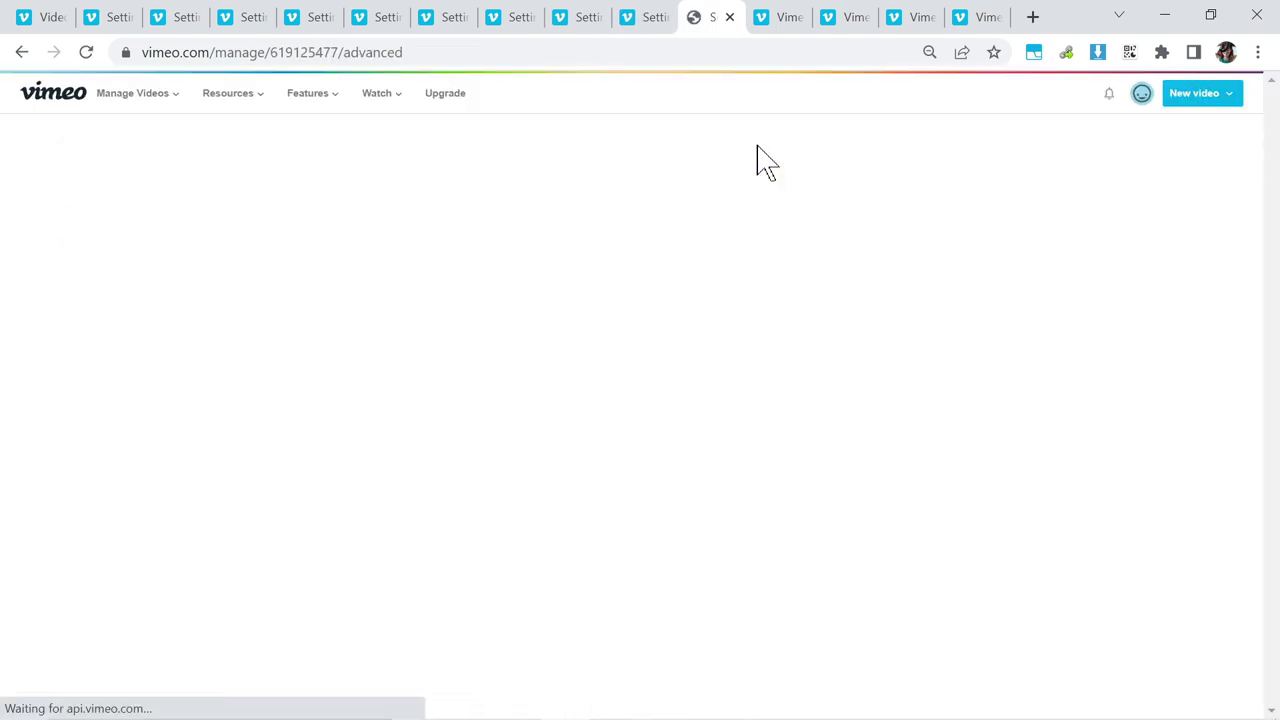
Step: Run the macro on "Outro WCbusiness2" and "More Time to Prepare" to allow downloads and open their advanced settings
{"action": "key", "text": "ctrl+Tab"}
{"action": "left_click", "coordinate": [1256, 140]}
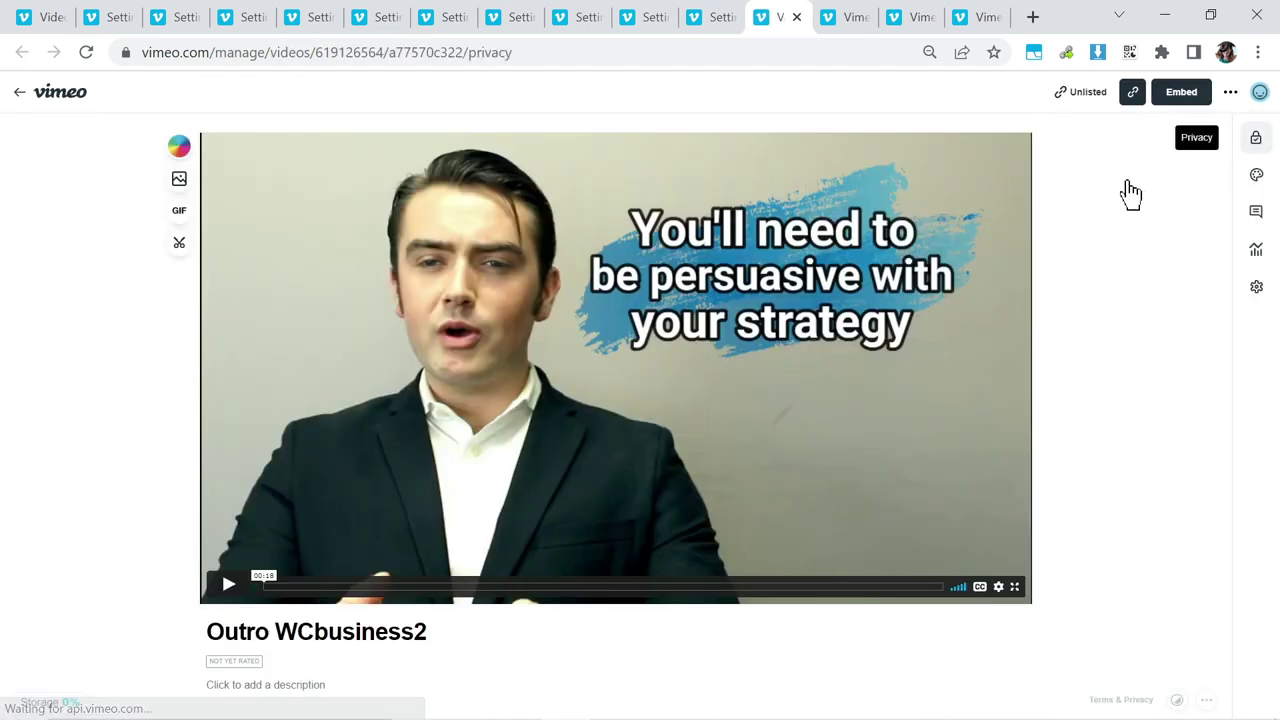
{"action": "left_click", "coordinate": [1030, 216]}
{"action": "left_click", "coordinate": [1256, 287]}
{"action": "key", "text": "ctrl+Tab"}
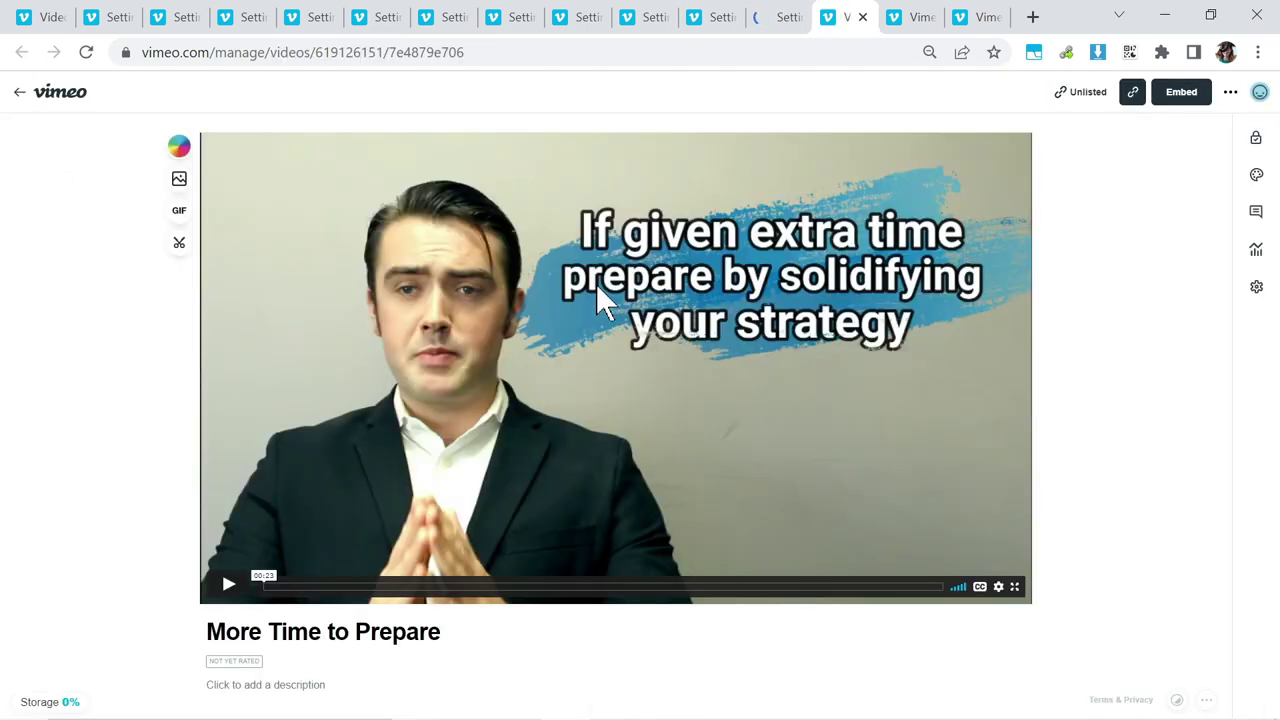
{"action": "left_click", "coordinate": [1256, 140]}
{"action": "left_click", "coordinate": [1030, 216]}
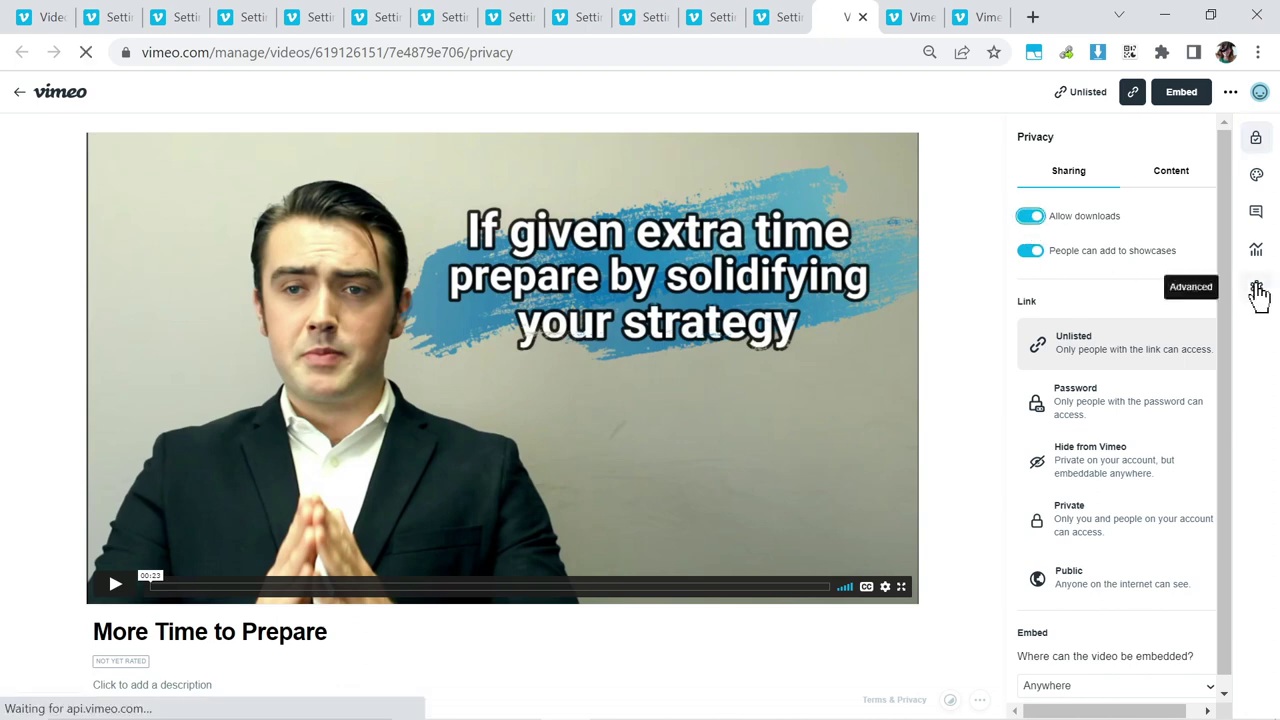
{"action": "left_click", "coordinate": [1256, 287]}
Step: Run the macro on "WCBUSINESS Outro WCBusiness1" in the next tab to allow downloads and open its advanced settings
{"action": "key", "text": "ctrl+Tab"}
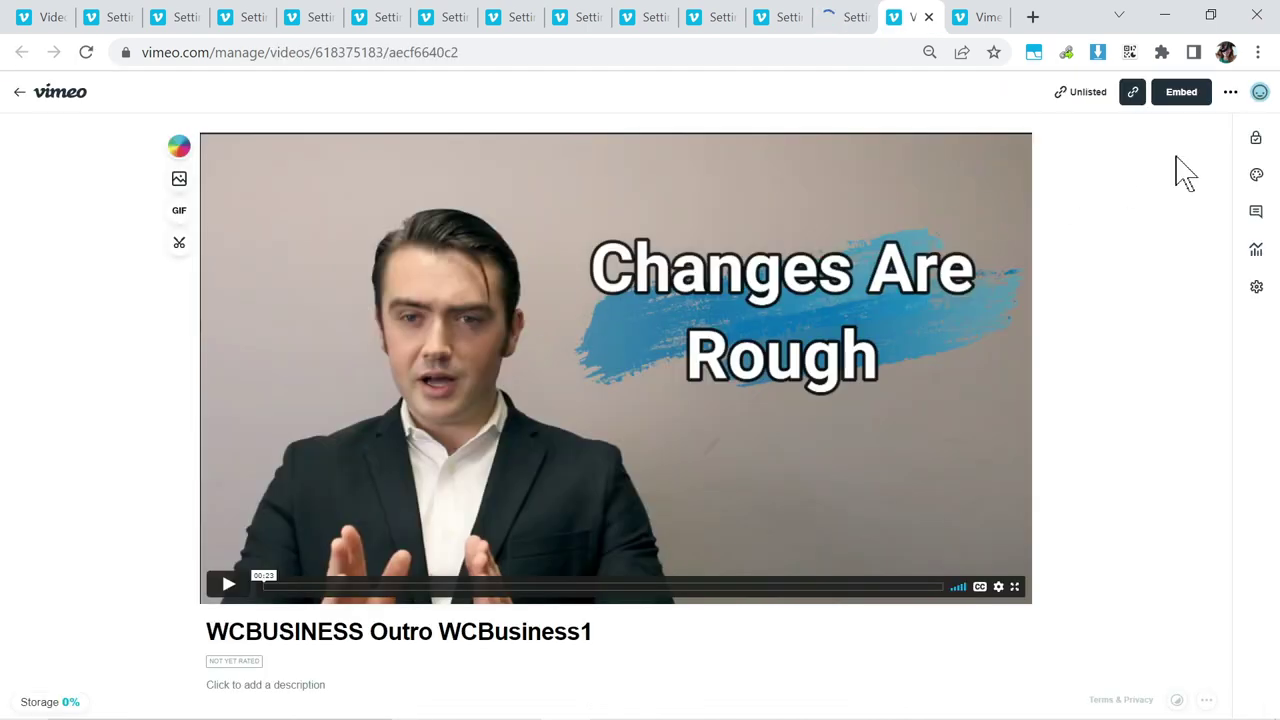
{"action": "left_click", "coordinate": [1256, 140]}
{"action": "left_click", "coordinate": [1030, 216]}
{"action": "left_click", "coordinate": [1256, 287]}
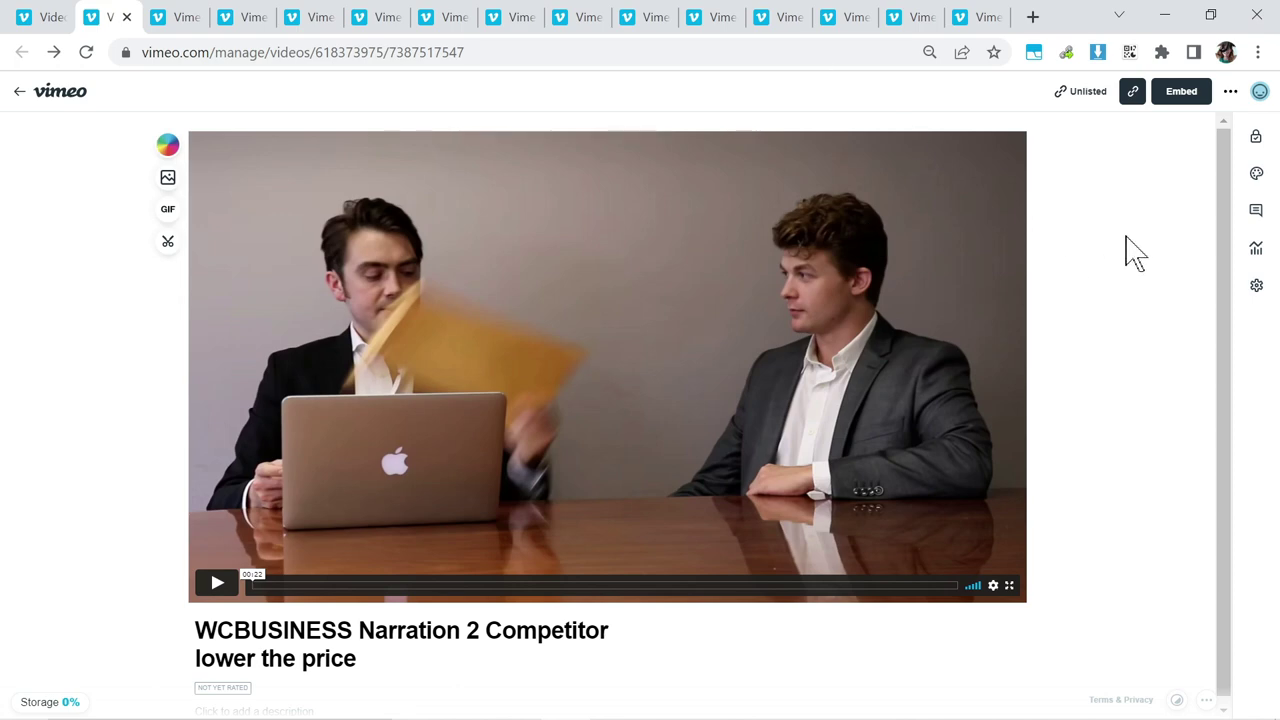
Step: Switch to Macro Recorder and delete all actions of the current macro
{"action": "key", "text": "alt+Tab"}
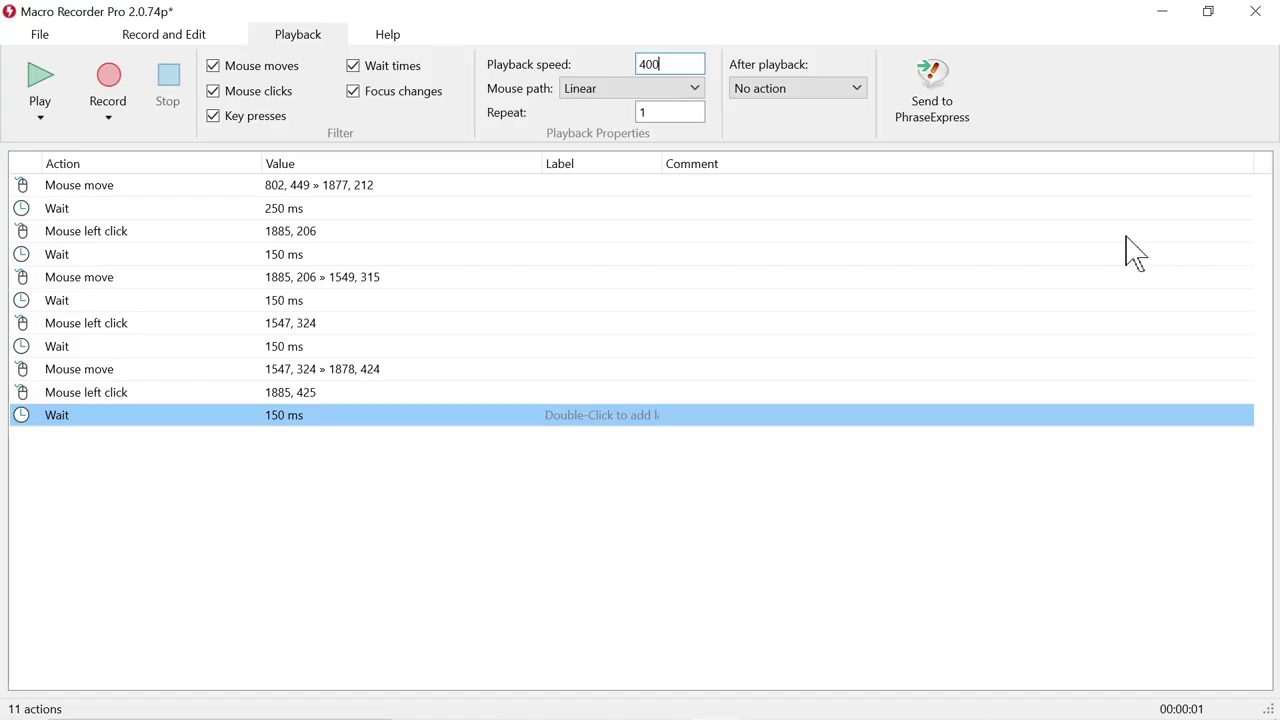
{"action": "left_click", "coordinate": [286, 262]}
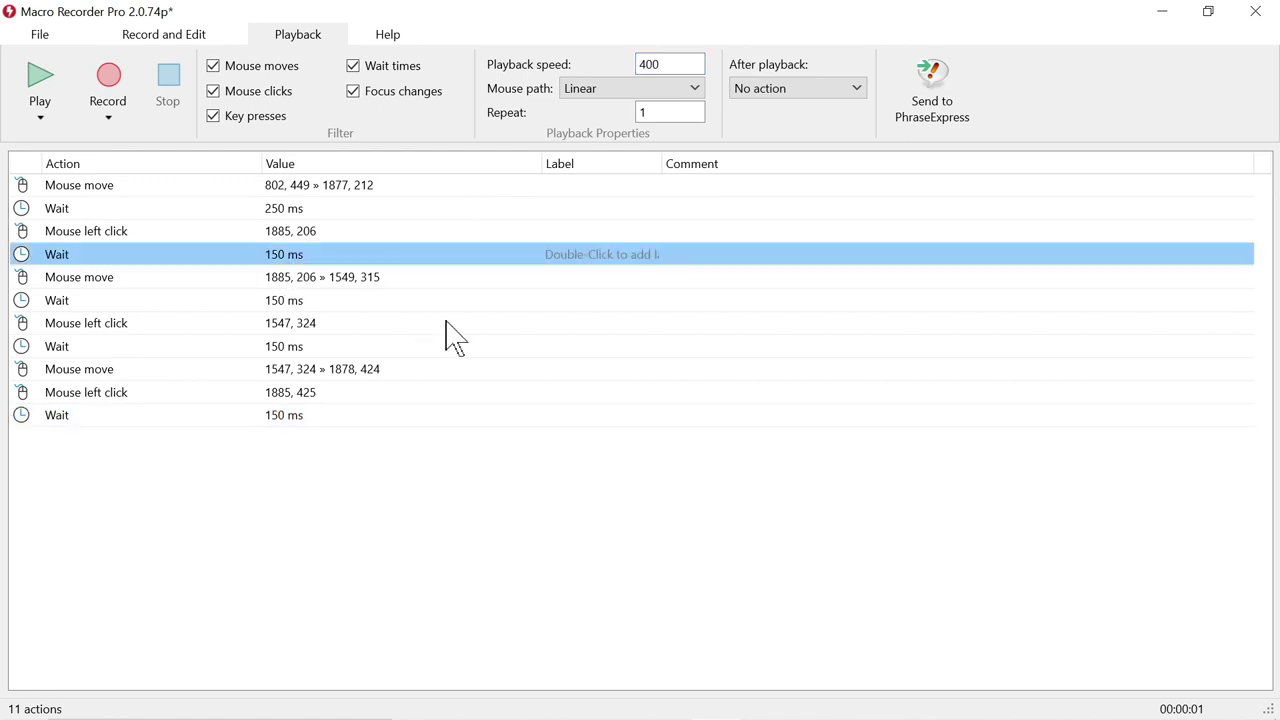
{"action": "key", "text": "ctrl+a"}
{"action": "key", "text": "Delete"}
{"action": "left_click", "coordinate": [598, 405]}
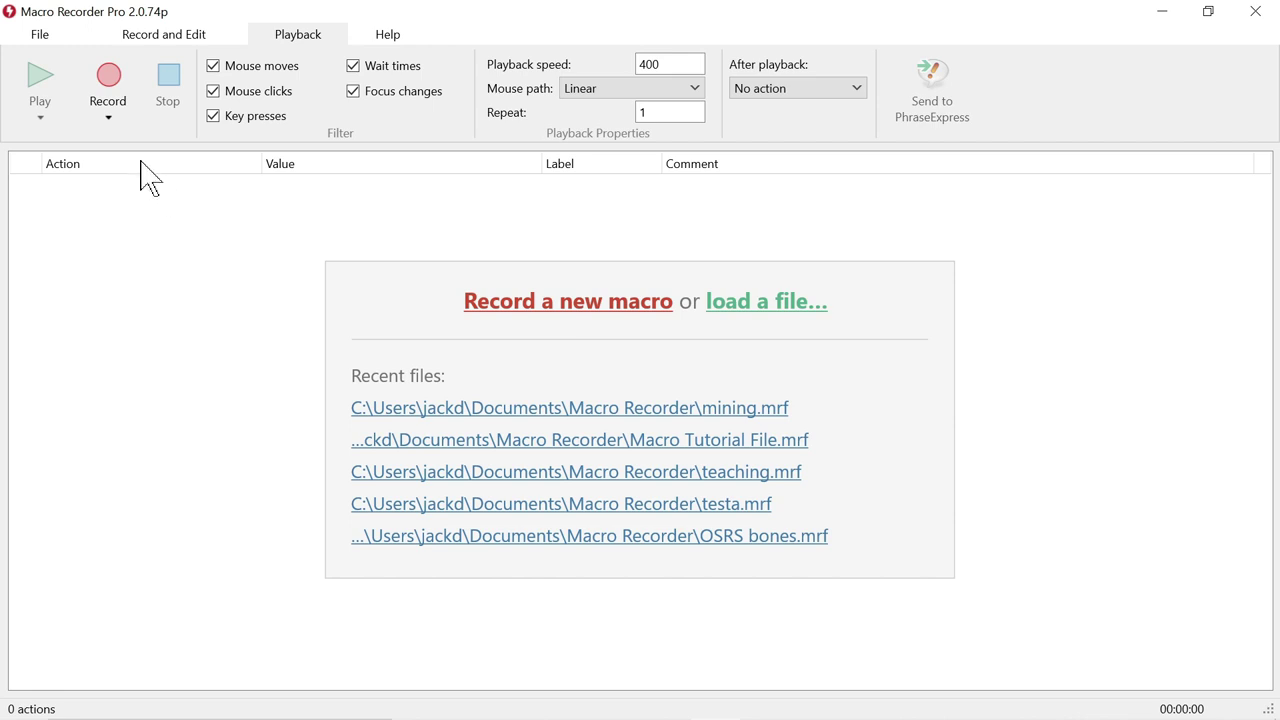
Step: Smart record a new macro that allows downloads in the "Narration 2 Competitor lower the price" video's privacy settings and opens its advanced settings
{"action": "left_click", "coordinate": [110, 118]}
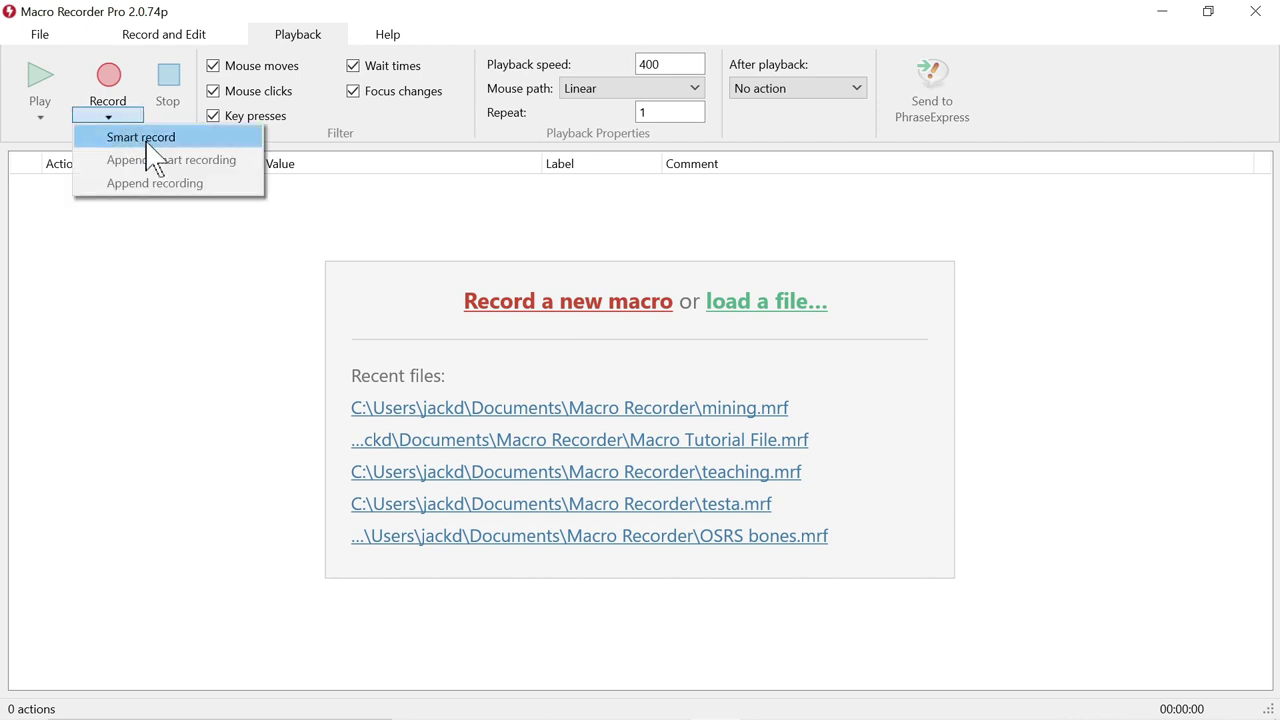
{"action": "left_click", "coordinate": [141, 139]}
{"action": "key", "text": "alt+Tab"}
{"action": "left_click", "coordinate": [481, 258]}
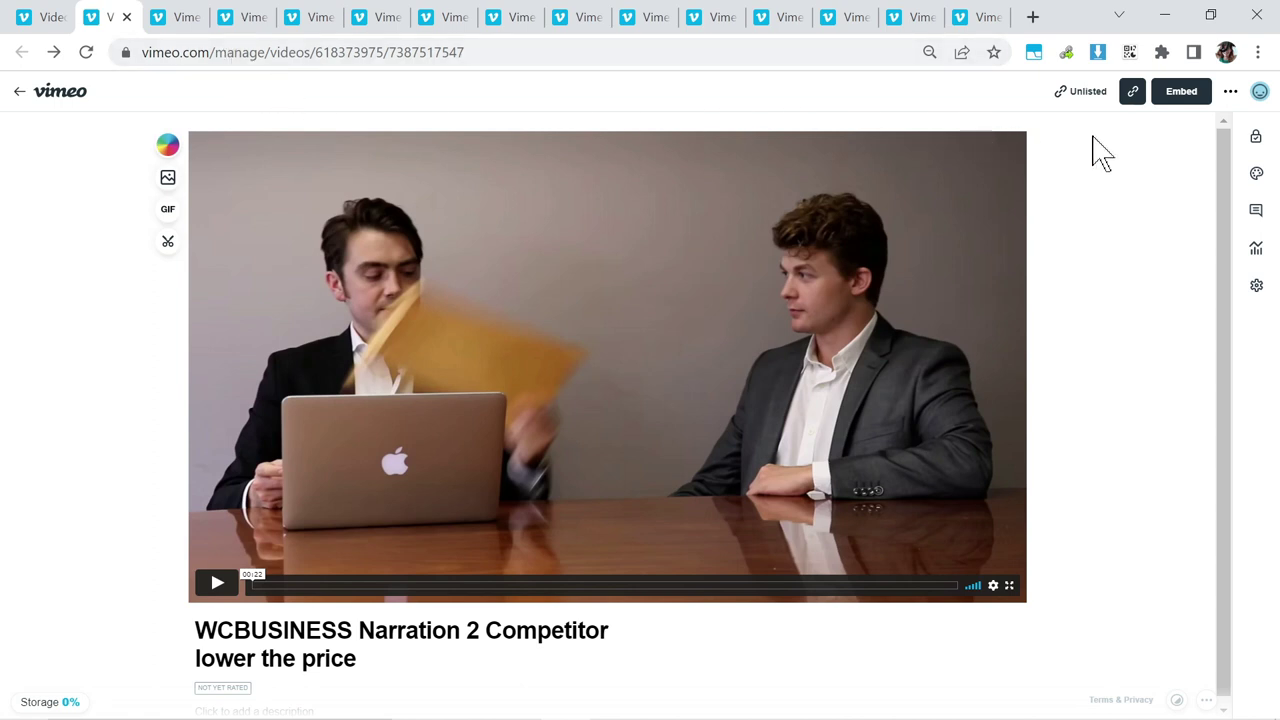
{"action": "left_click", "coordinate": [1257, 142]}
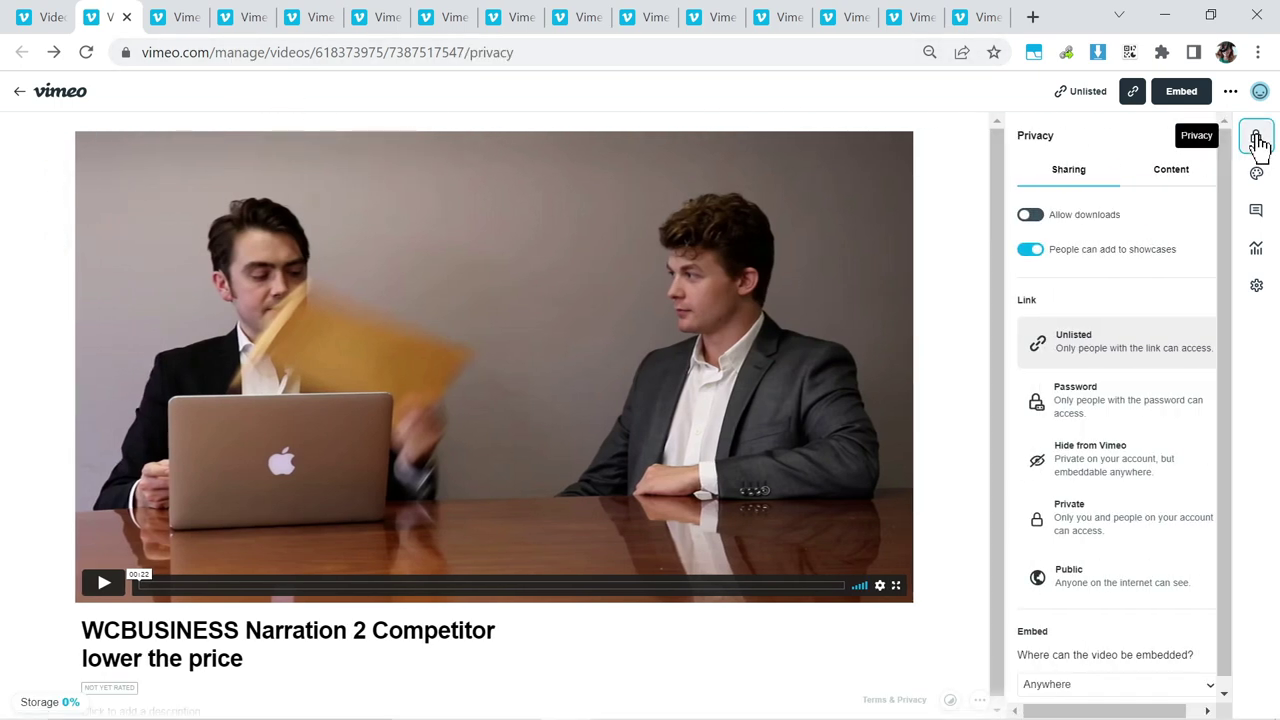
{"action": "left_click", "coordinate": [1030, 218]}
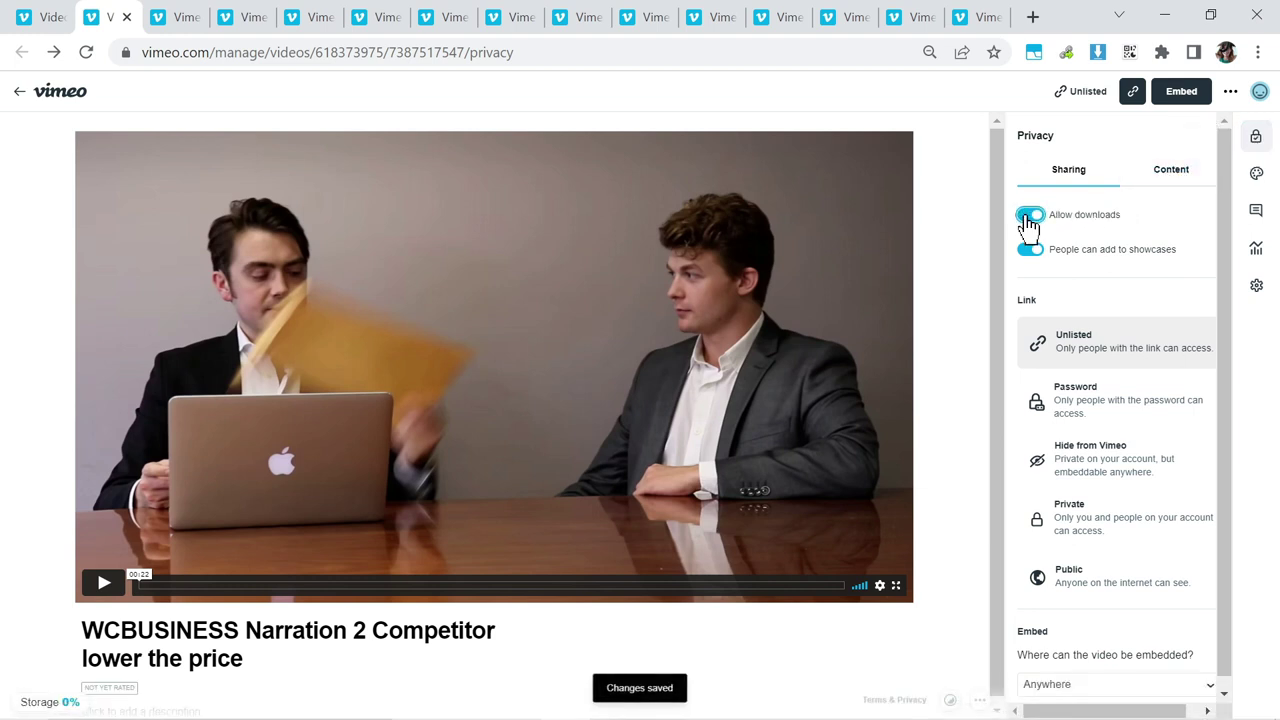
{"action": "left_click", "coordinate": [1256, 290]}
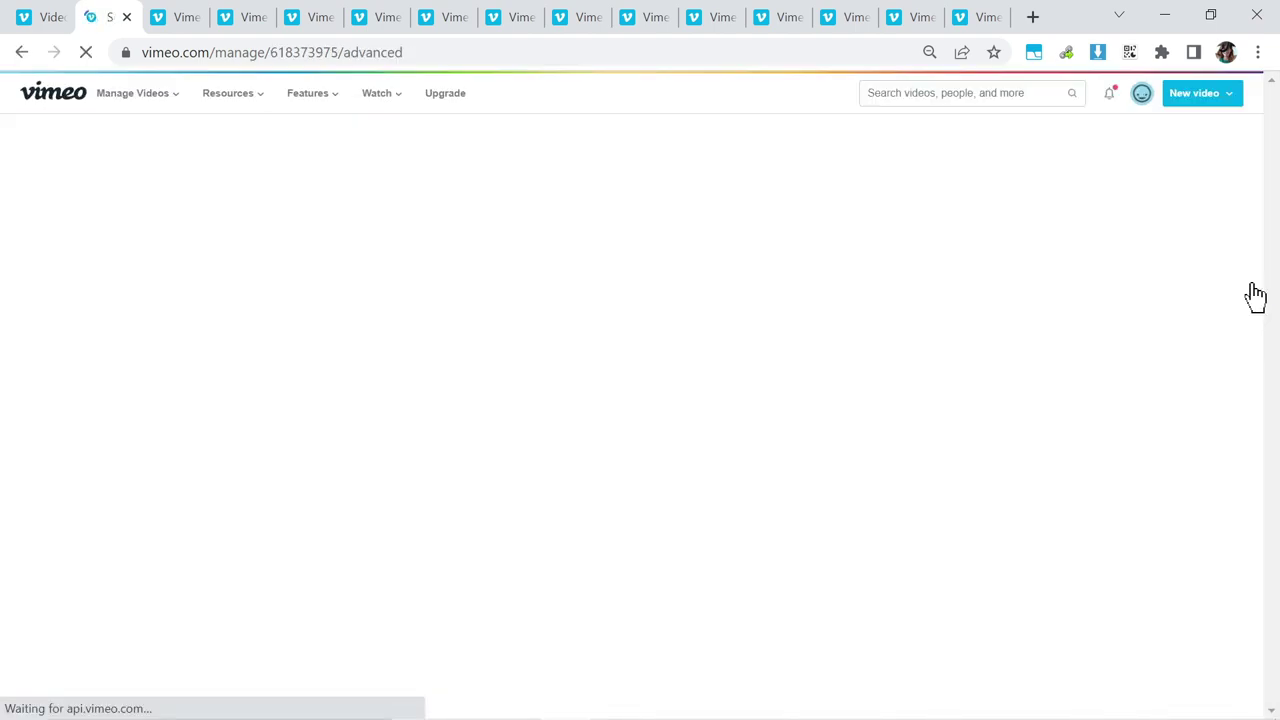
{"action": "key", "text": "Escape"}
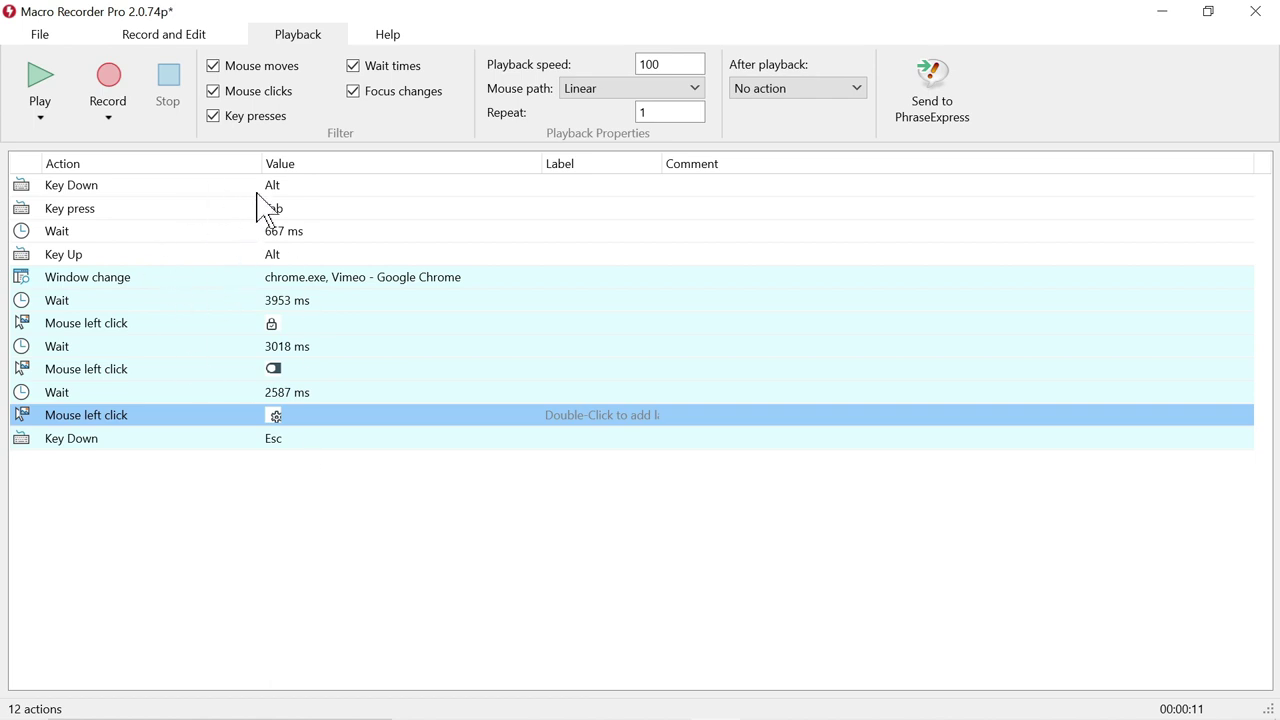
Step: Delete the six recorded actions before the lock icon click, including the Alt and Tab keys, window change and waits
{"action": "left_click", "coordinate": [290, 188]}
{"action": "left_click", "coordinate": [348, 280], "text": "shift"}
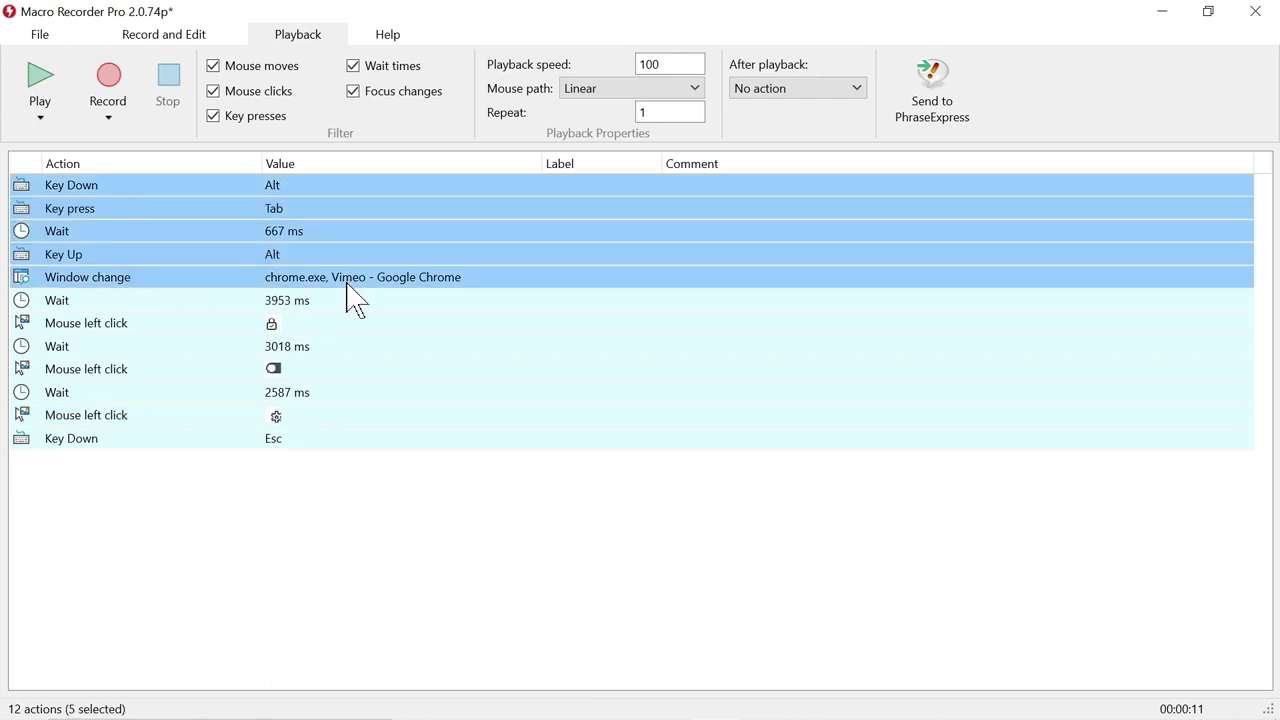
{"action": "right_click", "coordinate": [352, 282]}
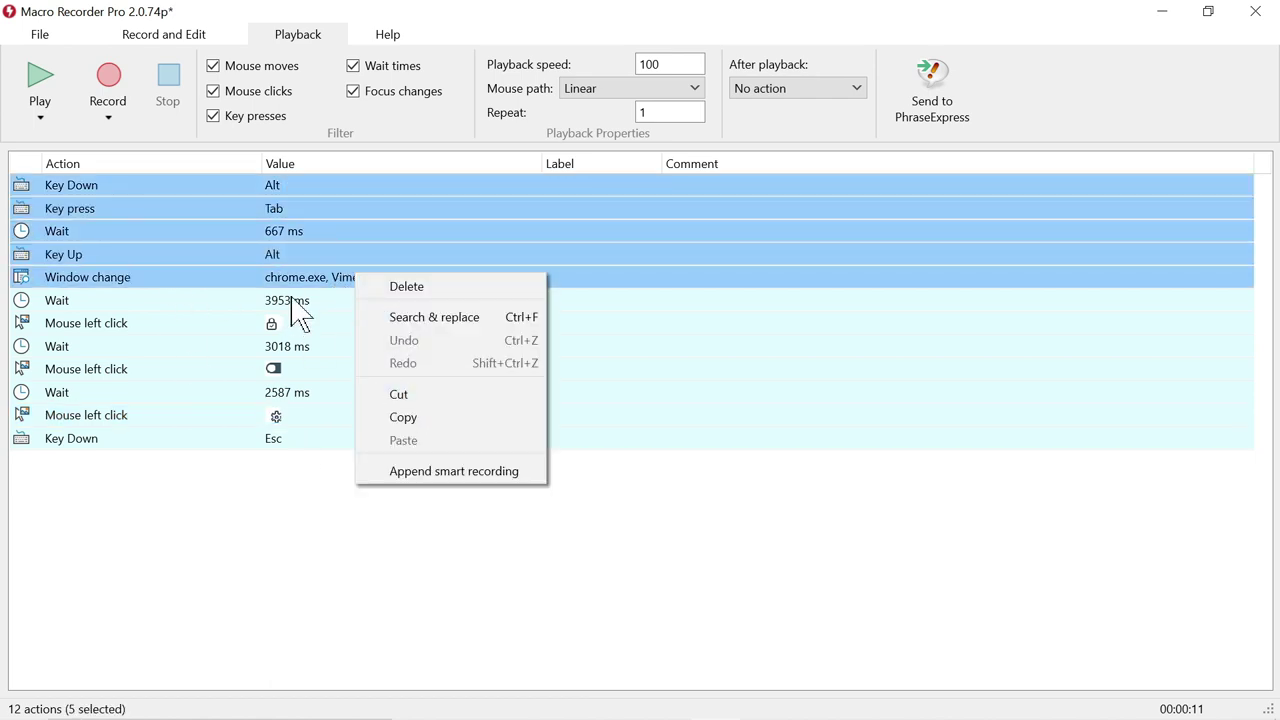
{"action": "left_click_drag", "start_coordinate": [300, 315], "coordinate": [354, 294]}
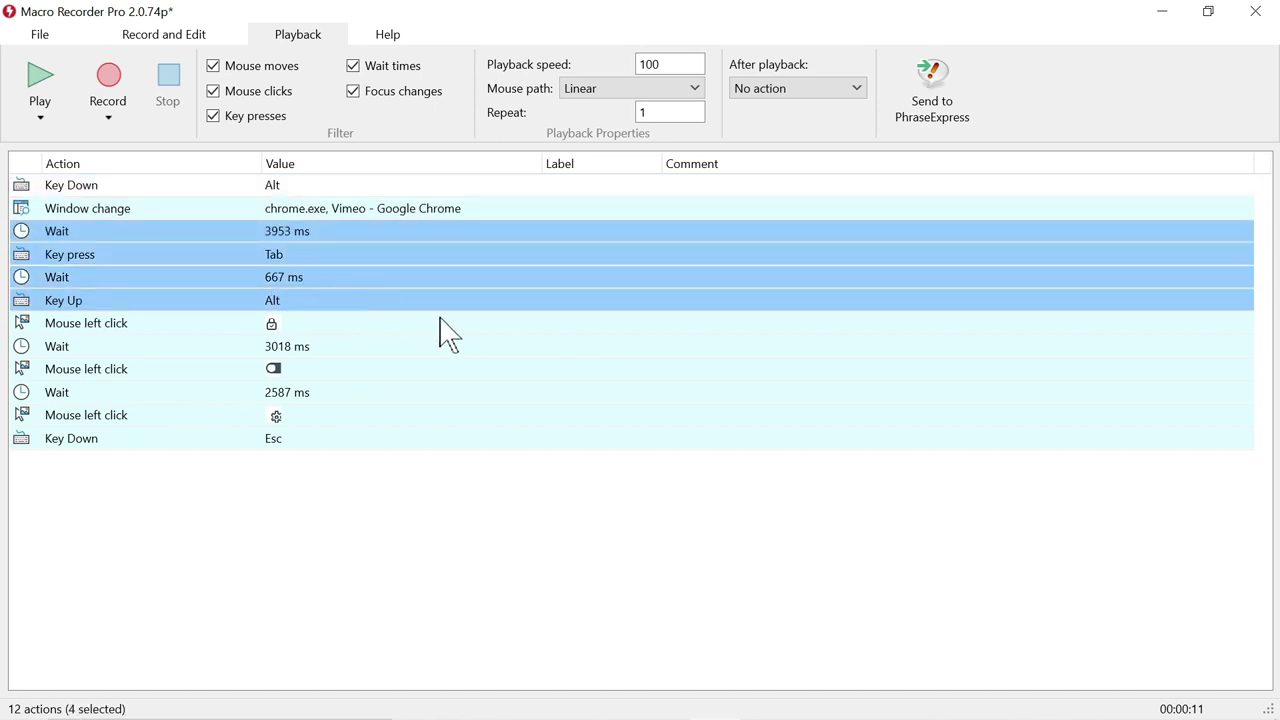
{"action": "left_click", "coordinate": [380, 190]}
{"action": "left_click", "coordinate": [323, 304], "text": "shift"}
{"action": "right_click", "coordinate": [324, 302]}
{"action": "left_click", "coordinate": [390, 310]}
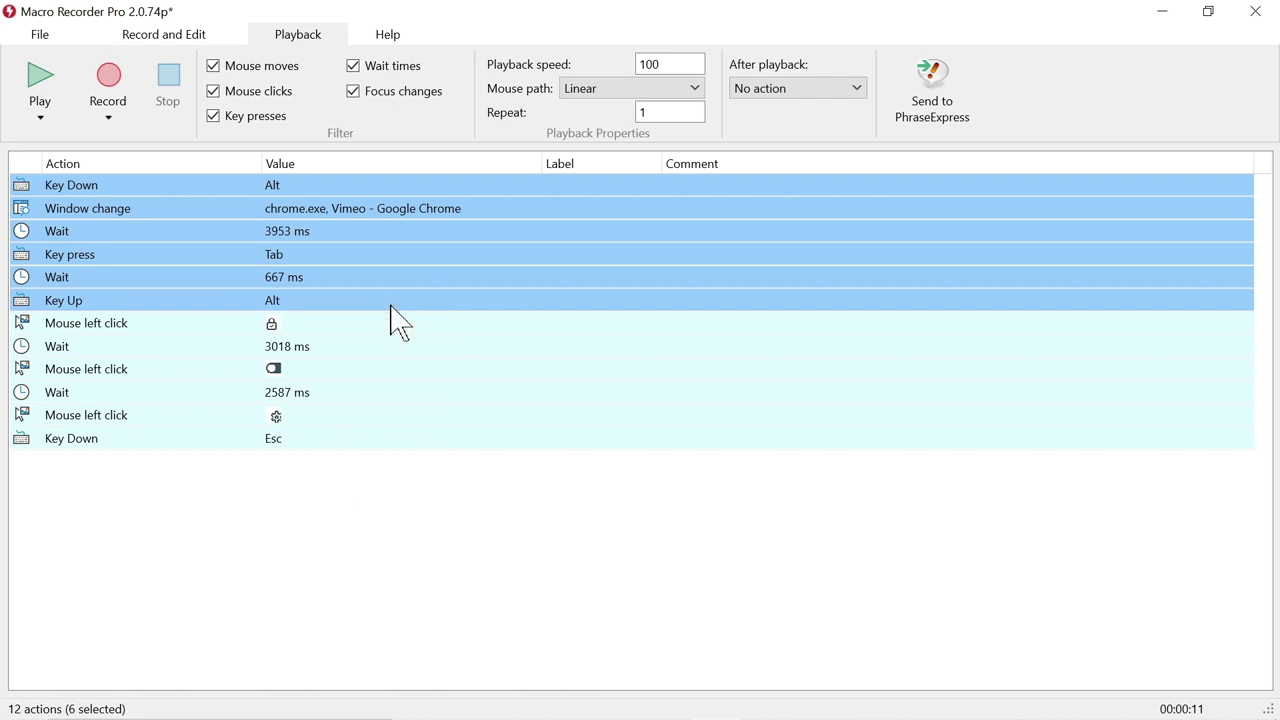
{"action": "left_click", "coordinate": [605, 405]}
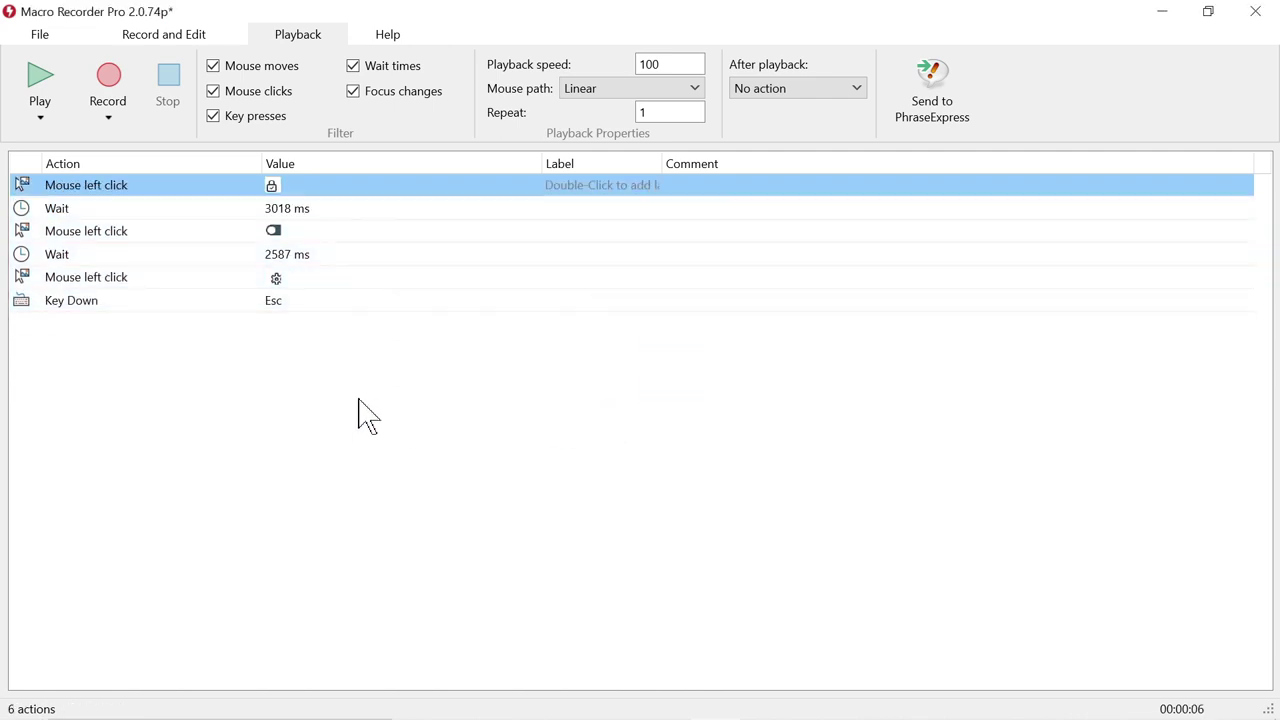
{"action": "double_click", "coordinate": [310, 210]}
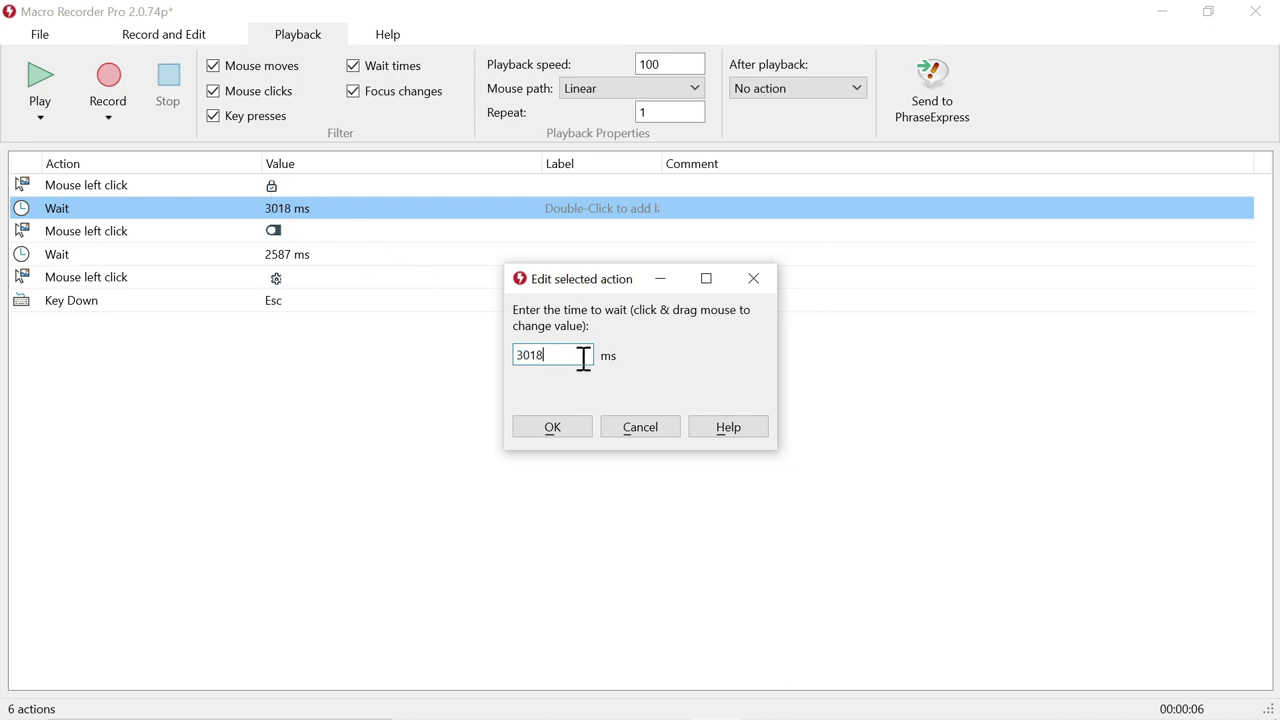
{"action": "left_click_drag", "start_coordinate": [585, 352], "coordinate": [490, 370]}
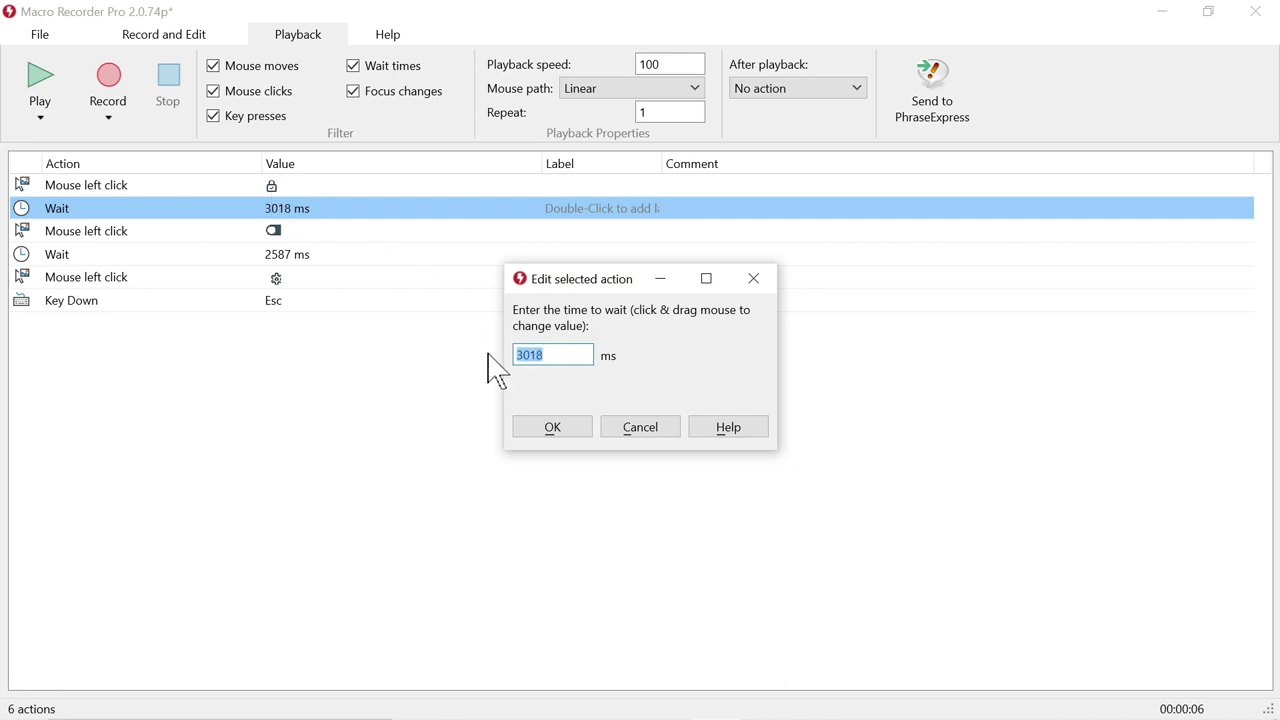
{"action": "left_click", "coordinate": [756, 280]}
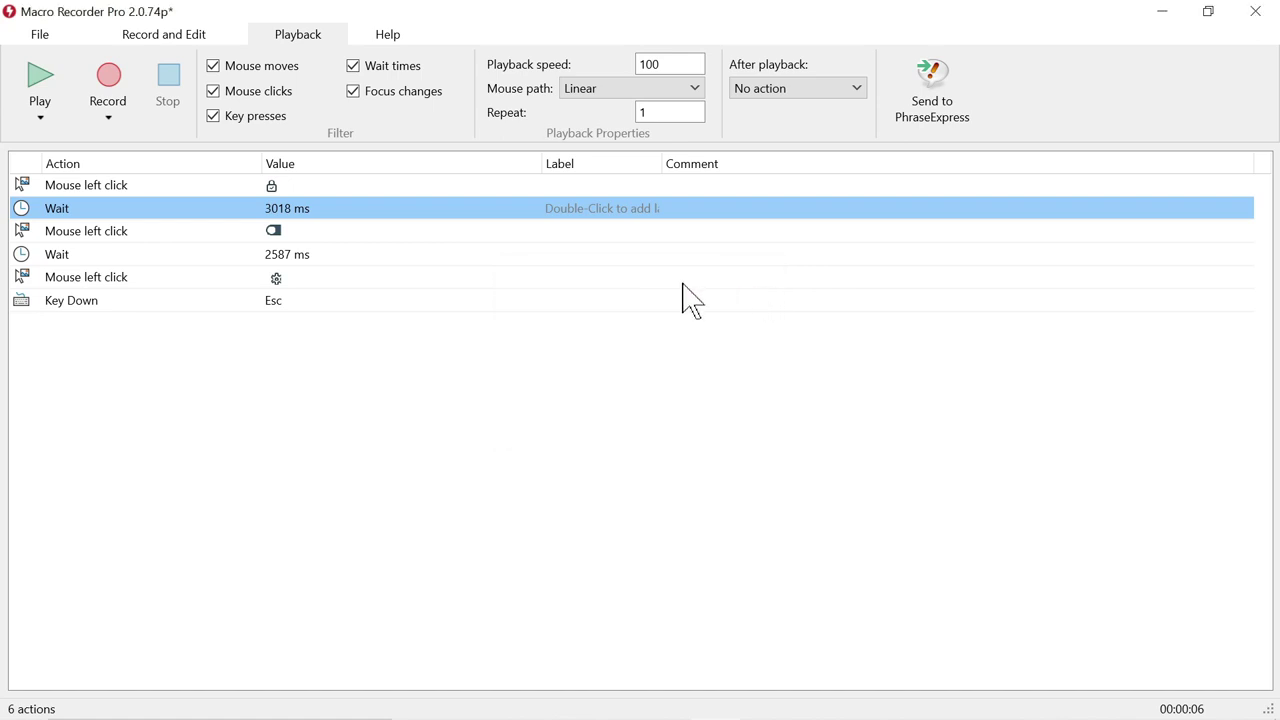
Step: Set the wait times after the lock icon click and after the toggle click to 150 ms each
{"action": "right_click", "coordinate": [298, 210]}
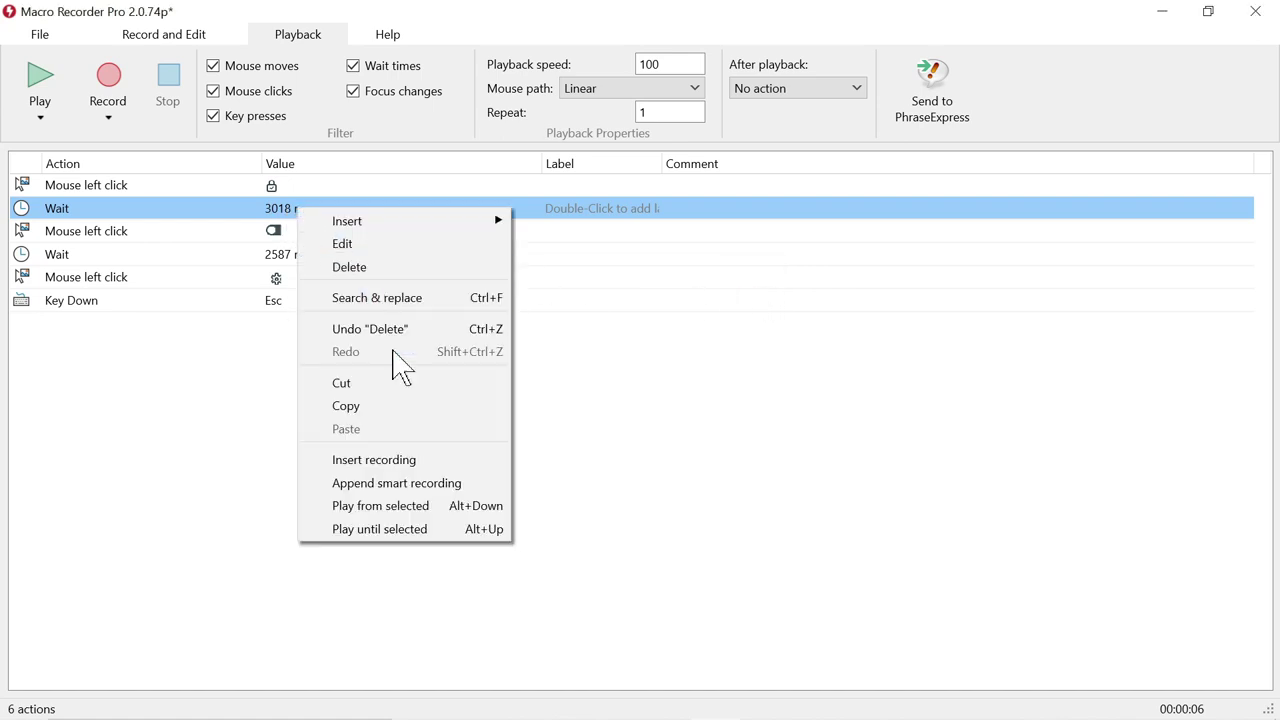
{"action": "left_click", "coordinate": [372, 244]}
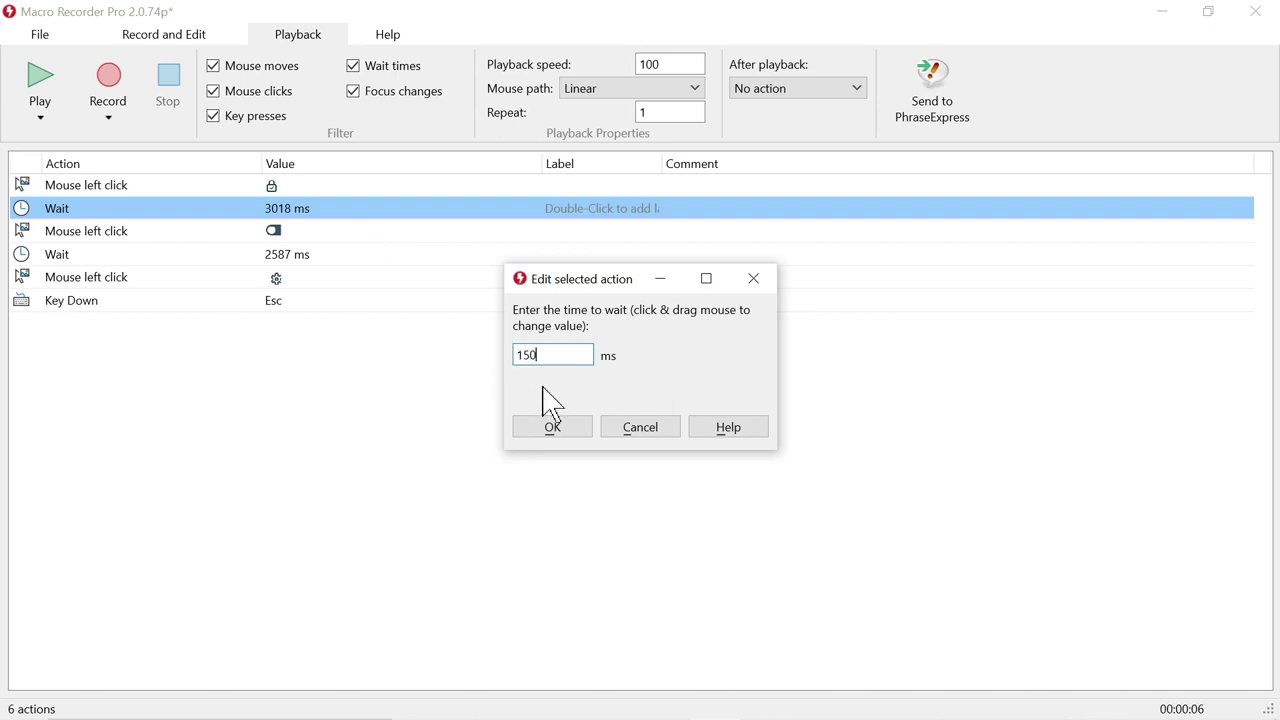
{"action": "key", "text": "Return"}
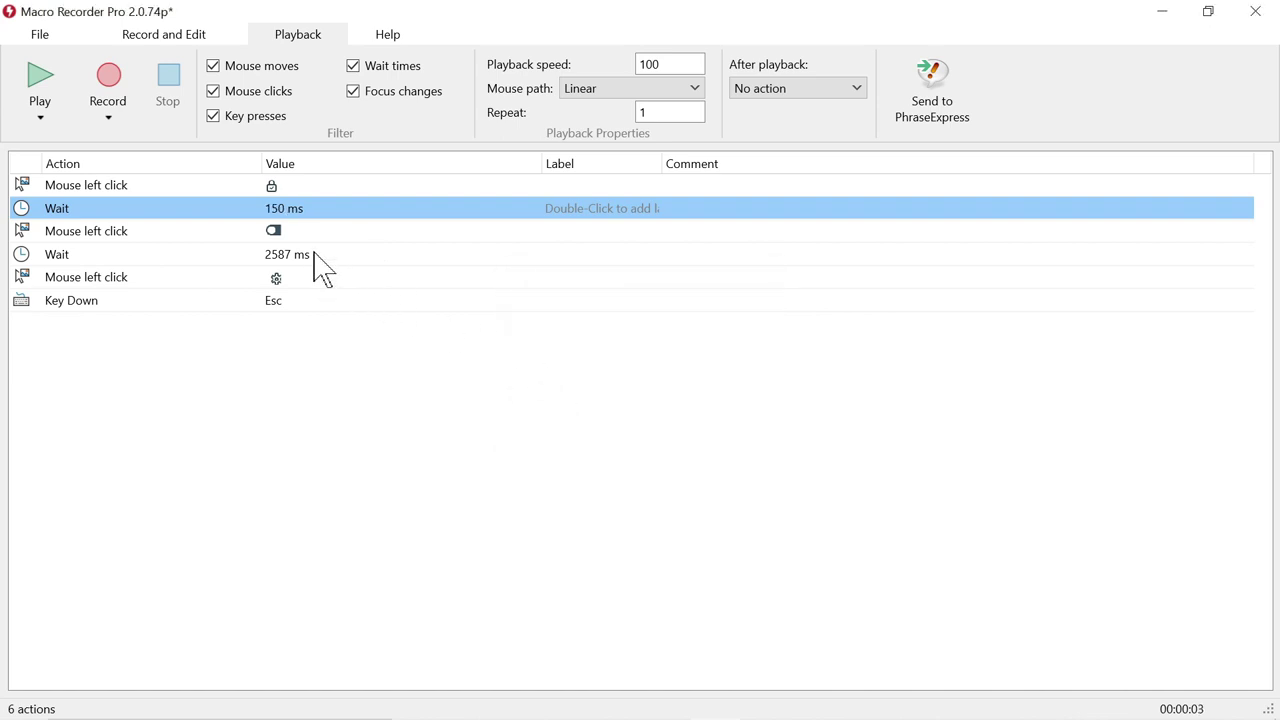
{"action": "double_click", "coordinate": [320, 258]}
{"action": "left_click", "coordinate": [565, 362]}
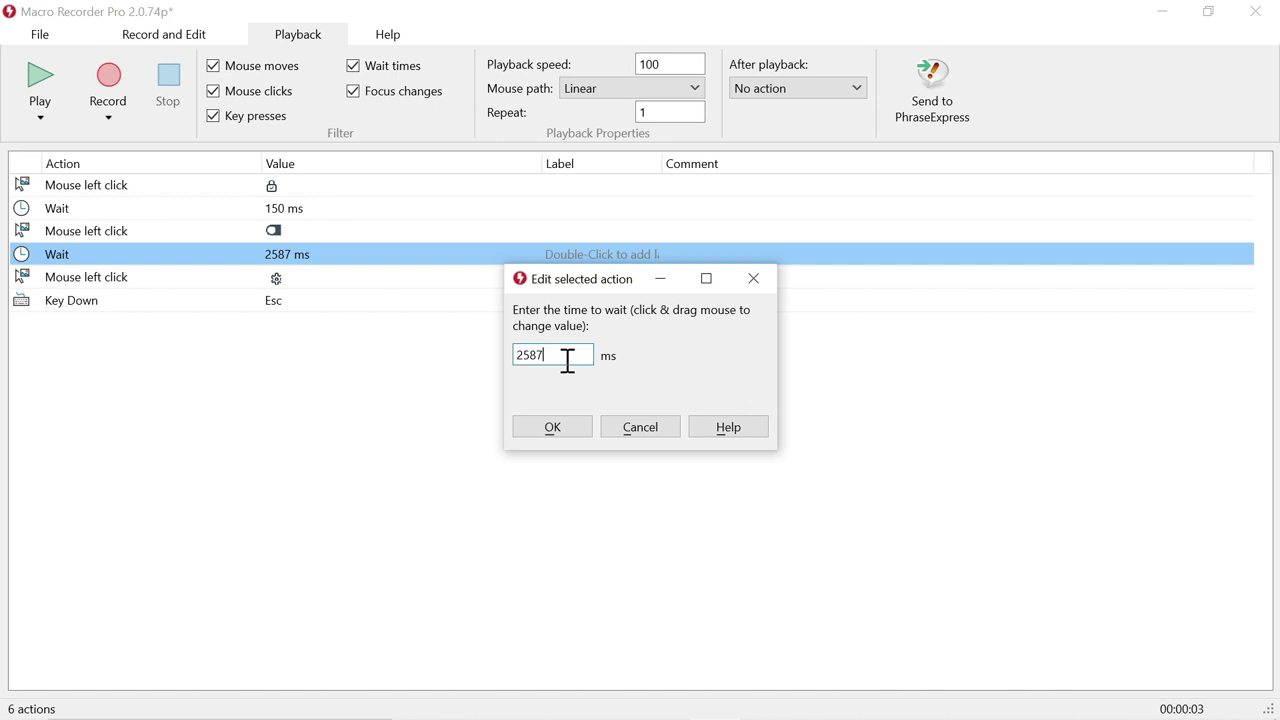
{"action": "key", "text": "Return"}
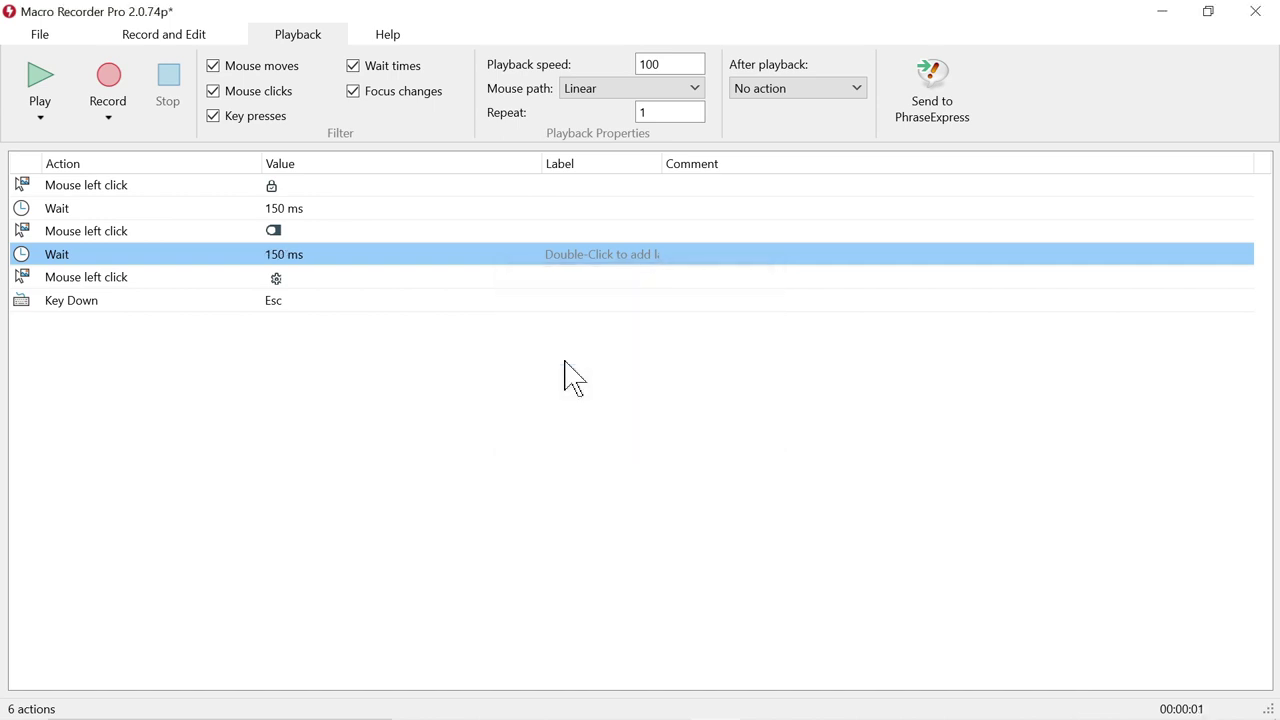
Step: Delete the Esc Key Down action at the end of the macro
{"action": "left_click", "coordinate": [289, 306]}
{"action": "right_click", "coordinate": [289, 306]}
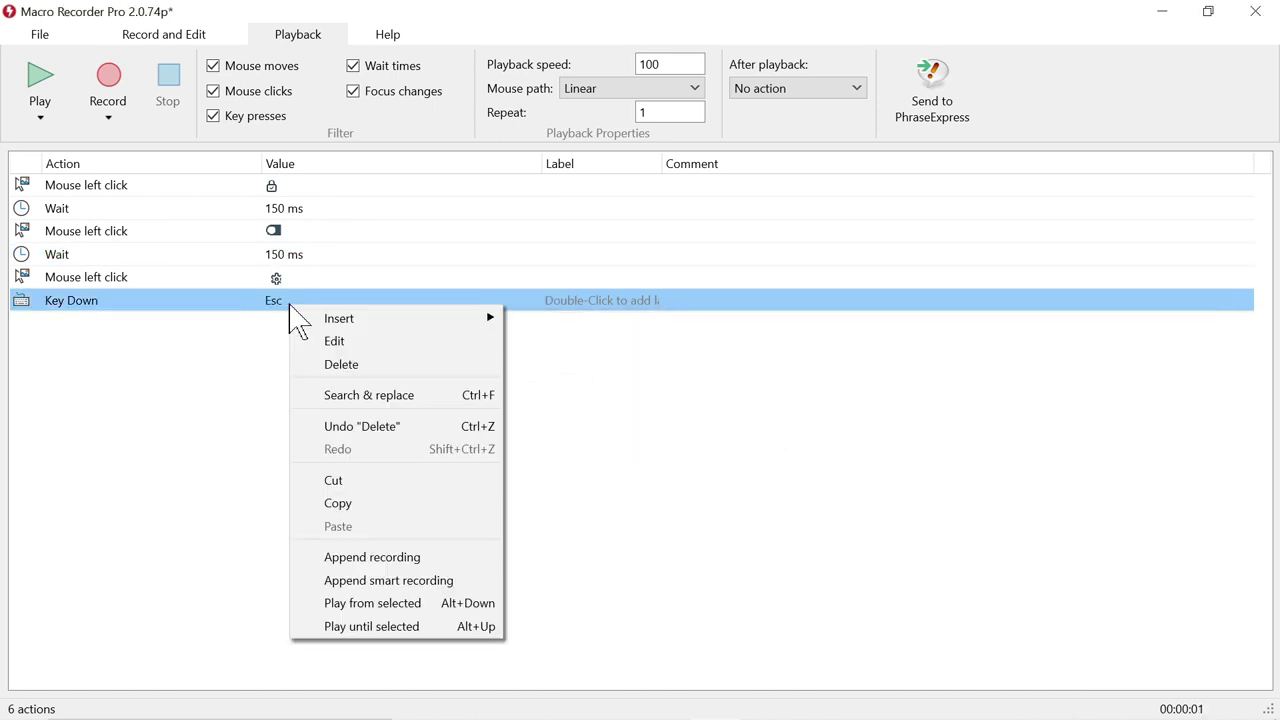
{"action": "left_click", "coordinate": [364, 365]}
{"action": "left_click", "coordinate": [600, 404]}
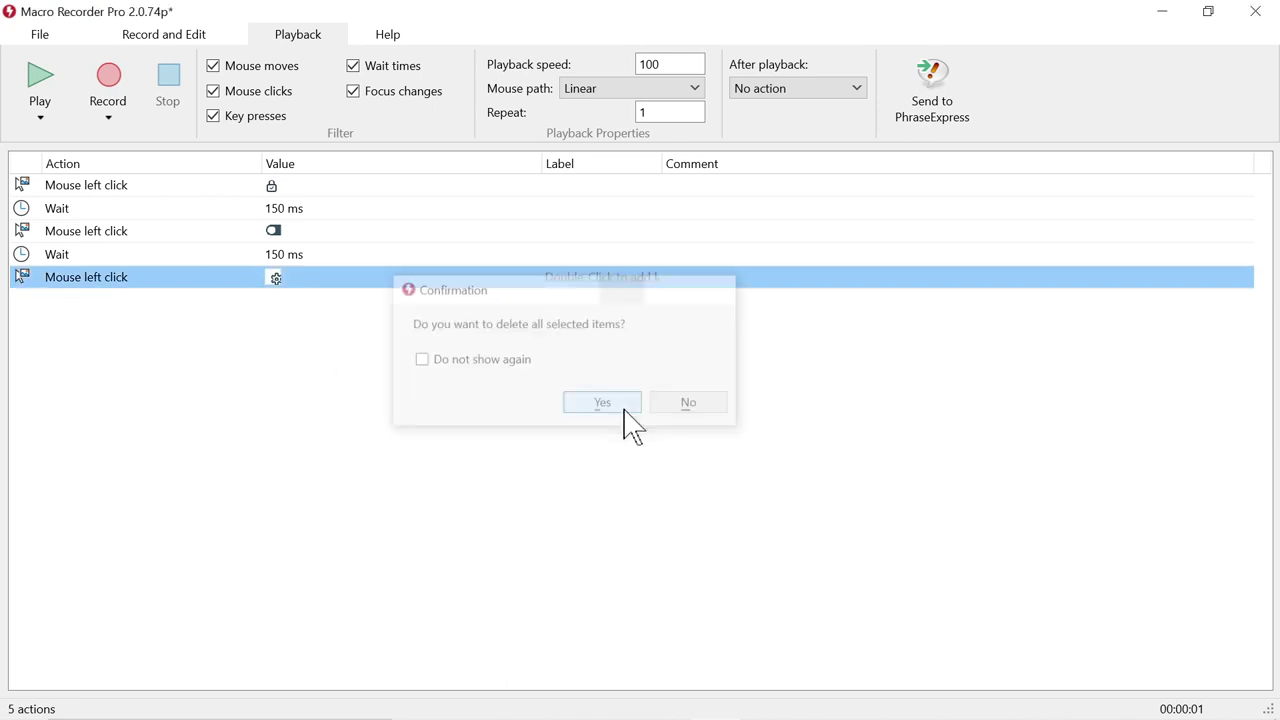
{"action": "left_click", "coordinate": [329, 189]}
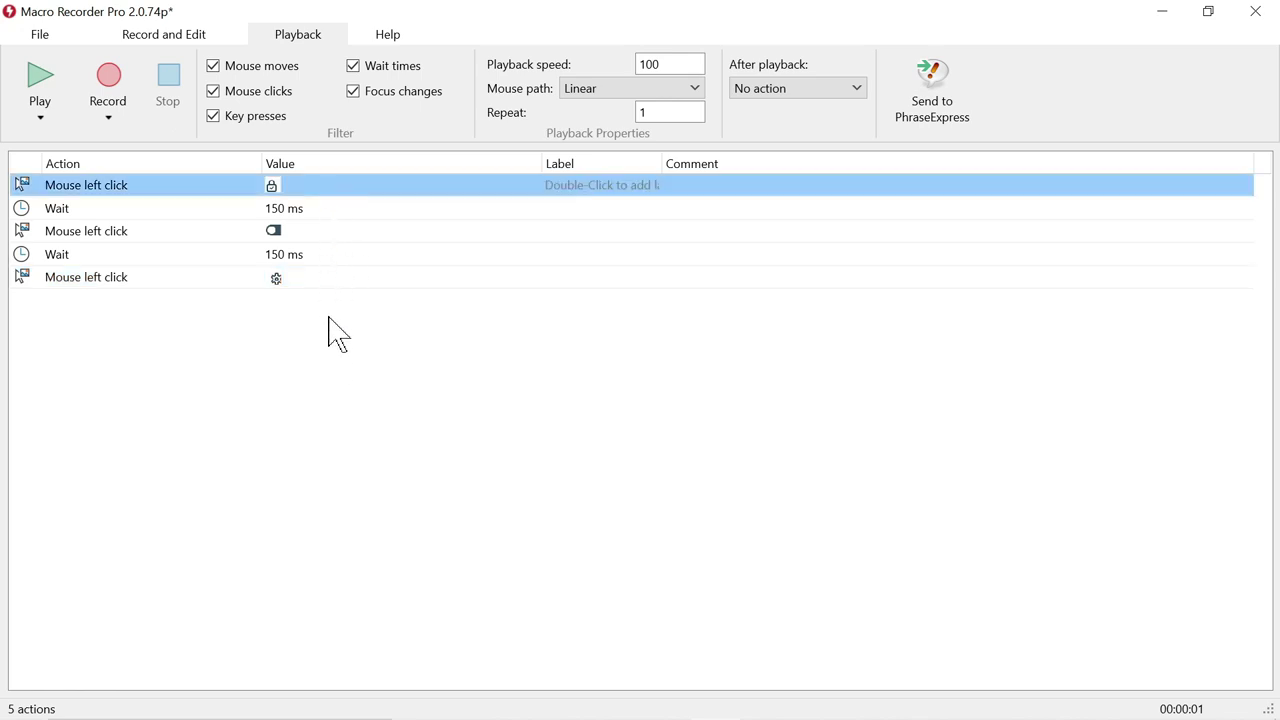
{"action": "left_click", "coordinate": [322, 279], "text": "shift"}
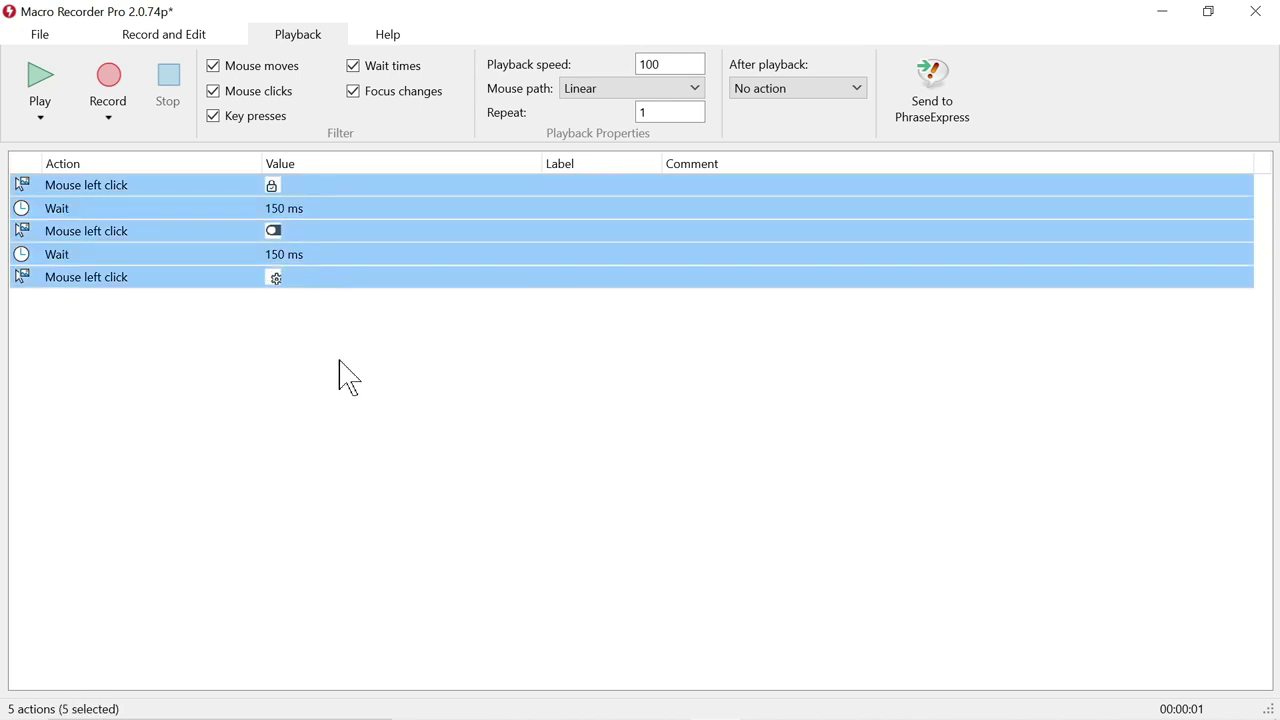
{"action": "left_click", "coordinate": [315, 202]}
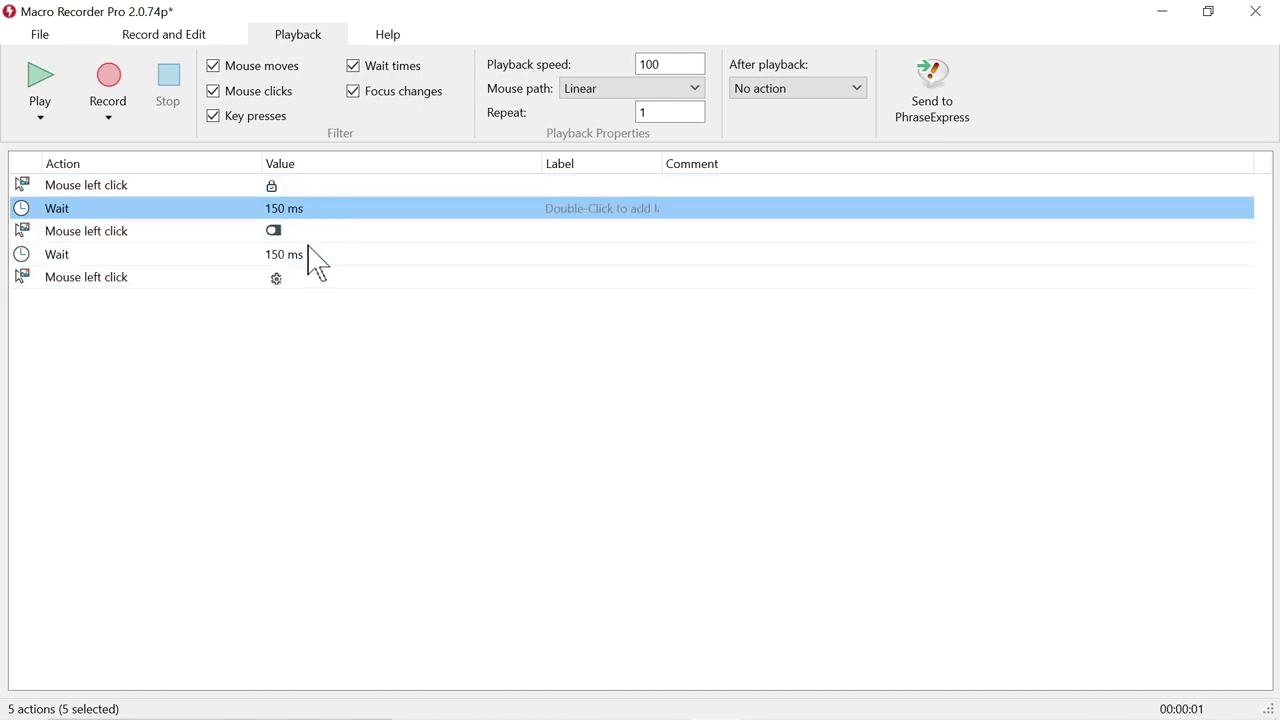
{"action": "left_click", "coordinate": [312, 254]}
Step: Switch to Vimeo and run the macro on "WCBUSINESS Narration2 Change the due date" to allow downloads and open its advanced settings
{"action": "key", "text": "alt+Tab"}
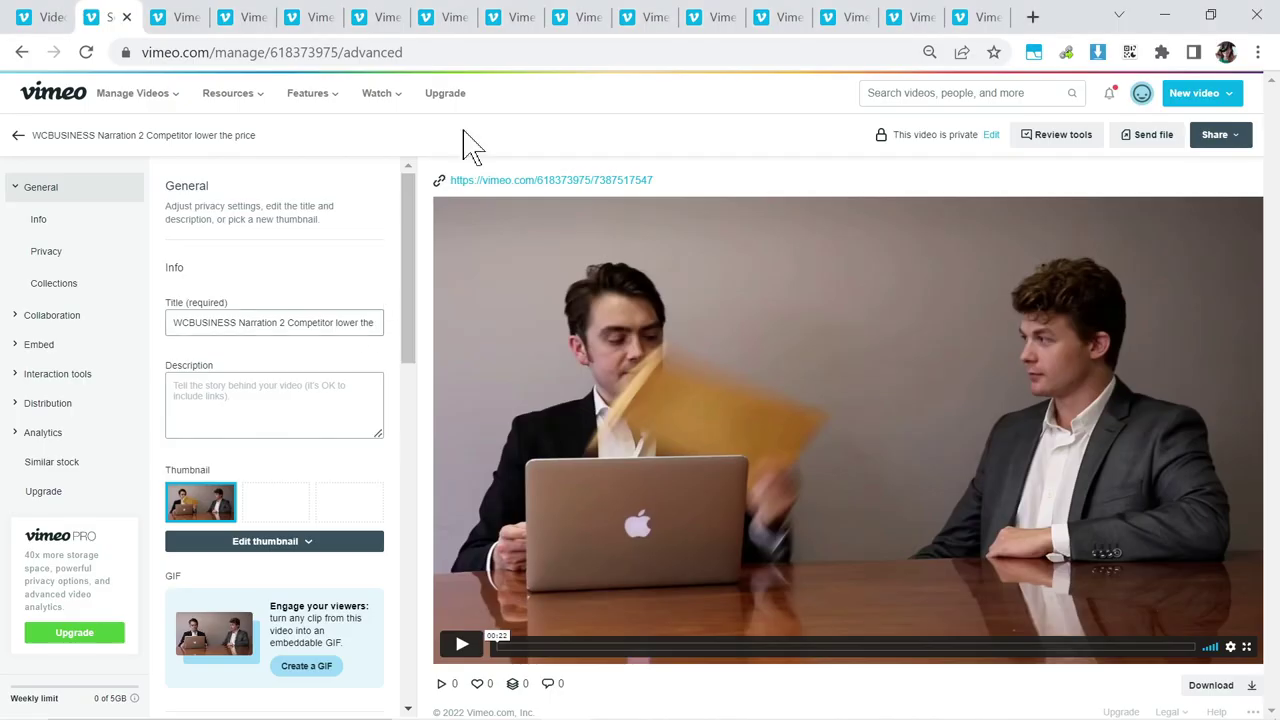
{"action": "key", "text": "ctrl+Tab"}
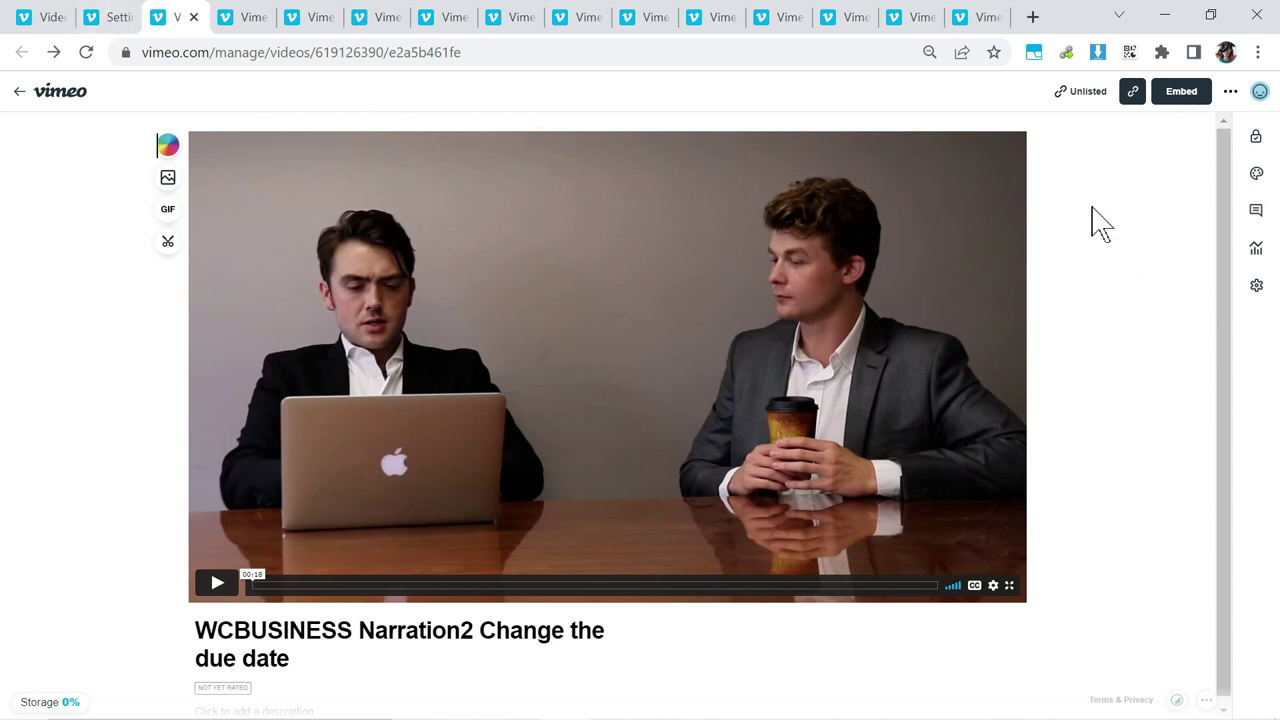
{"action": "left_click", "coordinate": [1256, 136]}
{"action": "left_click", "coordinate": [1089, 214]}
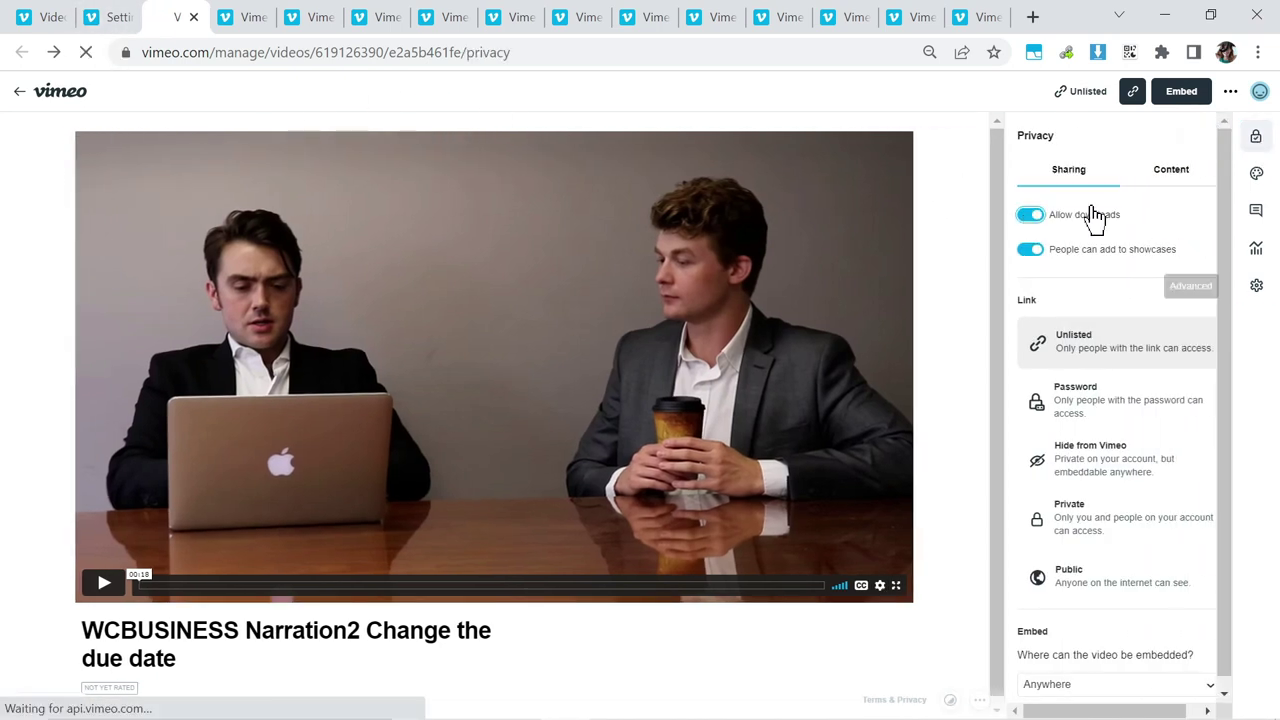
Step: Run the macro on "WCBUSINESS Narration 1 Government regulation" in the next tab to allow downloads and open its advanced settings
{"action": "key", "text": "ctrl+Tab"}
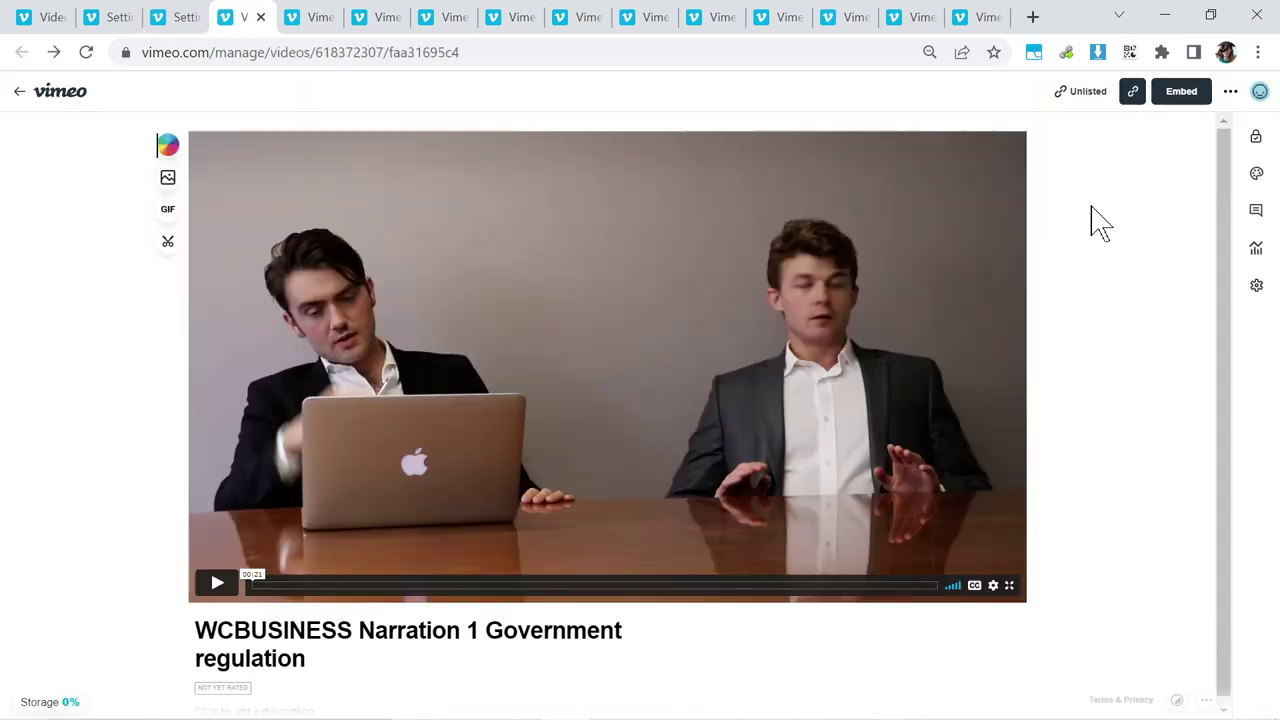
{"action": "left_click", "coordinate": [1256, 136]}
{"action": "left_click", "coordinate": [1030, 216]}
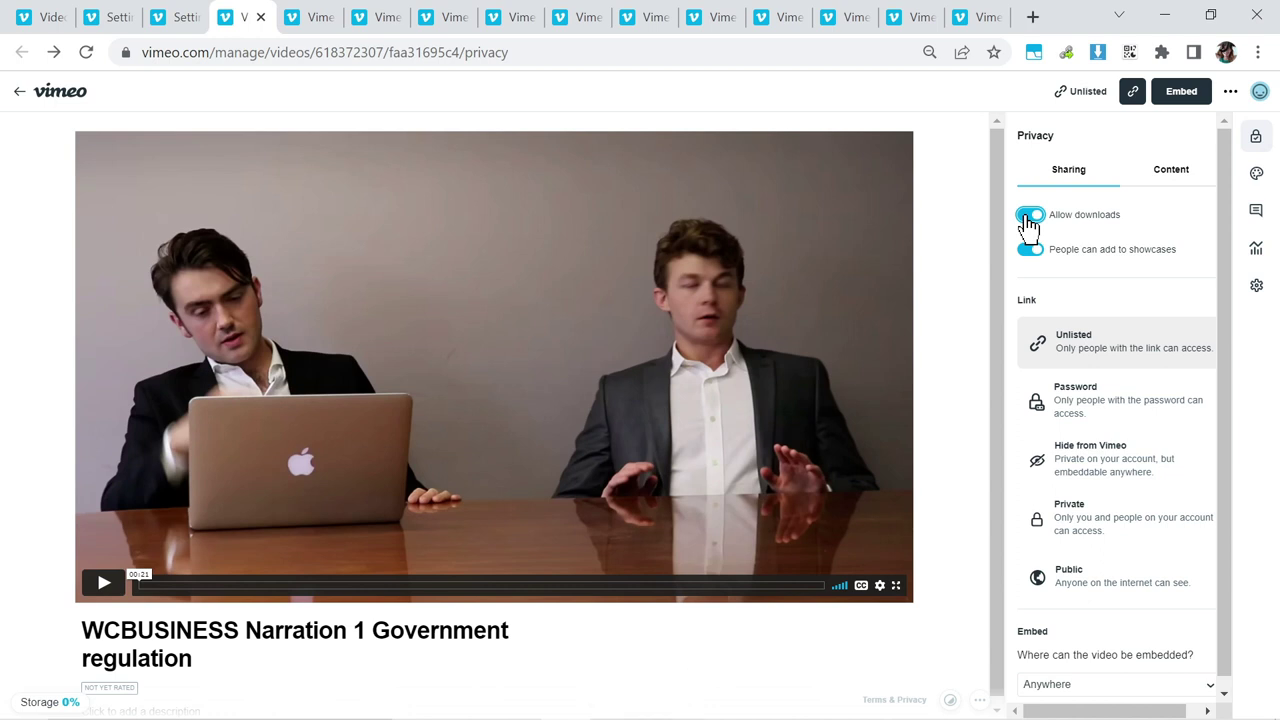
{"action": "left_click", "coordinate": [1256, 292]}
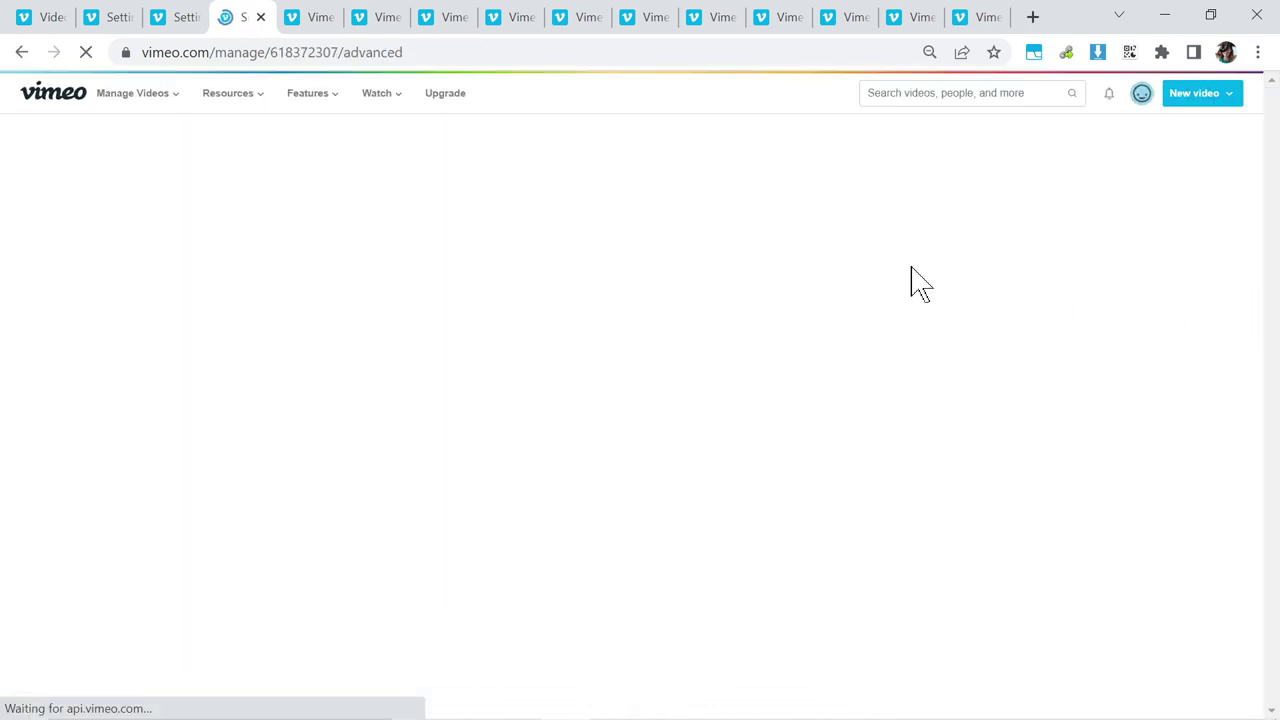
Step: Run the macro on "WCBUSINESS Narration1 Bidding for a contract" in the next tab to allow downloads and open its advanced settings
{"action": "key", "text": "ctrl+Tab"}
{"action": "left_click", "coordinate": [1256, 140]}
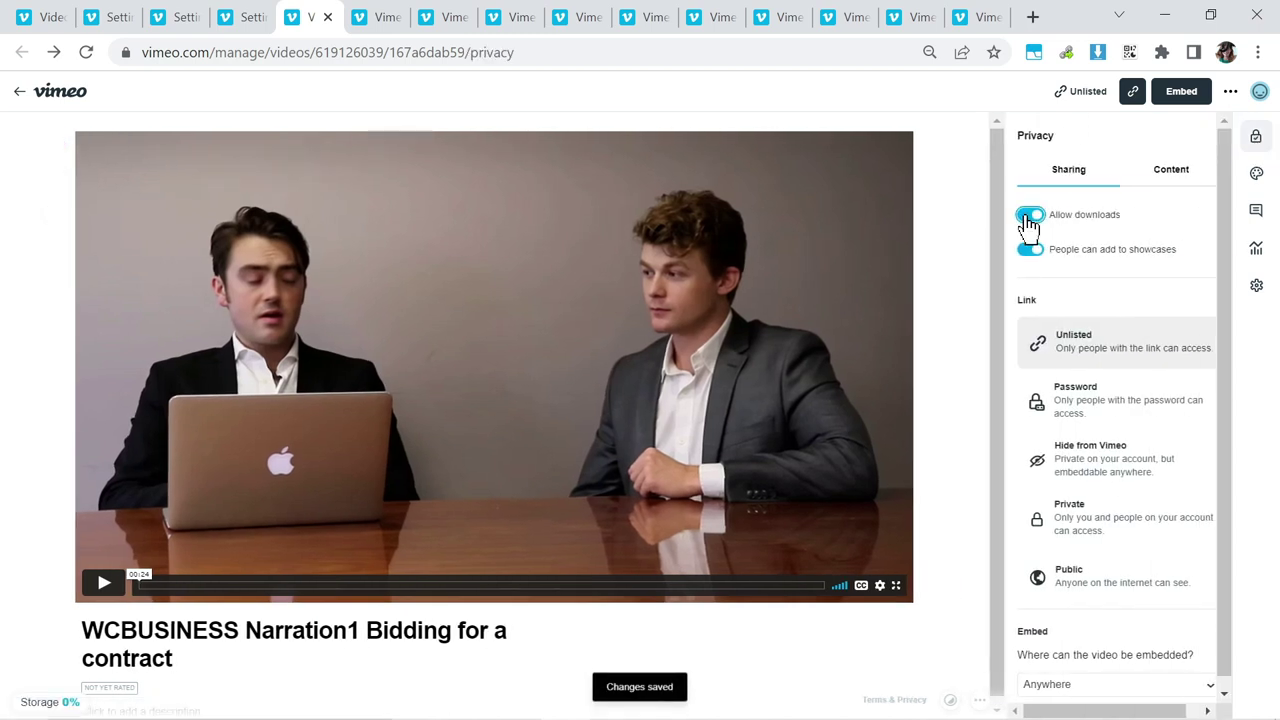
{"action": "left_click", "coordinate": [1257, 288]}
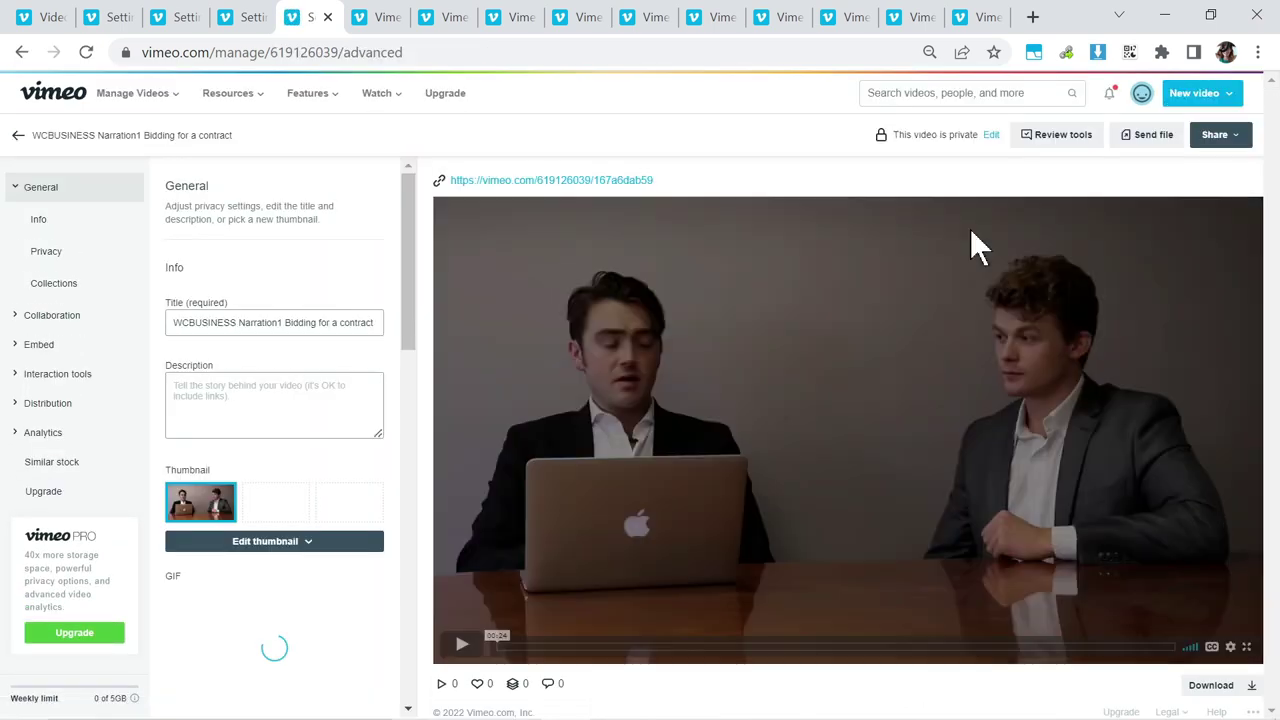
Step: Run the macro on "WCBUSINESS Introduction Wcbusiness2" in the next tab to allow downloads in its privacy settings
{"action": "key", "text": "ctrl+Tab"}
{"action": "left_click", "coordinate": [1256, 137]}
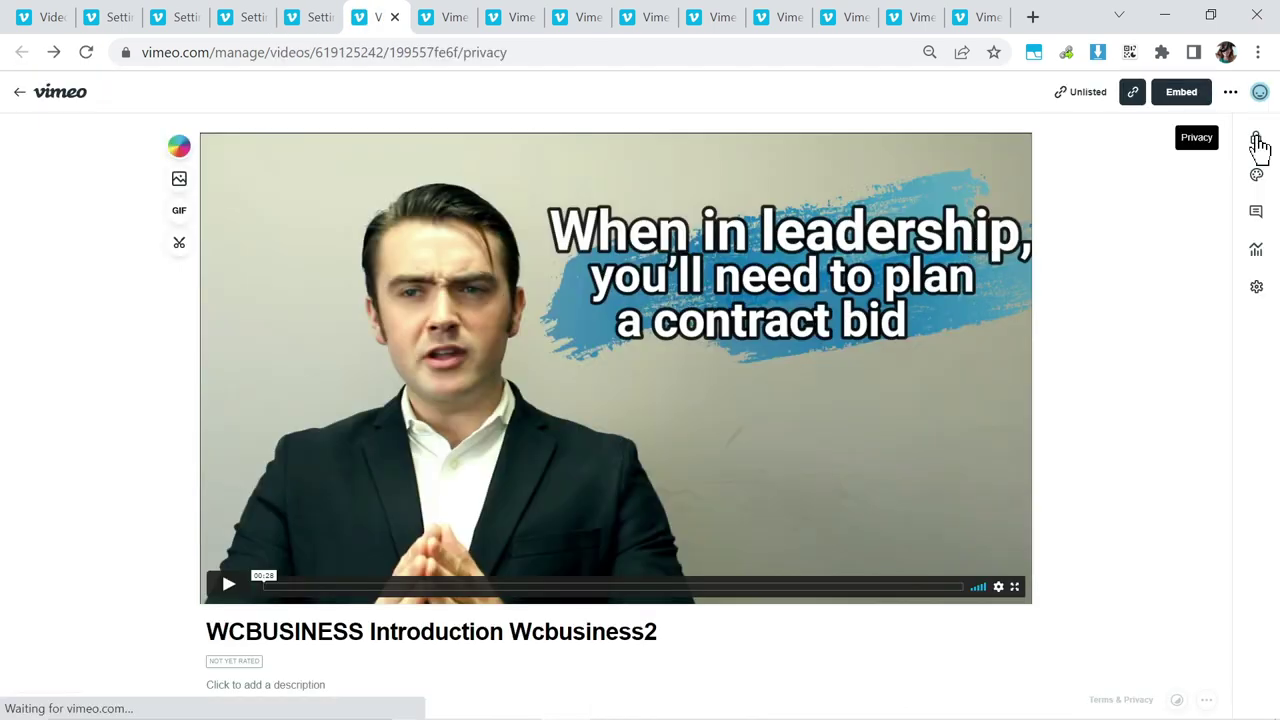
{"action": "left_click", "coordinate": [1030, 217]}
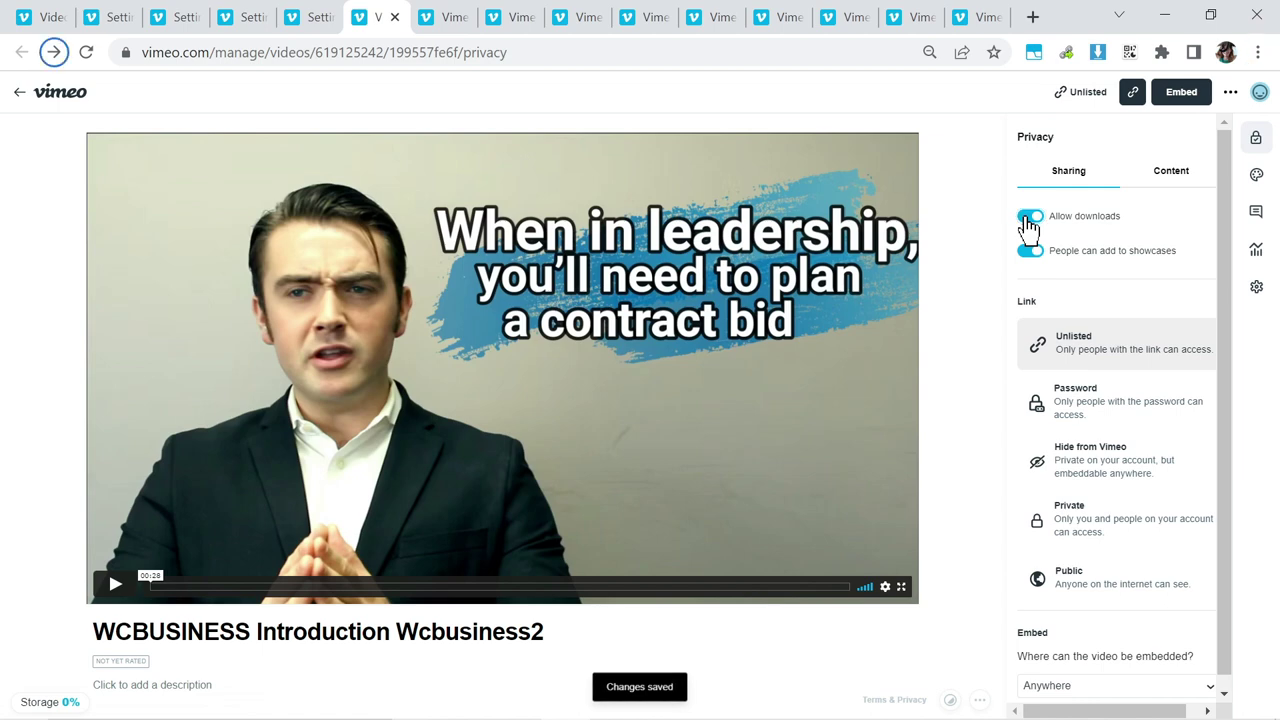
Step: Switch to Macro Recorder, inspect the captured image of the gear icon click, and delete that action
{"action": "key", "text": "alt+Tab"}
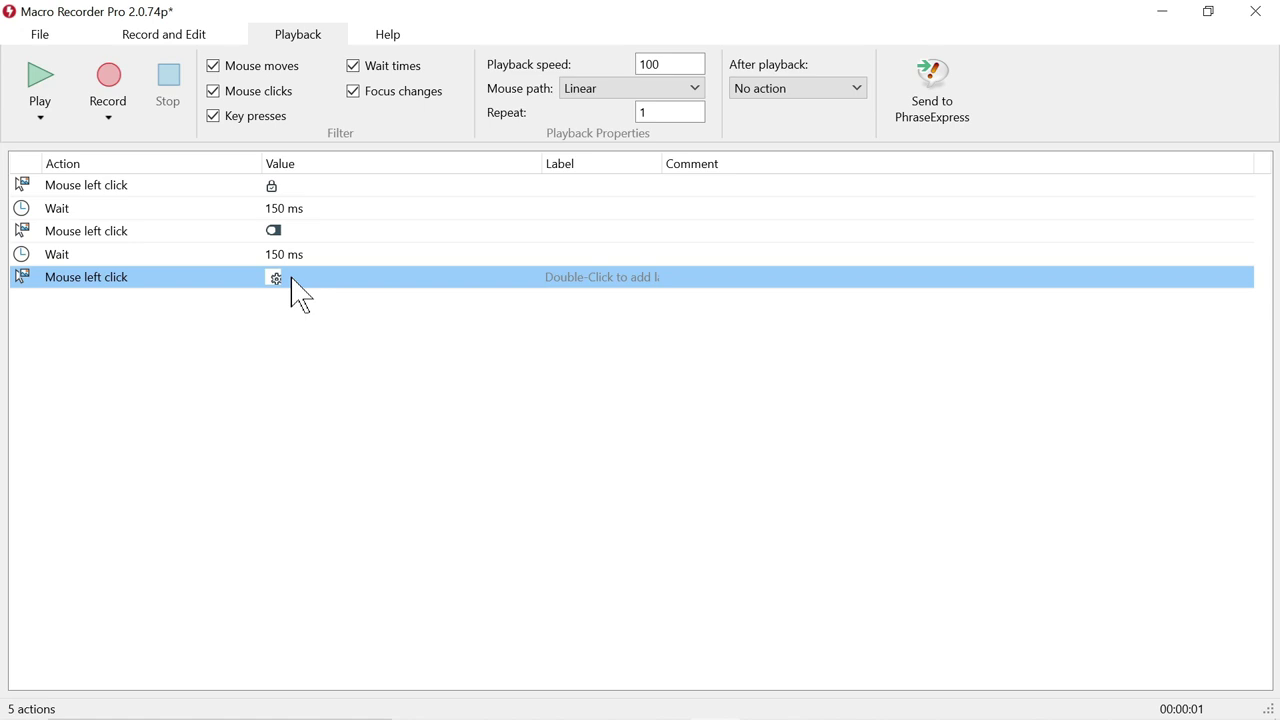
{"action": "double_click", "coordinate": [300, 293]}
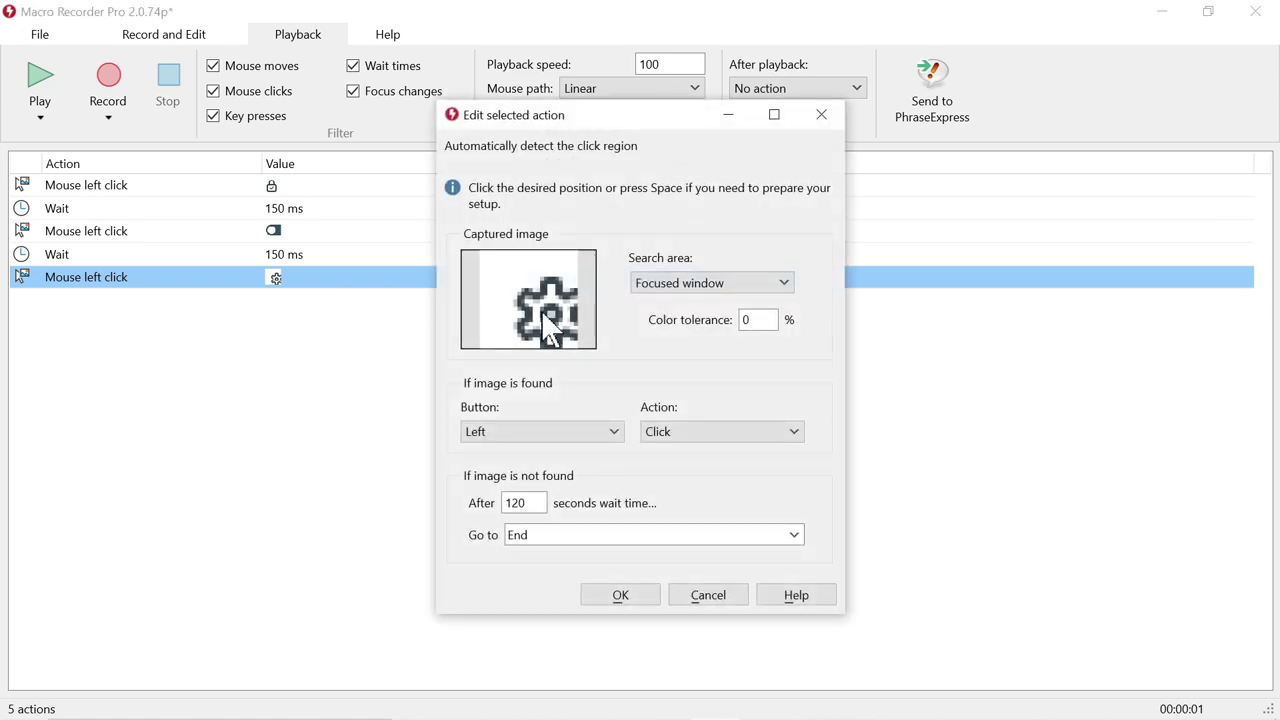
{"action": "left_click", "coordinate": [708, 598]}
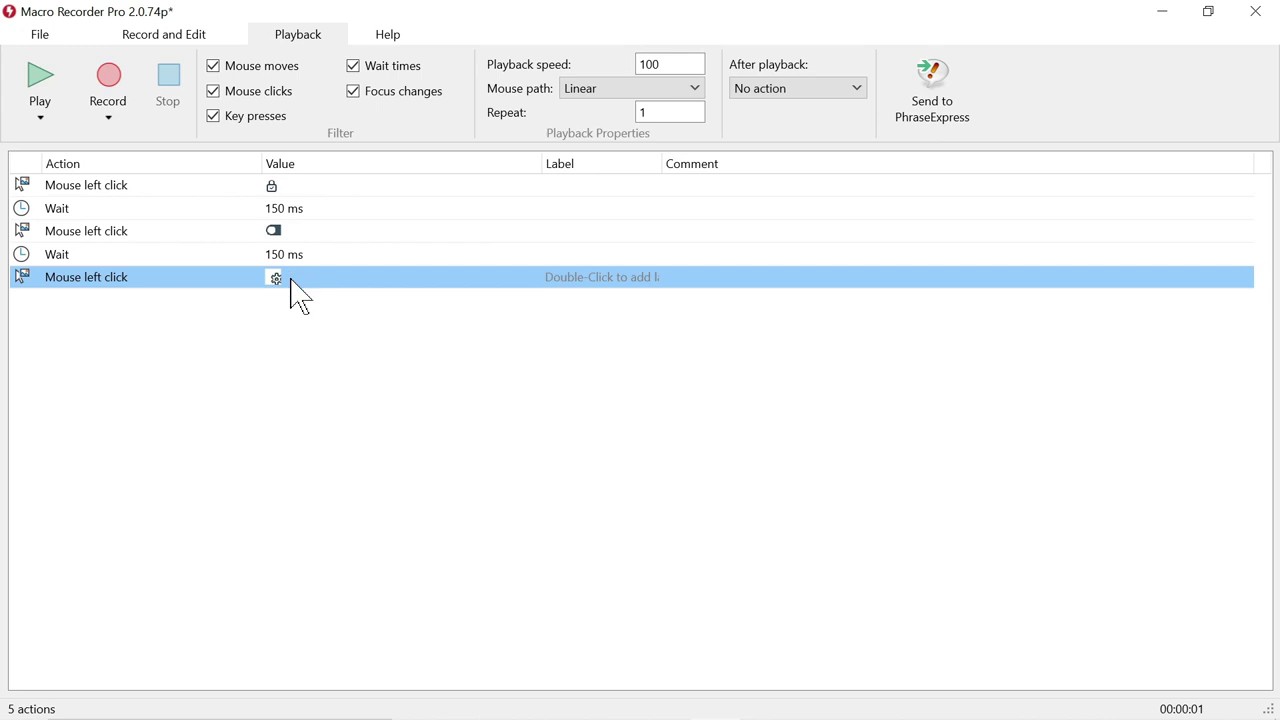
{"action": "key", "text": "Delete"}
{"action": "left_click", "coordinate": [608, 406]}
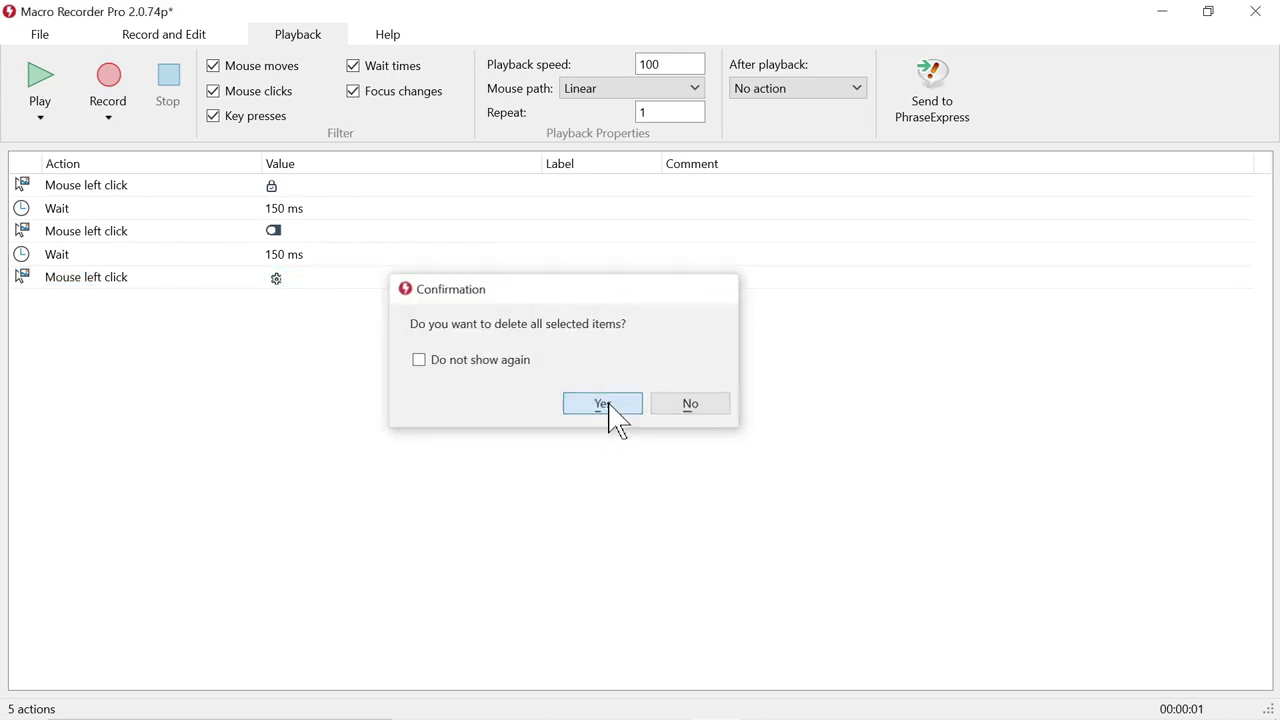
Step: Add a left smart click at the macro's end that captures the full gear icon on the "WCBUSINESS Introduction Wcbusiness2" Vimeo page
{"action": "left_click", "coordinate": [163, 40]}
{"action": "left_click", "coordinate": [226, 117]}
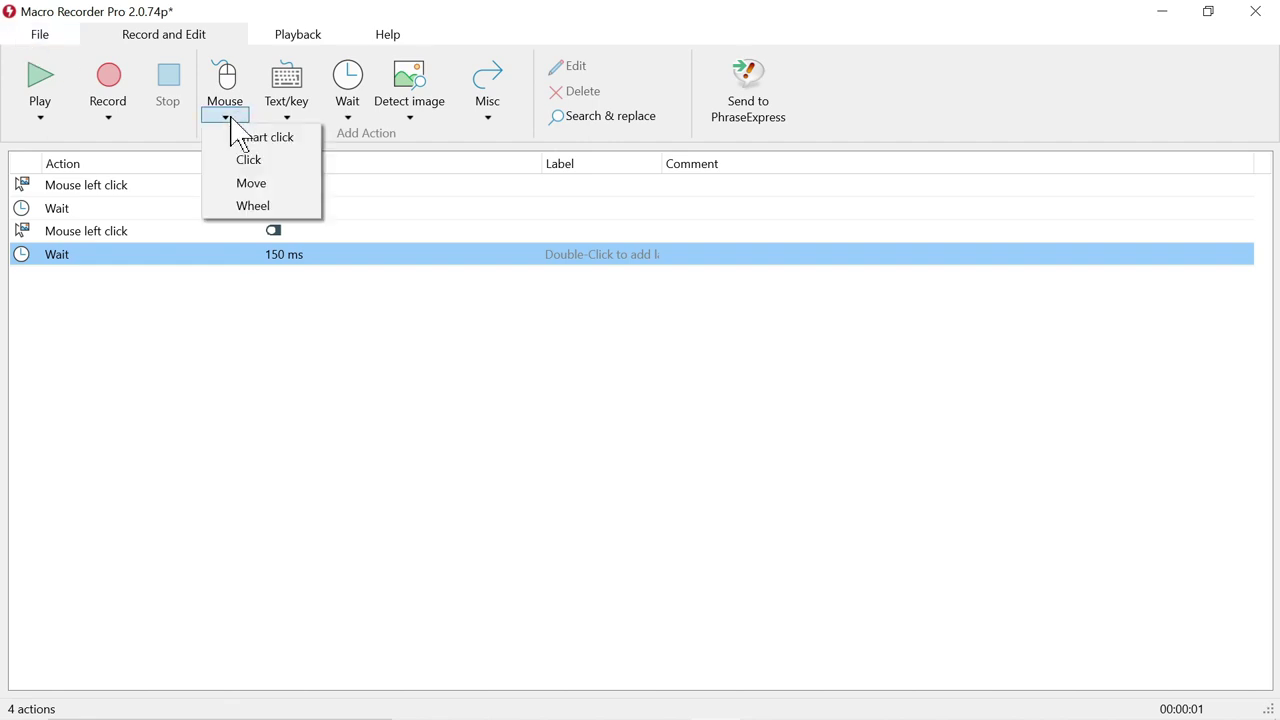
{"action": "left_click", "coordinate": [247, 138]}
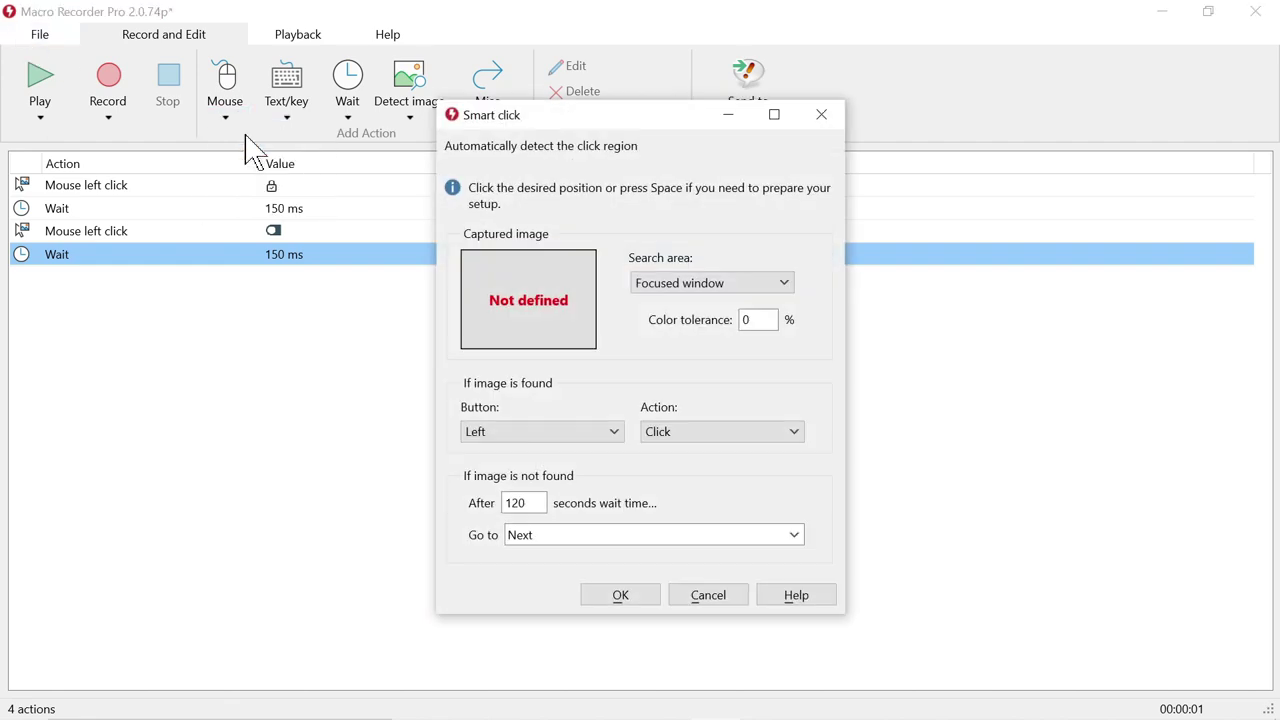
{"action": "key", "text": "alt+Tab"}
{"action": "left_click", "coordinate": [605, 240]}
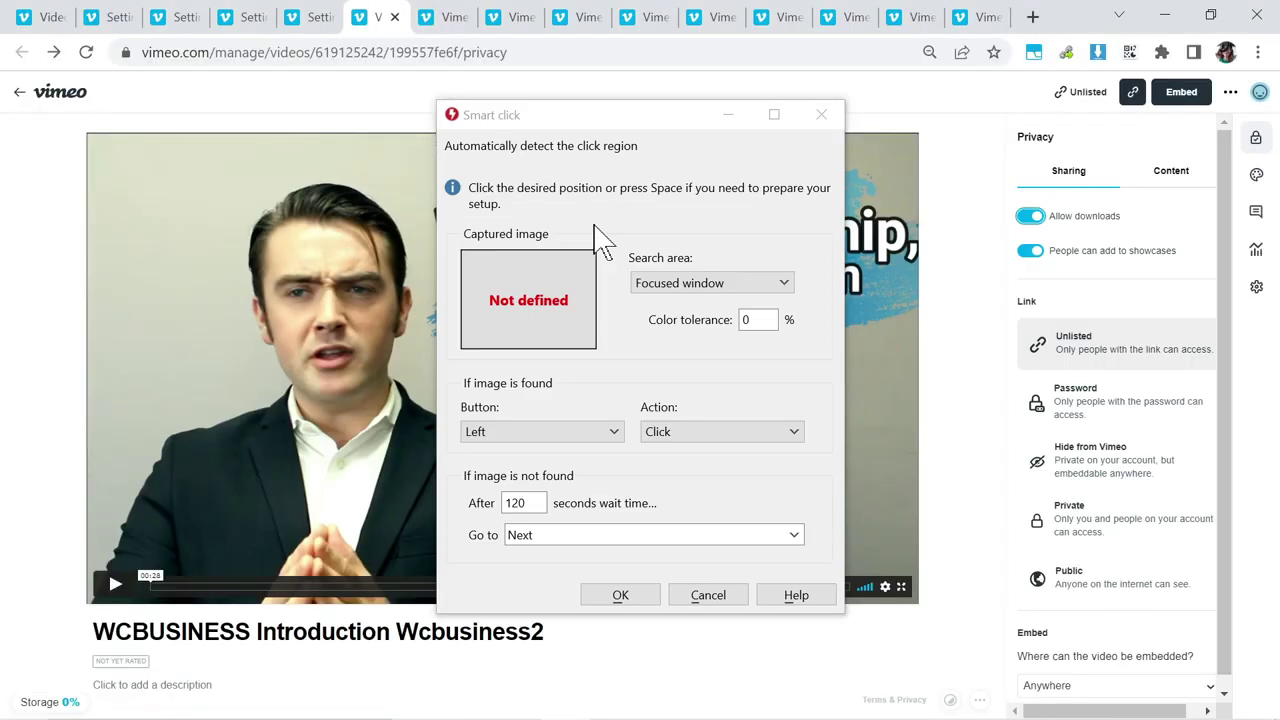
{"action": "left_click", "coordinate": [1257, 292]}
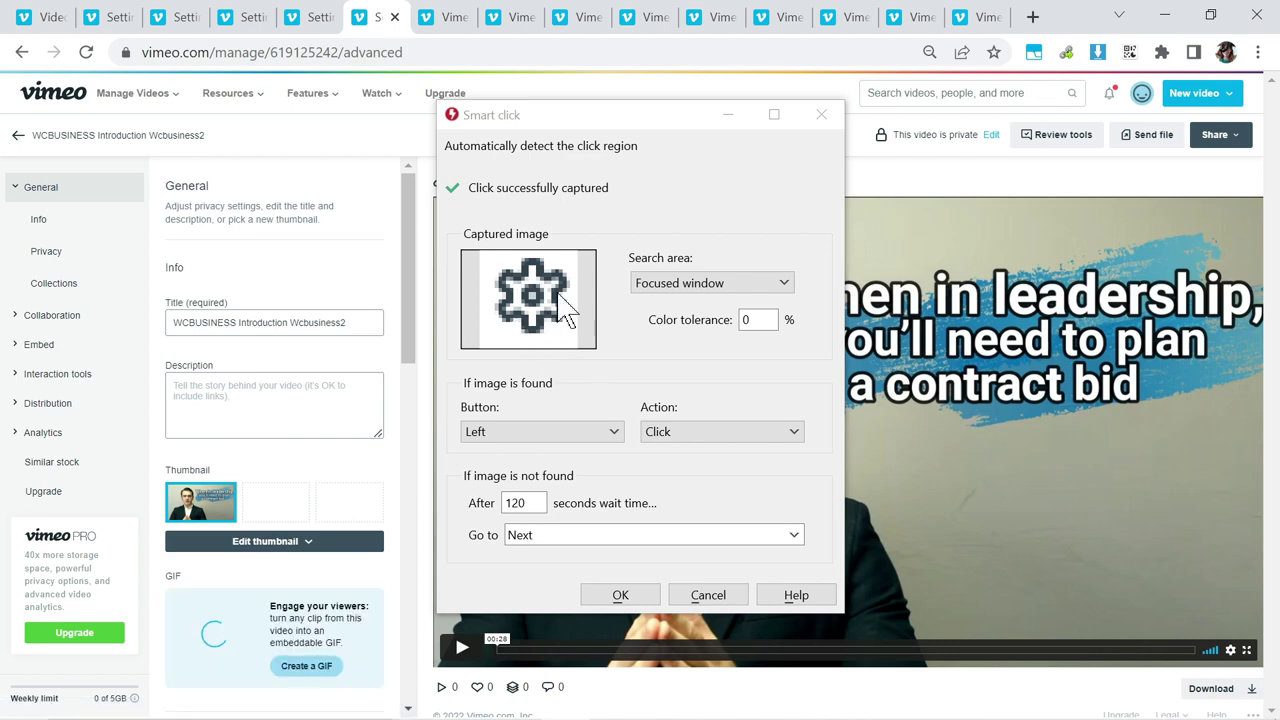
{"action": "left_click", "coordinate": [630, 598]}
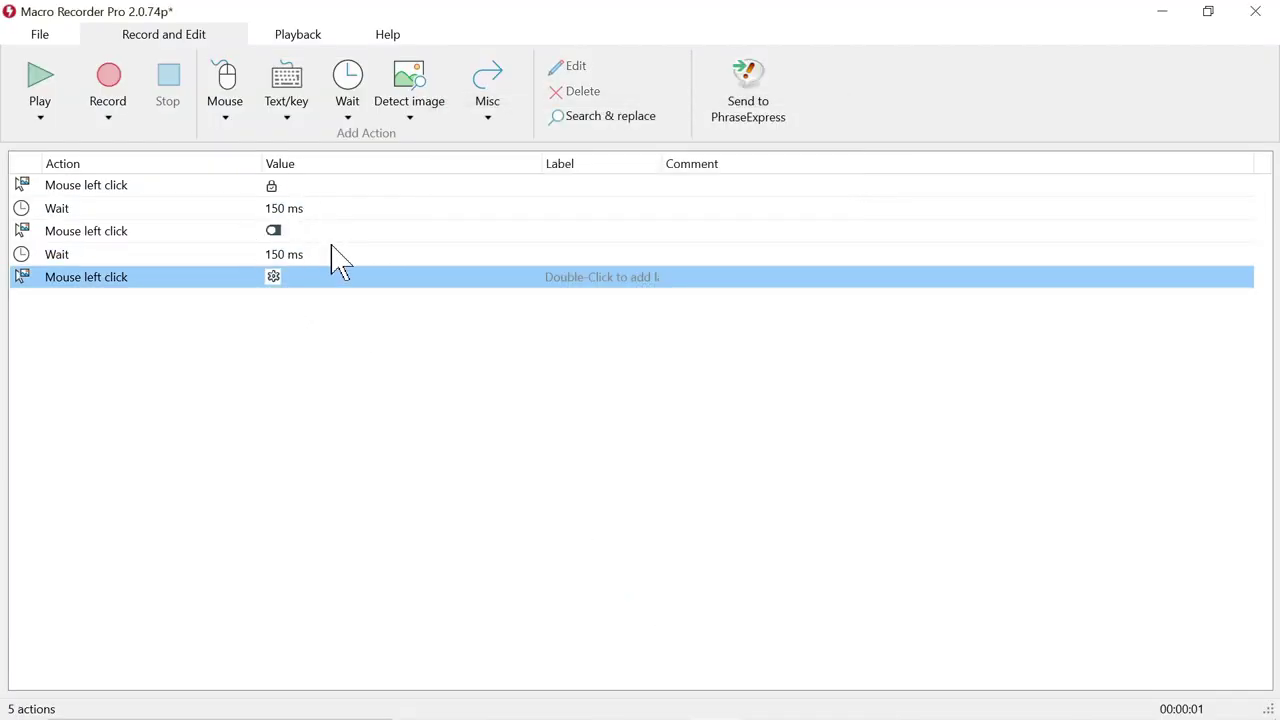
Step: Switch to the browser and run the macro on "WCBUSINESS Introduction Shifting Gears" in the next tab to allow downloads and open its advanced settings
{"action": "key", "text": "alt+Tab"}
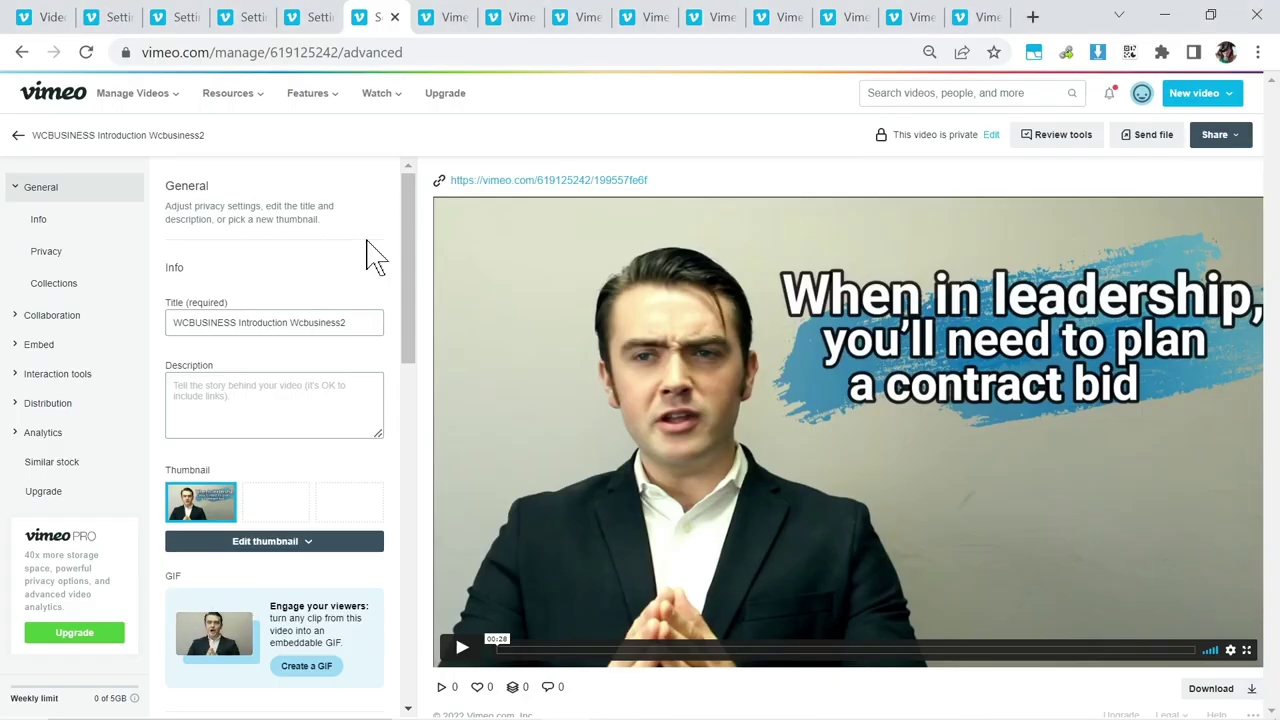
{"action": "left_click", "coordinate": [482, 177]}
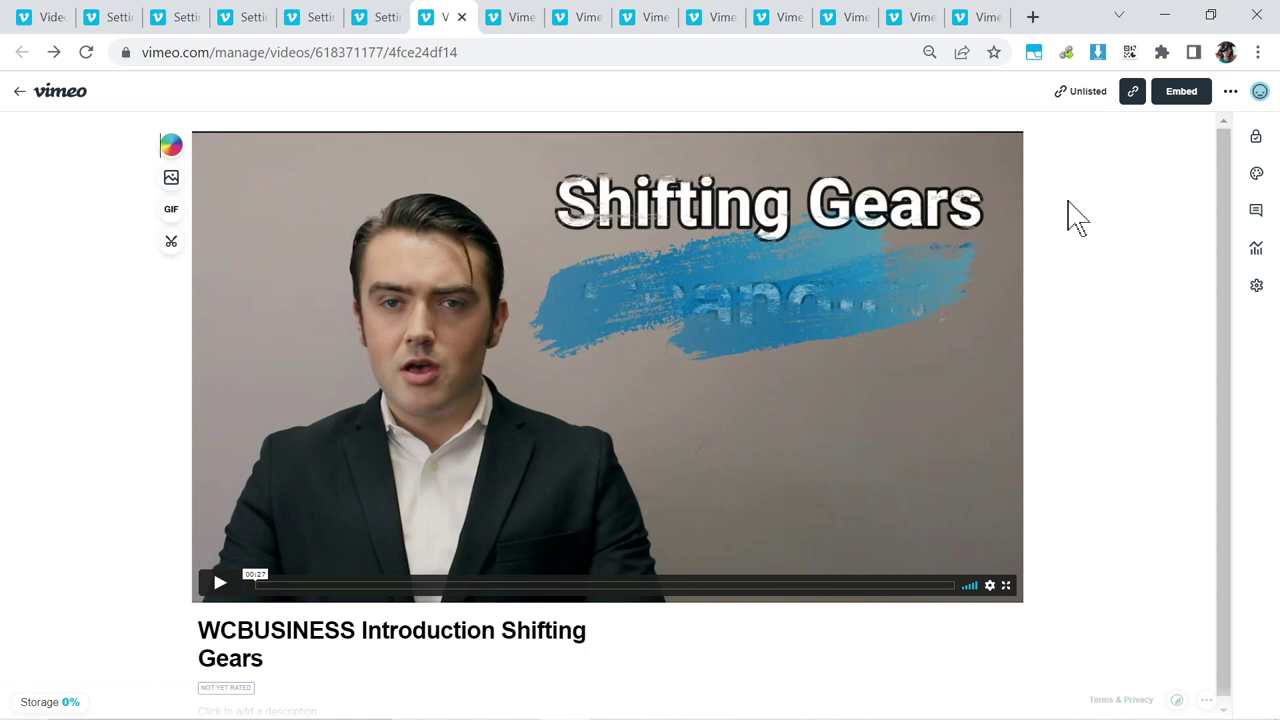
{"action": "left_click", "coordinate": [1256, 137]}
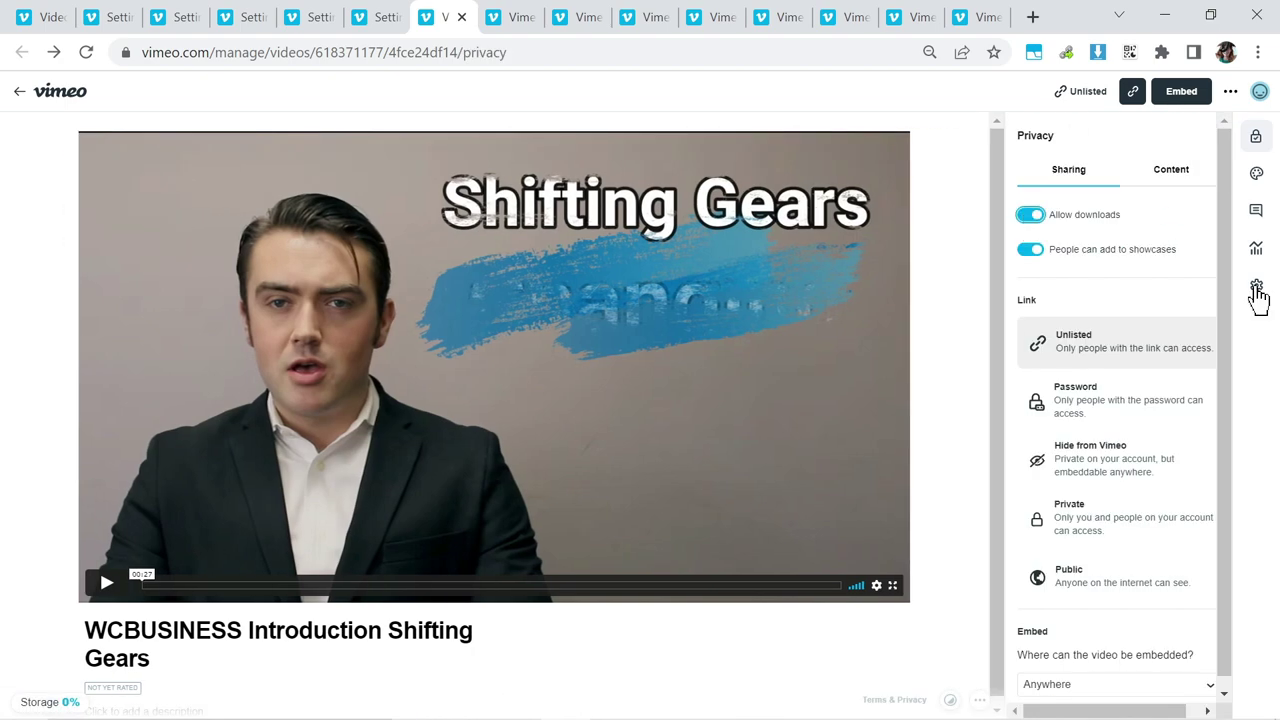
{"action": "left_click", "coordinate": [1256, 287]}
Step: Run the macro on "WCBUSINESS Increase Sales Margin" in the next tab to allow downloads and open its advanced settings
{"action": "key", "text": "ctrl+Tab"}
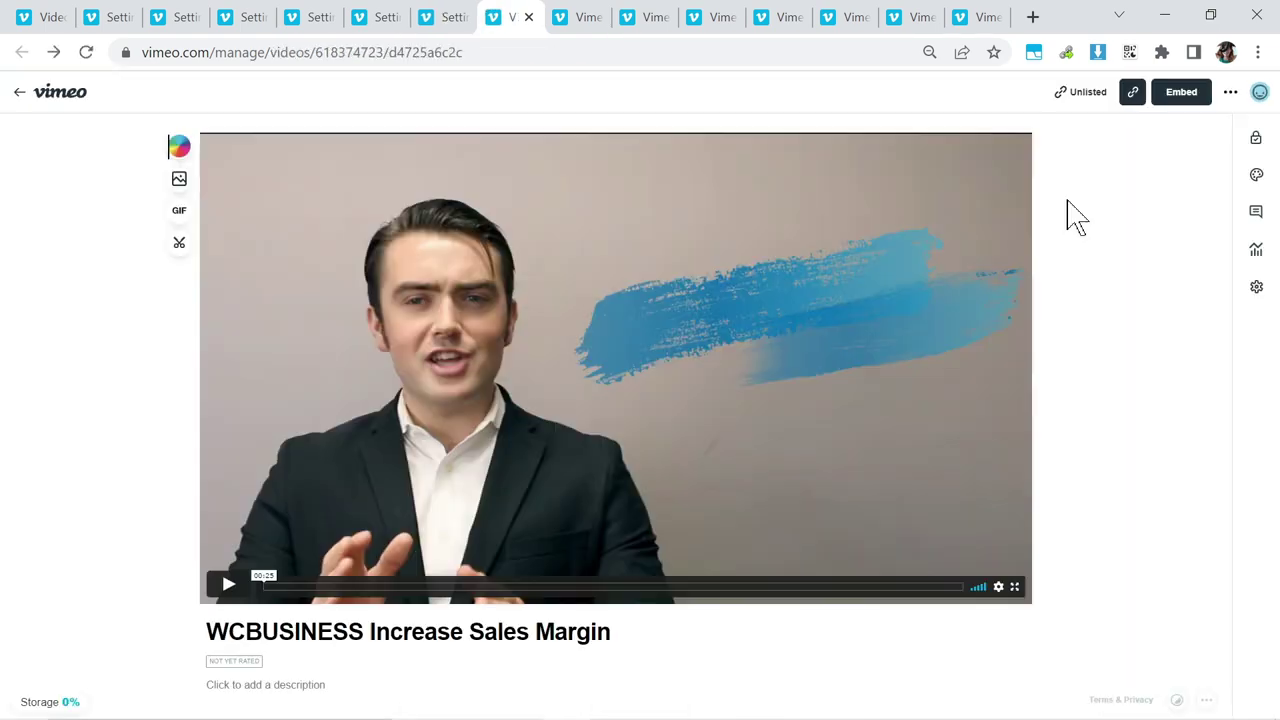
{"action": "left_click", "coordinate": [1256, 140]}
{"action": "left_click", "coordinate": [1029, 217]}
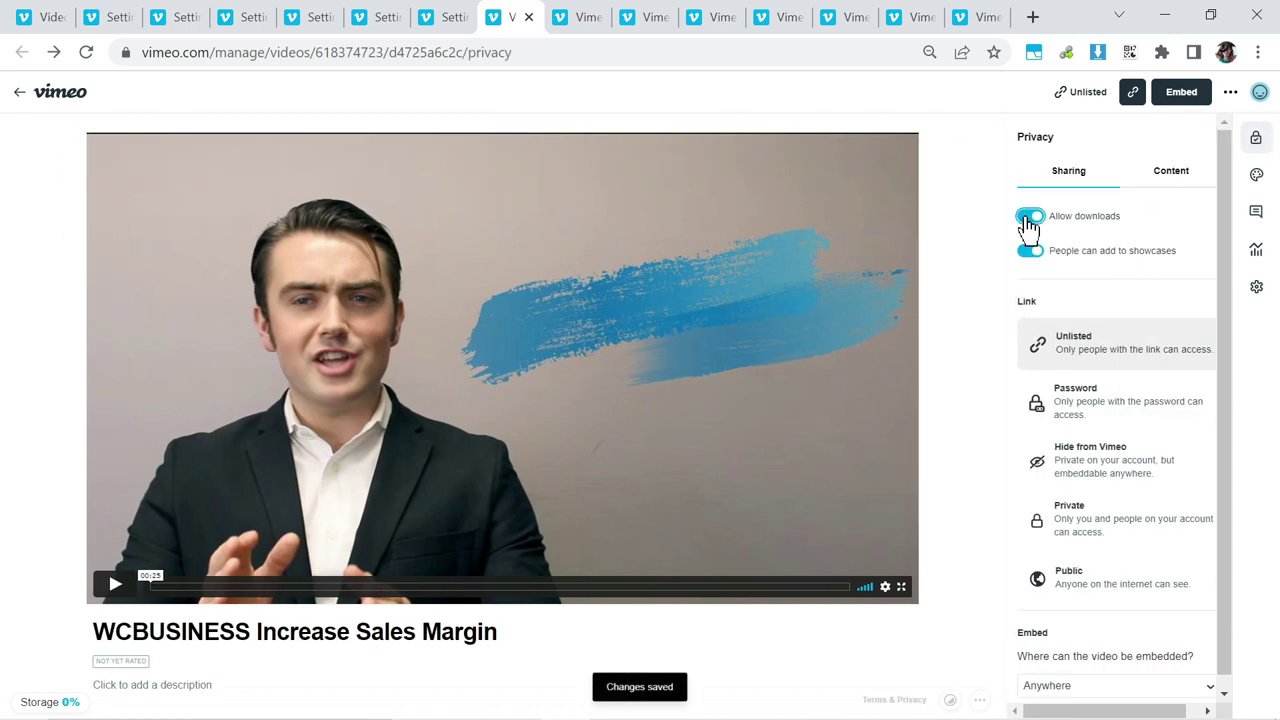
{"action": "left_click", "coordinate": [1257, 292]}
Step: Run the macro on "WCBUSINESS Government Regulation" in the next tab to allow downloads in its privacy settings
{"action": "key", "text": "ctrl+Tab"}
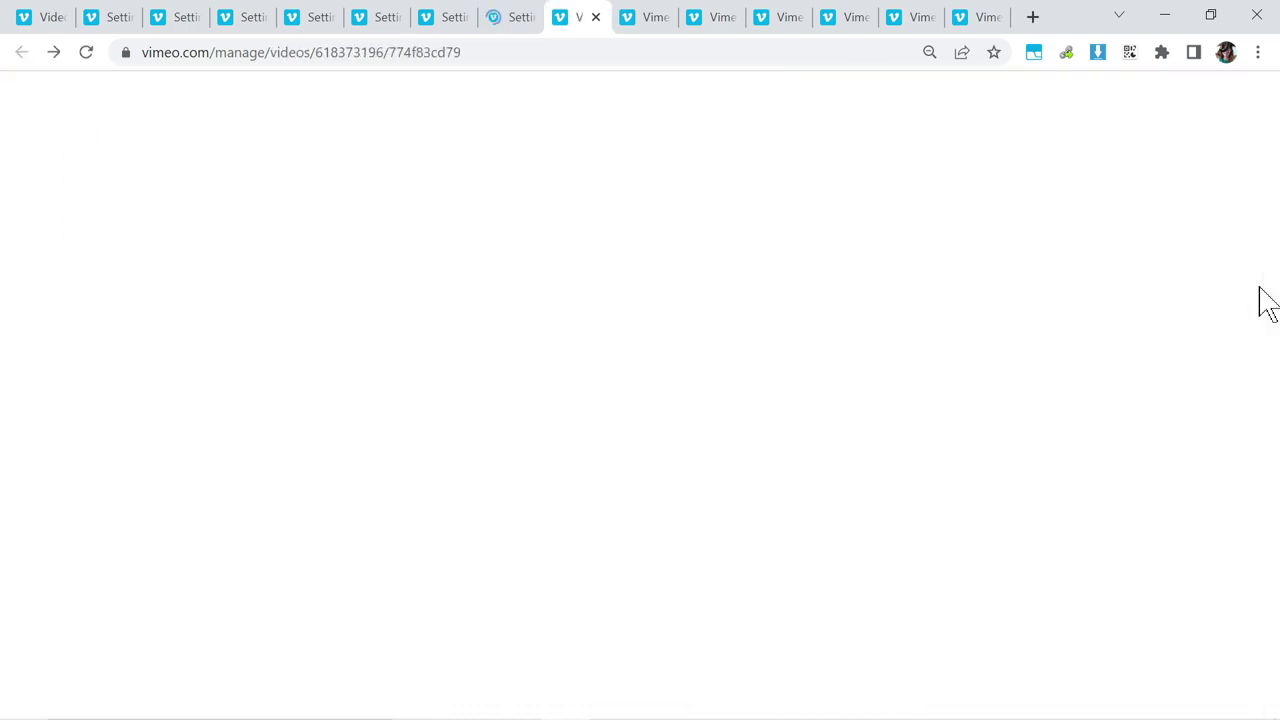
{"action": "left_click", "coordinate": [1256, 140]}
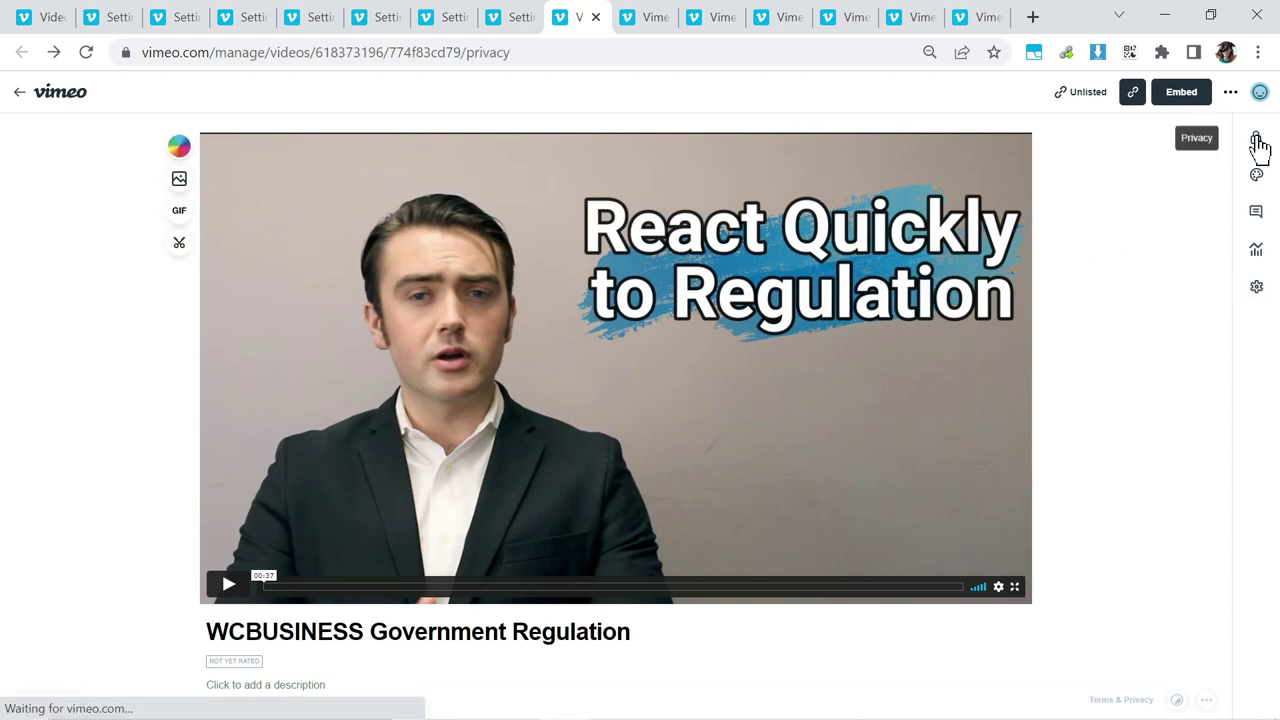
{"action": "left_click", "coordinate": [1030, 217]}
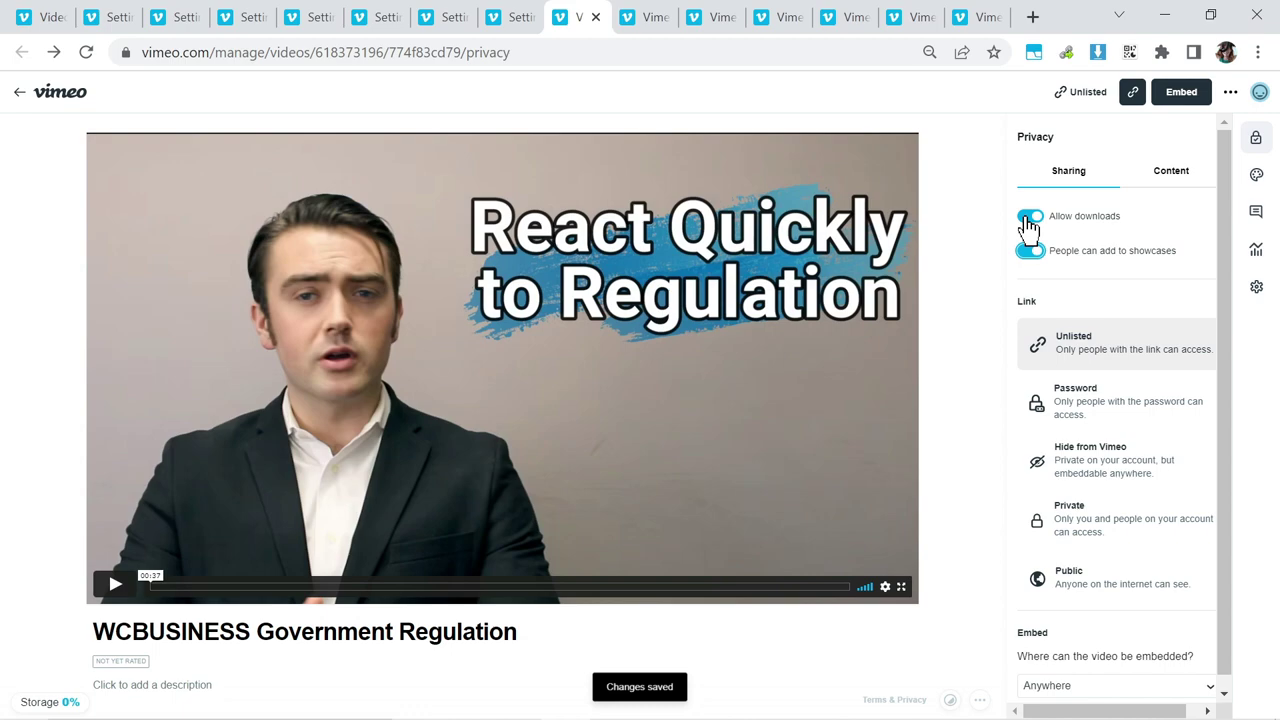
Step: Switch to Macro Recorder, inspect the captured gear image of the last action, and delete that action
{"action": "key", "text": "alt+Tab"}
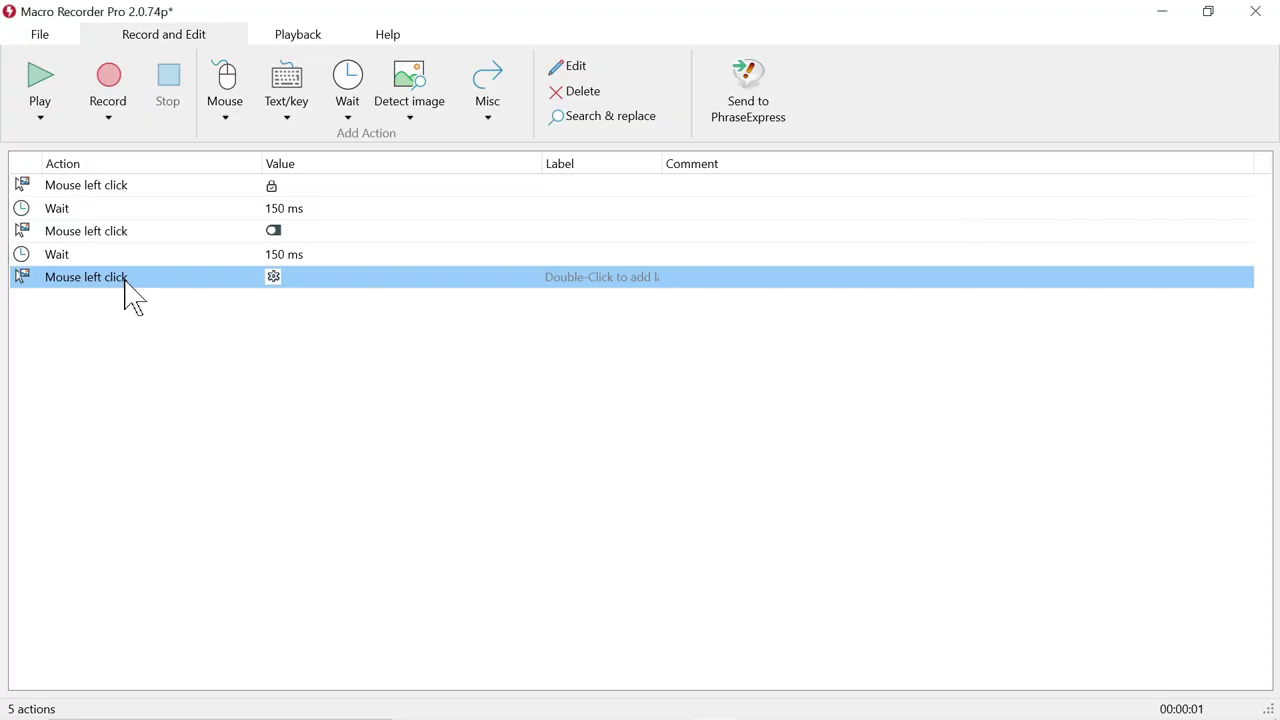
{"action": "double_click", "coordinate": [133, 295]}
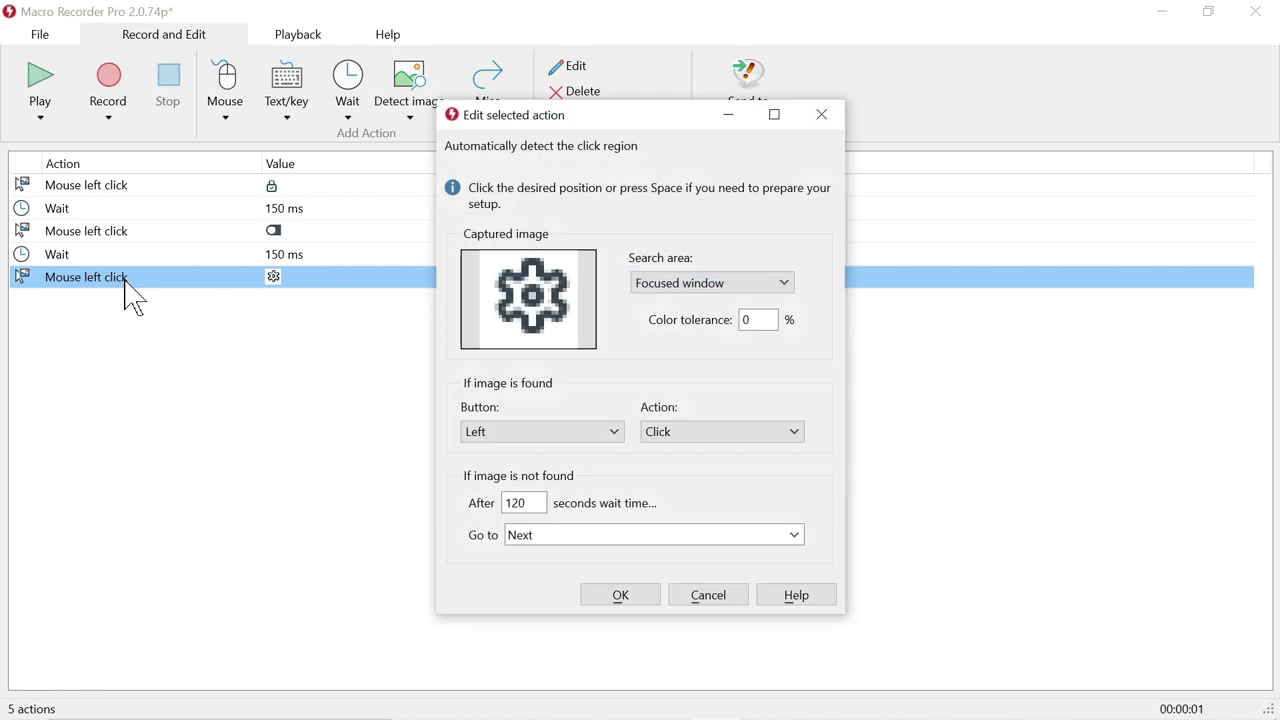
{"action": "left_click", "coordinate": [735, 598]}
{"action": "key", "text": "Delete"}
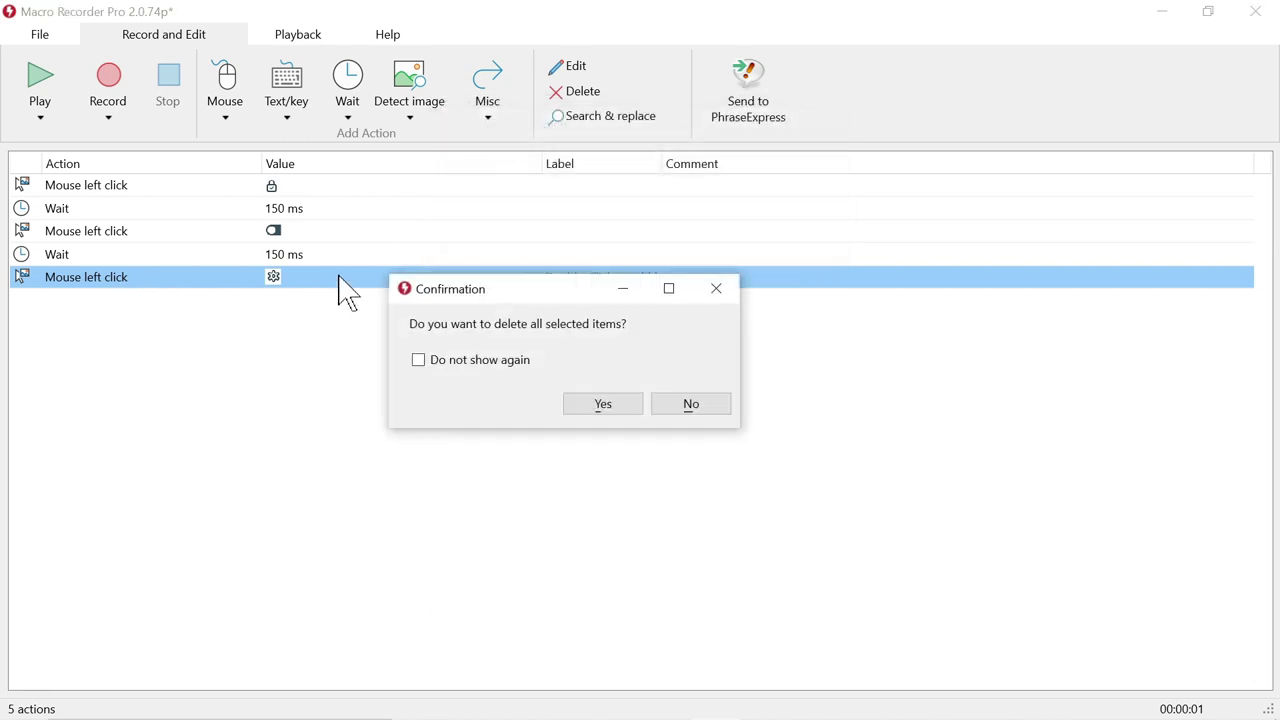
{"action": "left_click", "coordinate": [592, 406]}
Step: Add a regular left click at the macro's end, capturing the gear icon's position at 1883, 429 on the "WCBUSINESS Government Regulation" page
{"action": "left_click", "coordinate": [223, 110]}
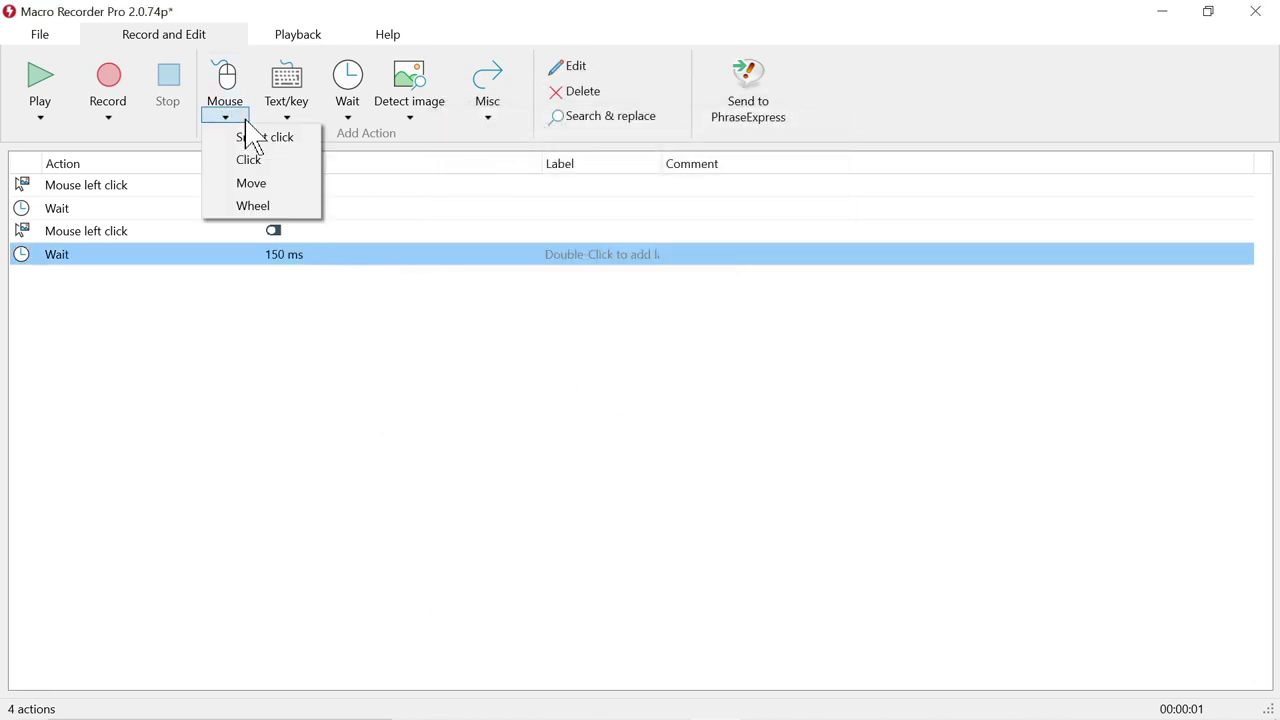
{"action": "left_click", "coordinate": [263, 150]}
{"action": "key", "text": "alt+Tab"}
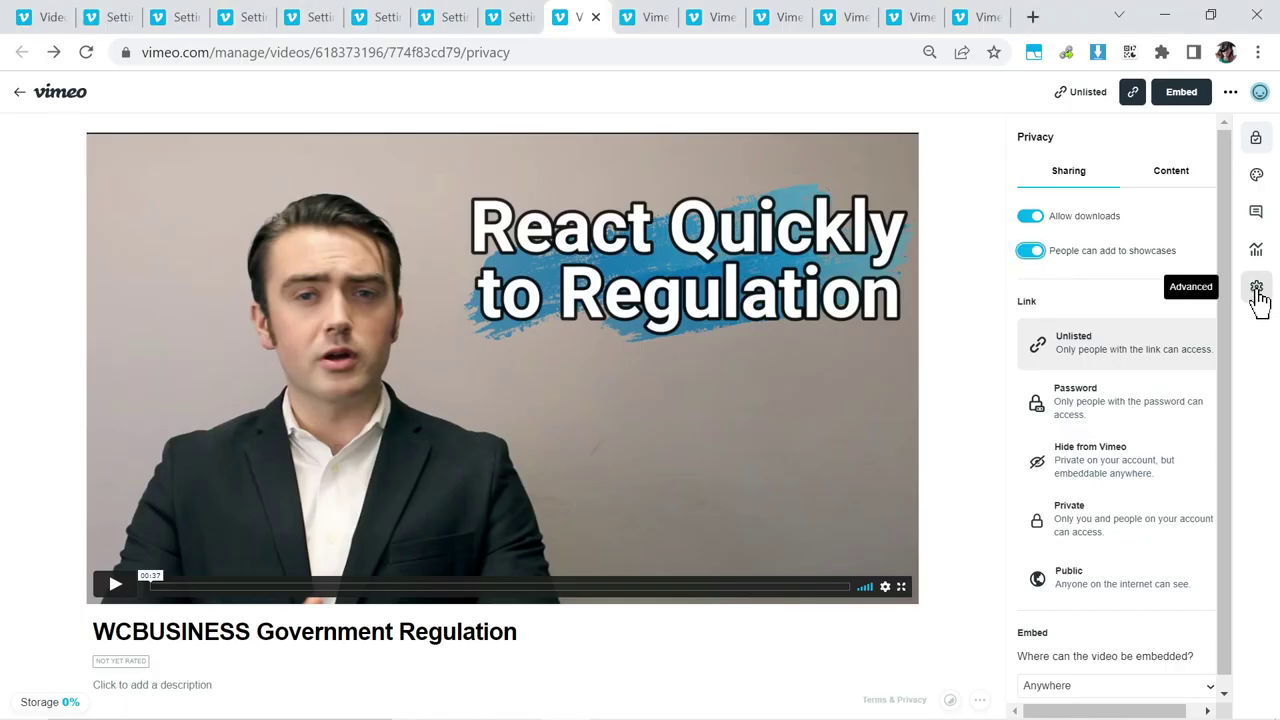
{"action": "left_click", "coordinate": [1030, 251]}
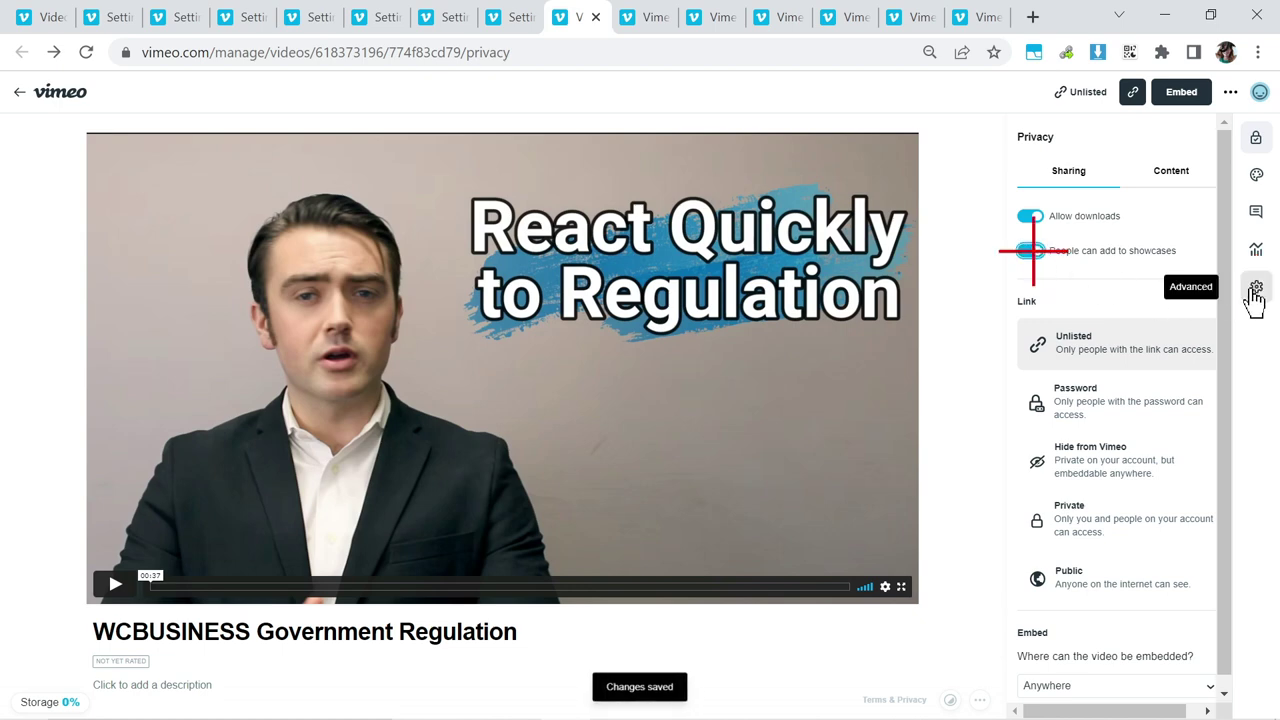
{"action": "left_click", "coordinate": [1255, 288]}
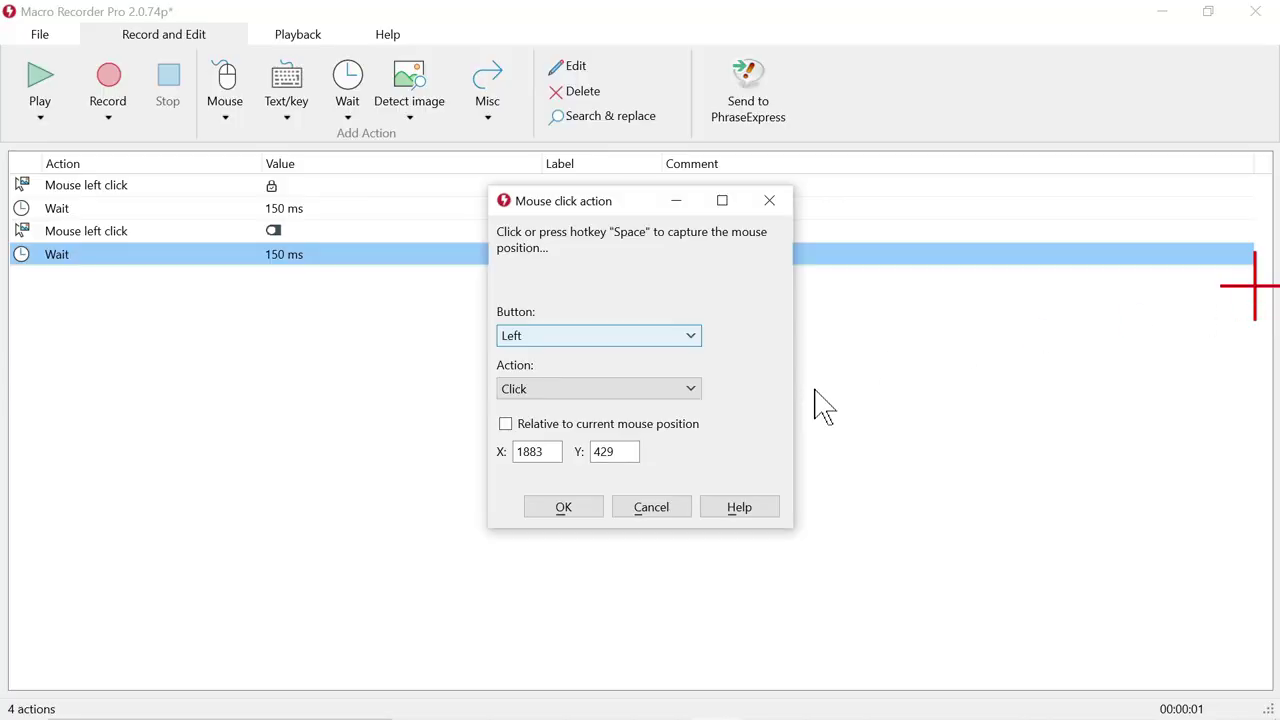
{"action": "left_click", "coordinate": [563, 507]}
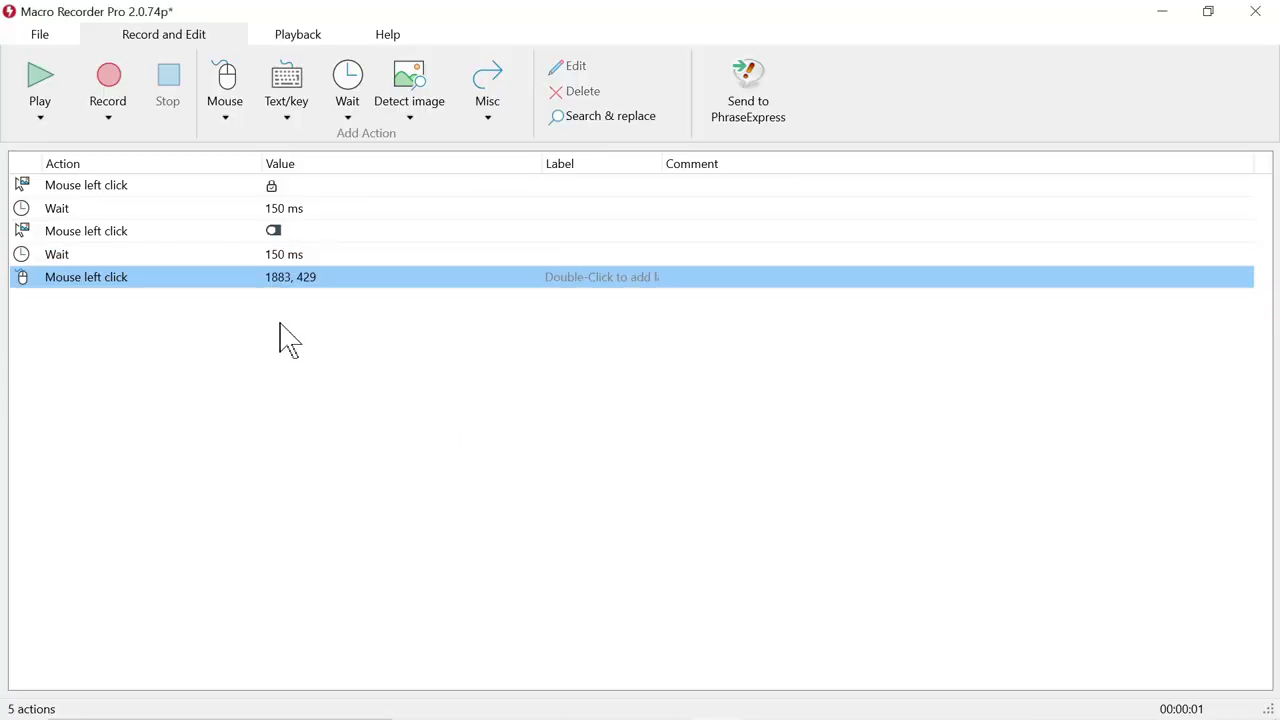
Step: Check the Vimeo page, and compare the macro's two image-based clicks with its final coordinate-based click in Macro Recorder
{"action": "key", "text": "alt+Tab"}
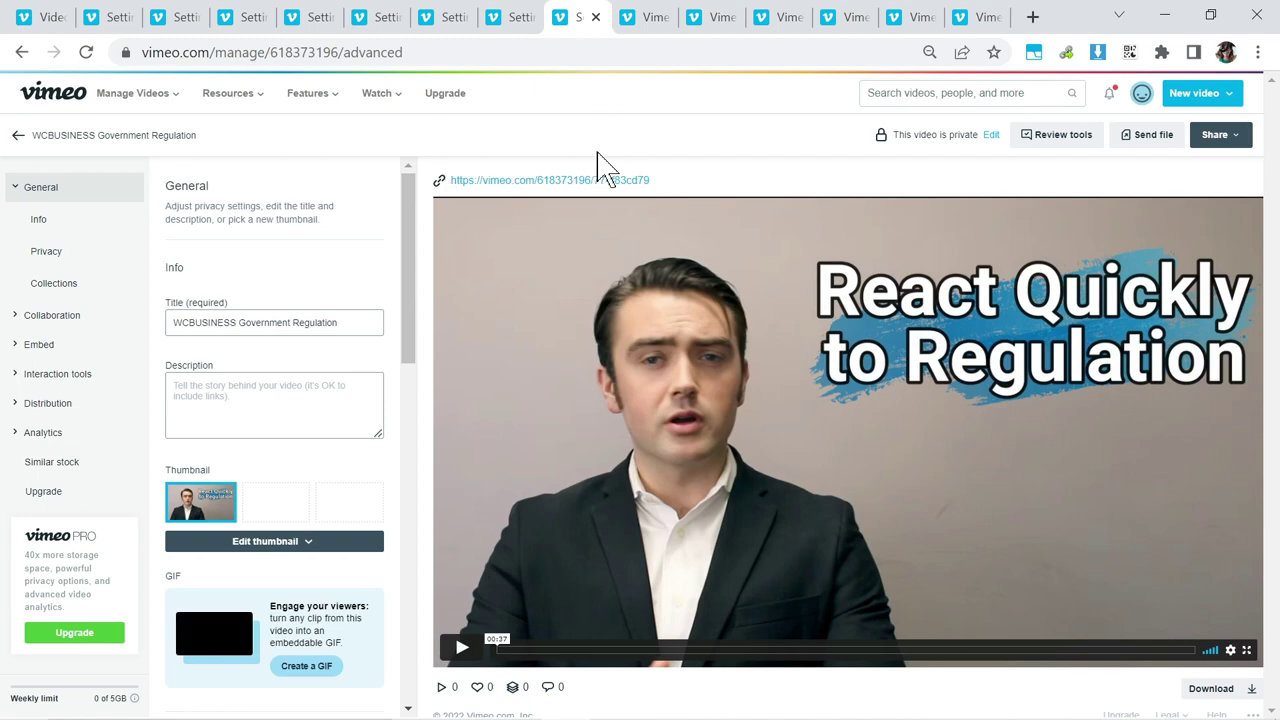
{"action": "key", "text": "alt+Tab"}
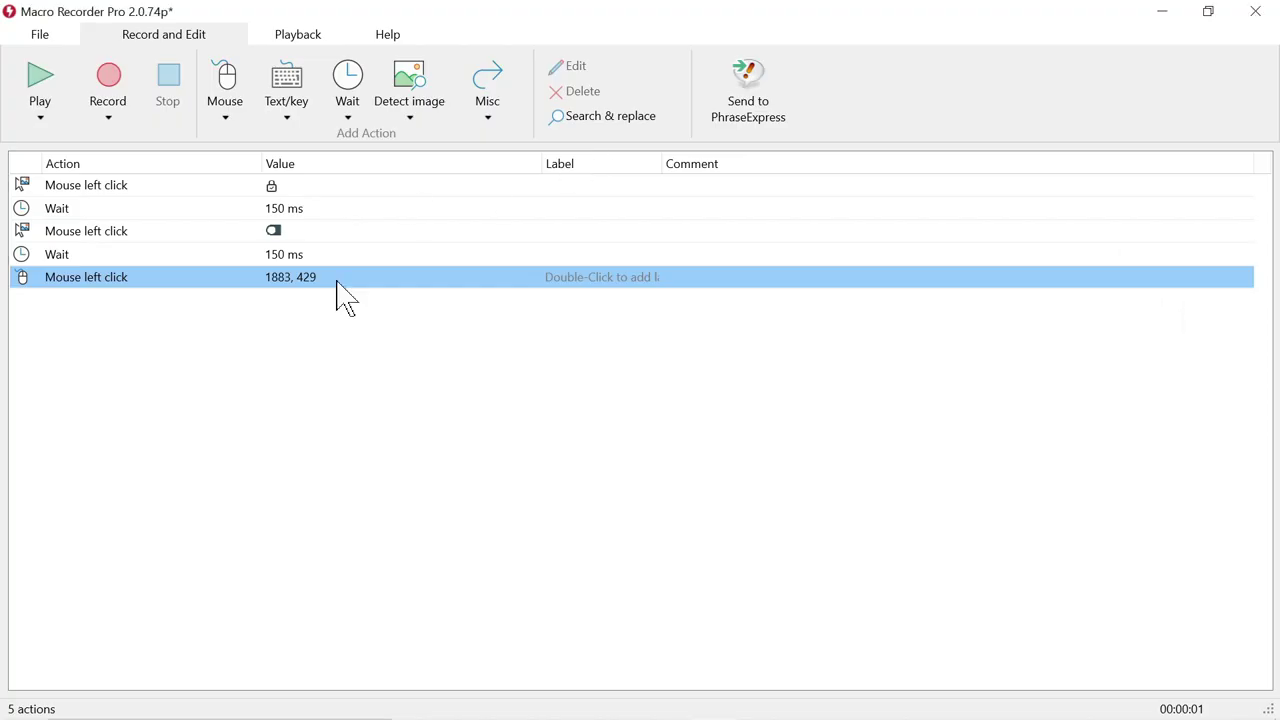
{"action": "left_click", "coordinate": [170, 185]}
{"action": "left_click", "coordinate": [168, 231]}
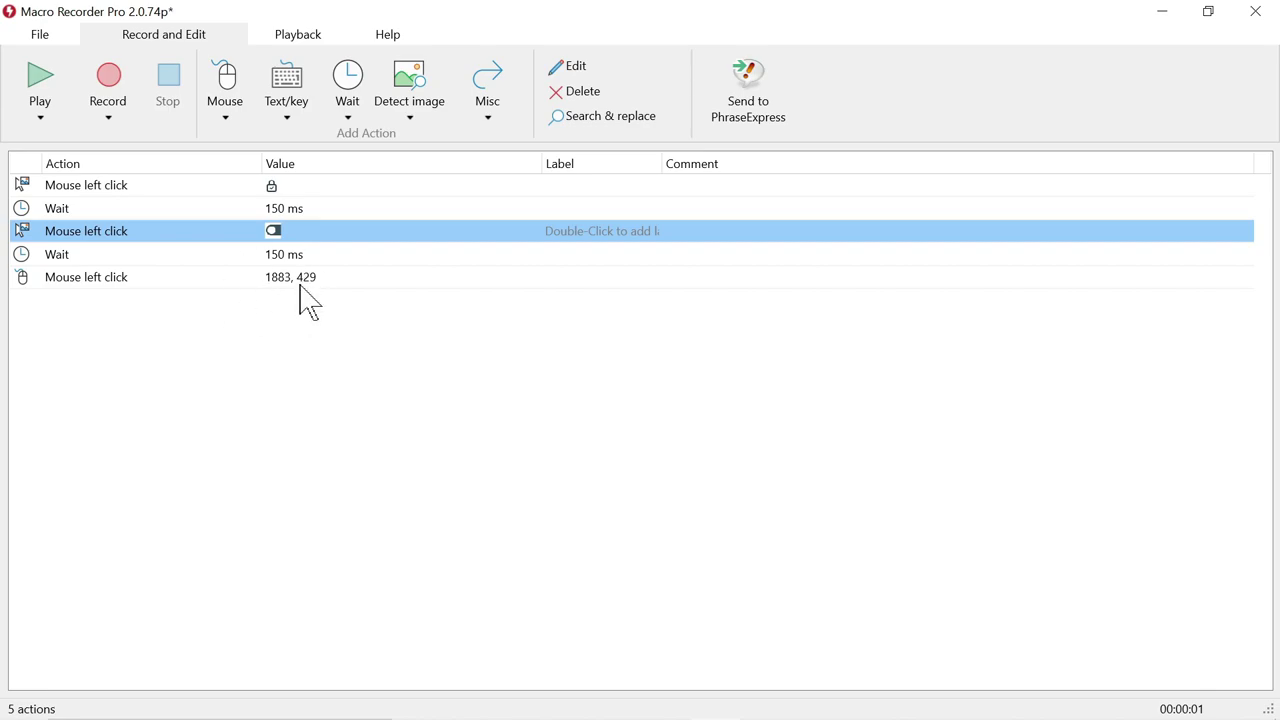
Step: Switch to the browser and run the macro on "WCBUSINESS Competitor Lower Price" in the next tab to allow downloads and open its advanced settings
{"action": "key", "text": "alt+Tab"}
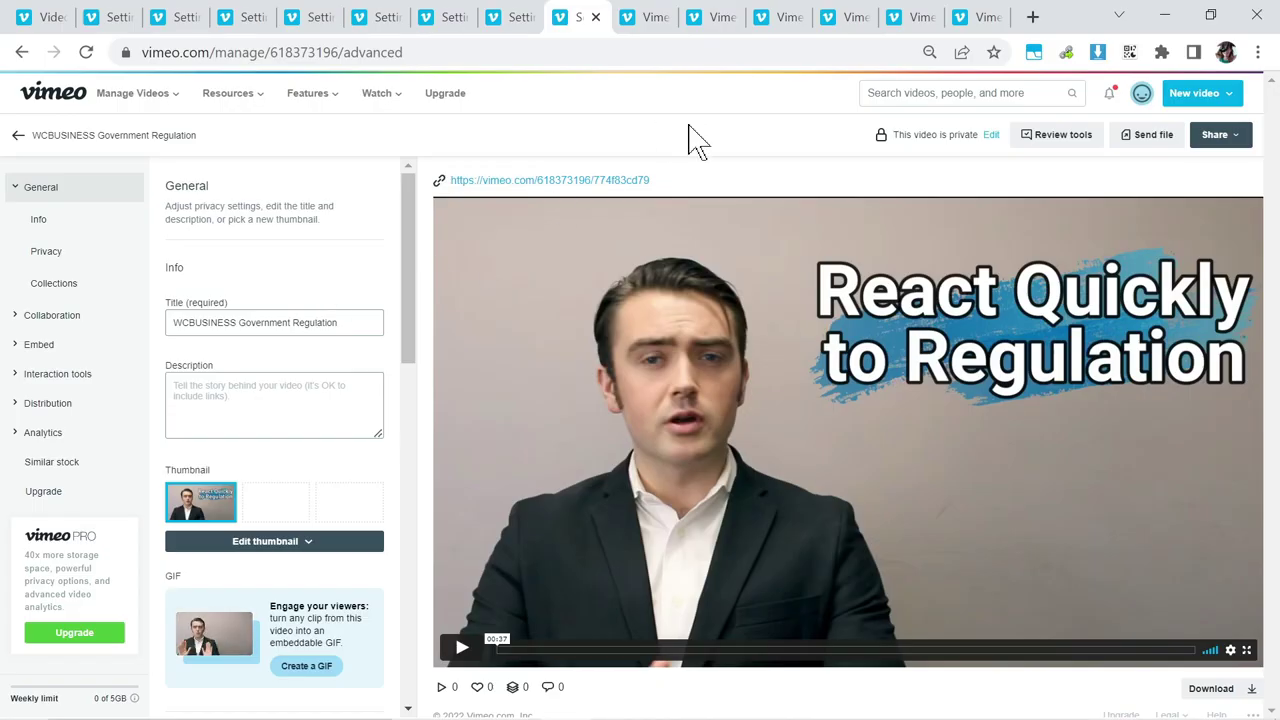
{"action": "key", "text": "ctrl+Tab"}
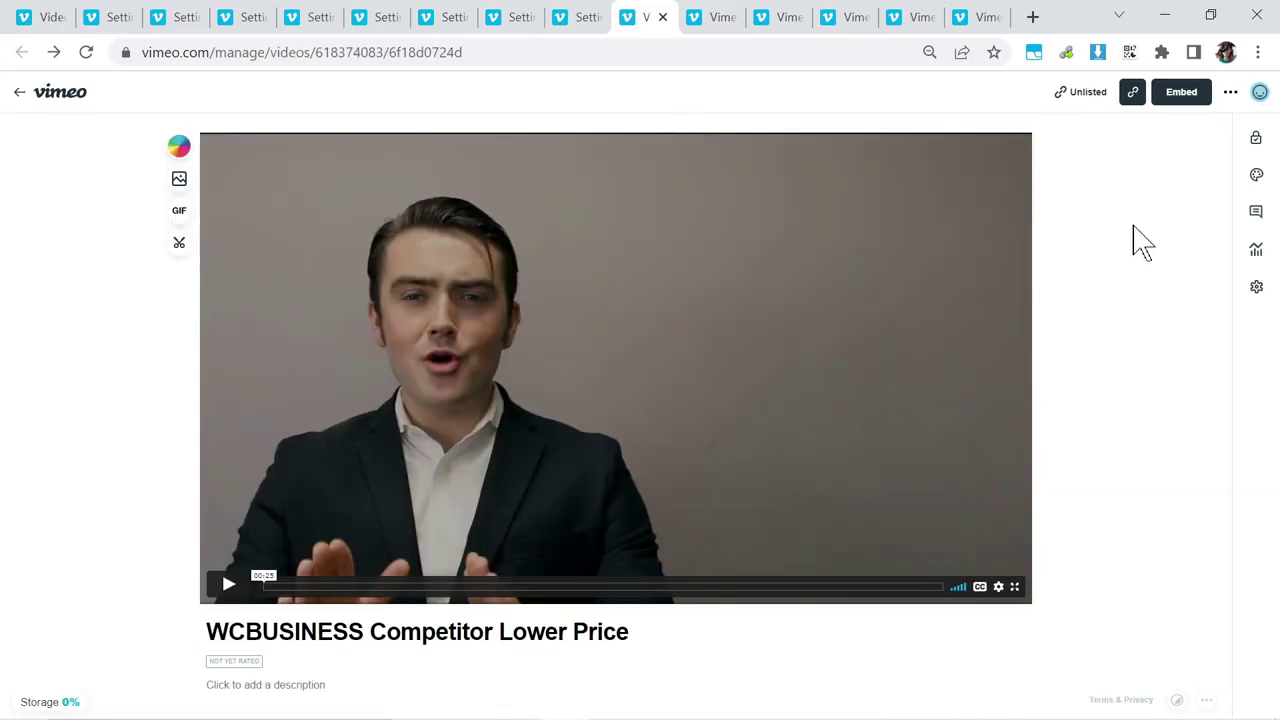
{"action": "left_click", "coordinate": [1256, 137]}
{"action": "left_click", "coordinate": [1048, 215]}
{"action": "left_click", "coordinate": [1256, 286]}
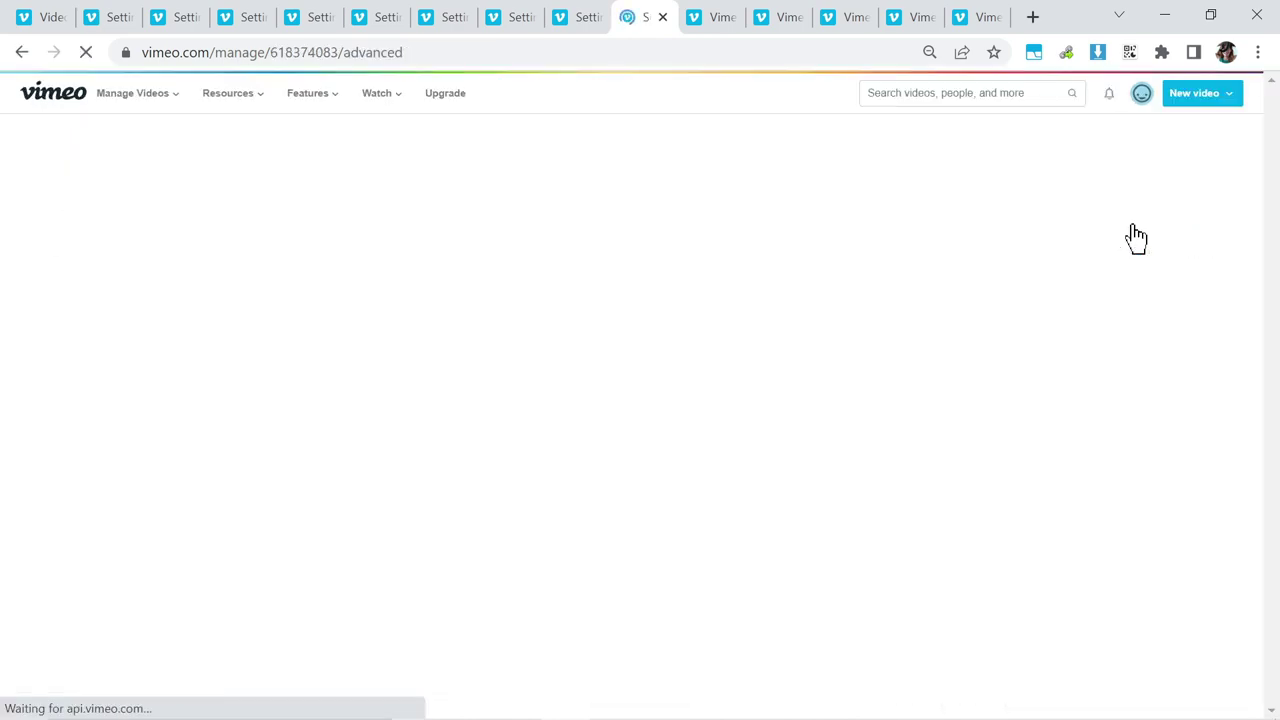
Step: Run the macro on "WCBUSINESS Bidding for a Contract" and "Outro WCbusiness2" in the next two tabs to allow downloads and open their advanced settings
{"action": "key", "text": "ctrl+Tab"}
{"action": "left_click", "coordinate": [1256, 137]}
{"action": "left_click", "coordinate": [1030, 215]}
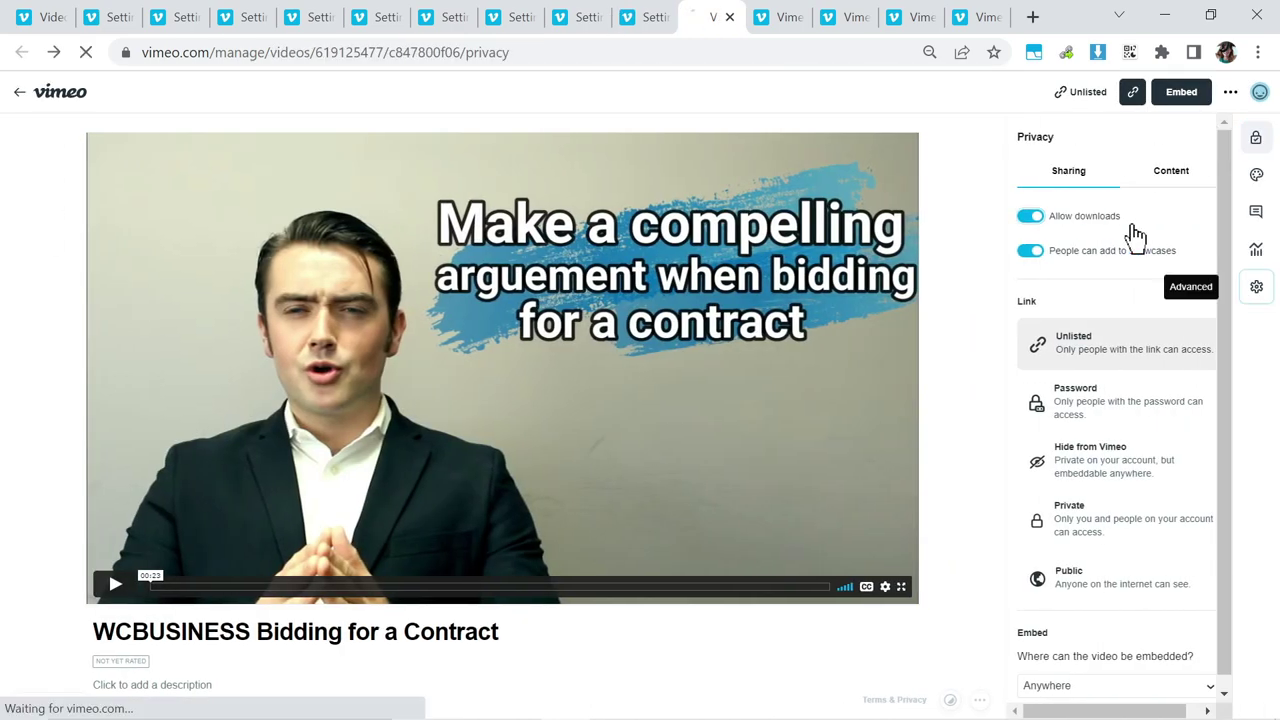
{"action": "key", "text": "ctrl+Tab"}
{"action": "left_click", "coordinate": [1256, 137]}
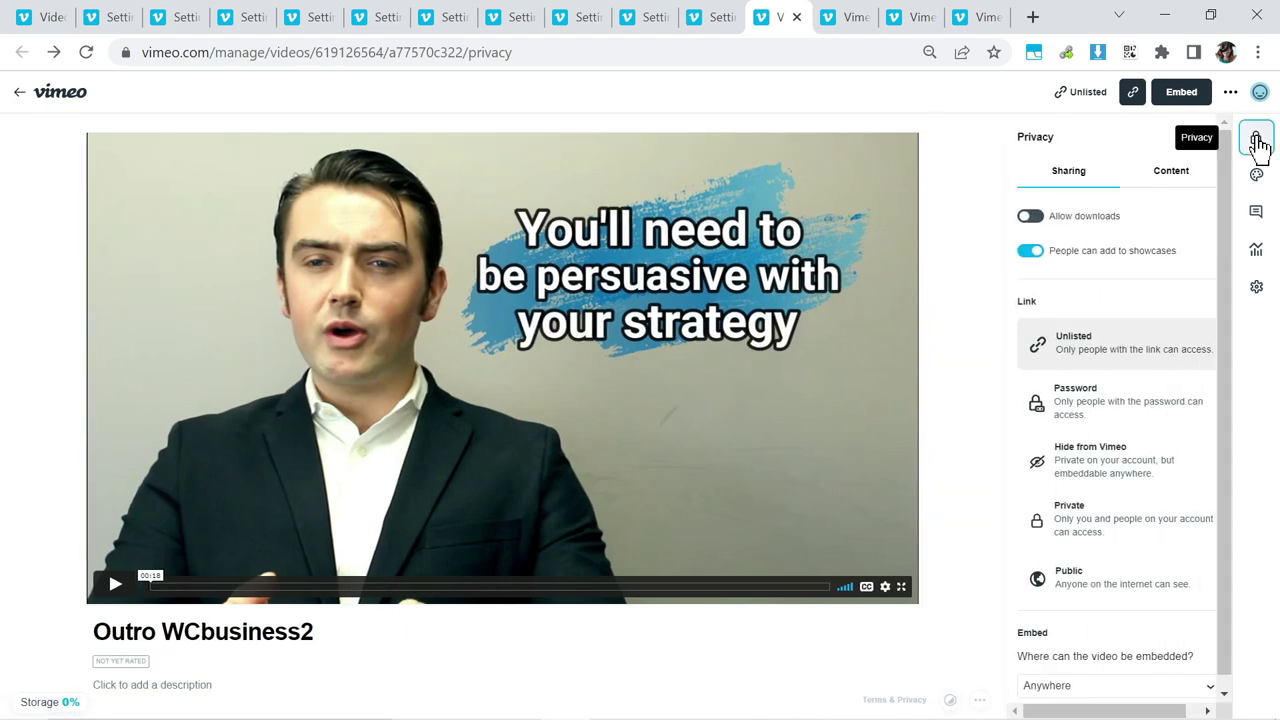
{"action": "left_click", "coordinate": [1030, 215]}
Step: Run the macro on "More Time to Prepare" and "WCBUSINESS Outro WCBusiness1" in the next two tabs to allow downloads and open their advanced settings
{"action": "key", "text": "ctrl+Tab"}
{"action": "left_click", "coordinate": [1258, 145]}
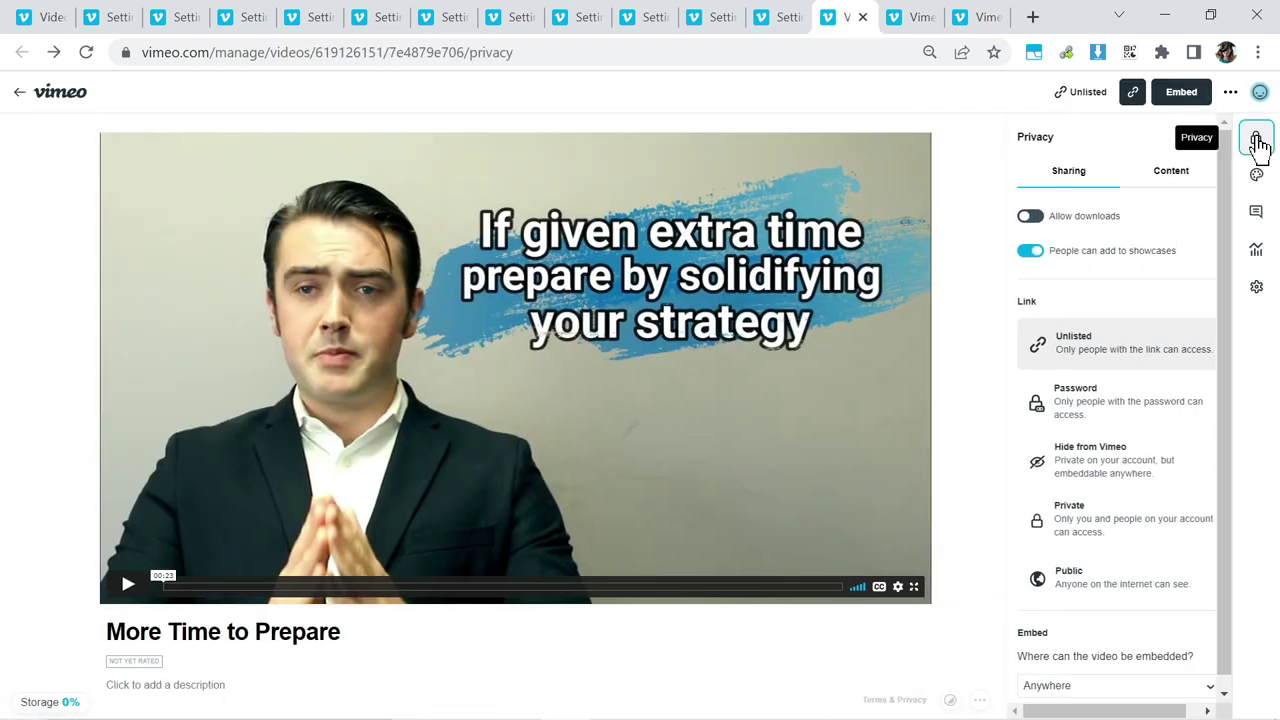
{"action": "left_click", "coordinate": [1110, 220]}
{"action": "key", "text": "ctrl+Tab"}
{"action": "left_click", "coordinate": [1256, 140]}
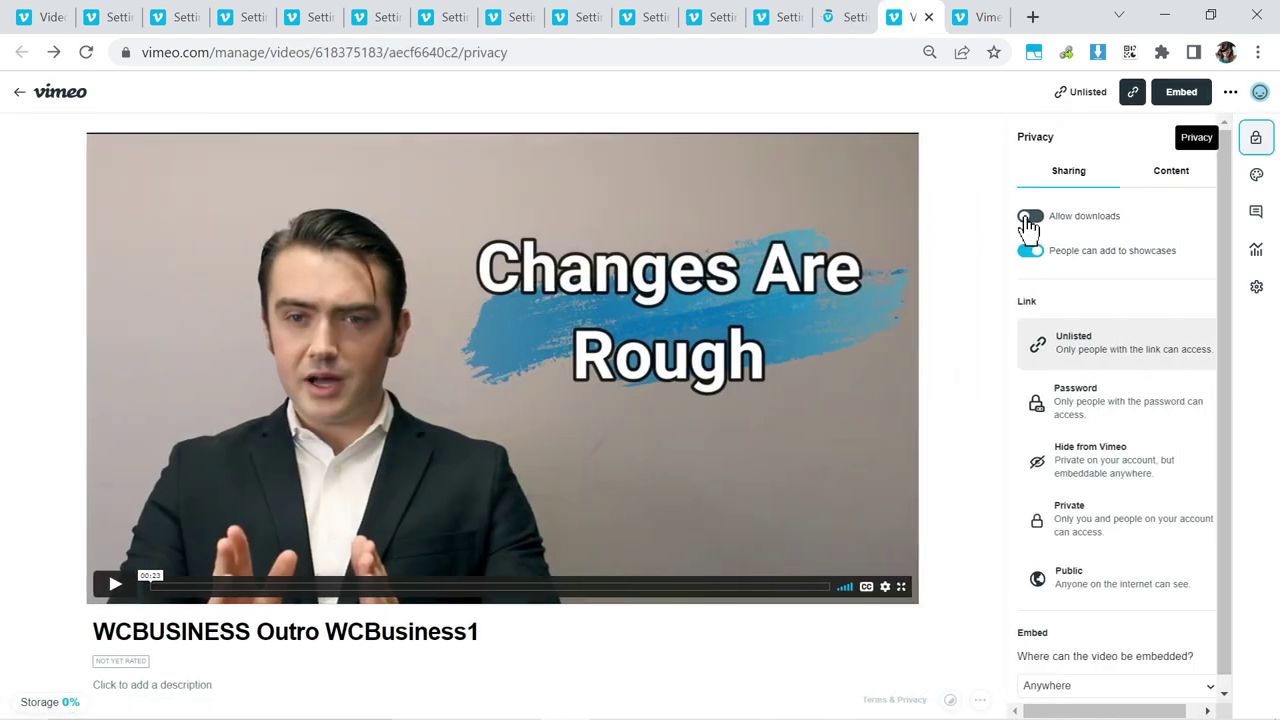
{"action": "left_click", "coordinate": [1030, 216]}
Step: Run the macro on "WCBUSINESS Narration 3 Increase sales margin" in the last tab to allow downloads and open its advanced settings
{"action": "key", "text": "ctrl+Tab"}
{"action": "left_click", "coordinate": [1257, 143]}
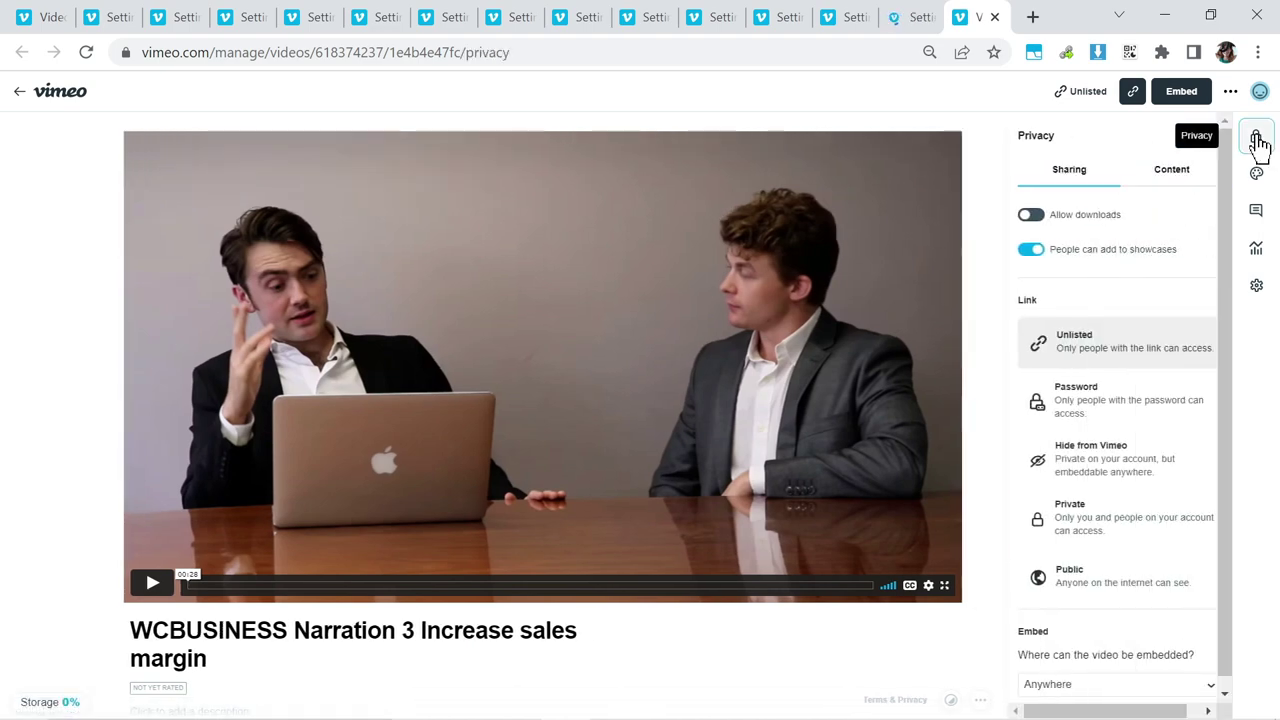
{"action": "left_click", "coordinate": [1110, 220]}
{"action": "key", "text": "ctrl+Tab"}
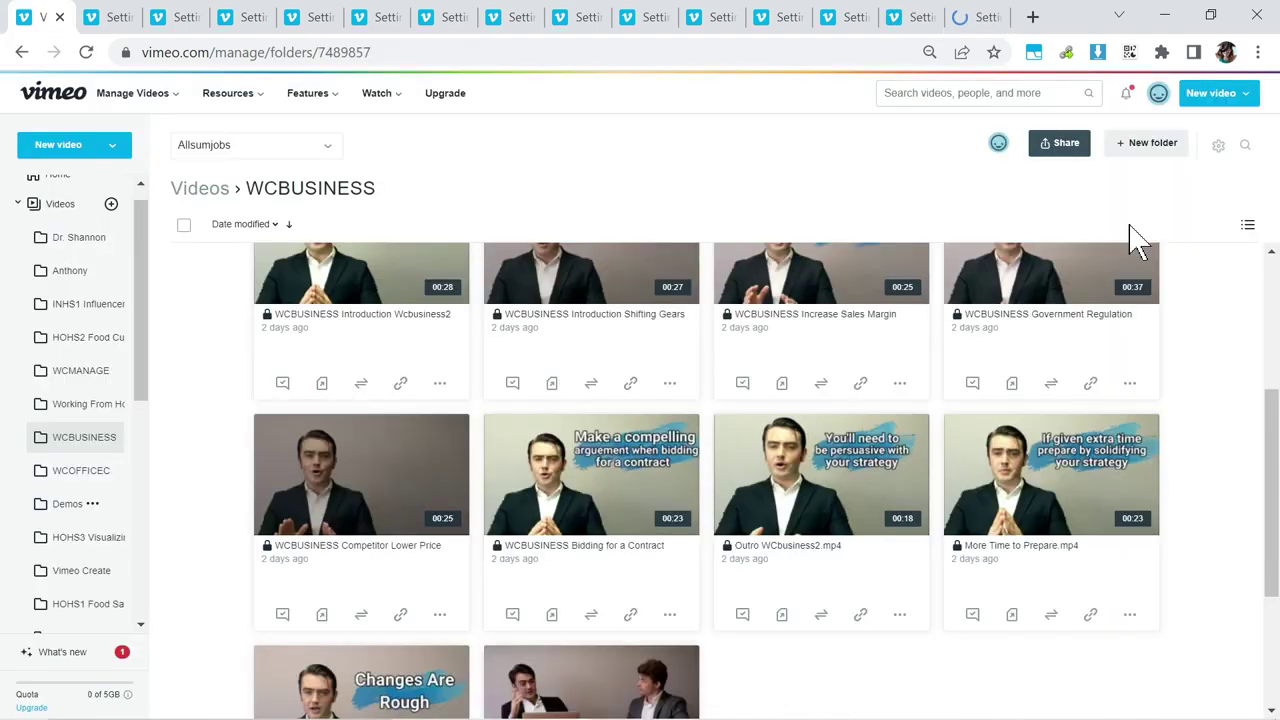
{"action": "key", "text": "ctrl+shift+Tab"}
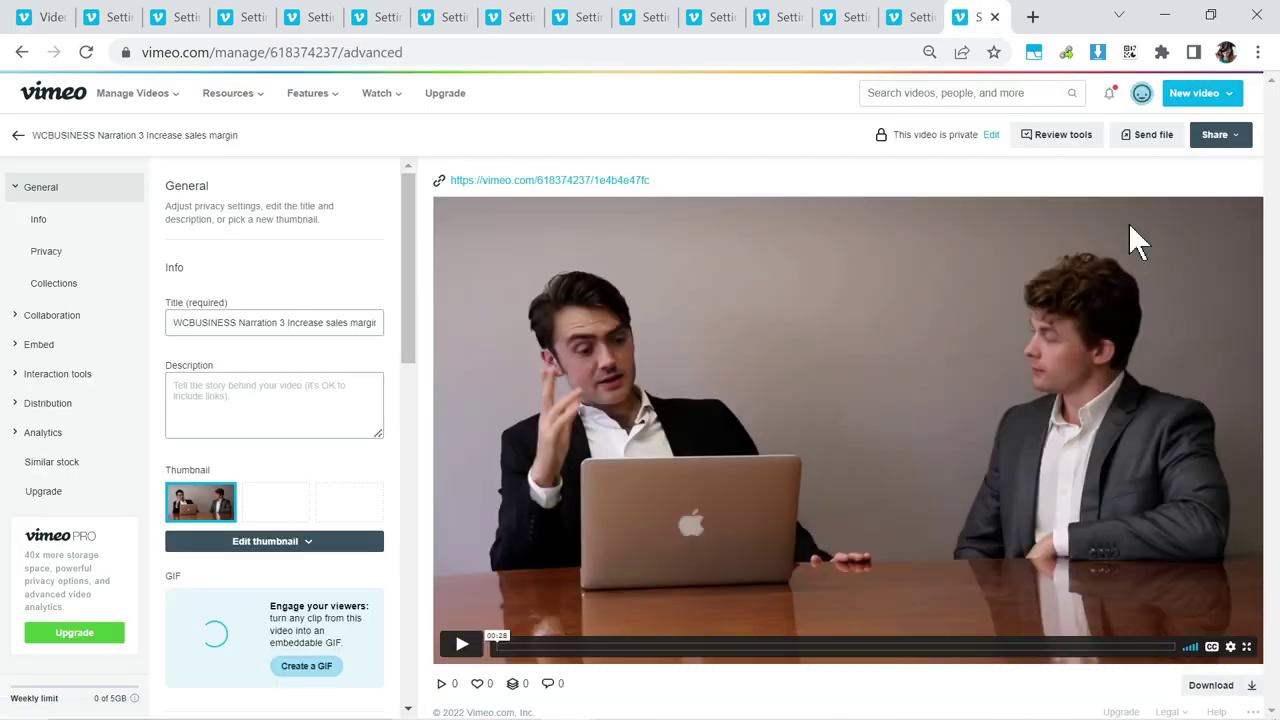
Step: Switch to Macro Recorder and review the macro's five actions, from the lock and toggle image clicks and waits to the coordinate click
{"action": "key", "text": "alt+Tab"}
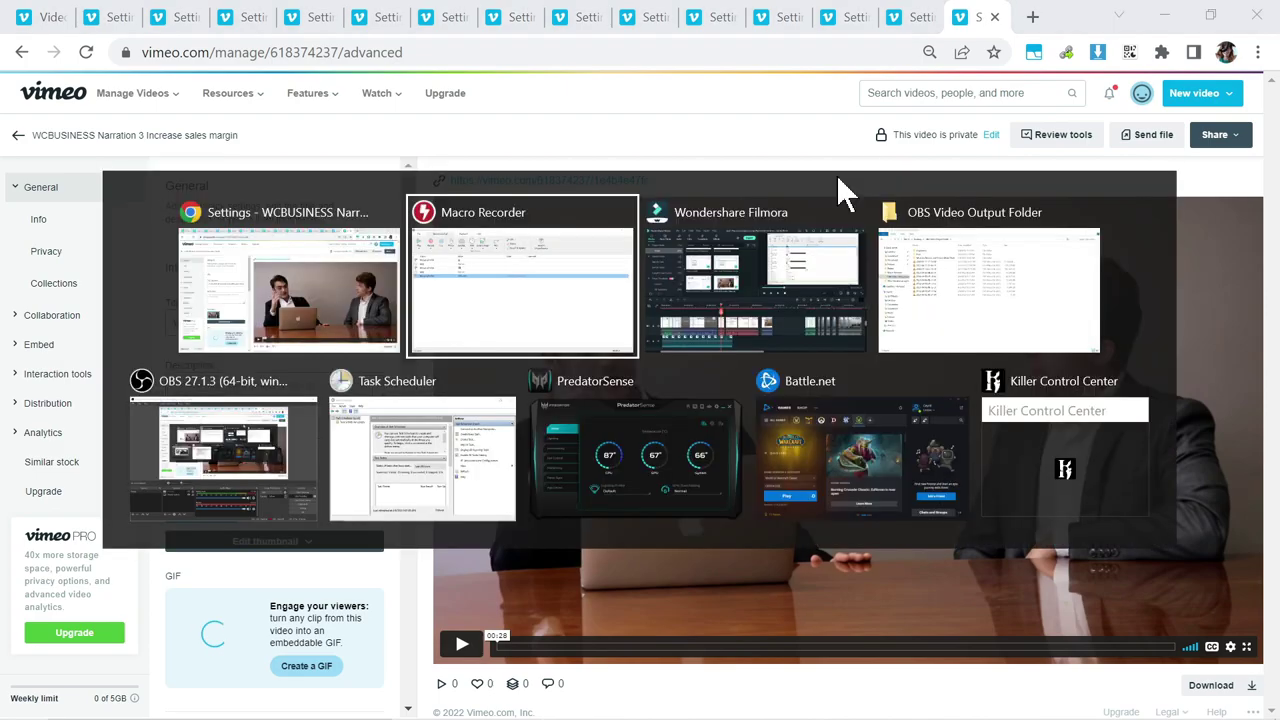
{"action": "left_click", "coordinate": [120, 185]}
{"action": "left_click", "coordinate": [131, 277], "text": "shift"}
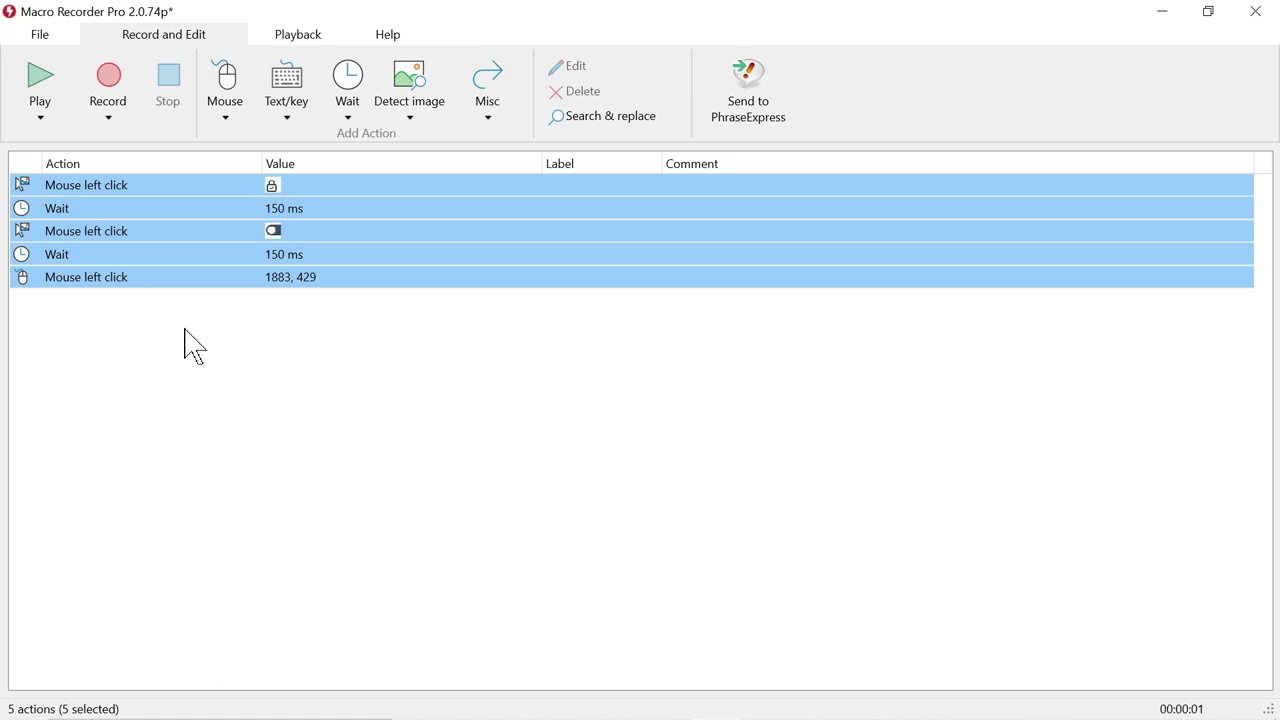
{"action": "left_click", "coordinate": [302, 232]}
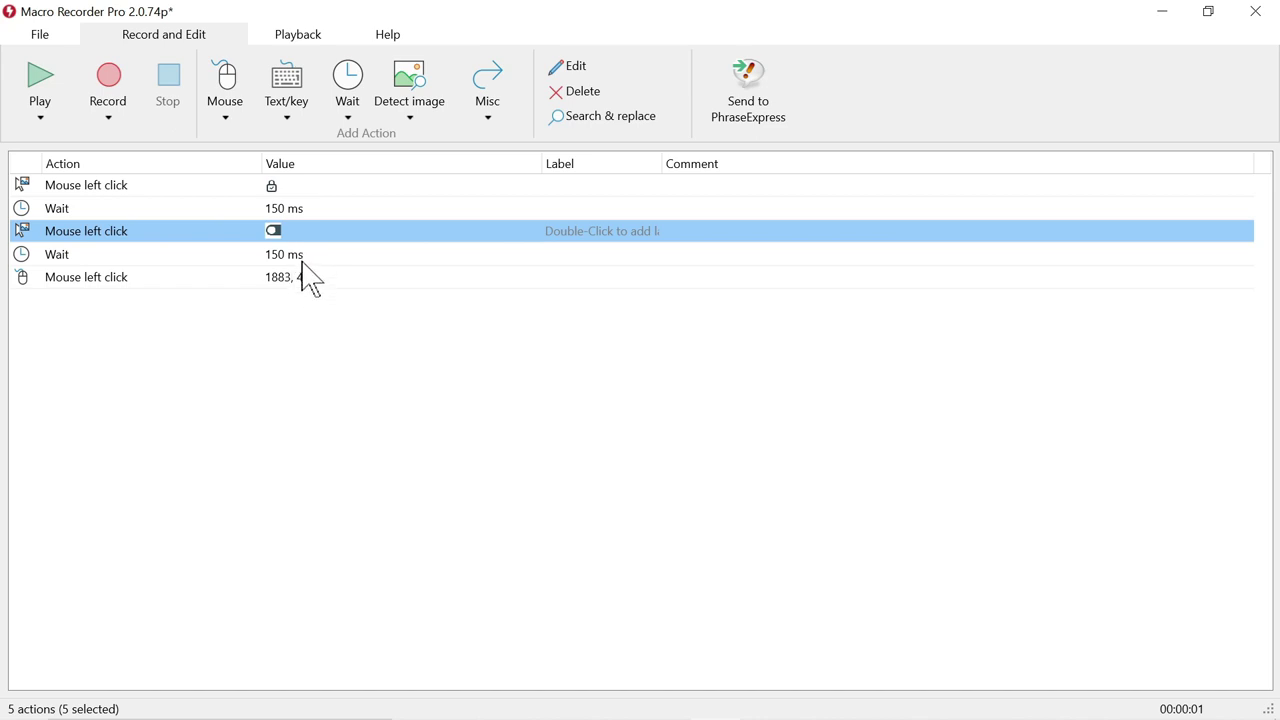
{"action": "left_click", "coordinate": [403, 390]}
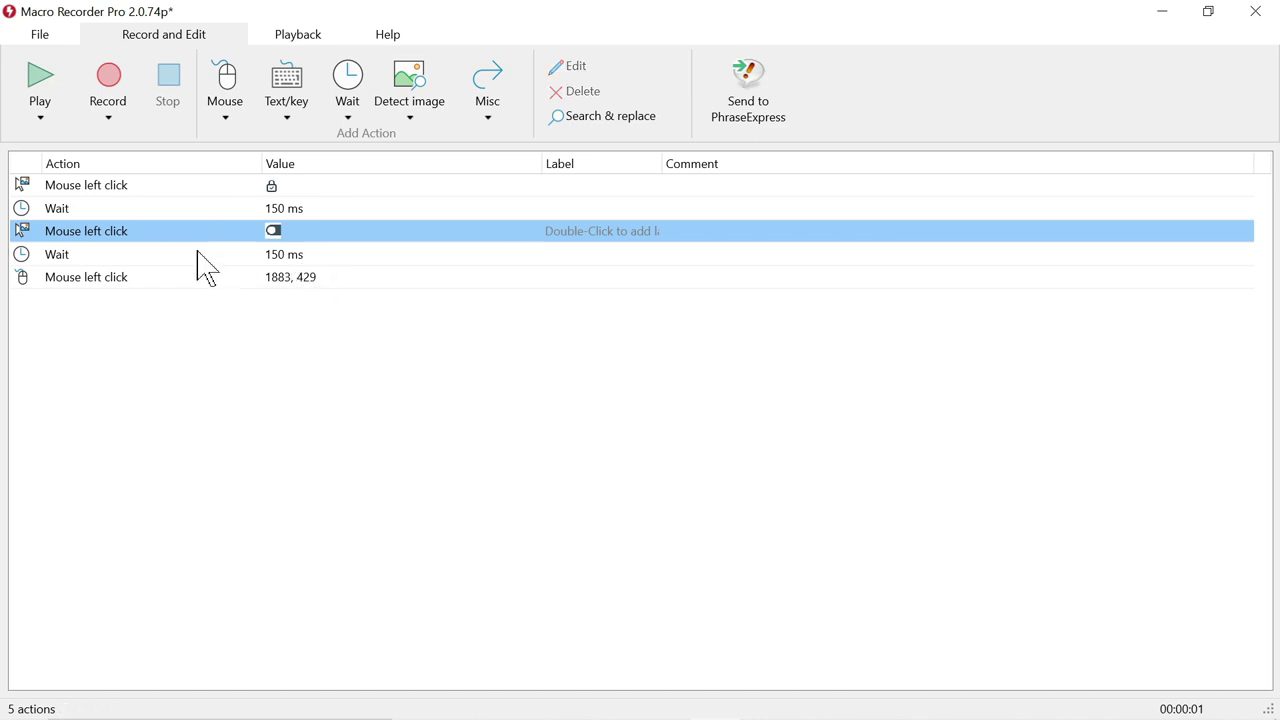
{"action": "left_click", "coordinate": [162, 186]}
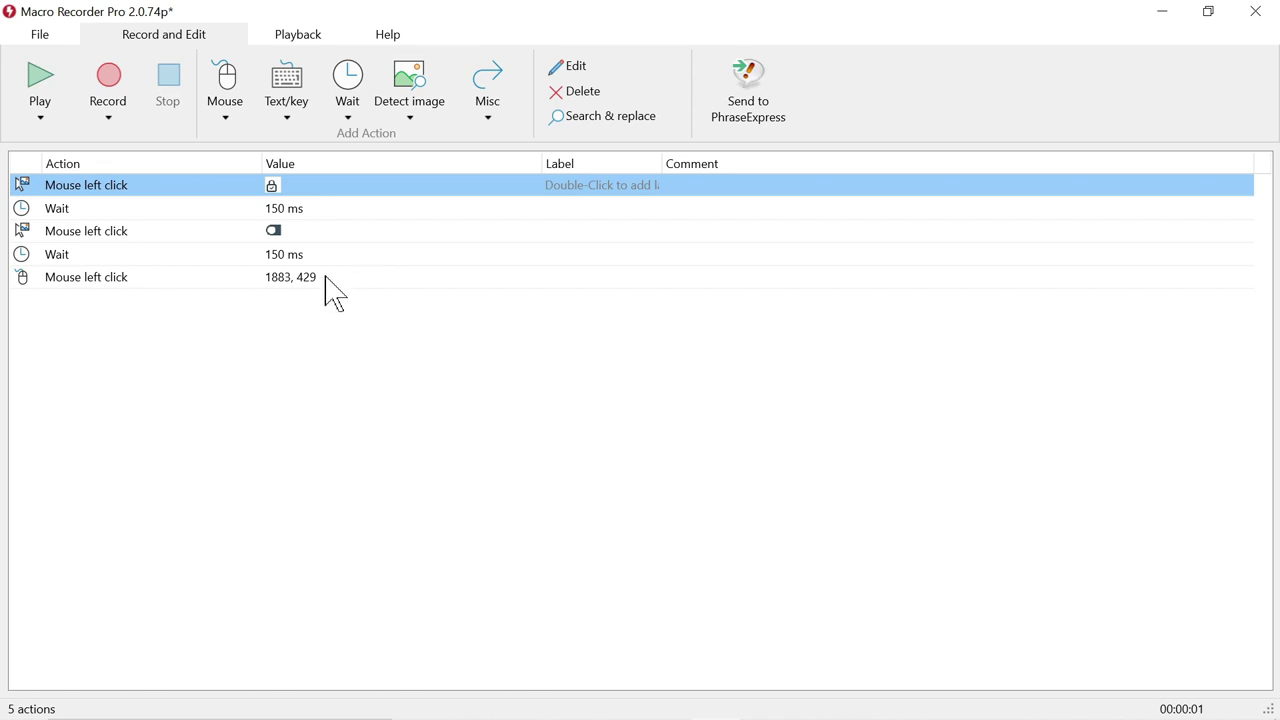
{"action": "left_click", "coordinate": [162, 298]}
{"action": "left_click", "coordinate": [153, 263], "text": "shift"}
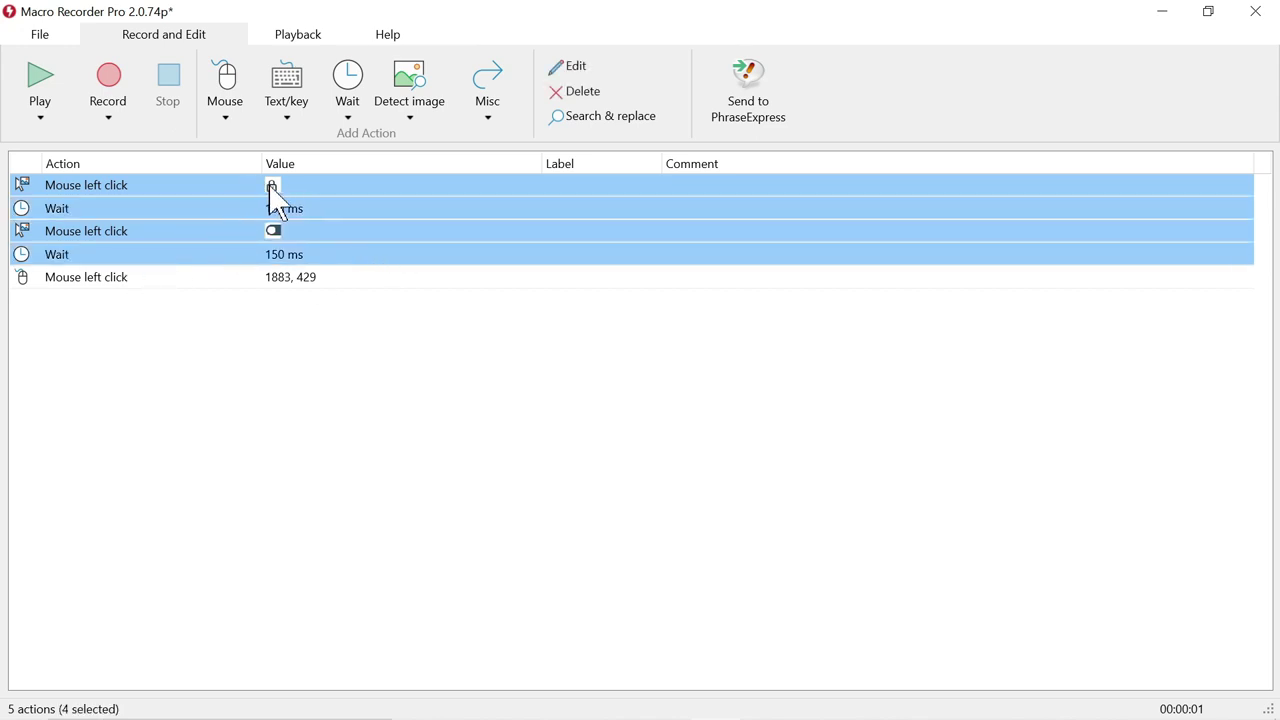
Step: Select the macro's last action, the mouse click at 1883, 429
{"action": "left_click", "coordinate": [278, 280]}
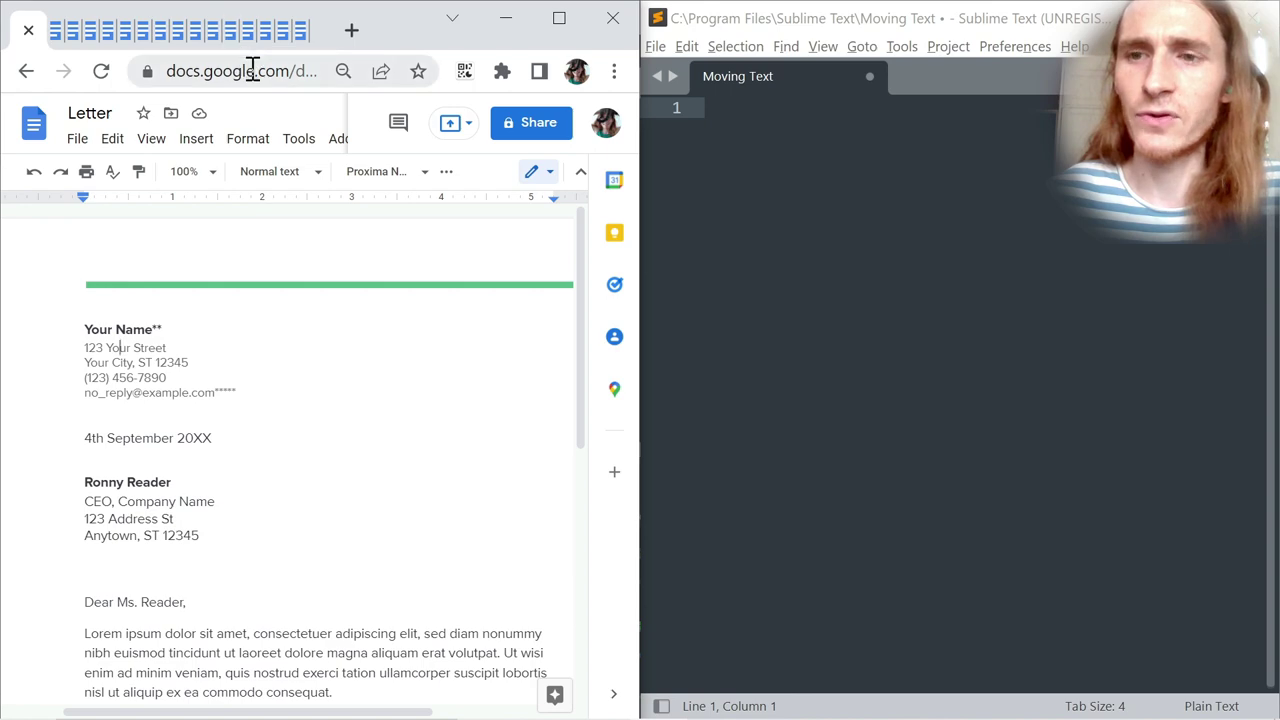
Step: Look through the first few Google Docs letter tabs in Chrome and return to the first letter
{"action": "key", "text": "ctrl+Tab"}
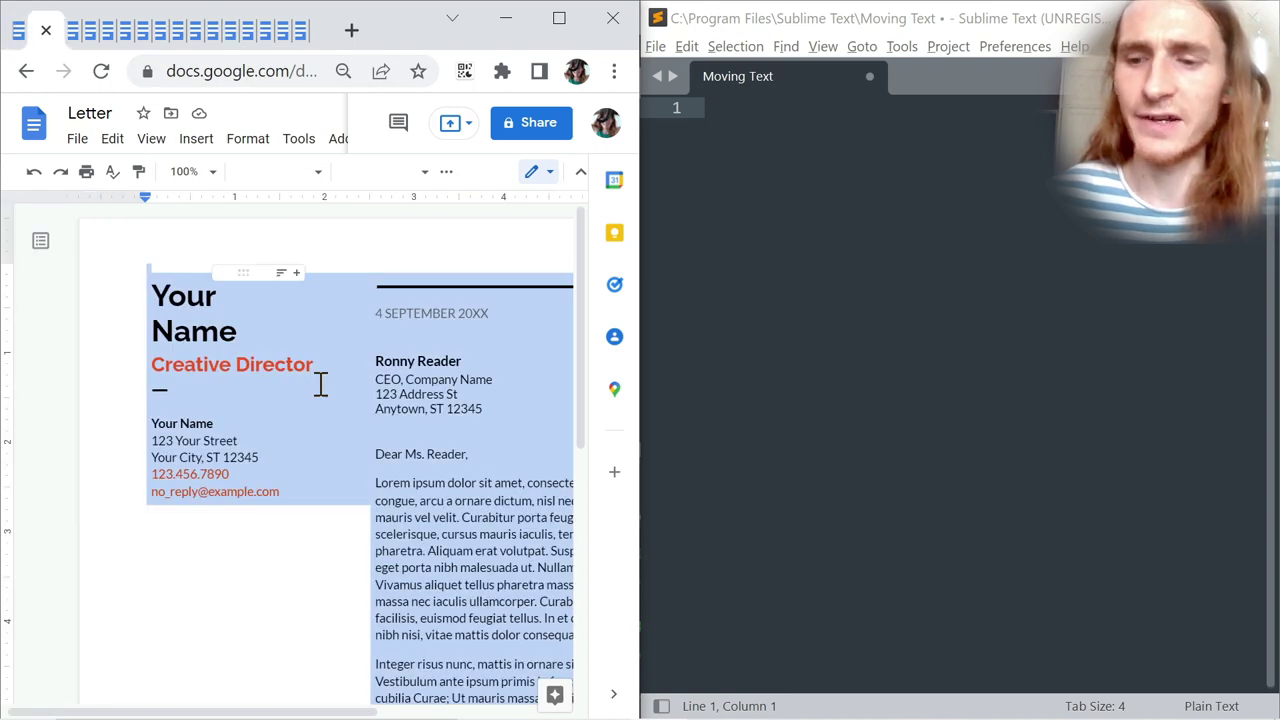
{"action": "key", "text": "ctrl+Tab"}
{"action": "key", "text": "ctrl+Tab"}
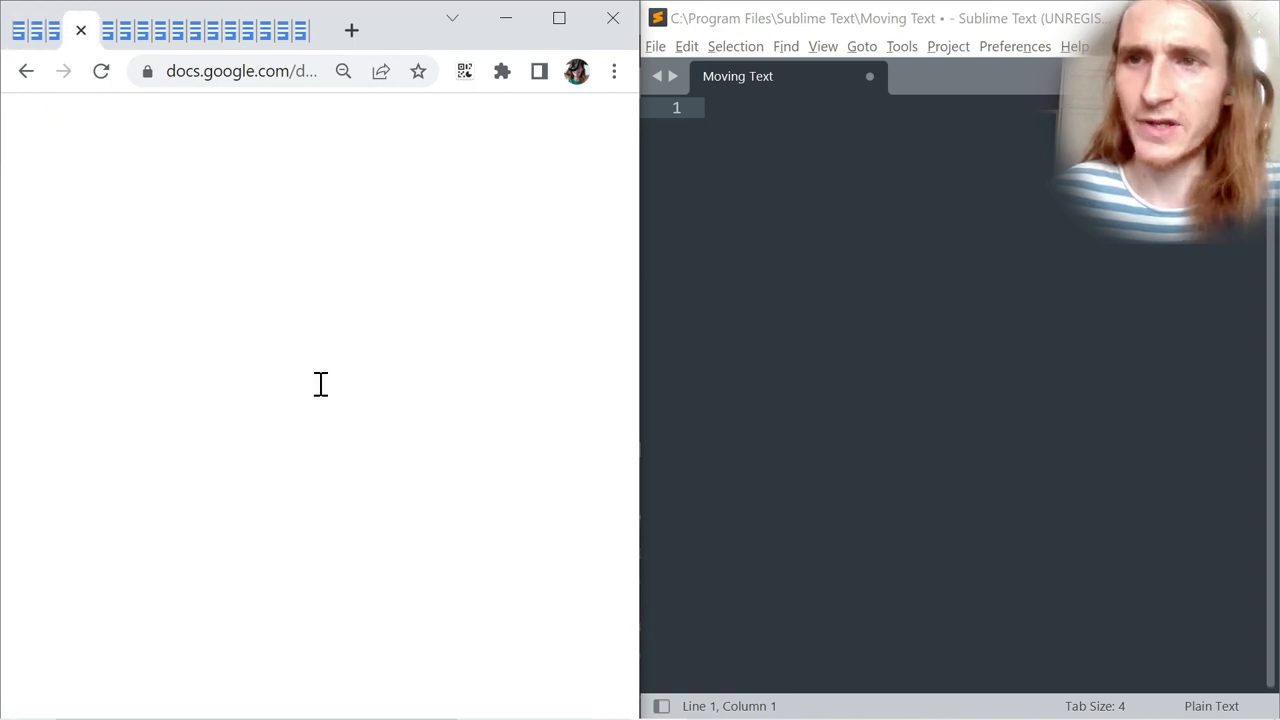
{"action": "key", "text": "ctrl+1"}
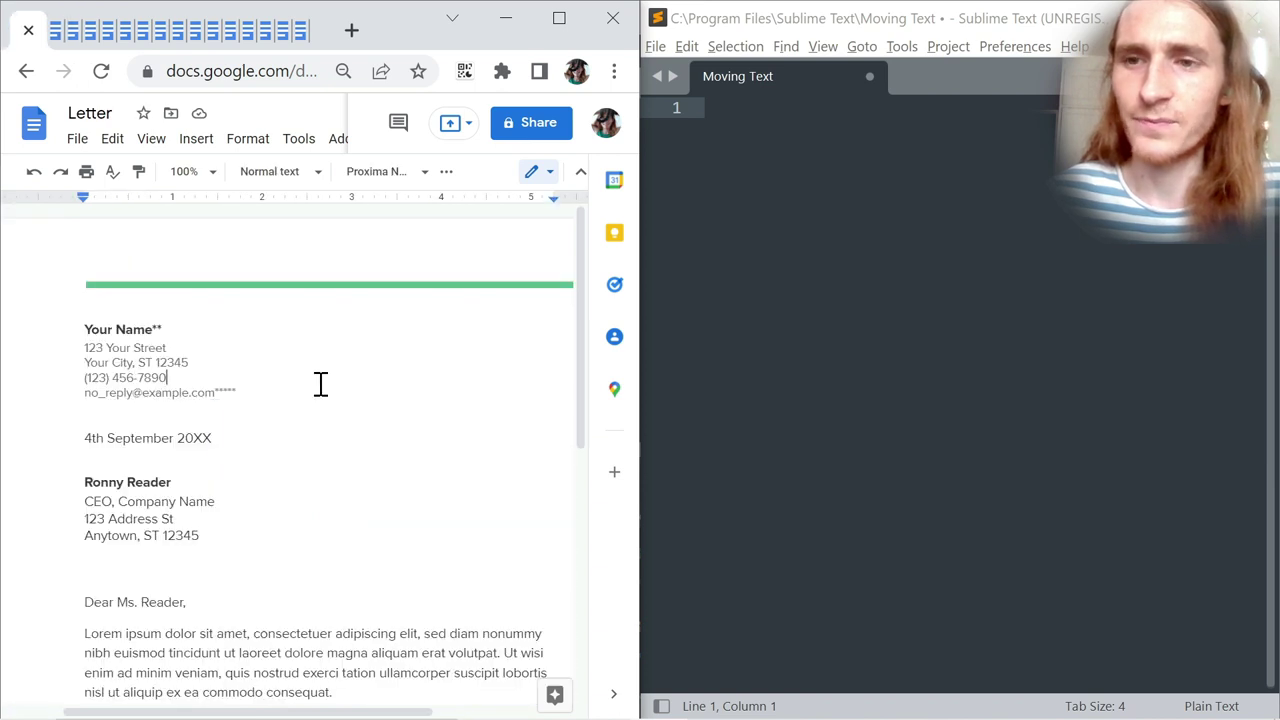
Step: Try moving focus between the Moving Text file in Sublime Text and the letter, placing the cursor after the letter's date line
{"action": "left_click", "coordinate": [929, 354]}
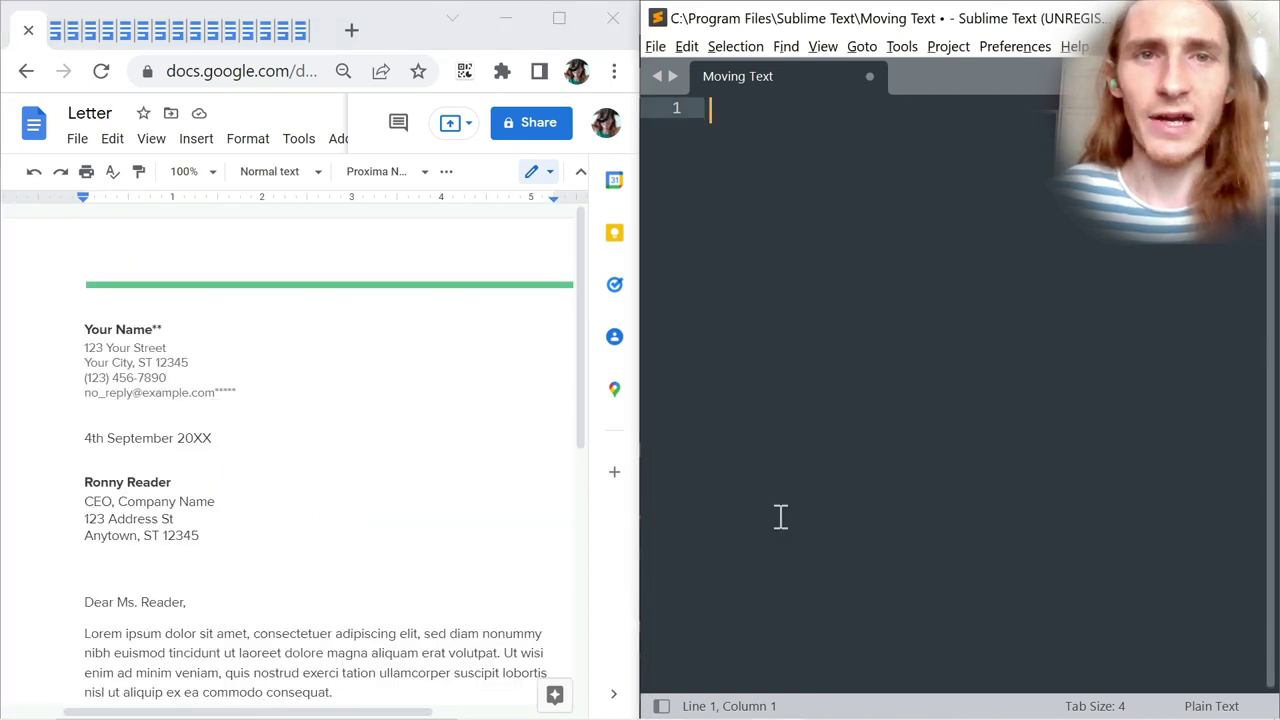
{"action": "left_click", "coordinate": [167, 362]}
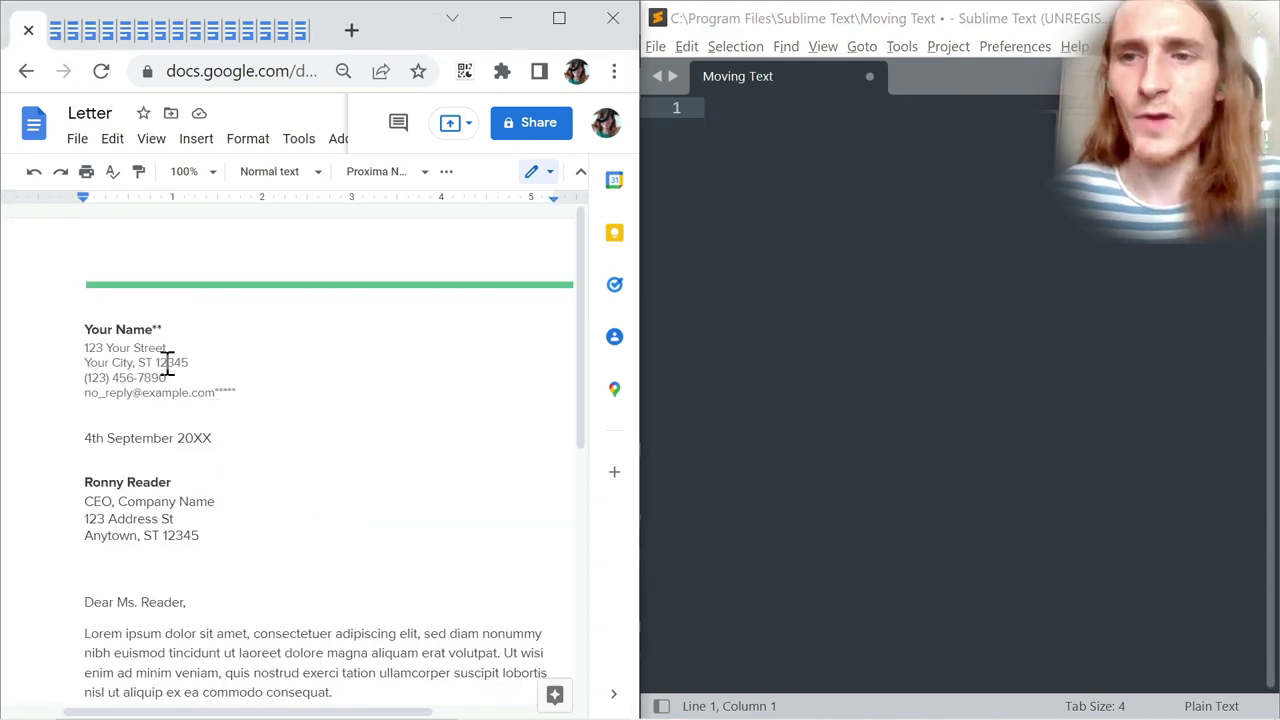
{"action": "key", "text": "Down"}
{"action": "key", "text": "Down"}
{"action": "key", "text": "Down"}
{"action": "key", "text": "Down"}
{"action": "key", "text": "End"}
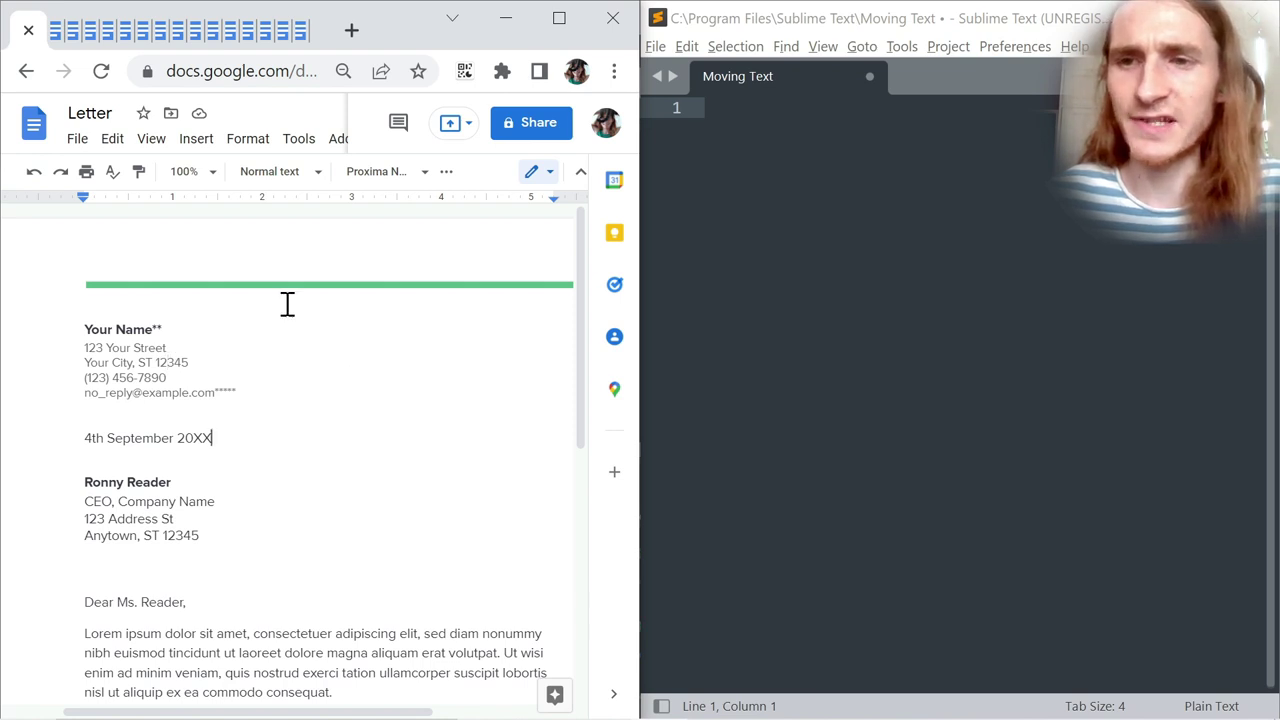
{"action": "left_click", "coordinate": [896, 331]}
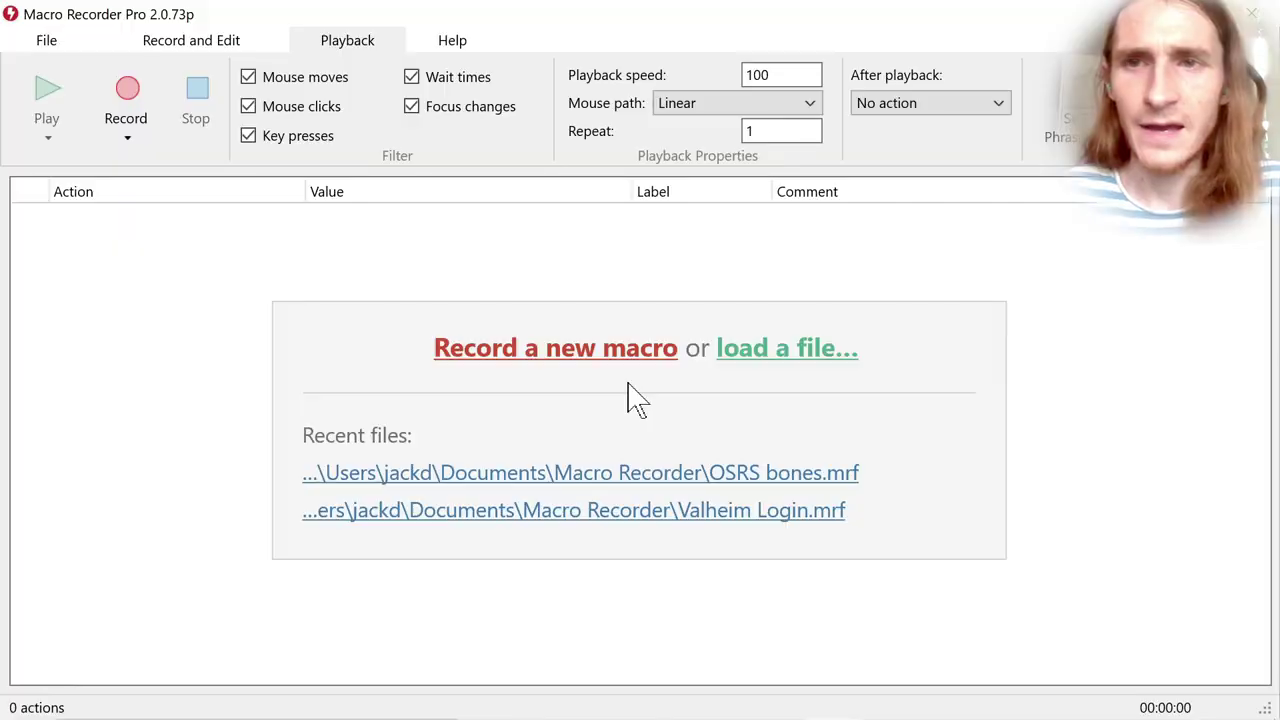
Step: Start recording a new macro in Macro Recorder and bring the Google Docs letter and the Sublime Text file side by side
{"action": "left_click", "coordinate": [127, 110]}
{"action": "key", "text": "alt+Tab"}
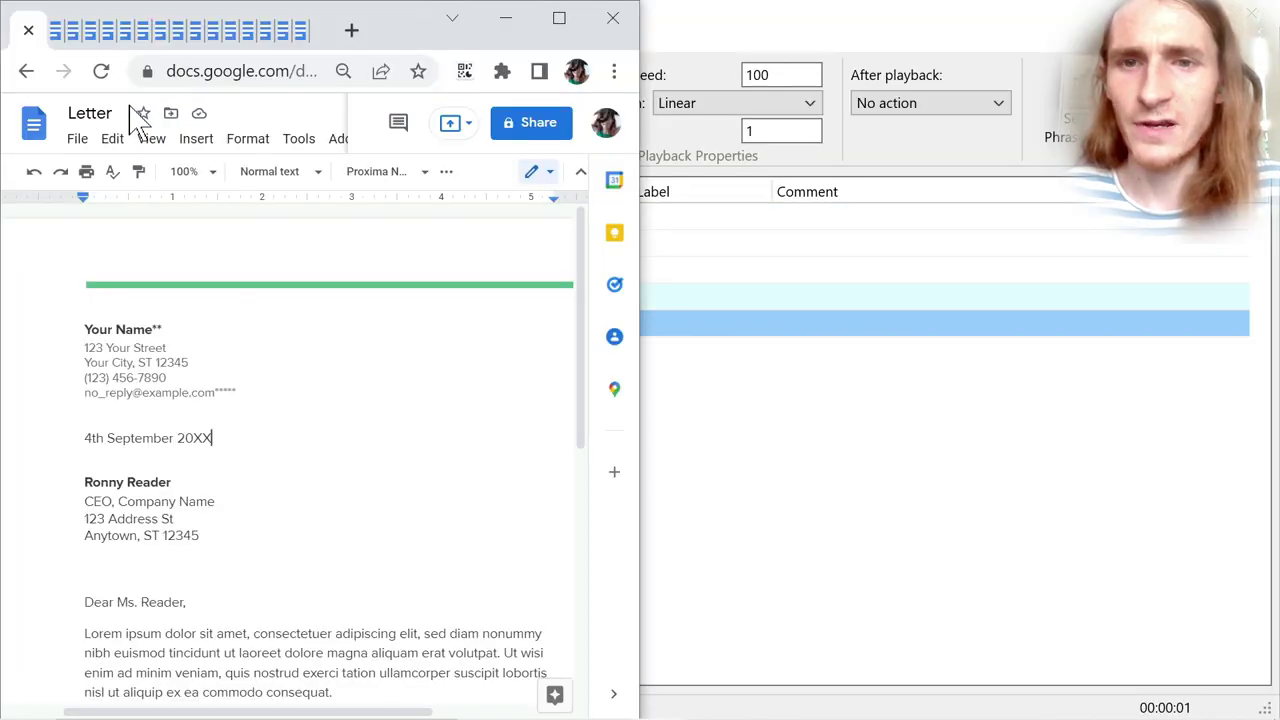
{"action": "key", "text": "alt+Tab"}
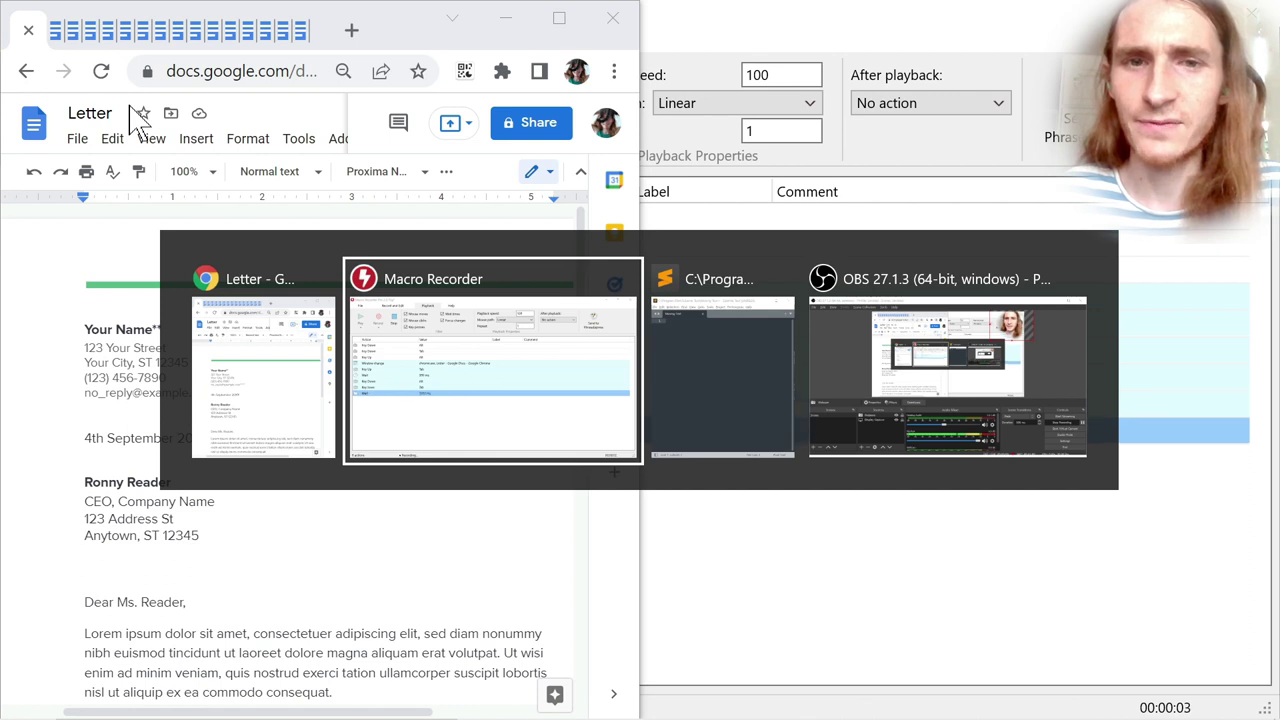
{"action": "key", "text": "alt+Tab"}
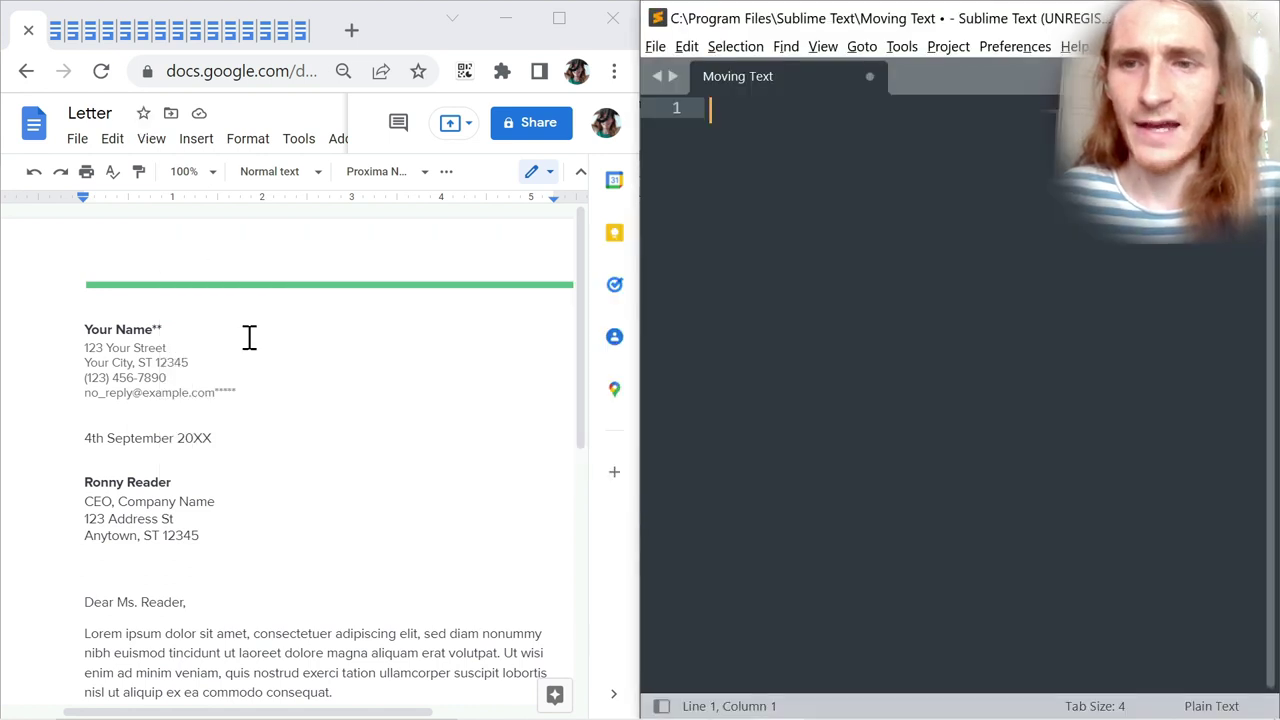
Step: Copy the whole text of the first letter and paste it at the end of the Moving Text file
{"action": "left_click", "coordinate": [320, 453]}
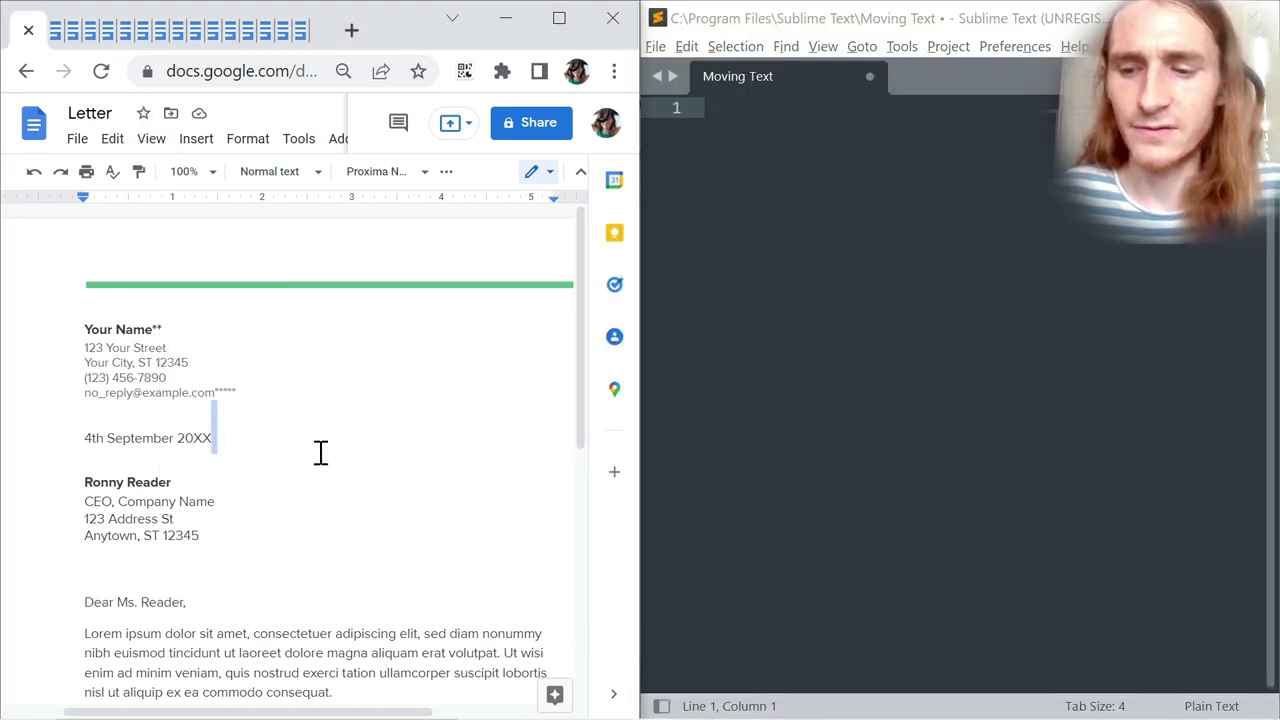
{"action": "key", "text": "ctrl+a"}
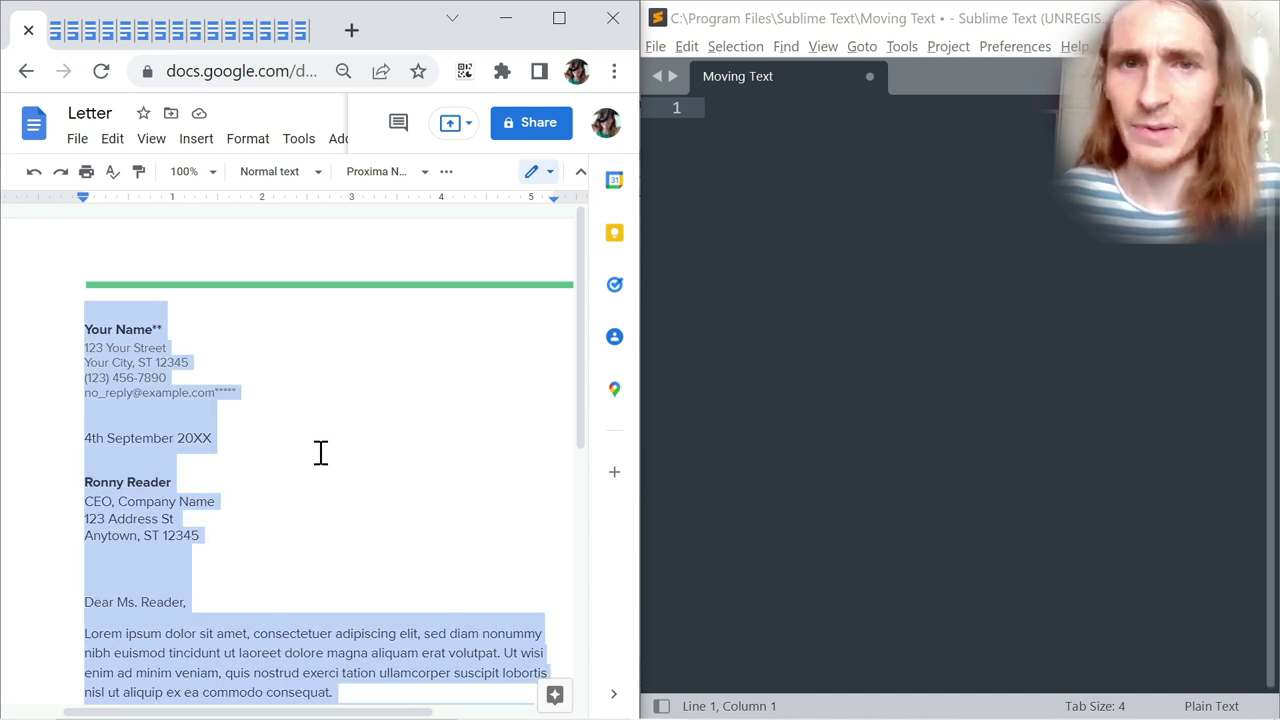
{"action": "left_click", "coordinate": [930, 350]}
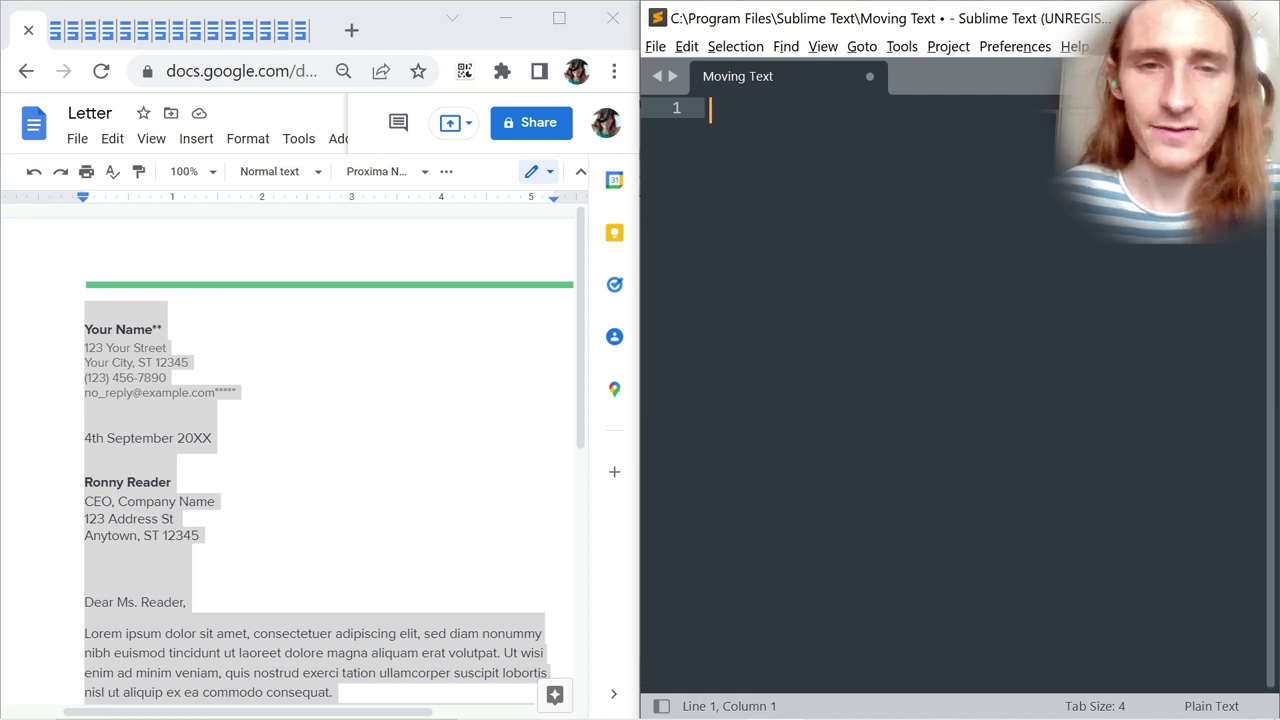
{"action": "key", "text": "ctrl+v"}
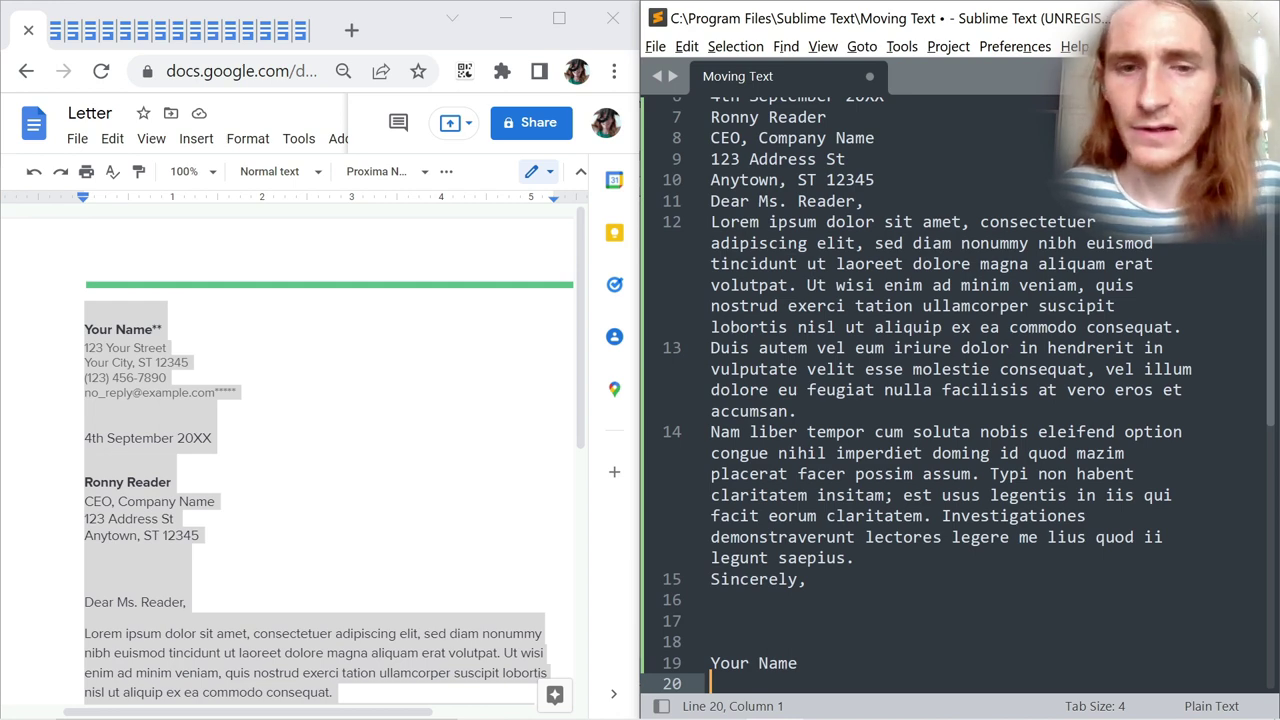
Step: Close the copied letter's browser tab and stop the macro recording
{"action": "left_click", "coordinate": [300, 498]}
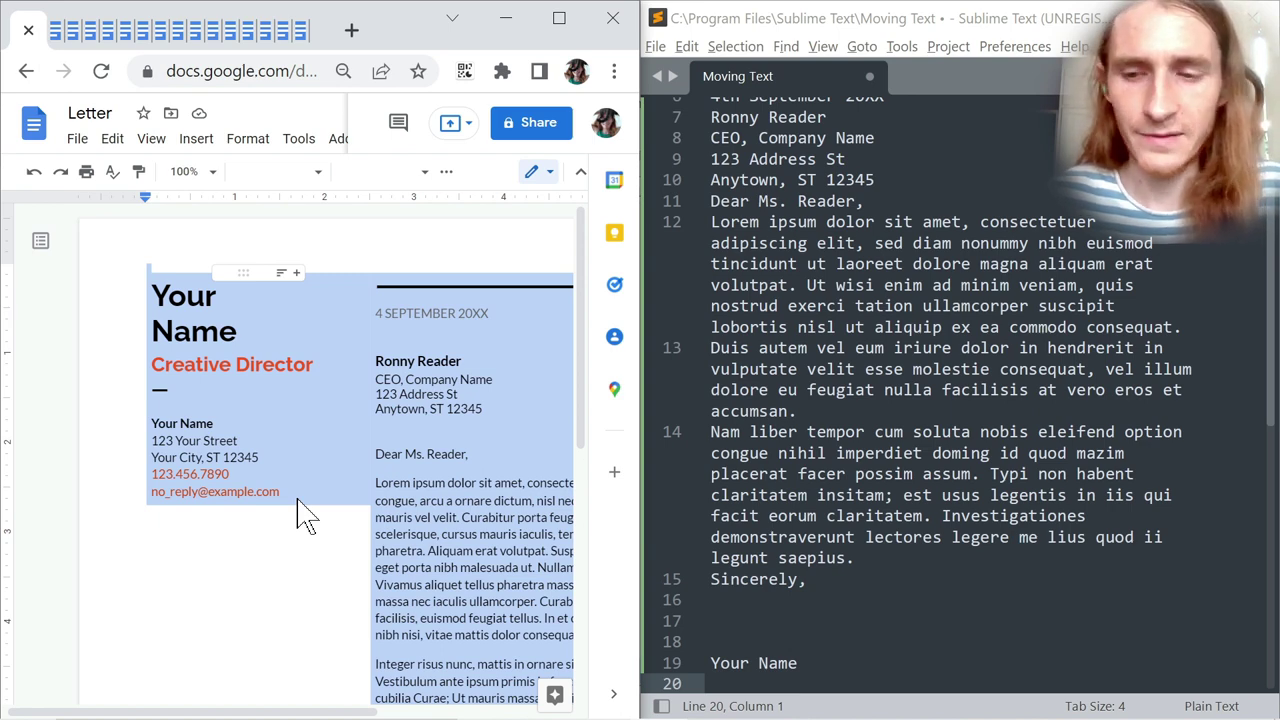
{"action": "key", "text": "Pause"}
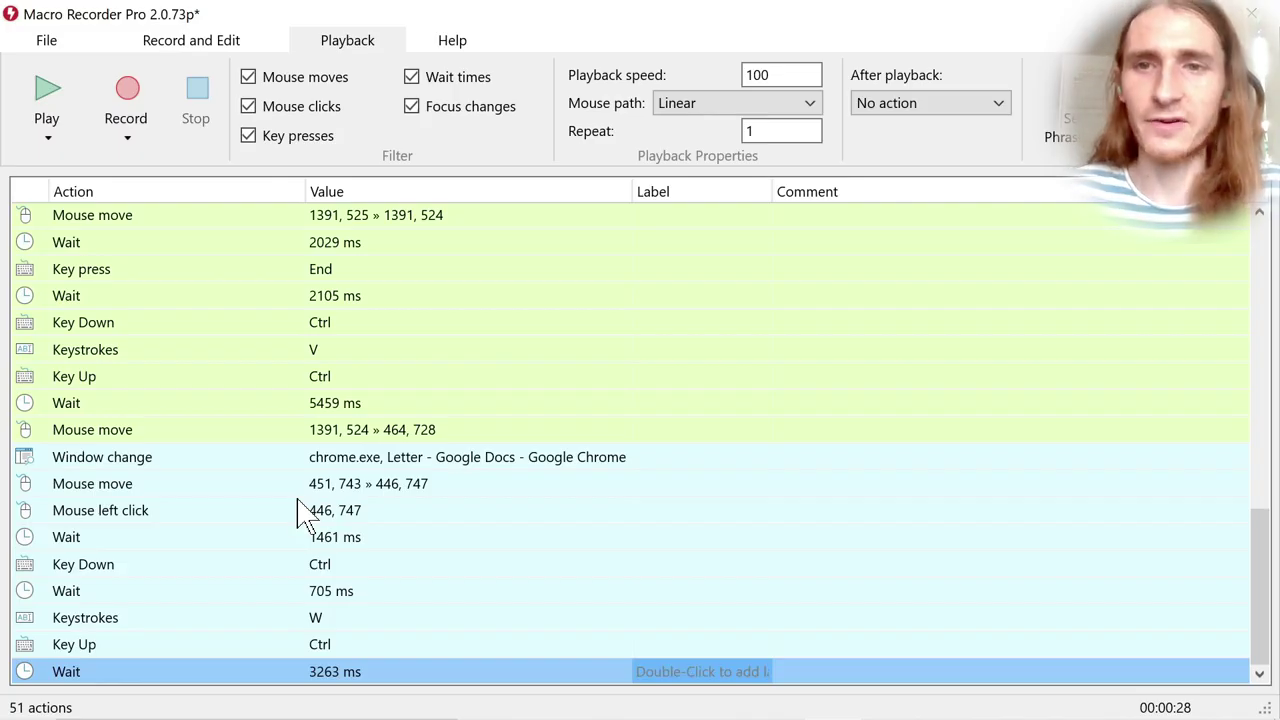
Step: Delete all the Window change actions for Chrome and Sublime Text from the recorded macro
{"action": "left_click", "coordinate": [592, 378]}
{"action": "scroll", "coordinate": [535, 440], "scroll_direction": "up", "scroll_amount": 4}
{"action": "scroll", "coordinate": [535, 440], "scroll_direction": "up", "scroll_amount": 7}
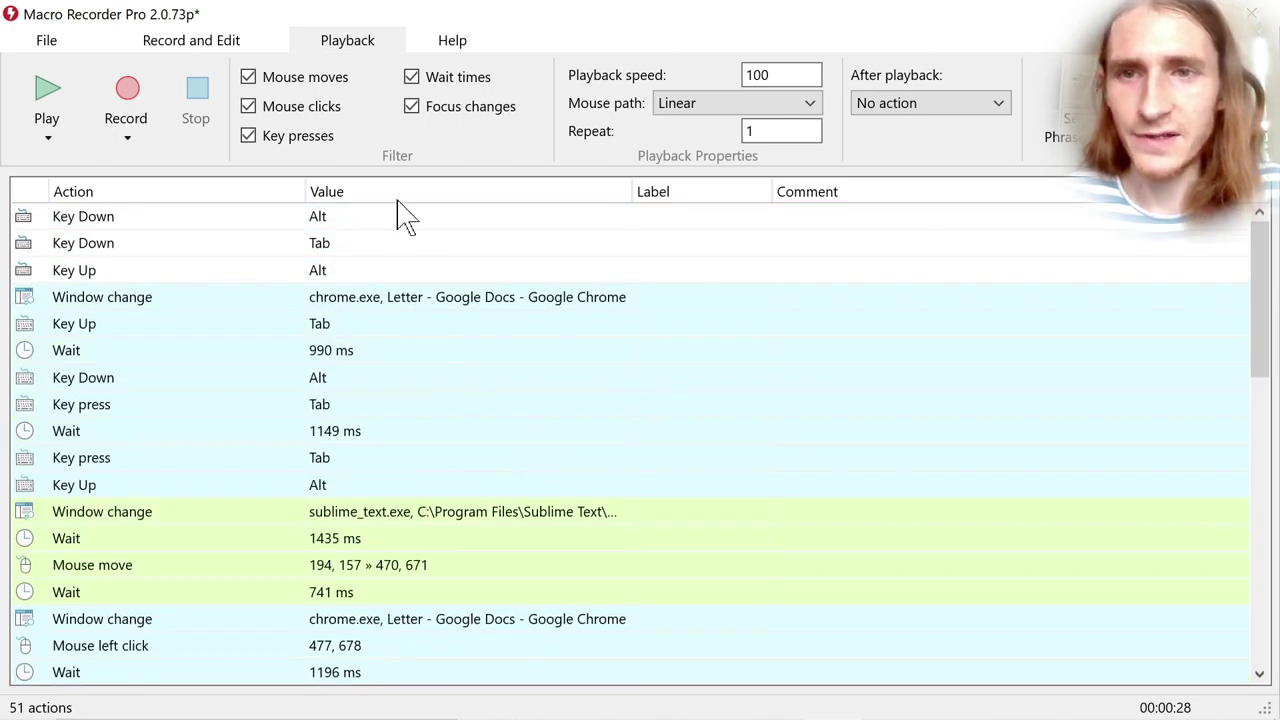
{"action": "left_click", "coordinate": [417, 301]}
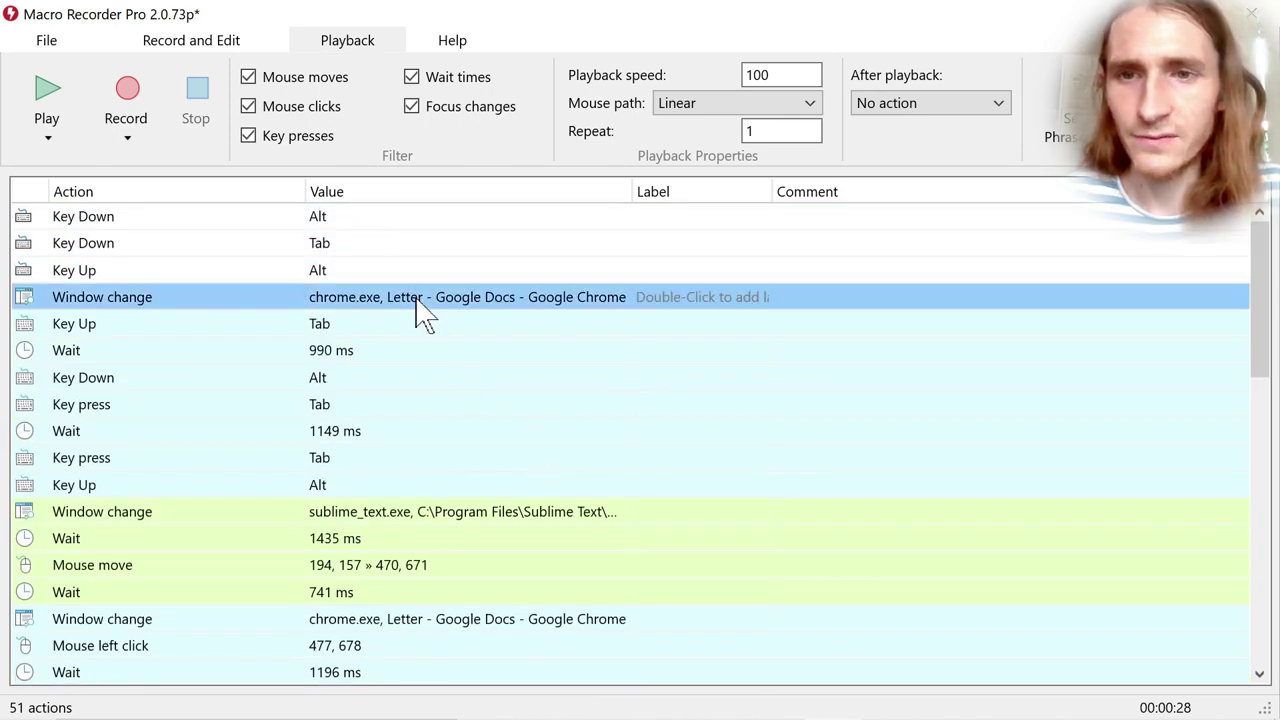
{"action": "left_click", "coordinate": [452, 512], "text": "ctrl"}
{"action": "scroll", "coordinate": [457, 486], "scroll_direction": "down", "scroll_amount": 5}
{"action": "left_click", "coordinate": [420, 240], "text": "ctrl"}
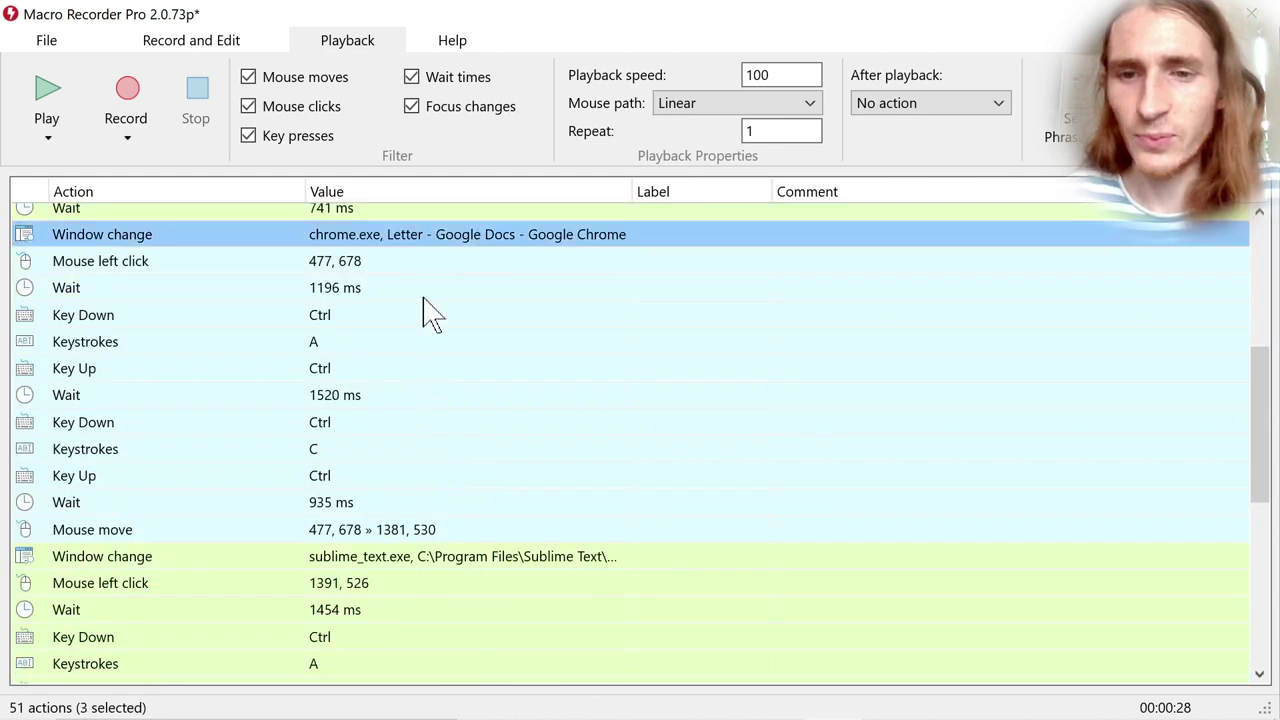
{"action": "left_click", "coordinate": [422, 556], "text": "ctrl"}
{"action": "scroll", "coordinate": [486, 491], "scroll_direction": "down", "scroll_amount": 5}
{"action": "scroll", "coordinate": [486, 491], "scroll_direction": "down", "scroll_amount": 1}
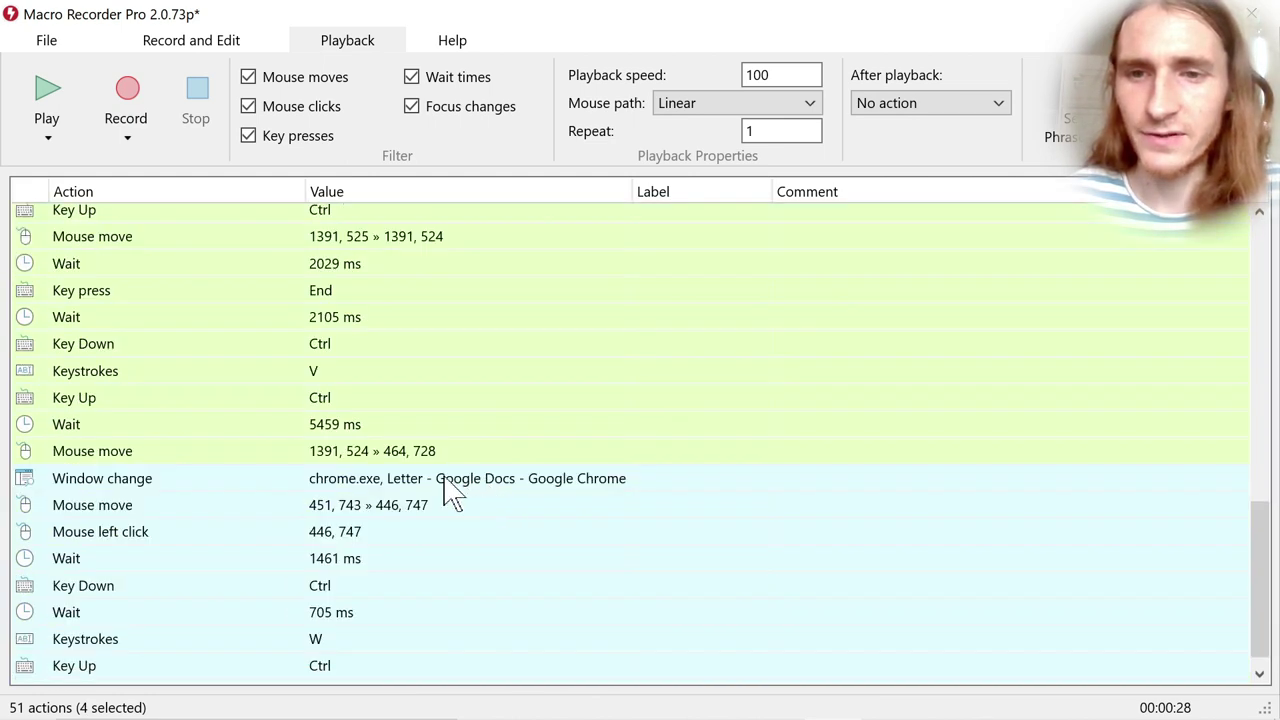
{"action": "left_click", "coordinate": [455, 478], "text": "ctrl"}
{"action": "scroll", "coordinate": [505, 500], "scroll_direction": "down", "scroll_amount": 1}
{"action": "scroll", "coordinate": [472, 583], "scroll_direction": "up", "scroll_amount": 10}
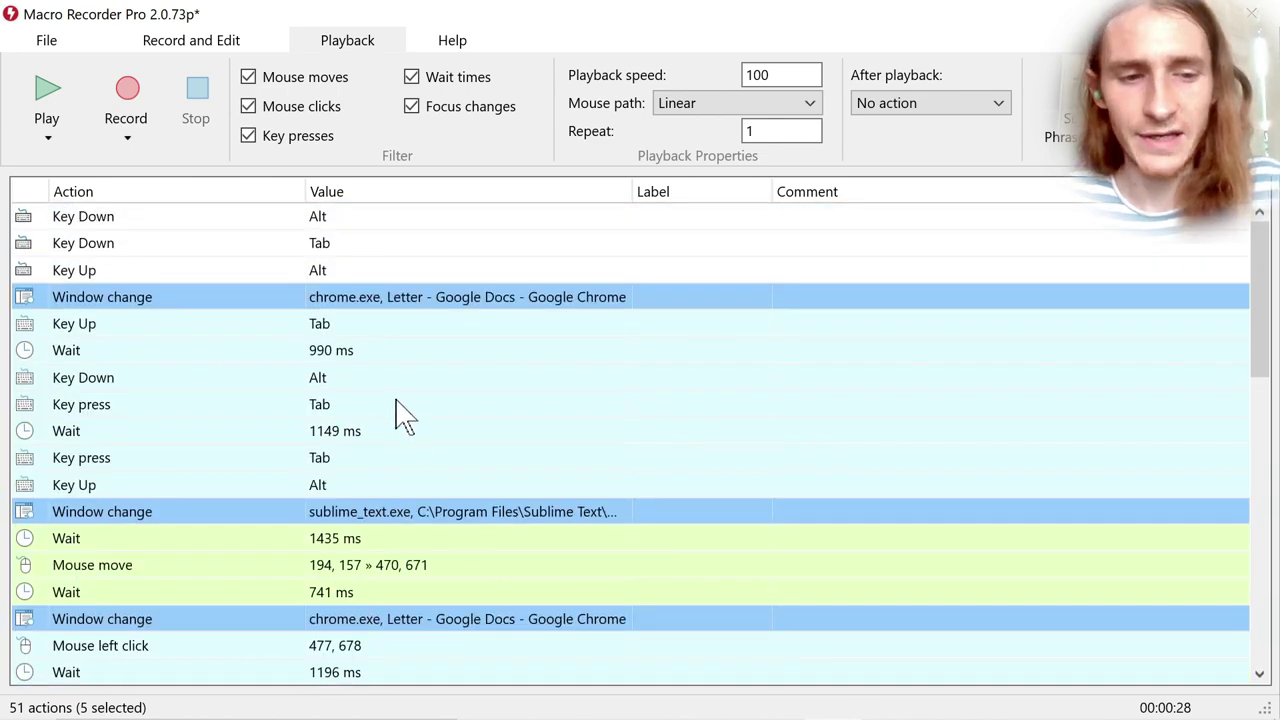
{"action": "key", "text": "Delete"}
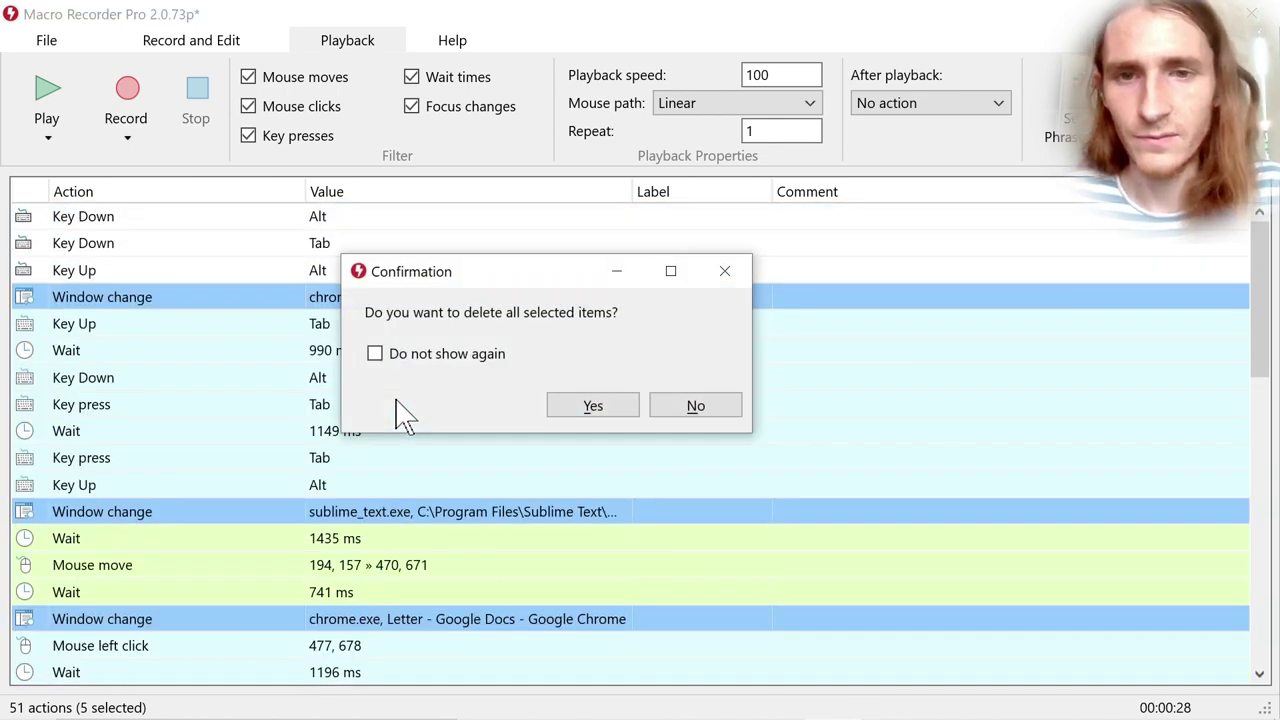
{"action": "left_click", "coordinate": [585, 414]}
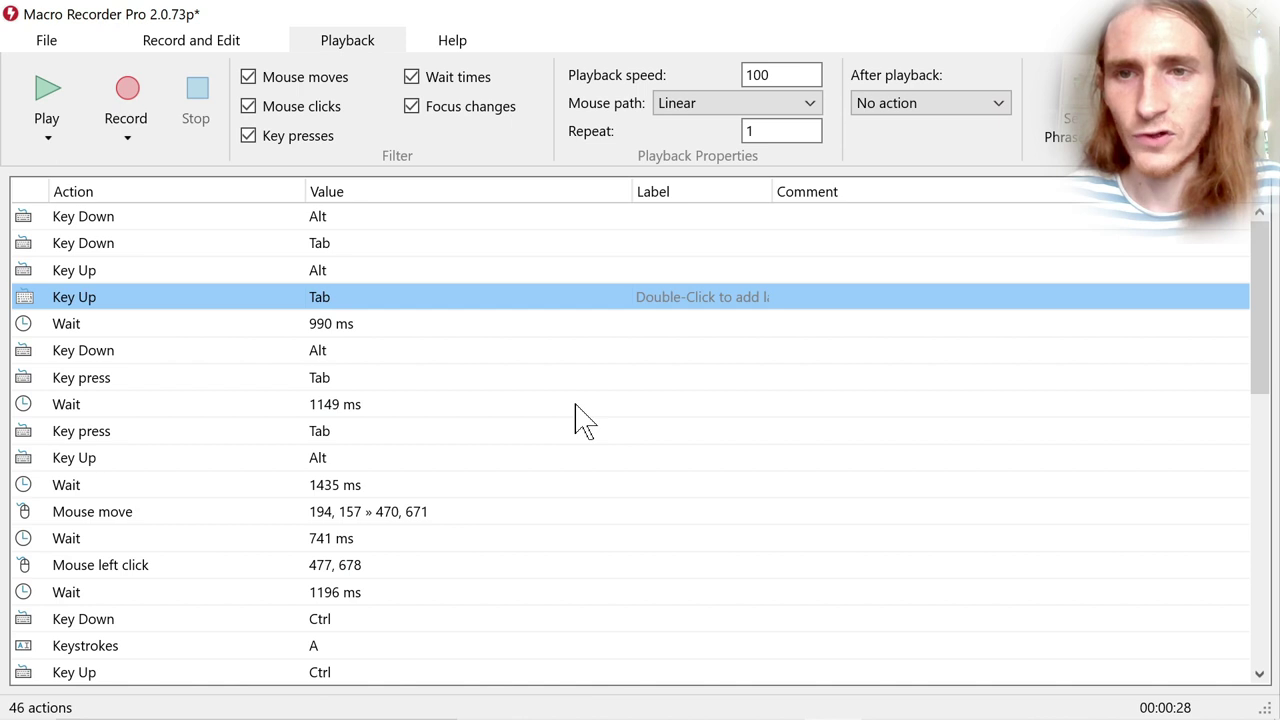
Step: Delete the macro's opening window-switching actions, from the first Alt Key Down through the 1435 ms Wait
{"action": "left_click", "coordinate": [345, 217]}
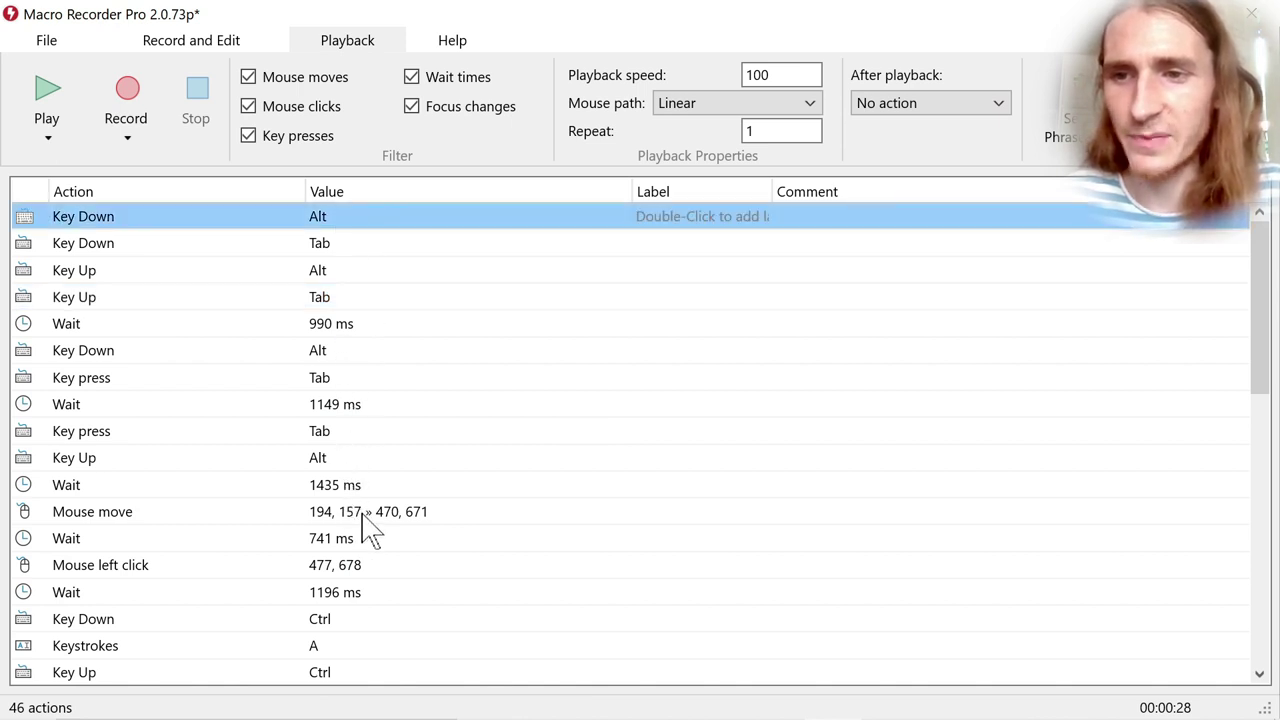
{"action": "left_click", "coordinate": [412, 484], "text": "shift"}
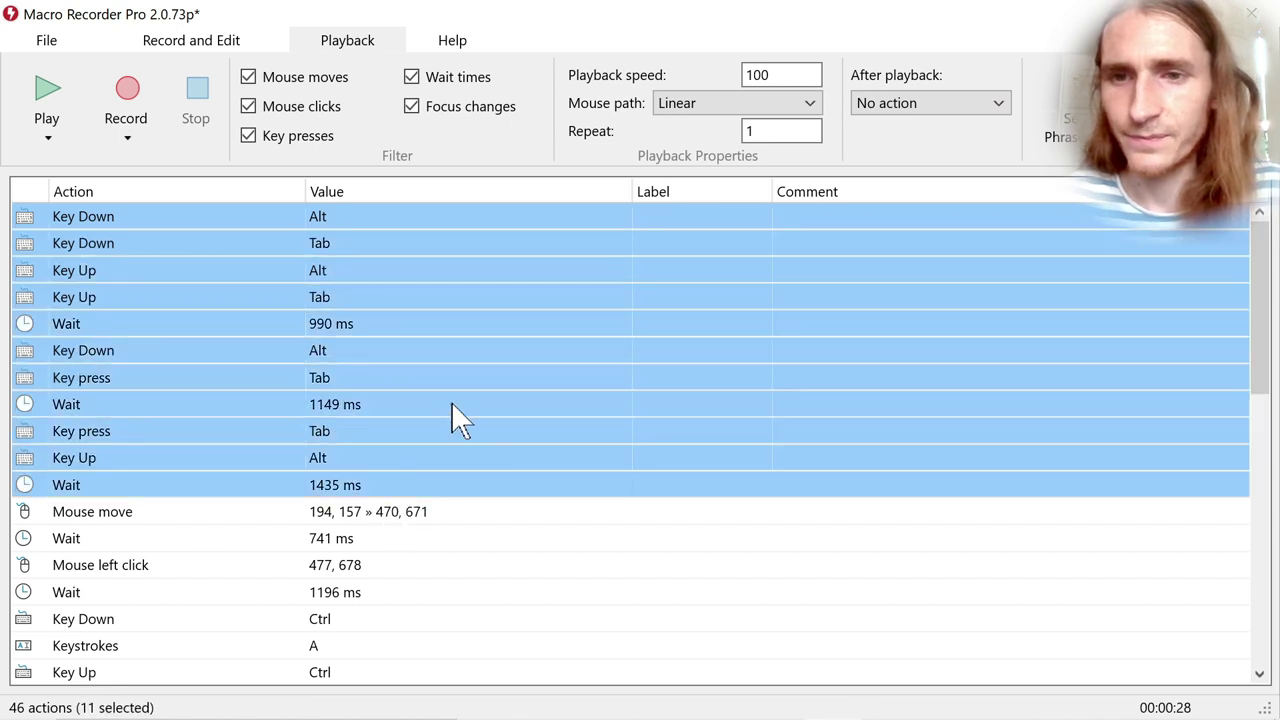
{"action": "key", "text": "Delete"}
{"action": "key", "text": "Return"}
Step: Set every Wait action in the macro to 250 ms, editing all of them together
{"action": "left_click", "coordinate": [444, 243]}
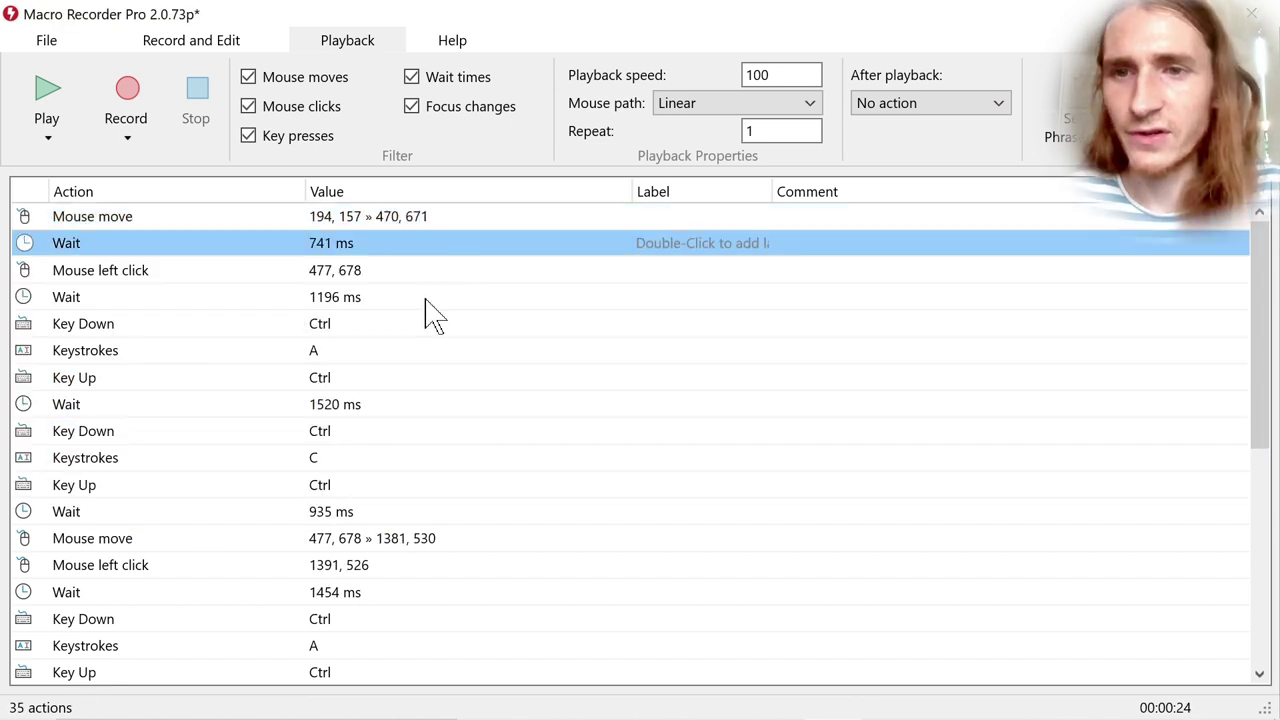
{"action": "left_click", "coordinate": [425, 300], "text": "ctrl"}
{"action": "left_click", "coordinate": [412, 405], "text": "ctrl"}
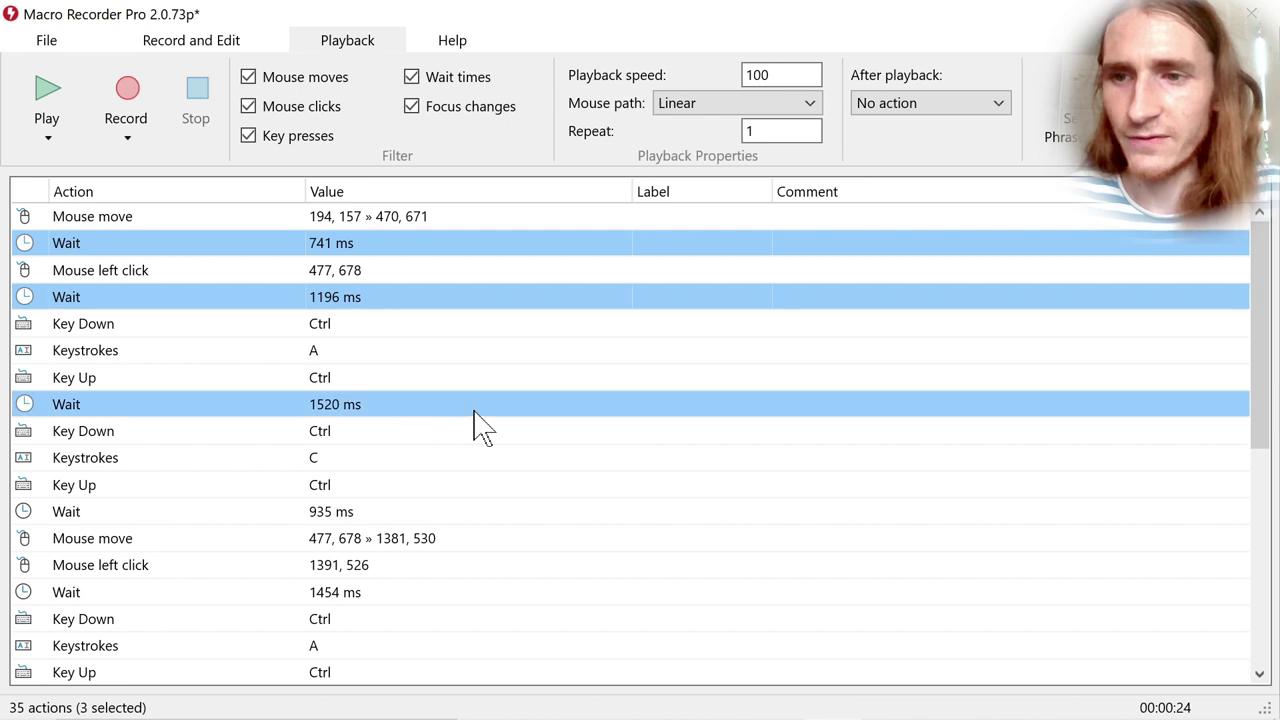
{"action": "scroll", "coordinate": [477, 423], "scroll_direction": "down", "scroll_amount": 1}
{"action": "left_click", "coordinate": [443, 416], "text": "ctrl"}
{"action": "scroll", "coordinate": [440, 420], "scroll_direction": "down", "scroll_amount": 1}
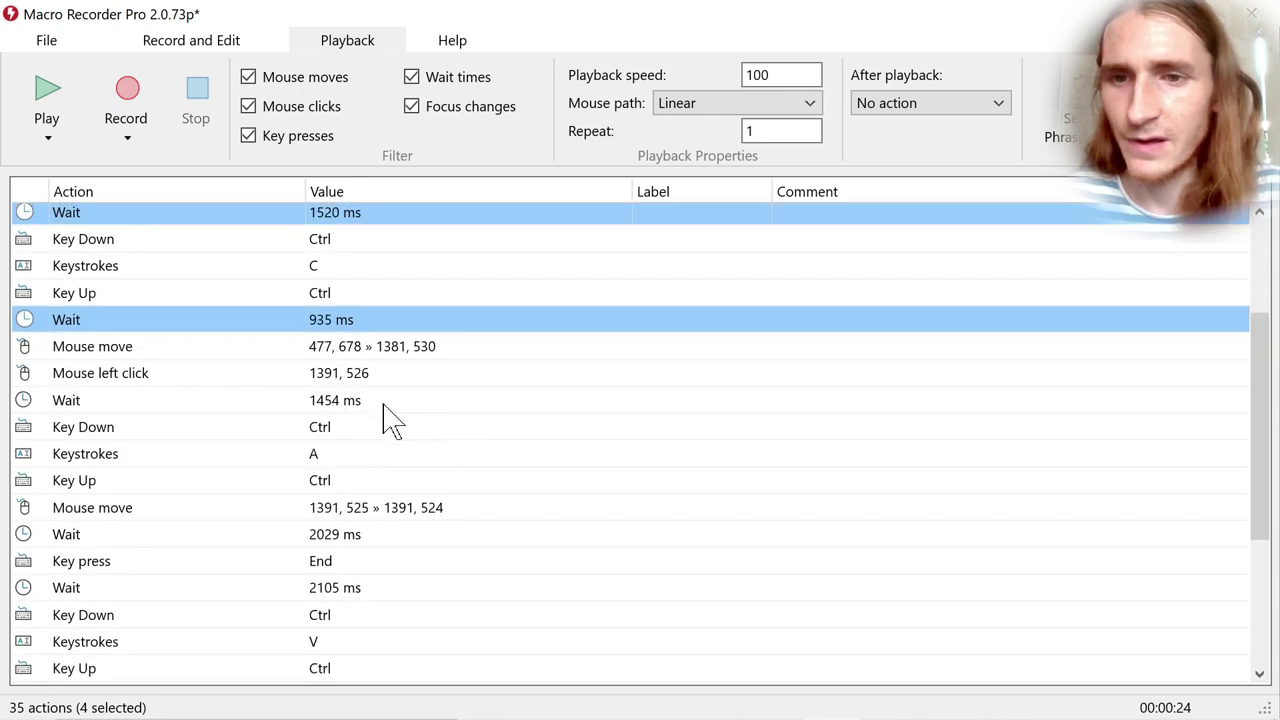
{"action": "left_click", "coordinate": [388, 405], "text": "ctrl"}
{"action": "scroll", "coordinate": [452, 442], "scroll_direction": "down", "scroll_amount": 1}
{"action": "left_click", "coordinate": [399, 441], "text": "ctrl"}
{"action": "scroll", "coordinate": [488, 446], "scroll_direction": "down", "scroll_amount": 1}
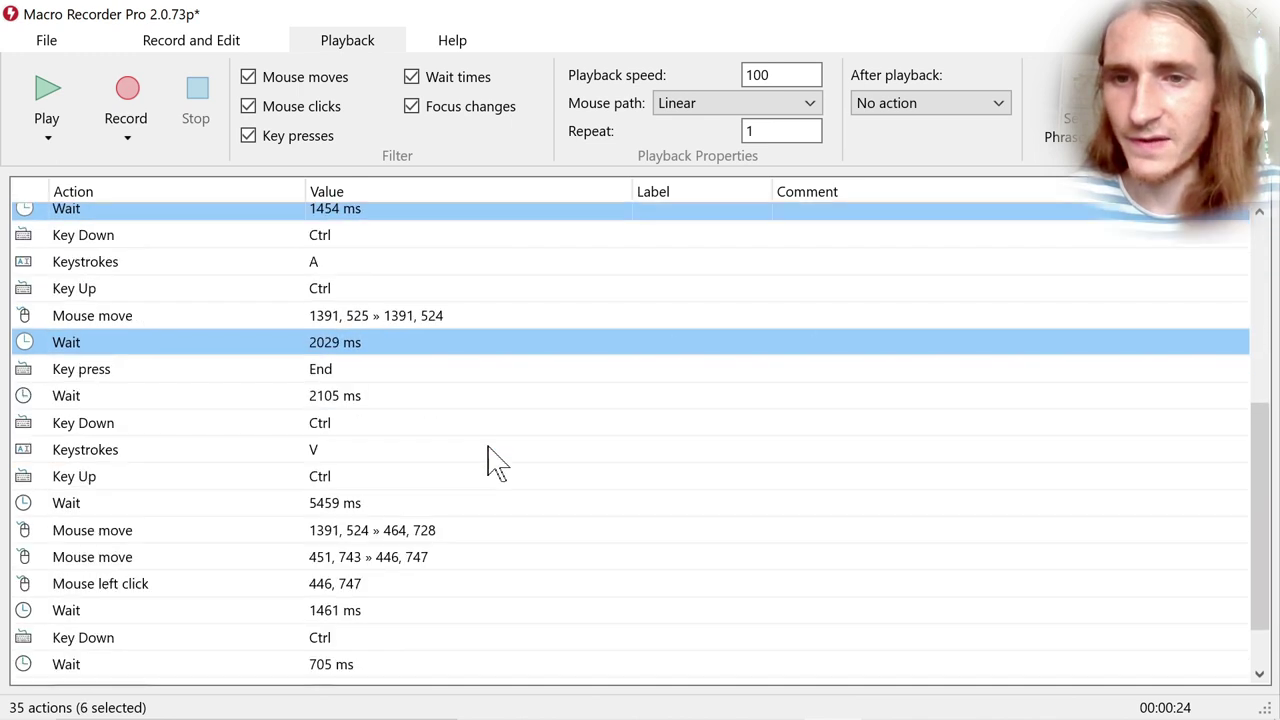
{"action": "left_click", "coordinate": [370, 400], "text": "ctrl"}
{"action": "scroll", "coordinate": [455, 440], "scroll_direction": "down", "scroll_amount": 1}
{"action": "left_click", "coordinate": [380, 432], "text": "ctrl"}
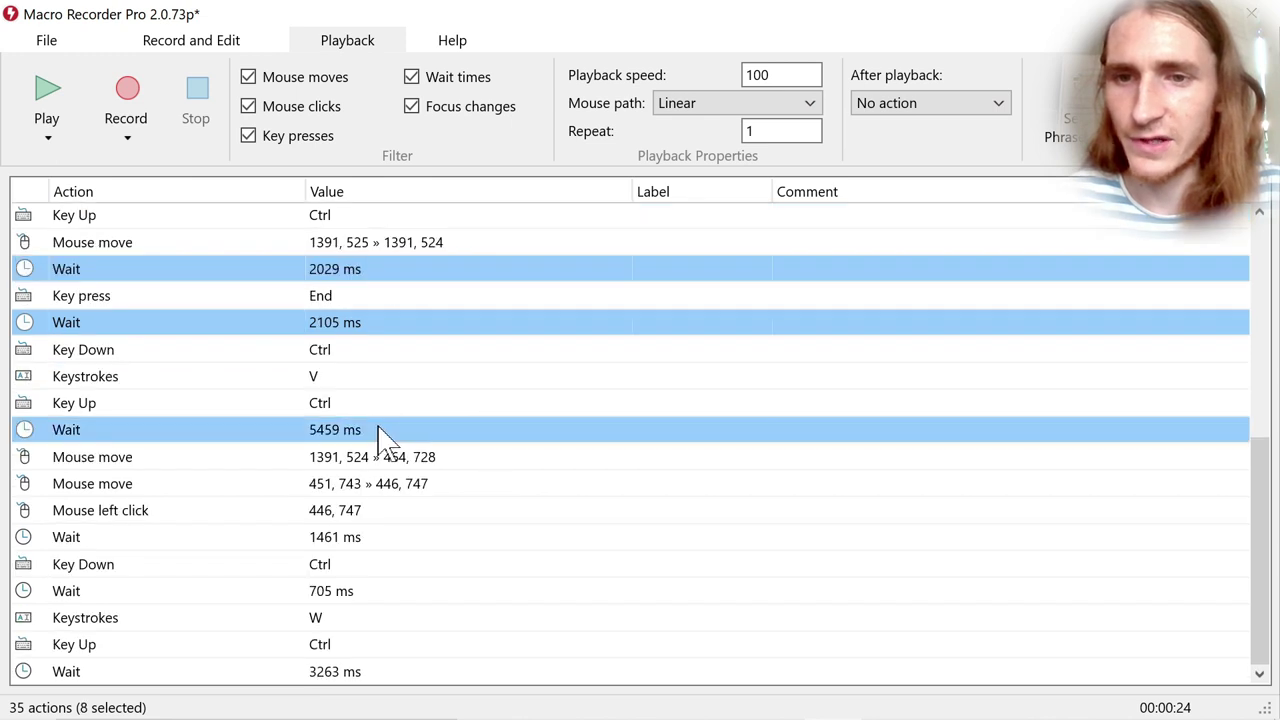
{"action": "left_click", "coordinate": [406, 537], "text": "ctrl"}
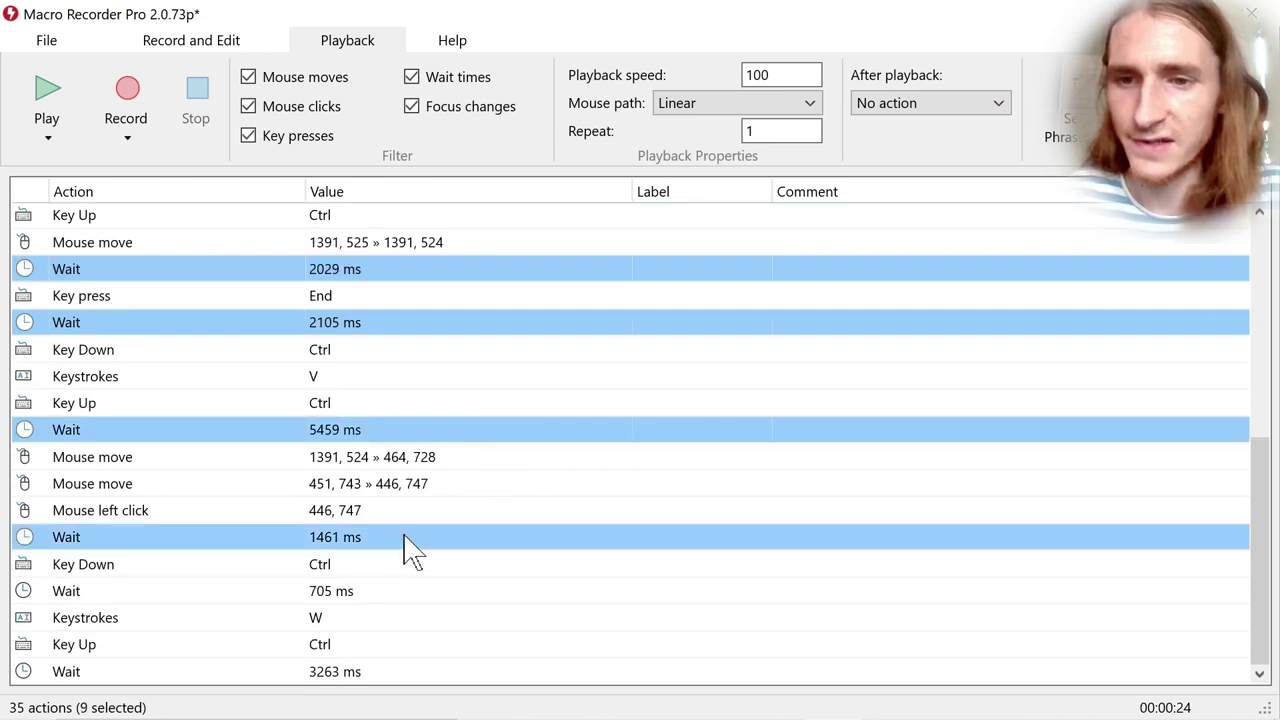
{"action": "left_click", "coordinate": [383, 590], "text": "ctrl"}
{"action": "left_click", "coordinate": [395, 675], "text": "ctrl"}
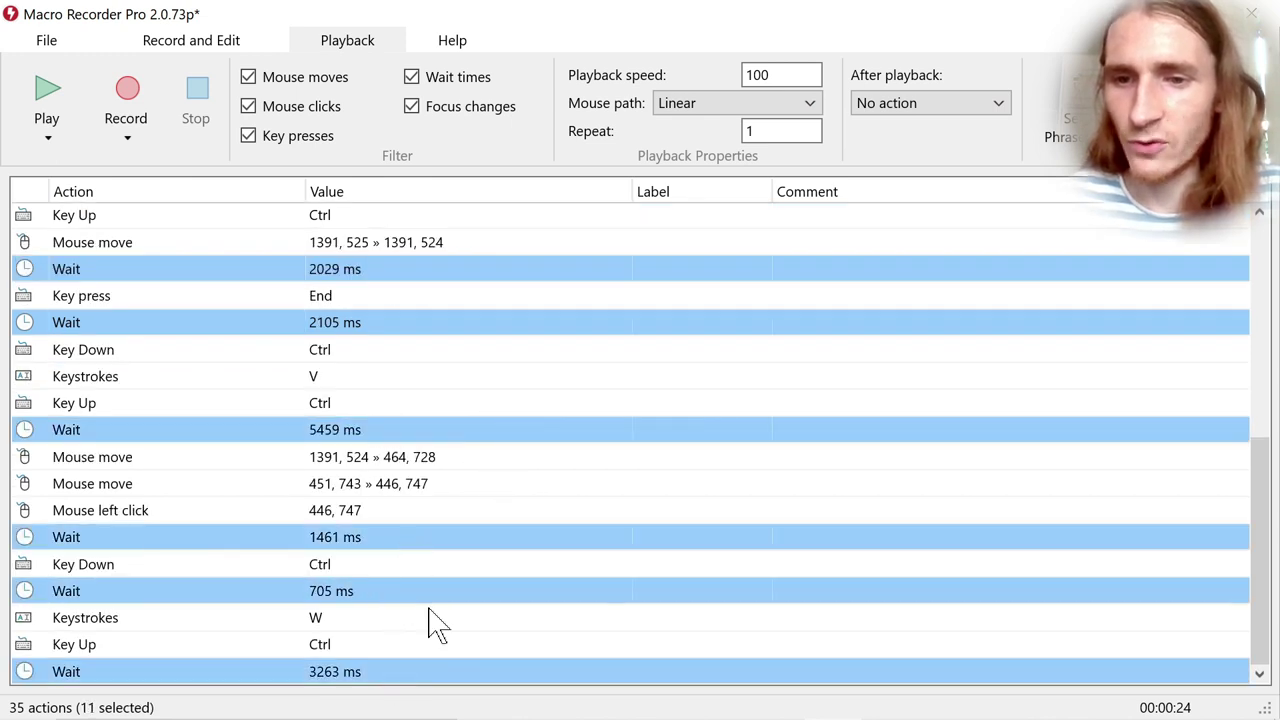
{"action": "right_click", "coordinate": [408, 552]}
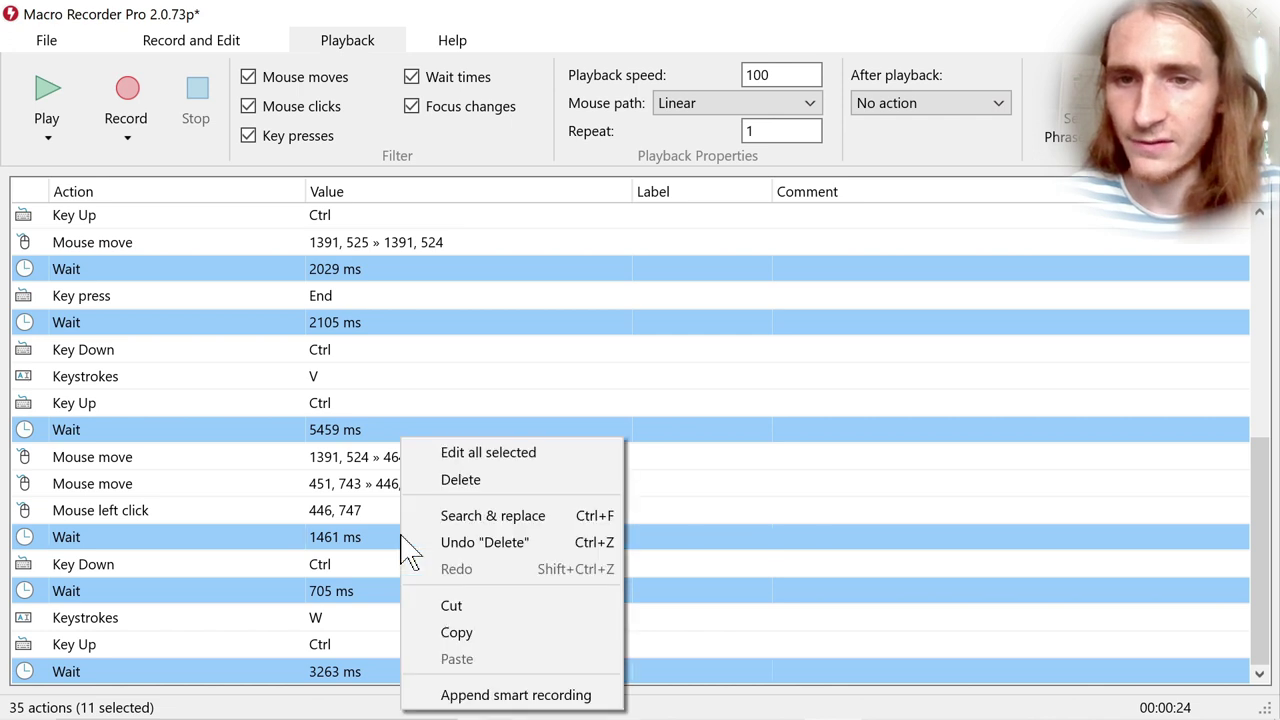
{"action": "left_click", "coordinate": [496, 452]}
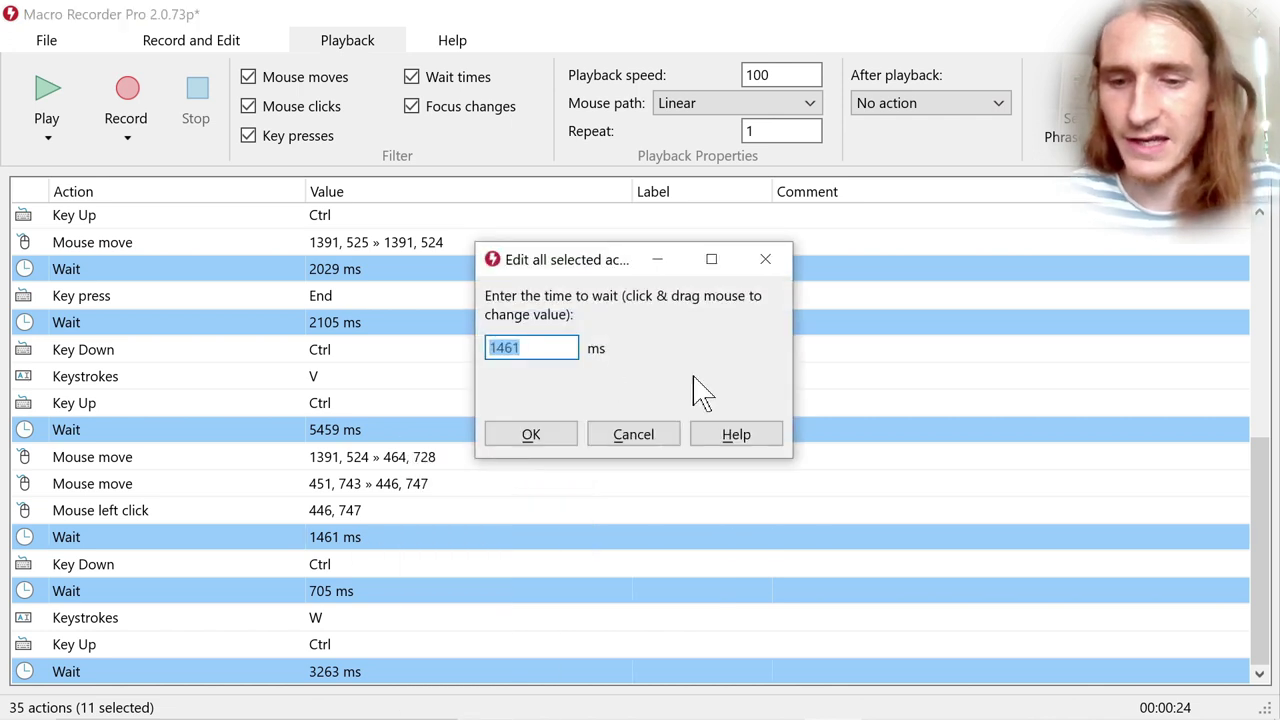
{"action": "type", "text": "250"}
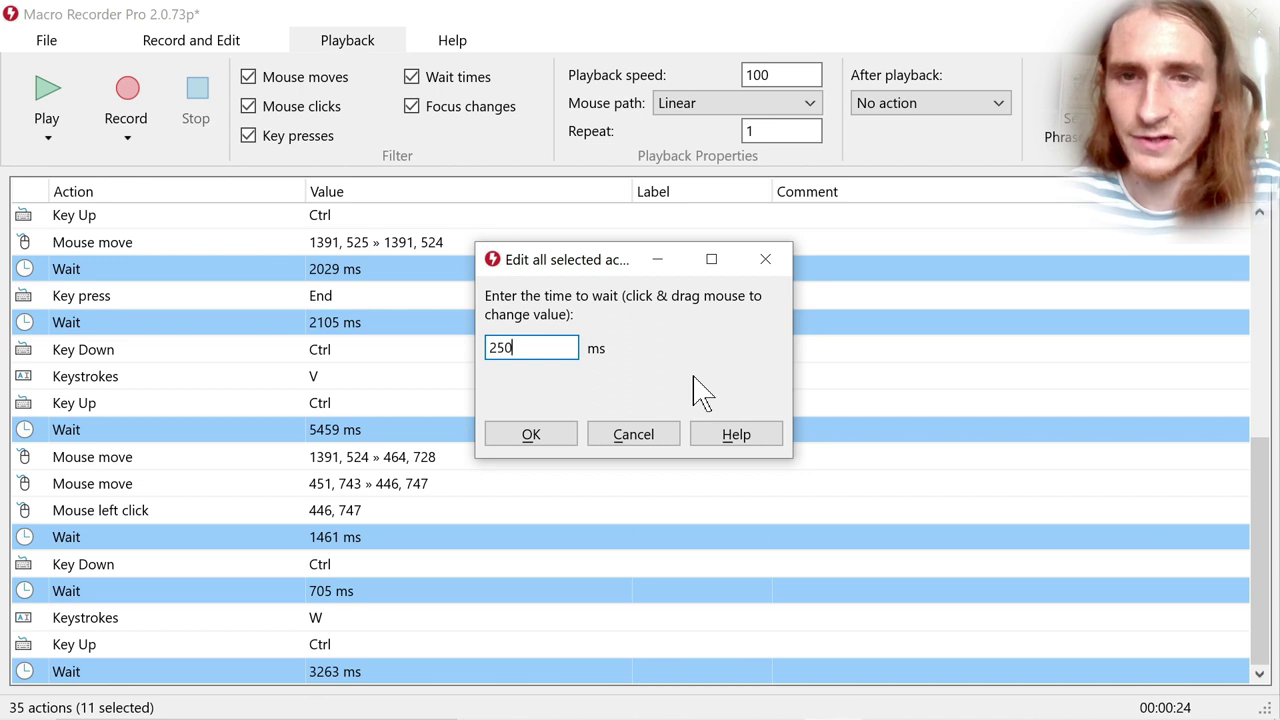
{"action": "key", "text": "Return"}
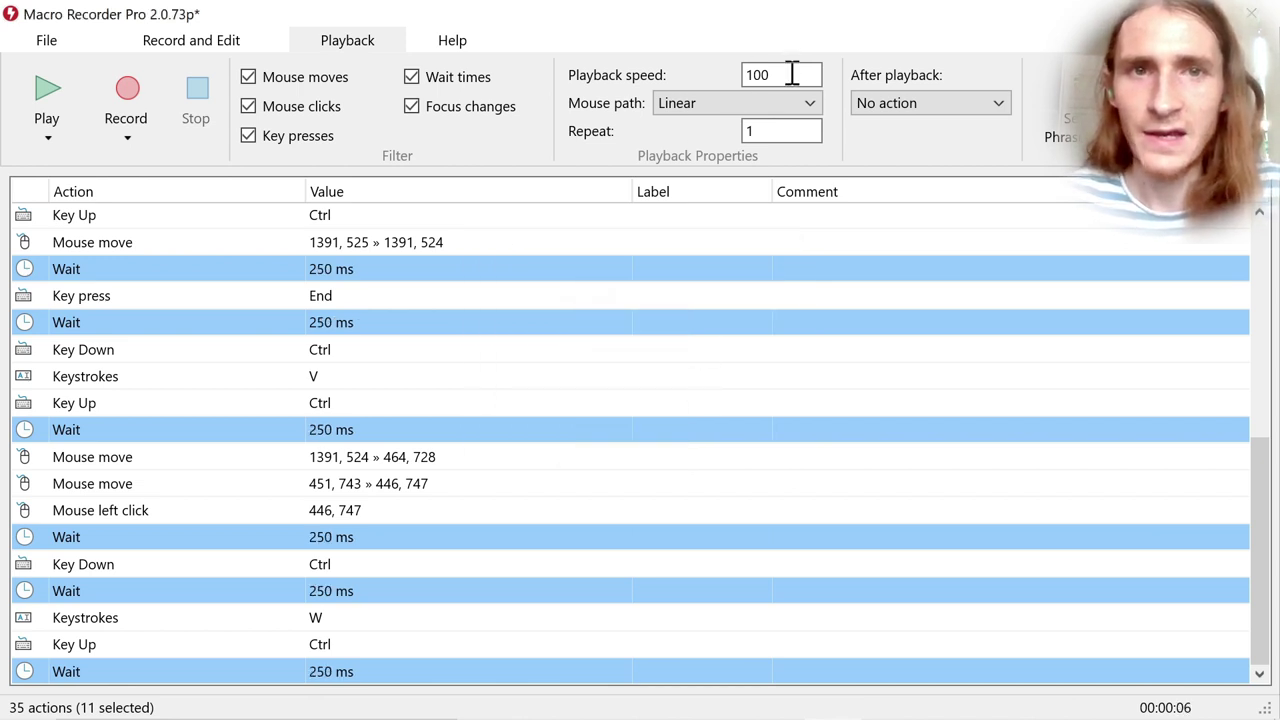
Step: Set the macro's playback speed to 400
{"action": "double_click", "coordinate": [791, 75]}
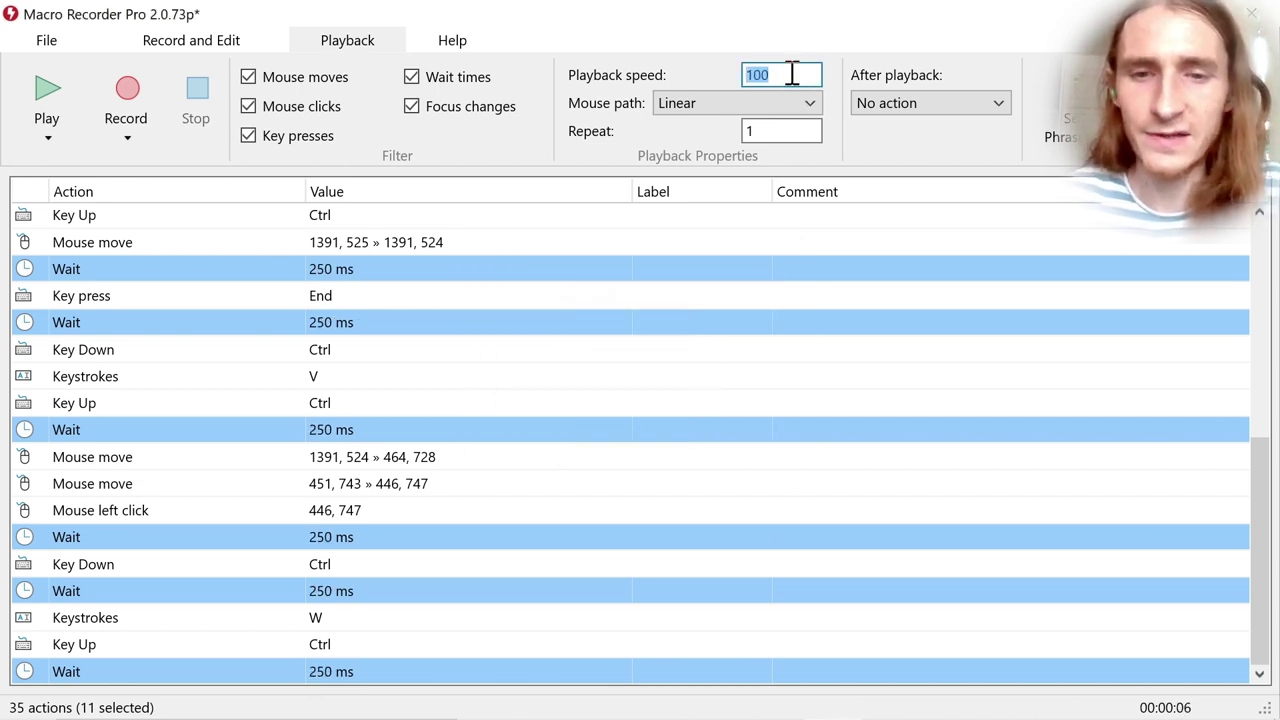
{"action": "type", "text": "4"}
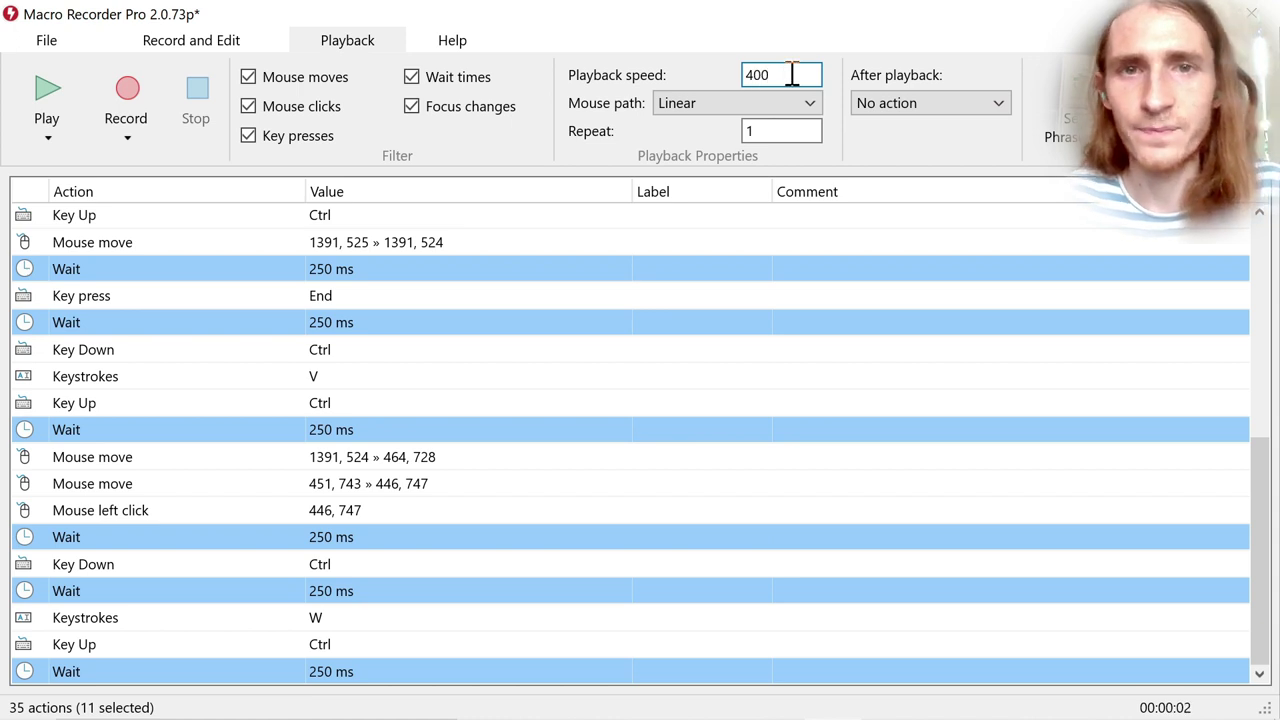
{"action": "left_click", "coordinate": [586, 273]}
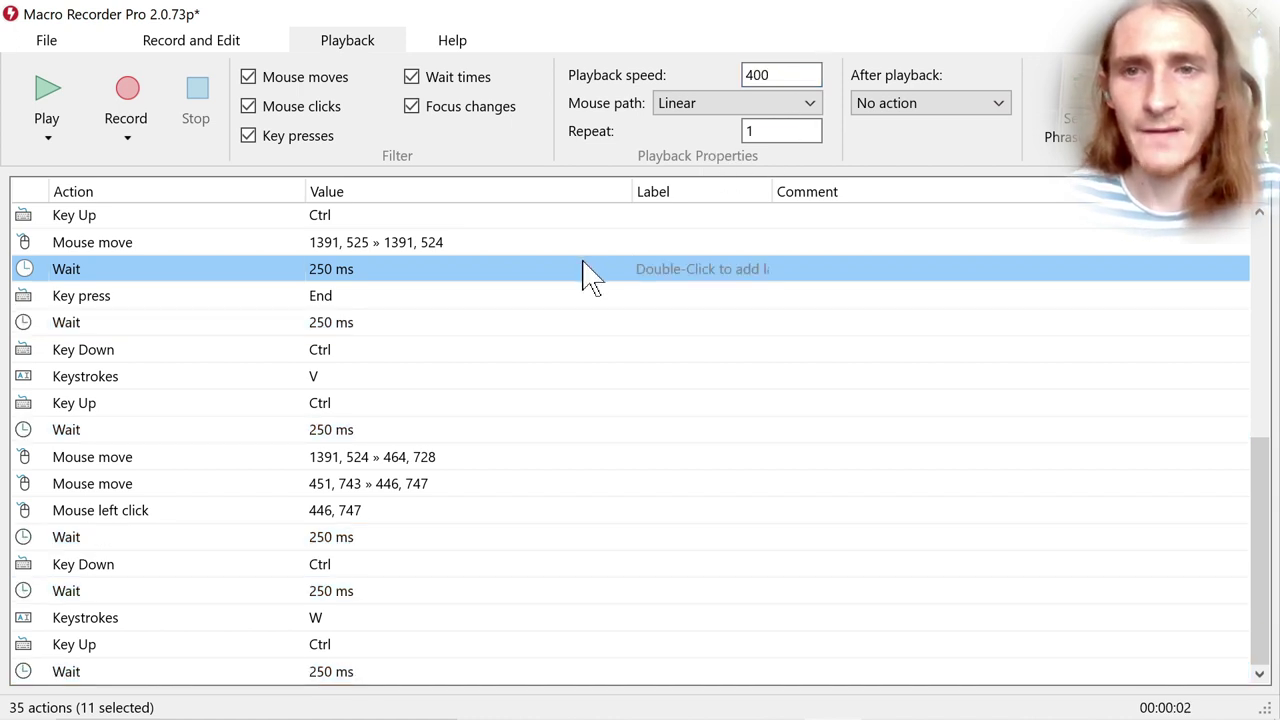
{"action": "scroll", "coordinate": [528, 403], "scroll_direction": "up", "scroll_amount": 6}
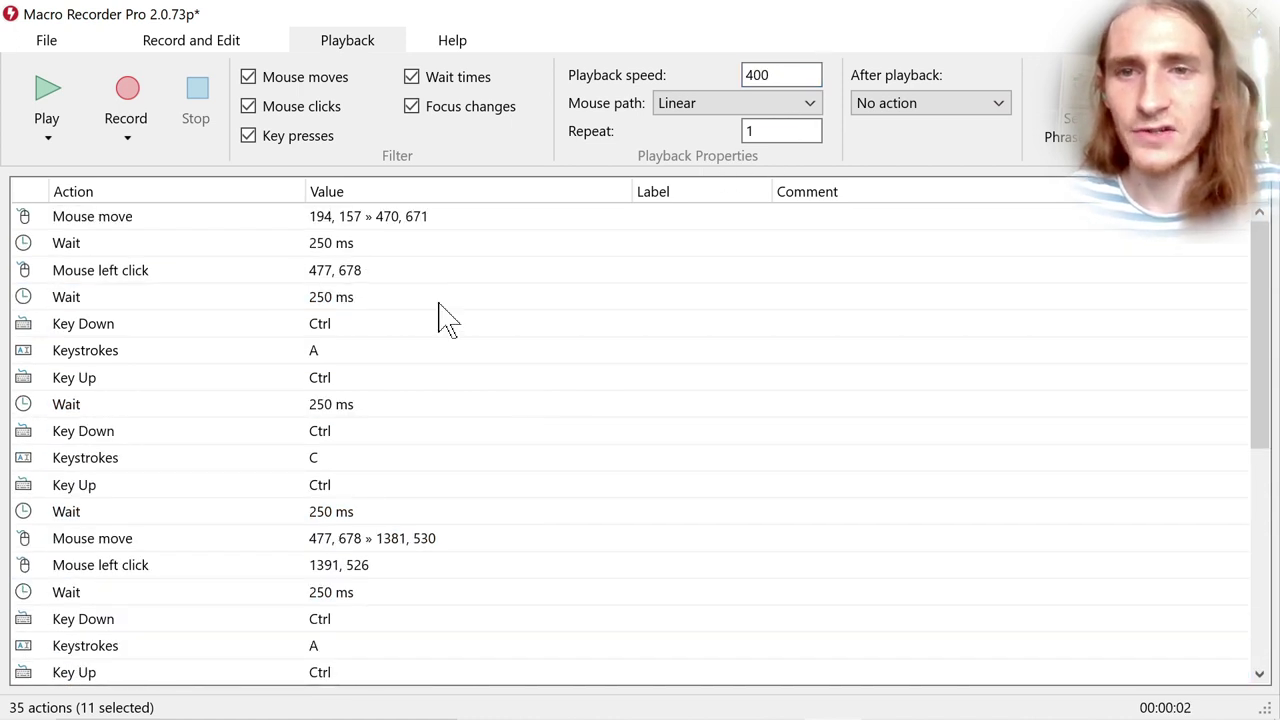
Step: Bring Chrome and Sublime Text to the front and clear all the text from the Moving Text file
{"action": "key", "text": "alt+Tab"}
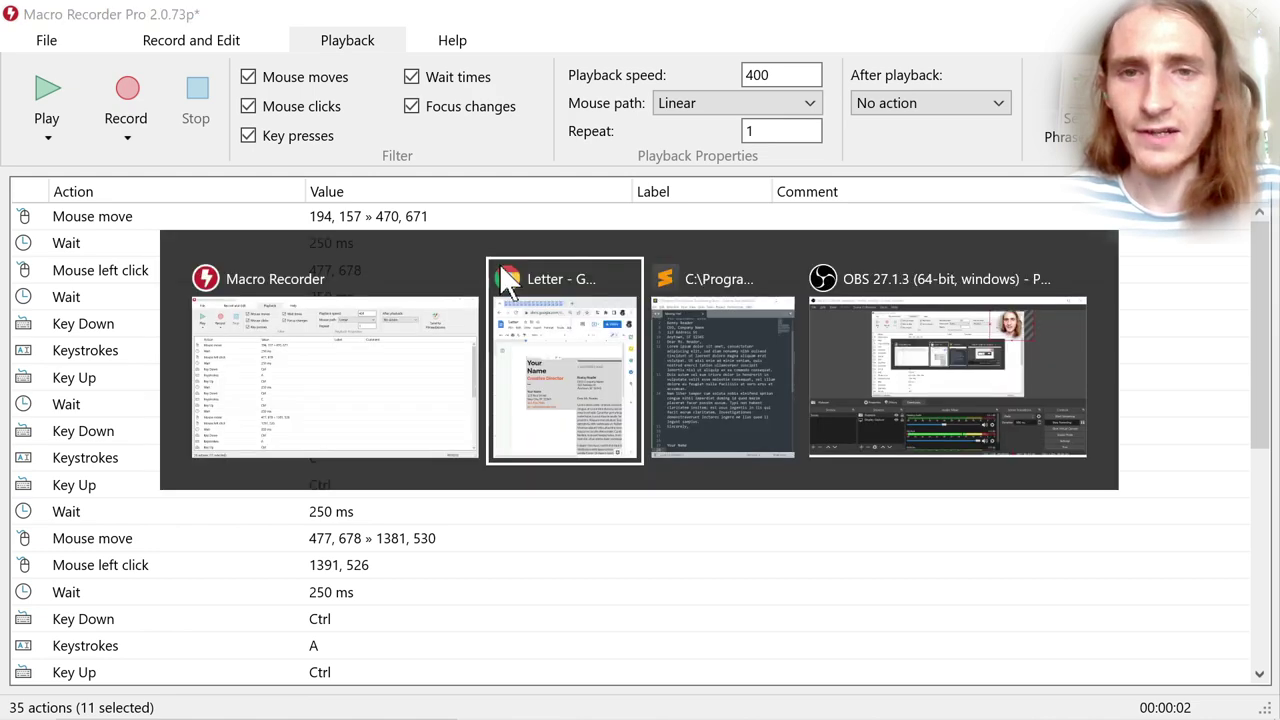
{"action": "key", "text": "alt+Tab"}
{"action": "key", "text": "alt+Tab"}
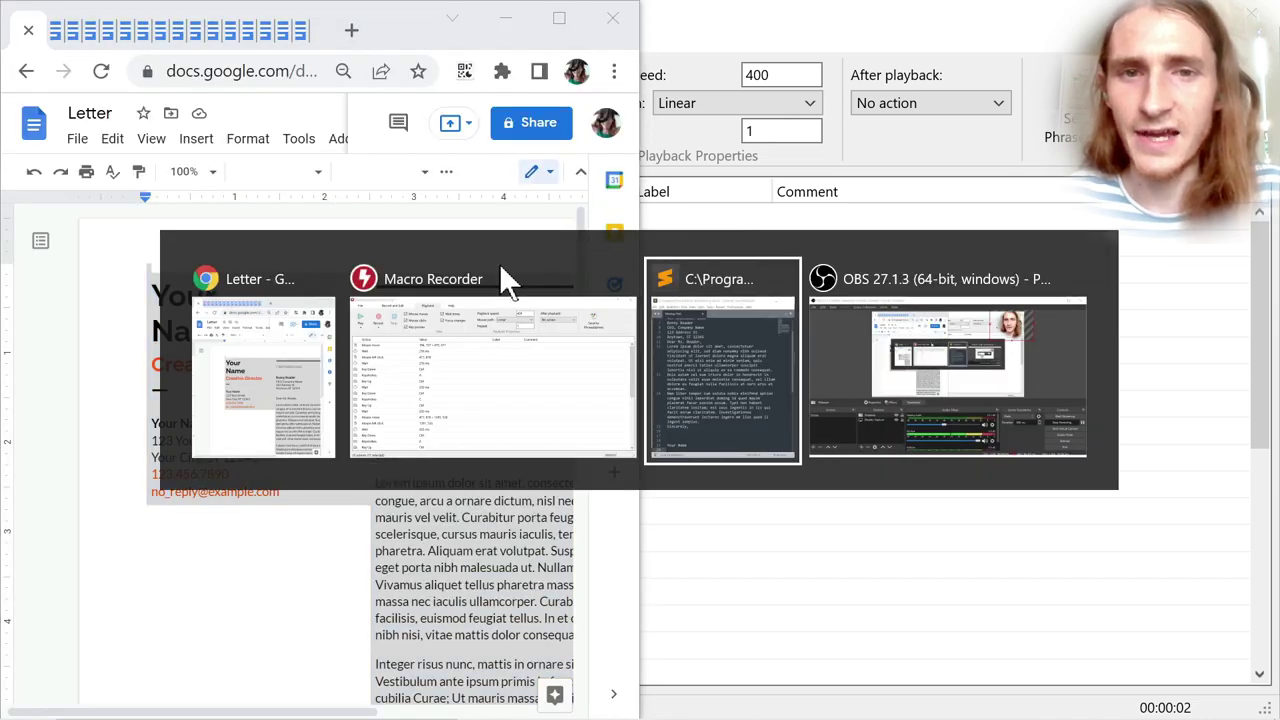
{"action": "left_click", "coordinate": [1057, 348]}
{"action": "key", "text": "ctrl+a"}
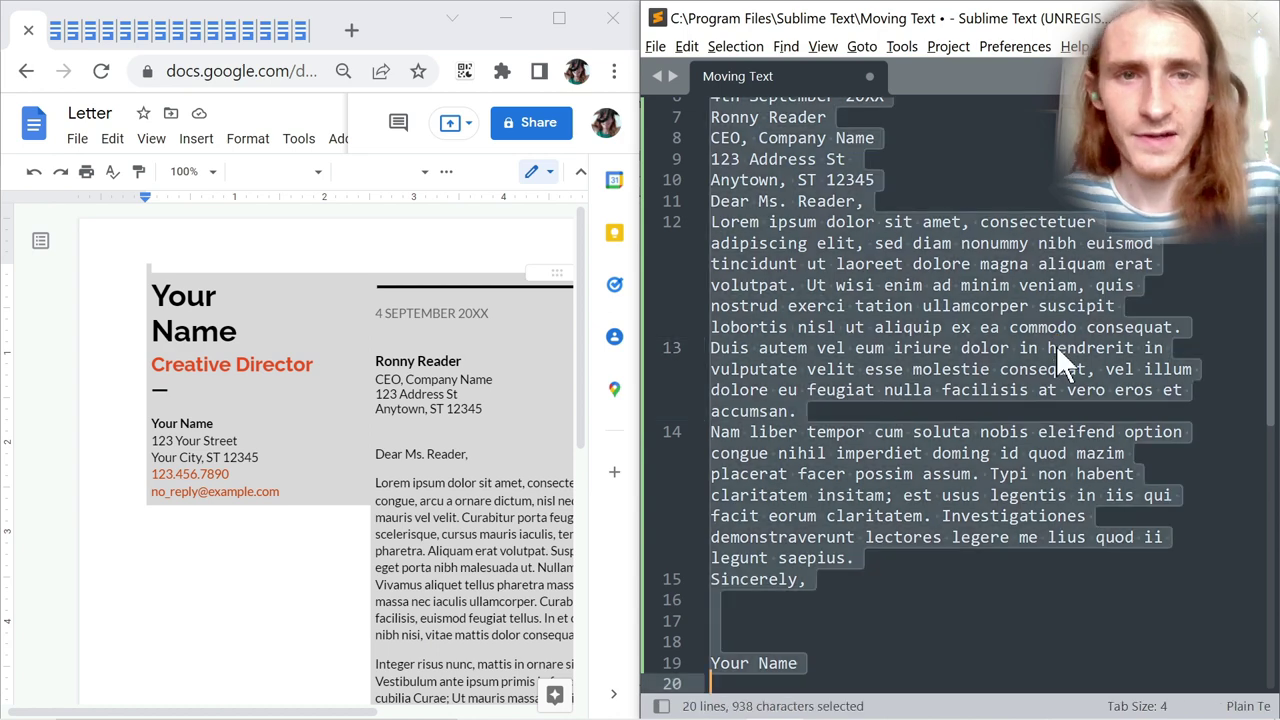
{"action": "key", "text": "ctrl+x"}
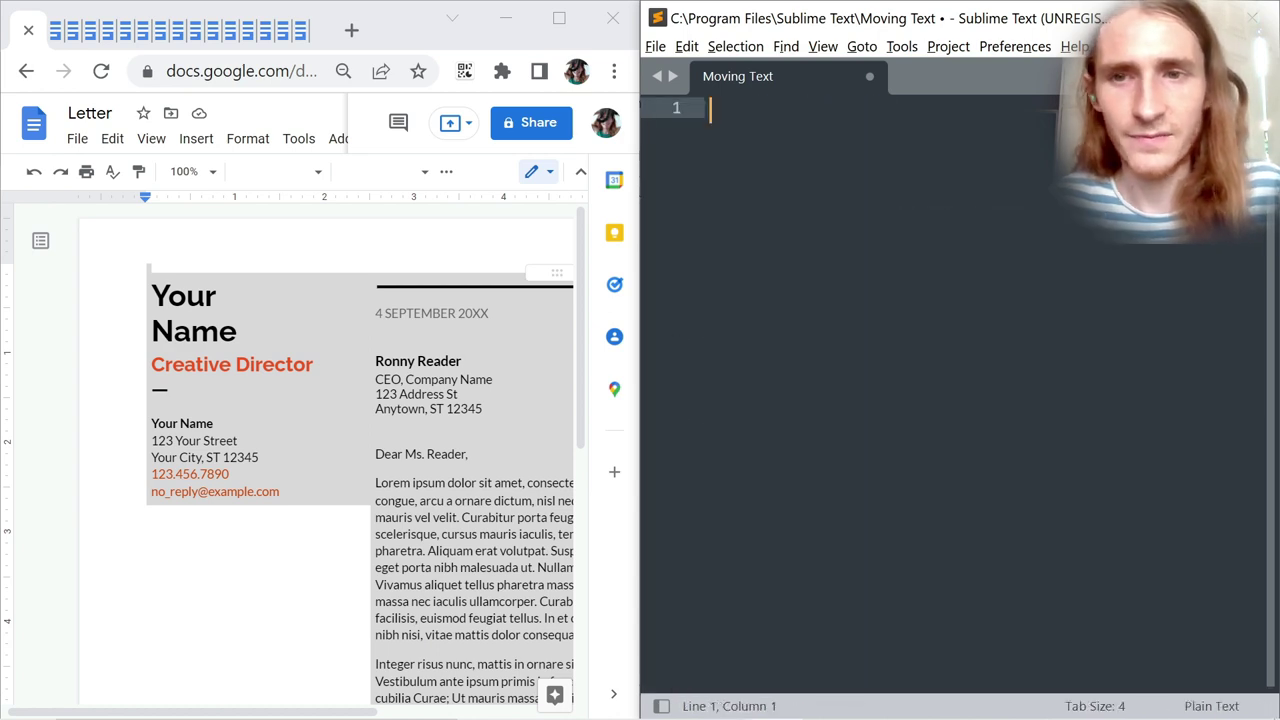
Step: Copy the whole text of the open letter into the empty Moving Text file and close the letter's tab
{"action": "left_click", "coordinate": [123, 372]}
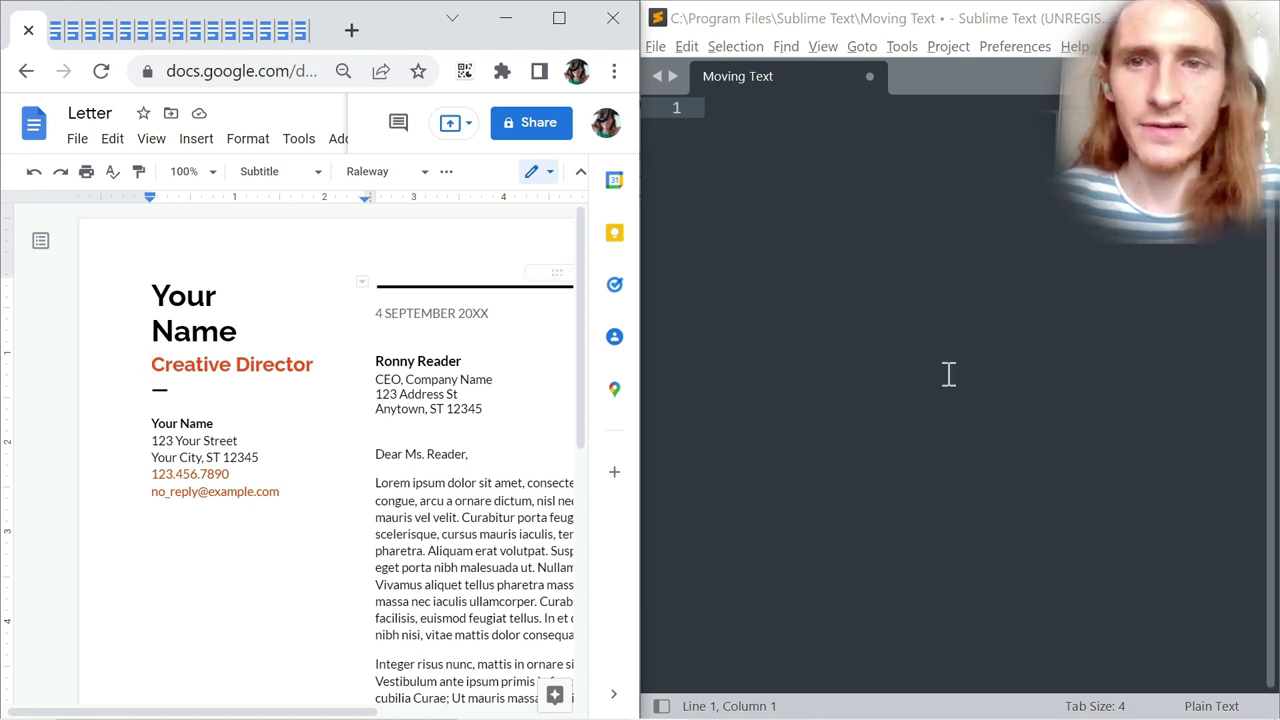
{"action": "left_click", "coordinate": [378, 394]}
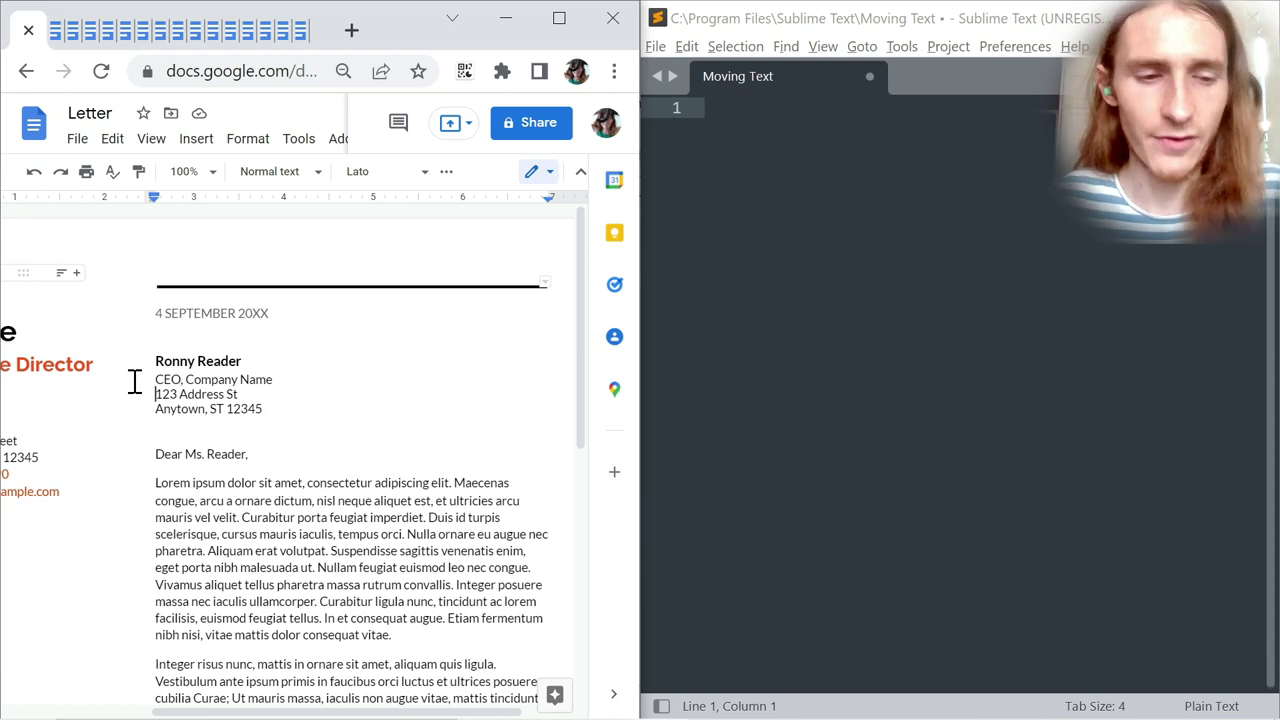
{"action": "key", "text": "ctrl+a"}
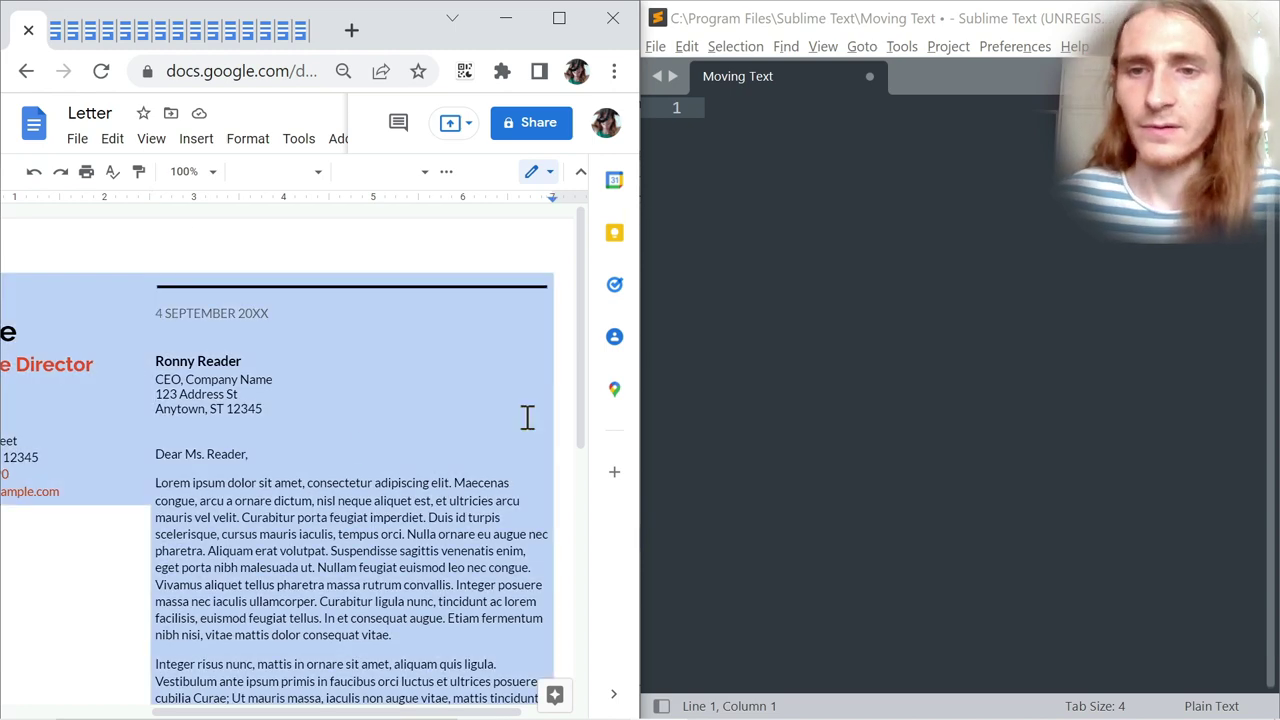
{"action": "left_click", "coordinate": [929, 350]}
{"action": "key", "text": "ctrl+v"}
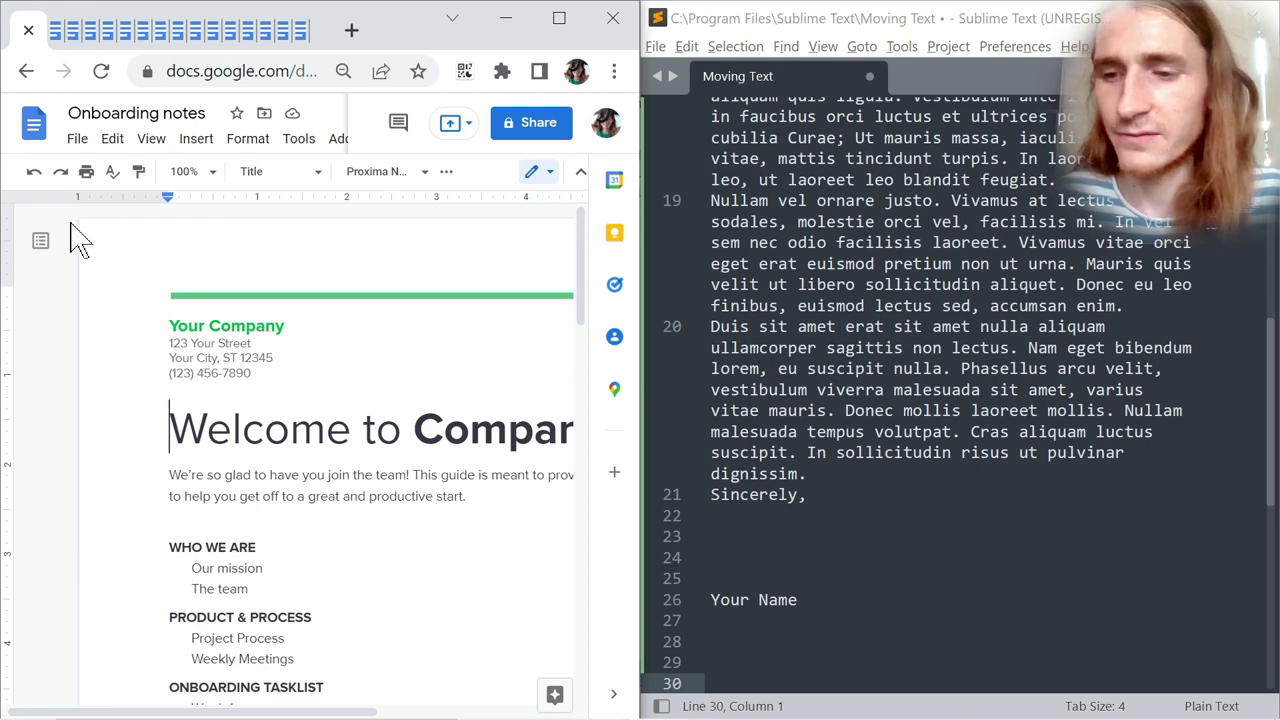
Step: Look through the remaining Google Docs tabs, and set the macro in Macro Recorder to repeat 27 times
{"action": "key", "text": "ctrl+Tab"}
{"action": "key", "text": "ctrl+Tab"}
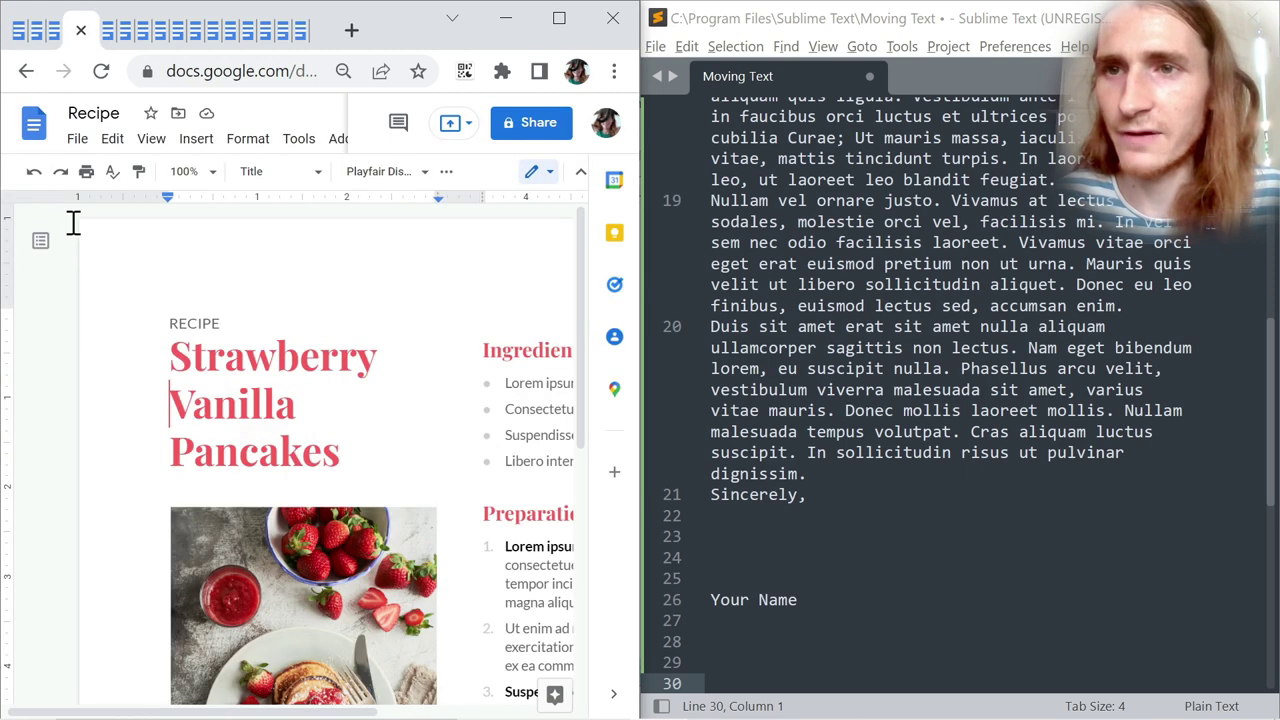
{"action": "key", "text": "ctrl+Tab"}
{"action": "key", "text": "ctrl+Tab"}
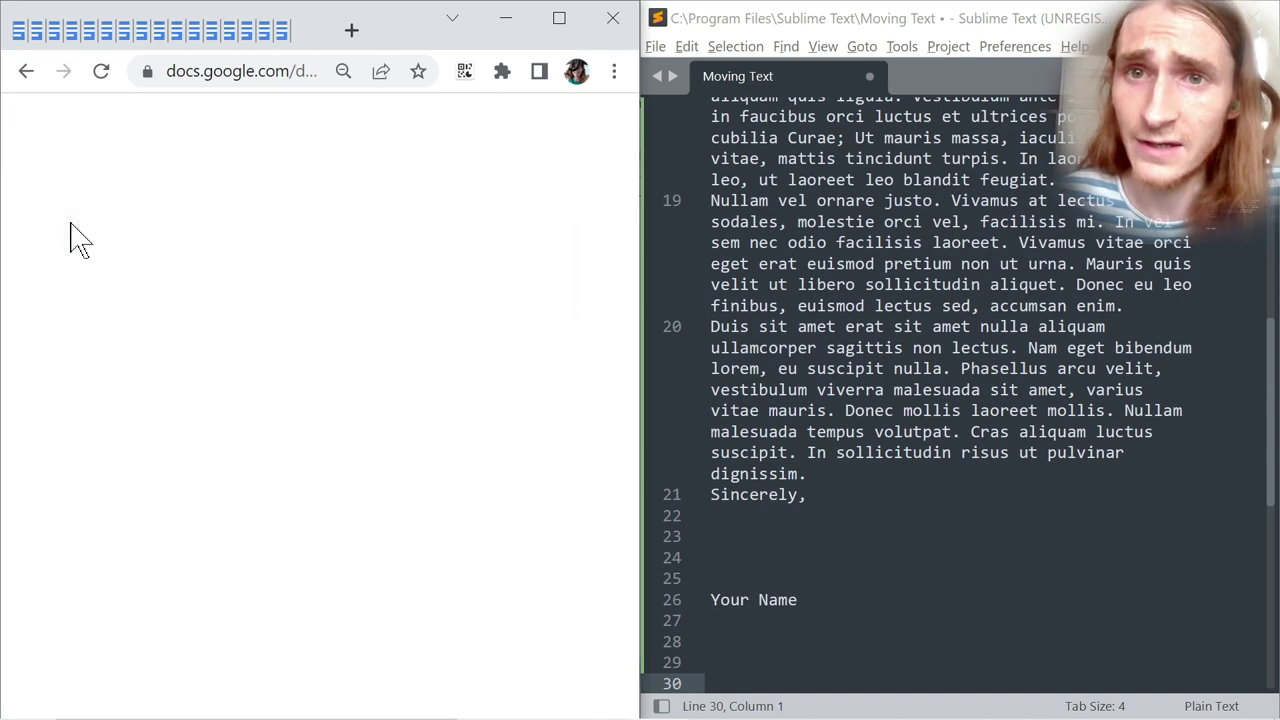
{"action": "key", "text": "ctrl+Tab"}
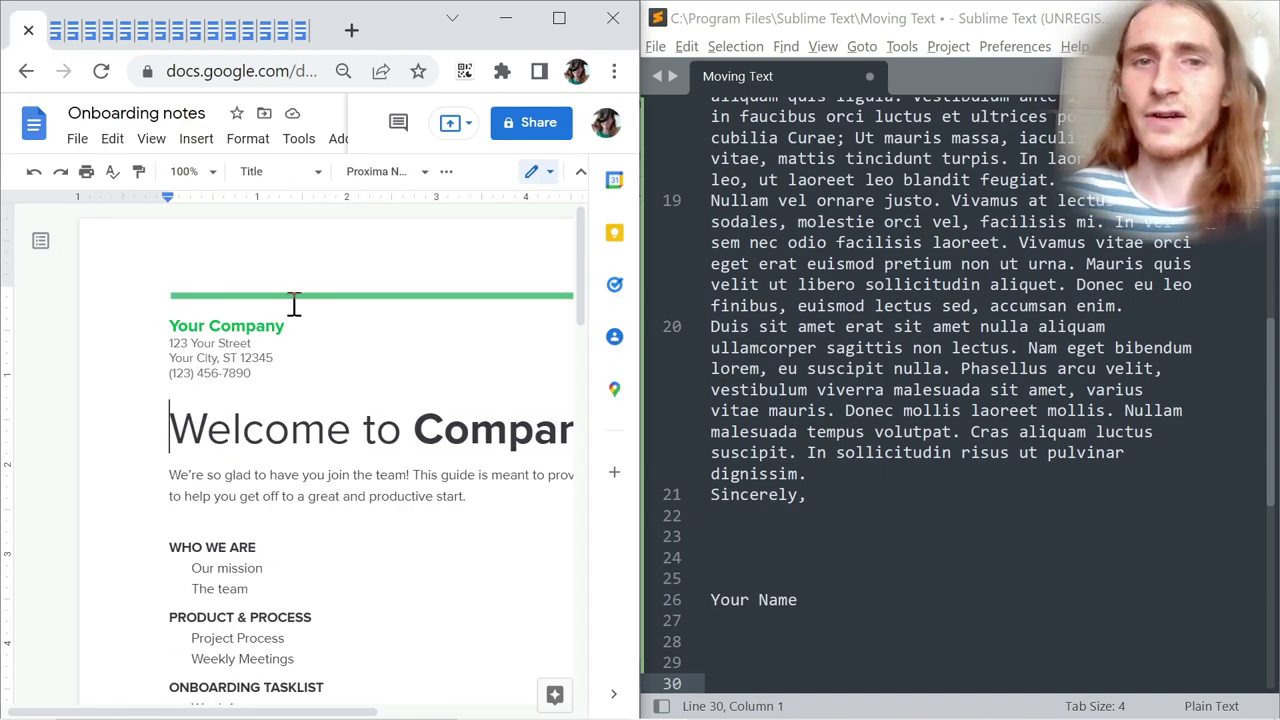
{"action": "key", "text": "alt+Tab"}
{"action": "key", "text": "alt+Tab"}
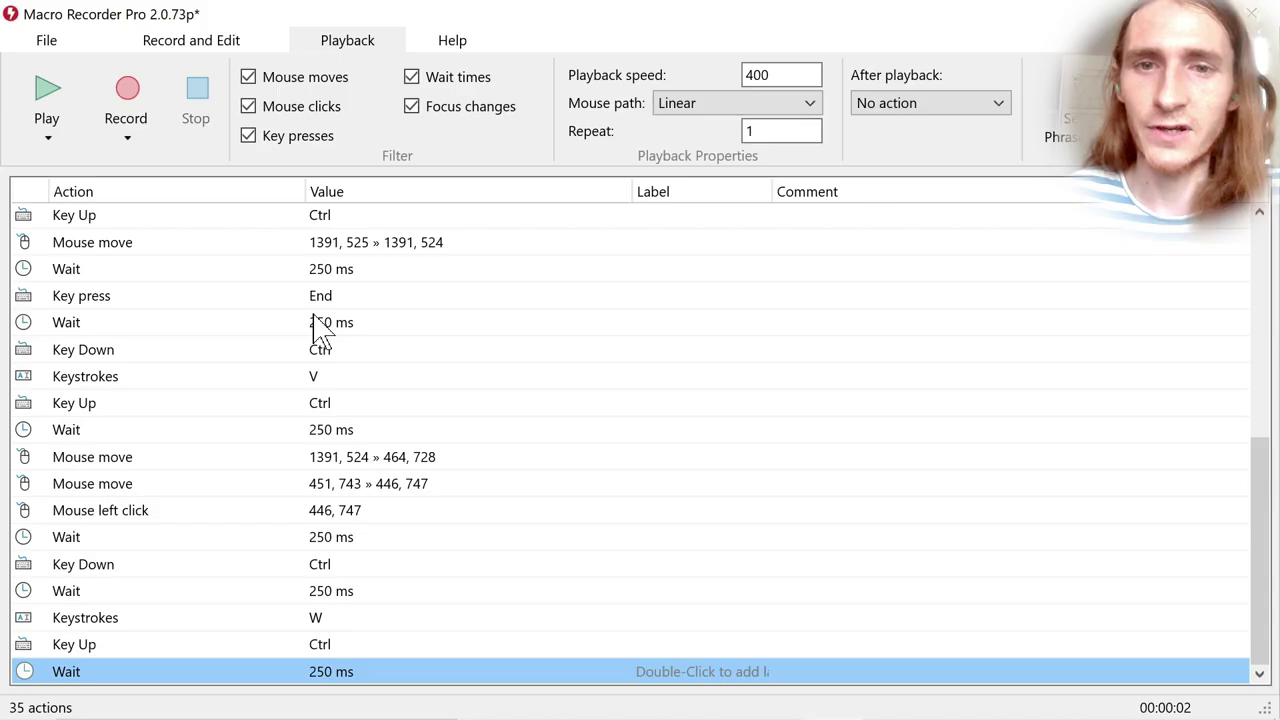
{"action": "double_click", "coordinate": [801, 134]}
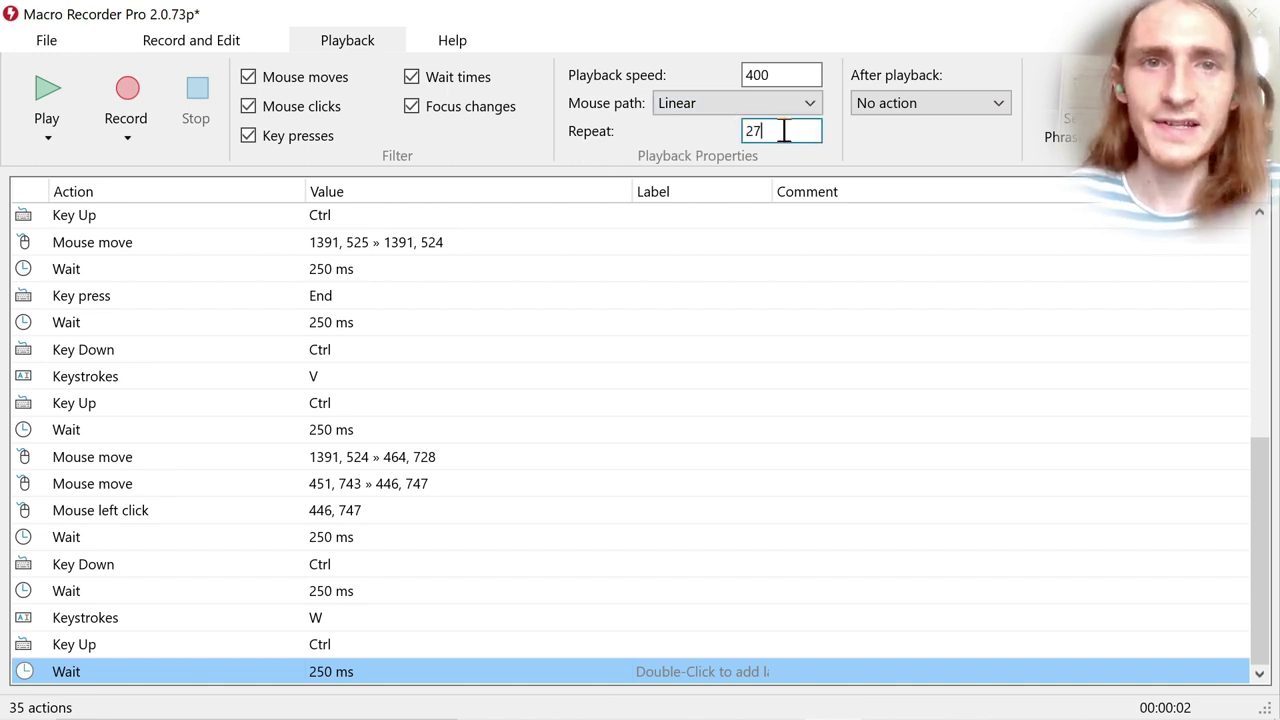
Step: Return to Chrome and Sublime Text, copy all of the Onboarding notes to the end of Moving Text and close their tab
{"action": "key", "text": "alt+Tab"}
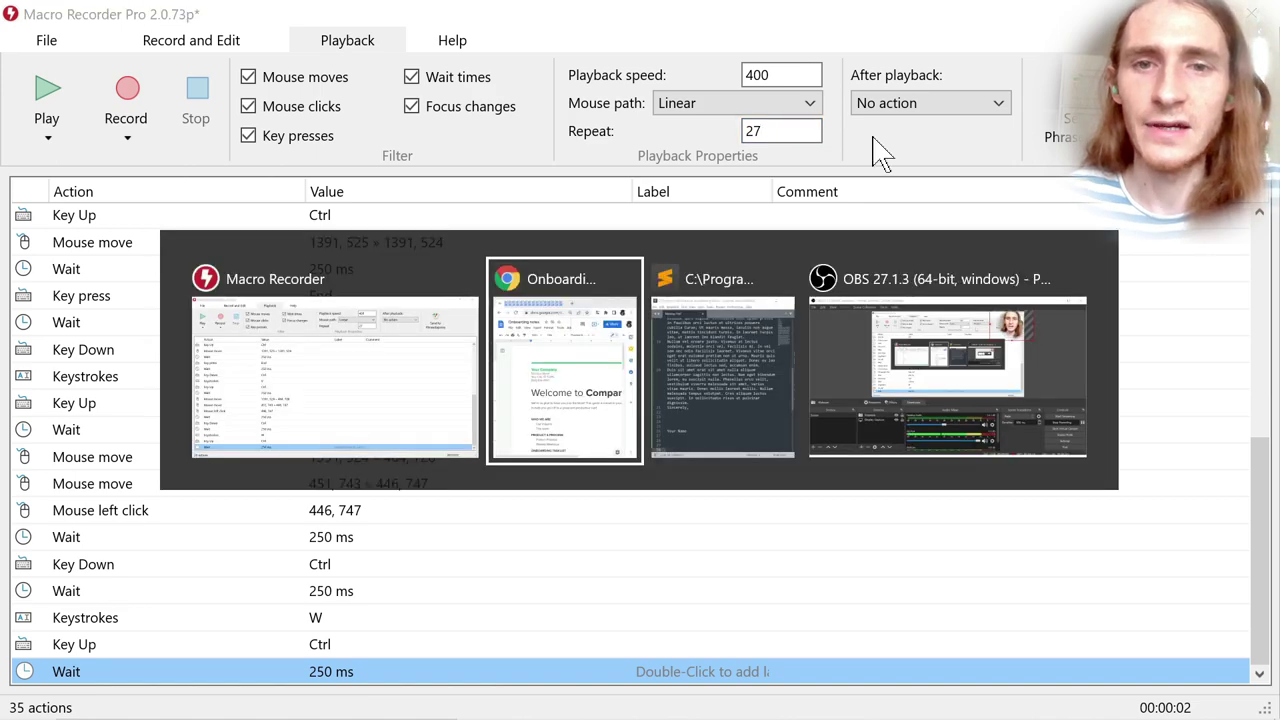
{"action": "key", "text": "alt+Tab"}
{"action": "key", "text": "alt+Tab"}
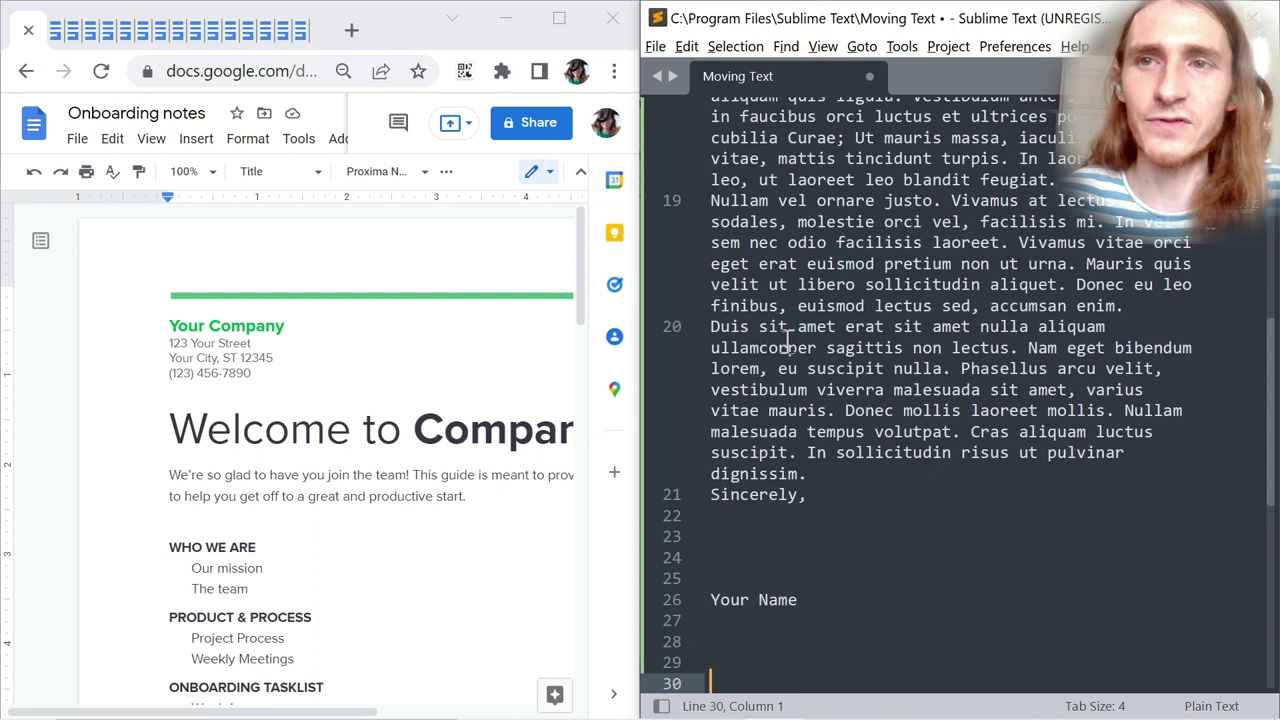
{"action": "left_click", "coordinate": [286, 385]}
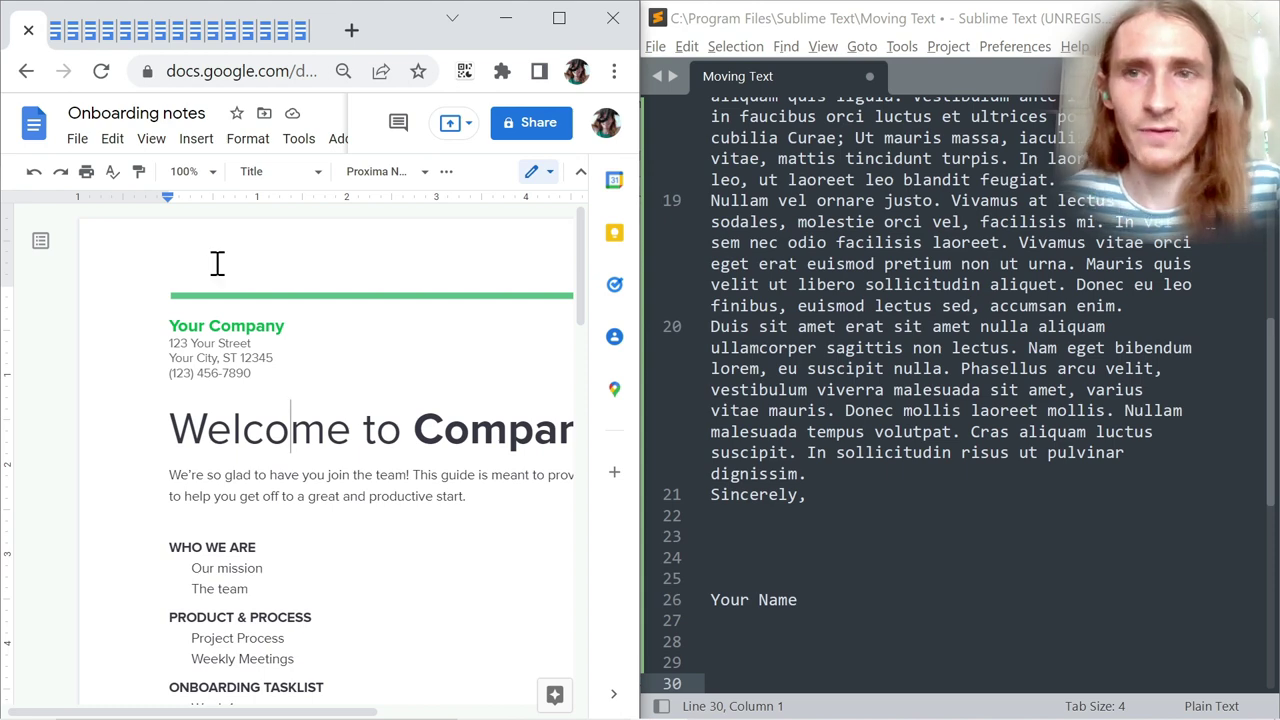
{"action": "key", "text": "ctrl+a"}
{"action": "left_click", "coordinate": [930, 347]}
{"action": "key", "text": "ctrl+End"}
{"action": "key", "text": "ctrl+v"}
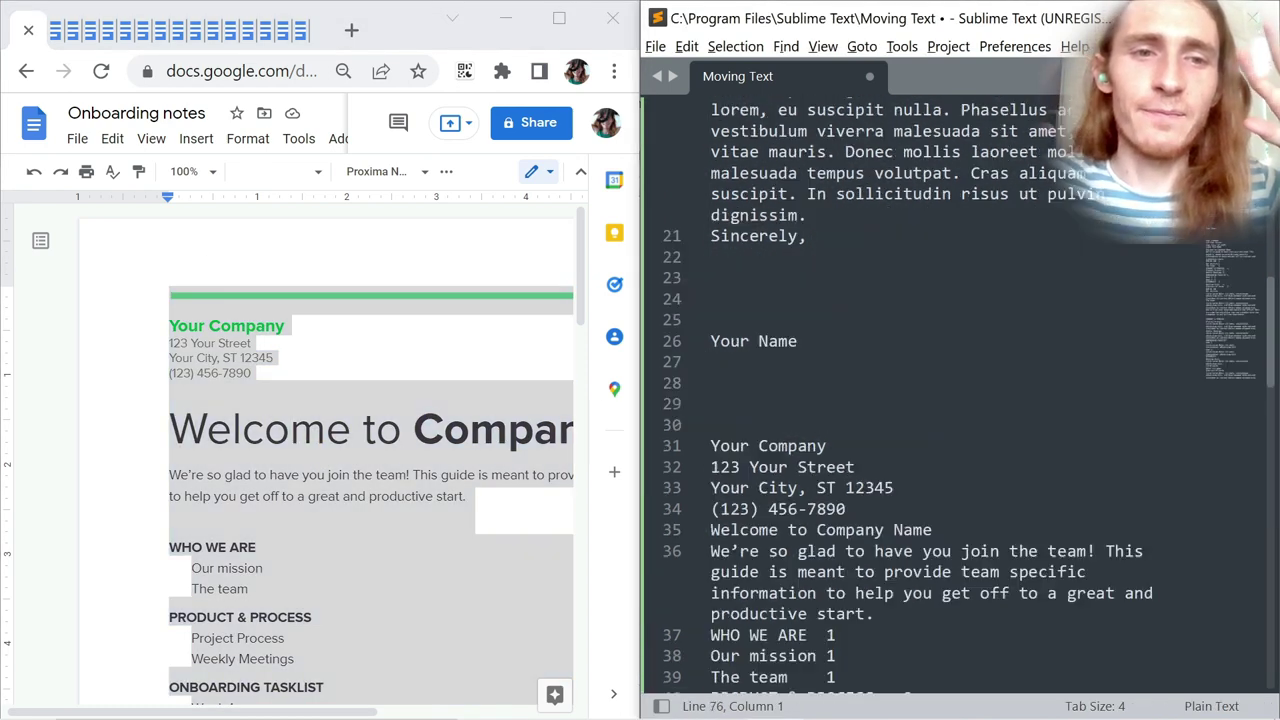
{"action": "left_click", "coordinate": [294, 497]}
{"action": "key", "text": "ctrl+Tab"}
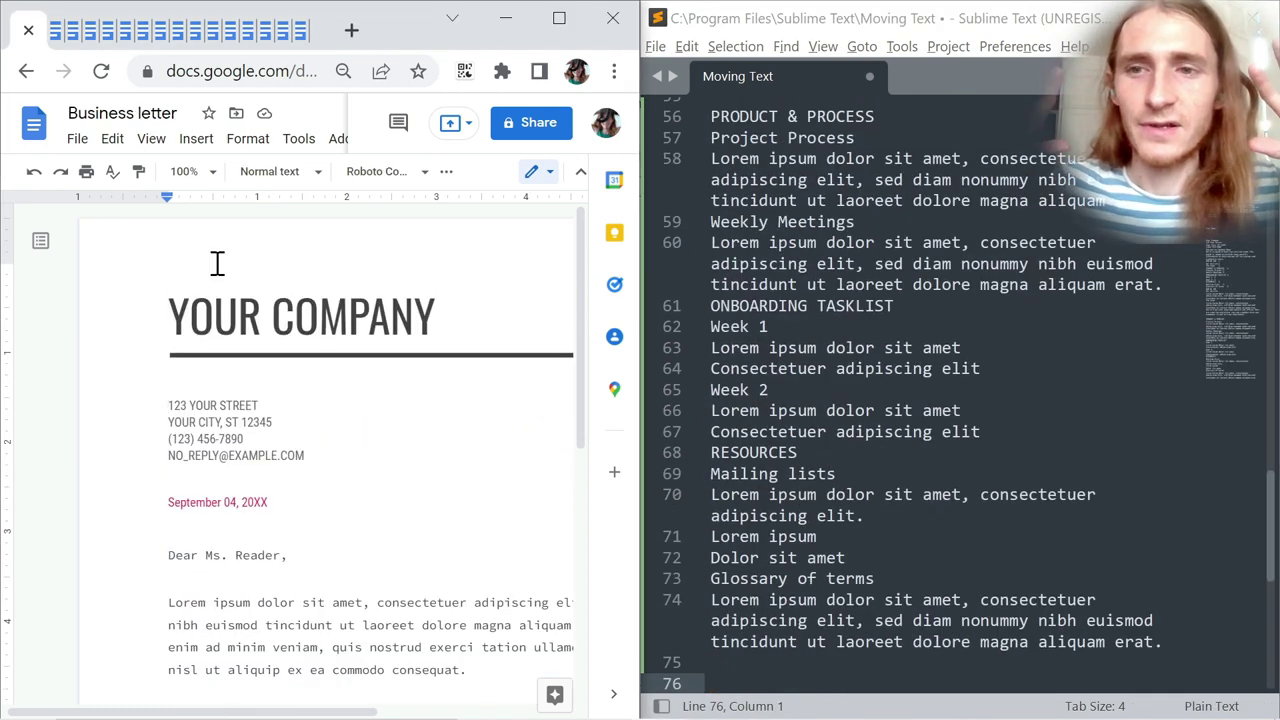
Step: Copy the whole Business letter to the end of the Moving Text file and close its tab
{"action": "key", "text": "ctrl+a"}
{"action": "left_click", "coordinate": [930, 347]}
{"action": "key", "text": "ctrl+End"}
{"action": "key", "text": "ctrl+v"}
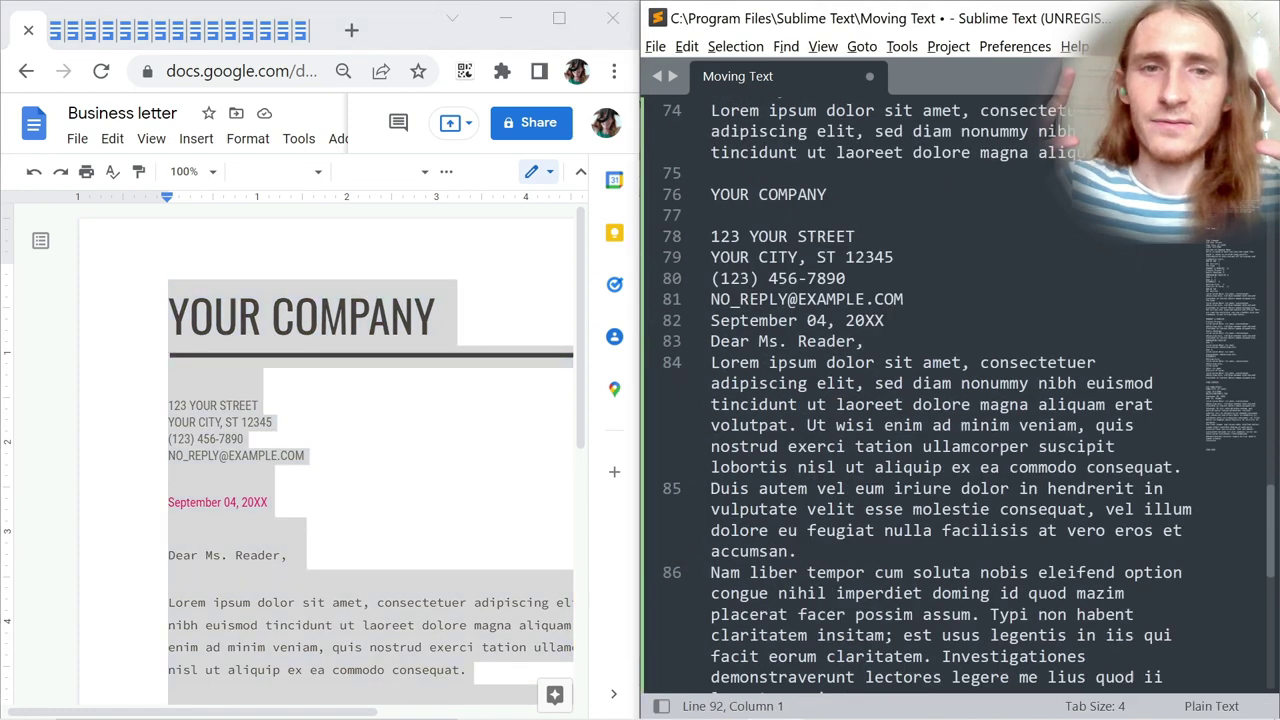
{"action": "left_click", "coordinate": [300, 497]}
{"action": "key", "text": "ctrl+Tab"}
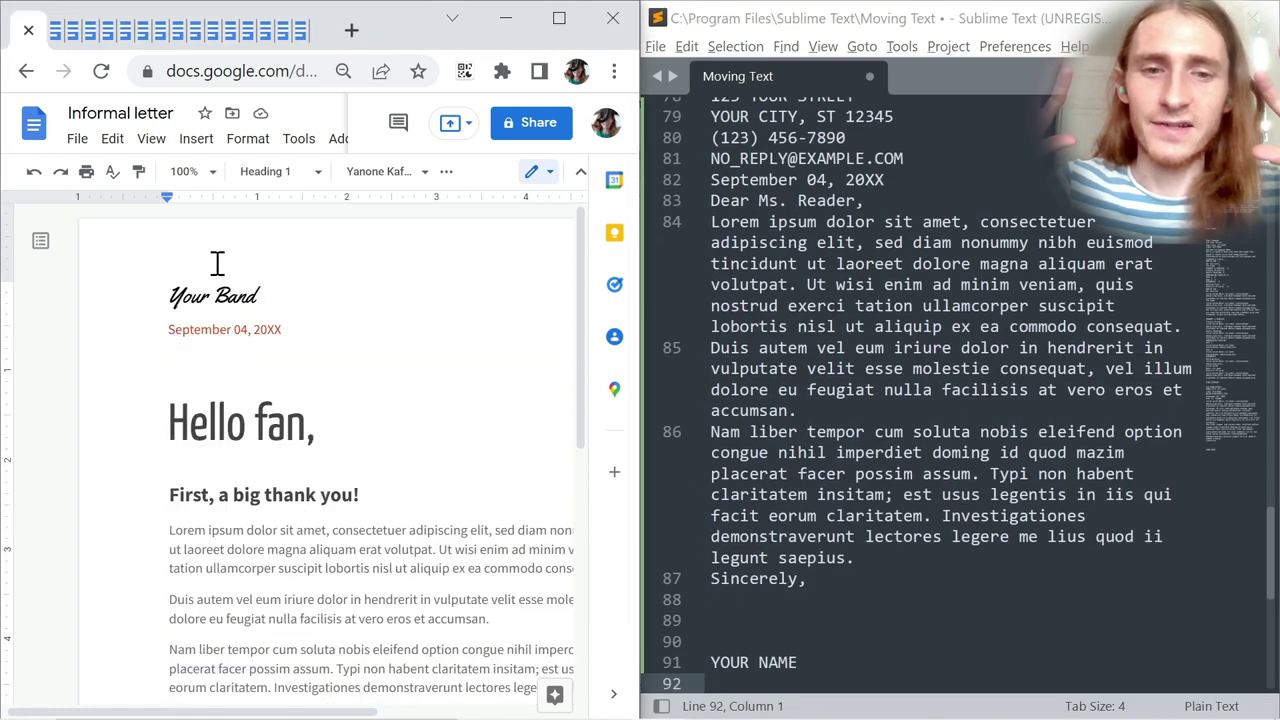
Step: Copy the whole Informal letter to the end of the Moving Text file and close its tab
{"action": "key", "text": "ctrl+a"}
{"action": "left_click", "coordinate": [930, 347]}
{"action": "key", "text": "ctrl+End"}
{"action": "key", "text": "ctrl+v"}
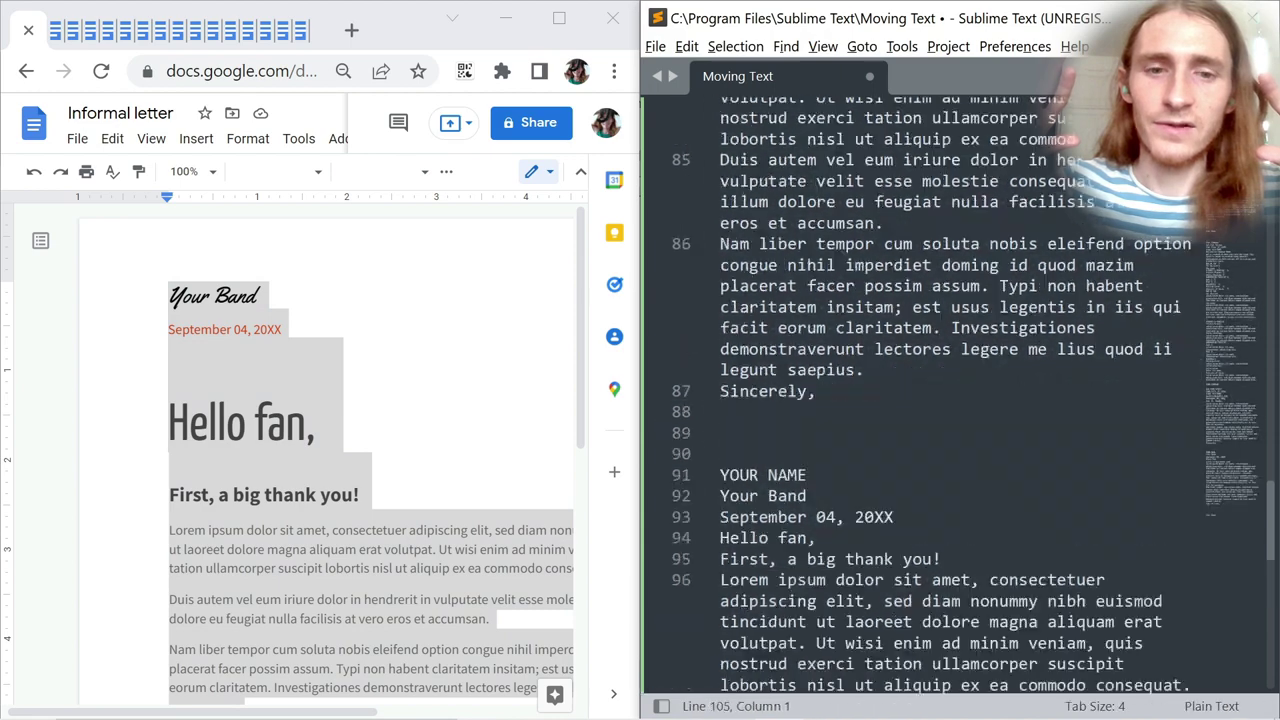
{"action": "left_click", "coordinate": [300, 497]}
{"action": "key", "text": "ctrl+Tab"}
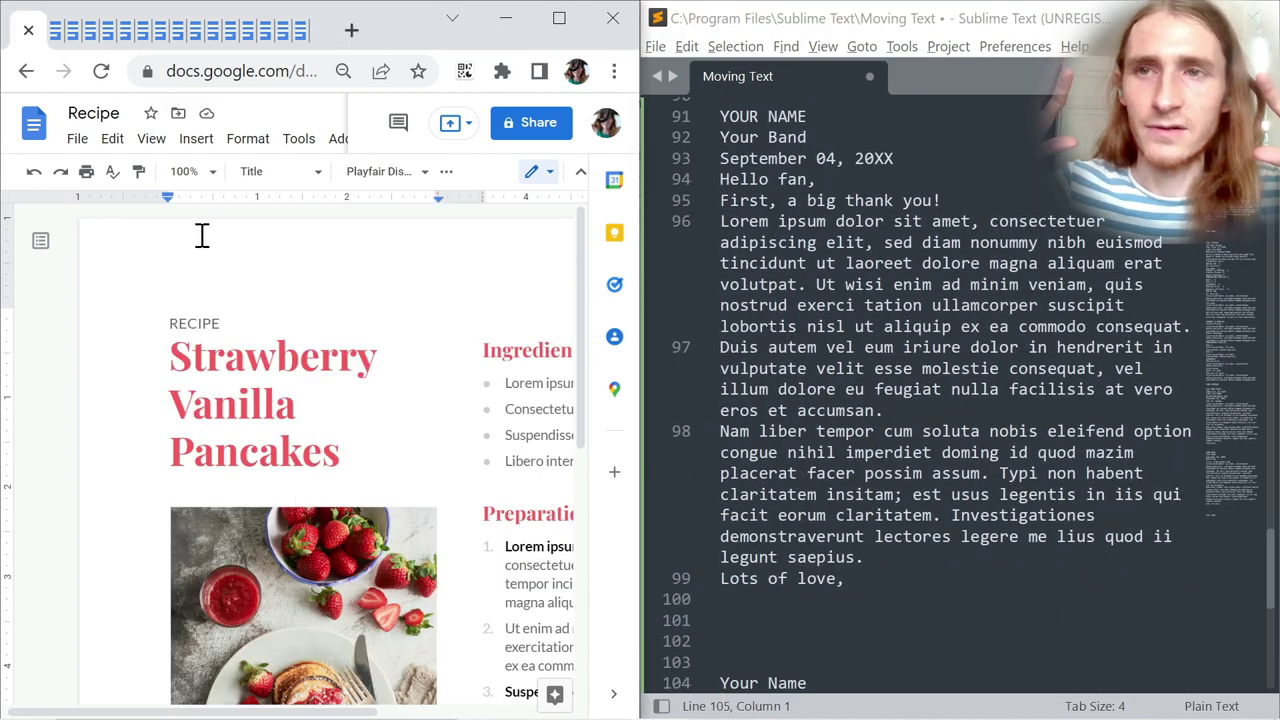
Step: Copy the whole Recipe document to the end of Moving Text and close the recipe's tab
{"action": "key", "text": "ctrl+a"}
{"action": "left_click", "coordinate": [930, 347]}
{"action": "key", "text": "ctrl+End"}
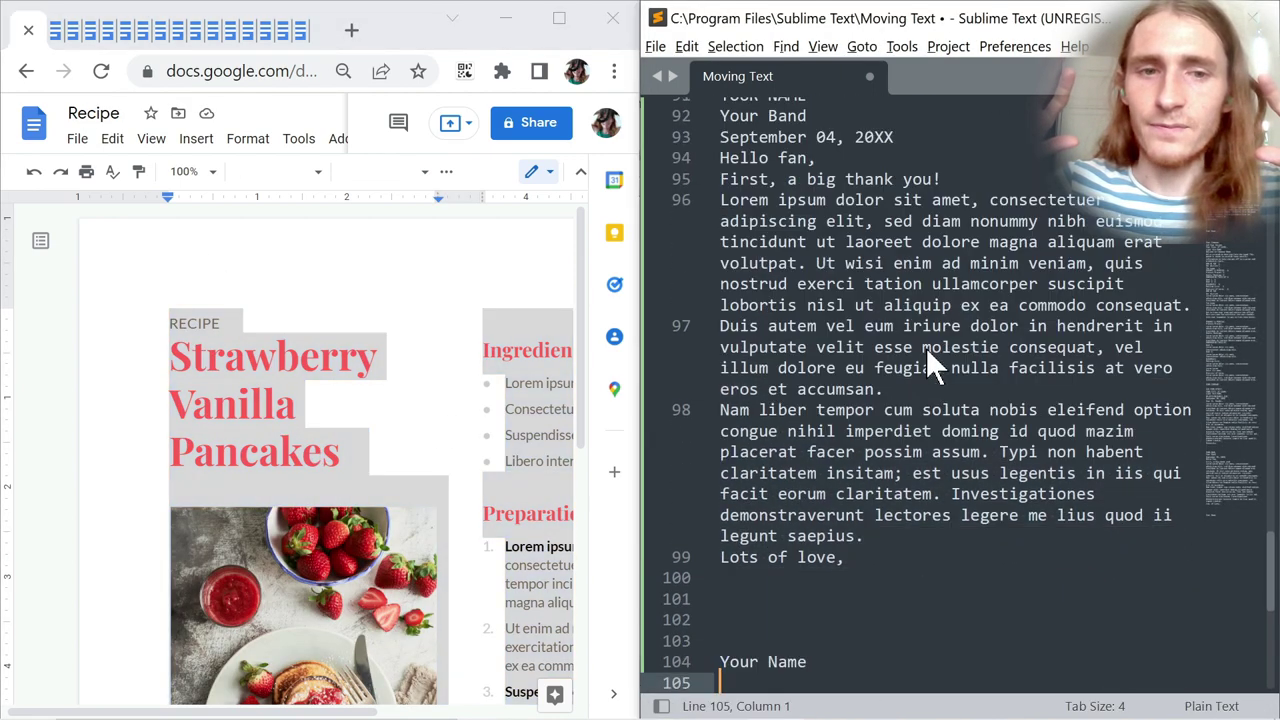
{"action": "key", "text": "ctrl+v"}
{"action": "left_click", "coordinate": [297, 491]}
{"action": "key", "text": "ctrl+Tab"}
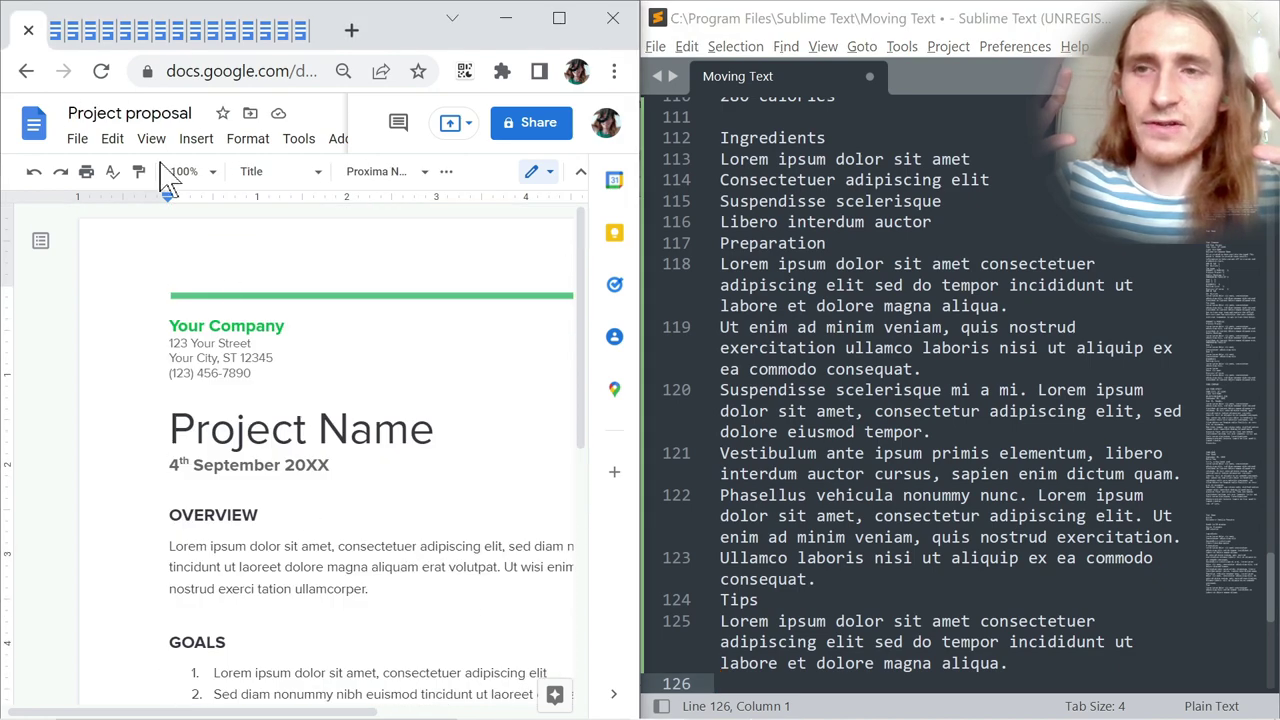
Step: Copy all of the Project proposal to the end of the Moving Text file and close its tab
{"action": "key", "text": "ctrl+a"}
{"action": "left_click", "coordinate": [928, 355]}
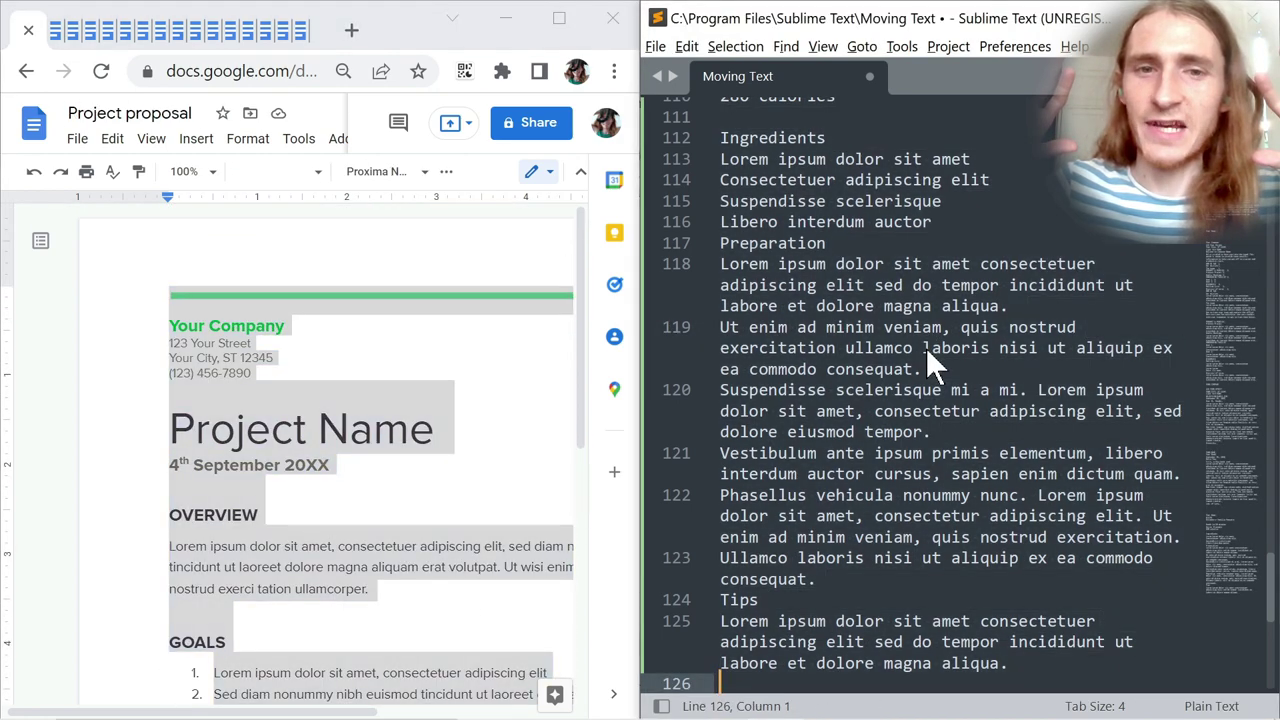
{"action": "key", "text": "ctrl+End"}
{"action": "key", "text": "ctrl+v"}
{"action": "left_click", "coordinate": [297, 497]}
{"action": "key", "text": "ctrl+Tab"}
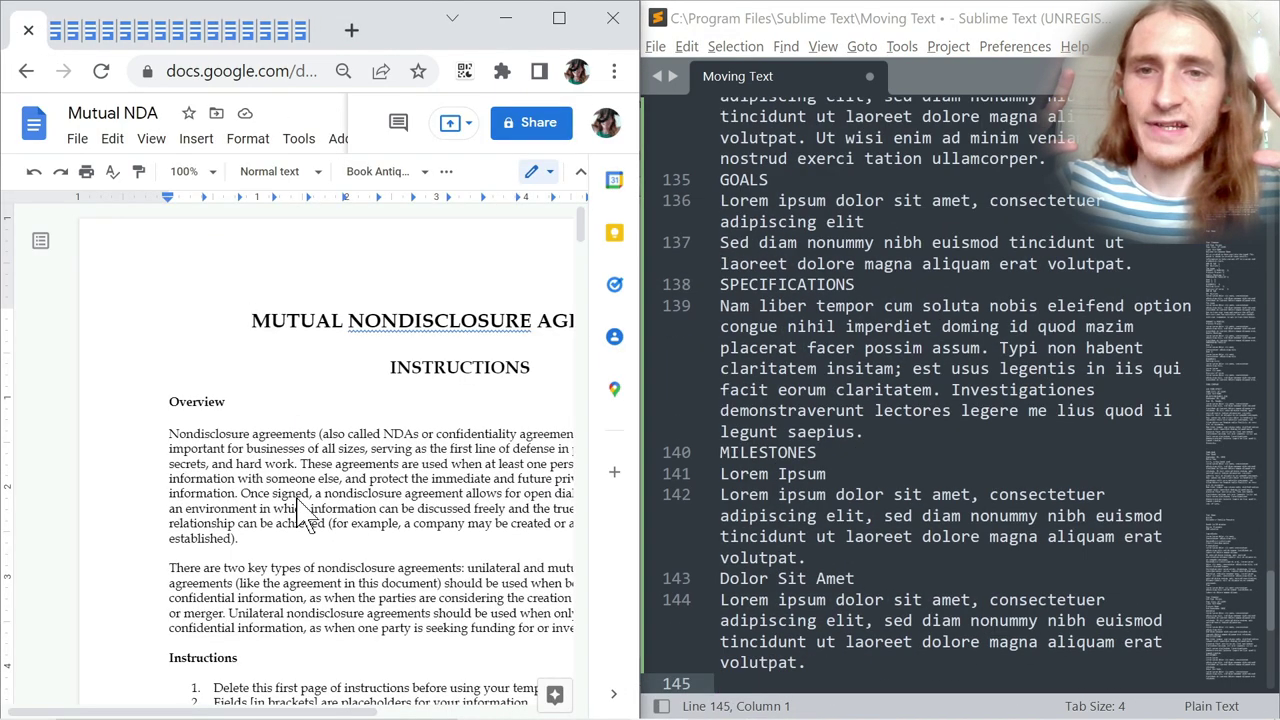
Step: Copy the full Mutual NDA text to the end of the Moving Text file and close its tab
{"action": "key", "text": "ctrl+a"}
{"action": "left_click", "coordinate": [862, 358]}
{"action": "key", "text": "ctrl+End"}
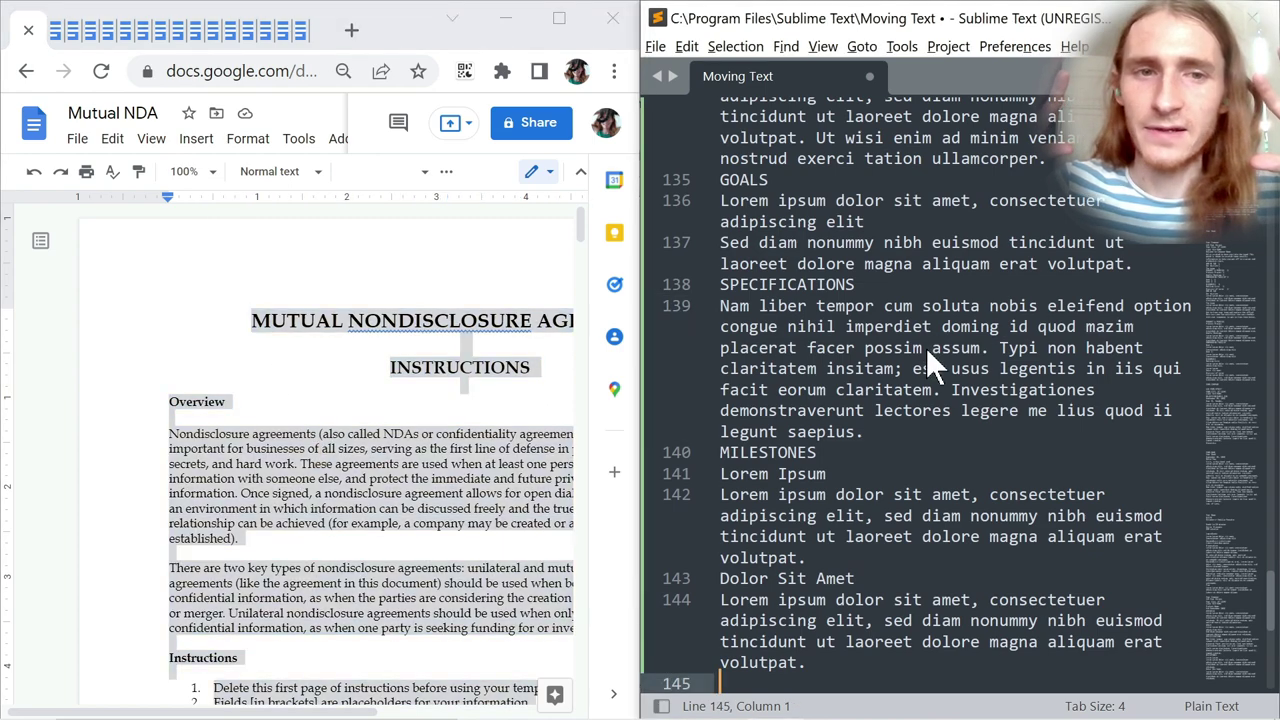
{"action": "key", "text": "ctrl+v"}
{"action": "left_click", "coordinate": [297, 497]}
{"action": "key", "text": "ctrl+Tab"}
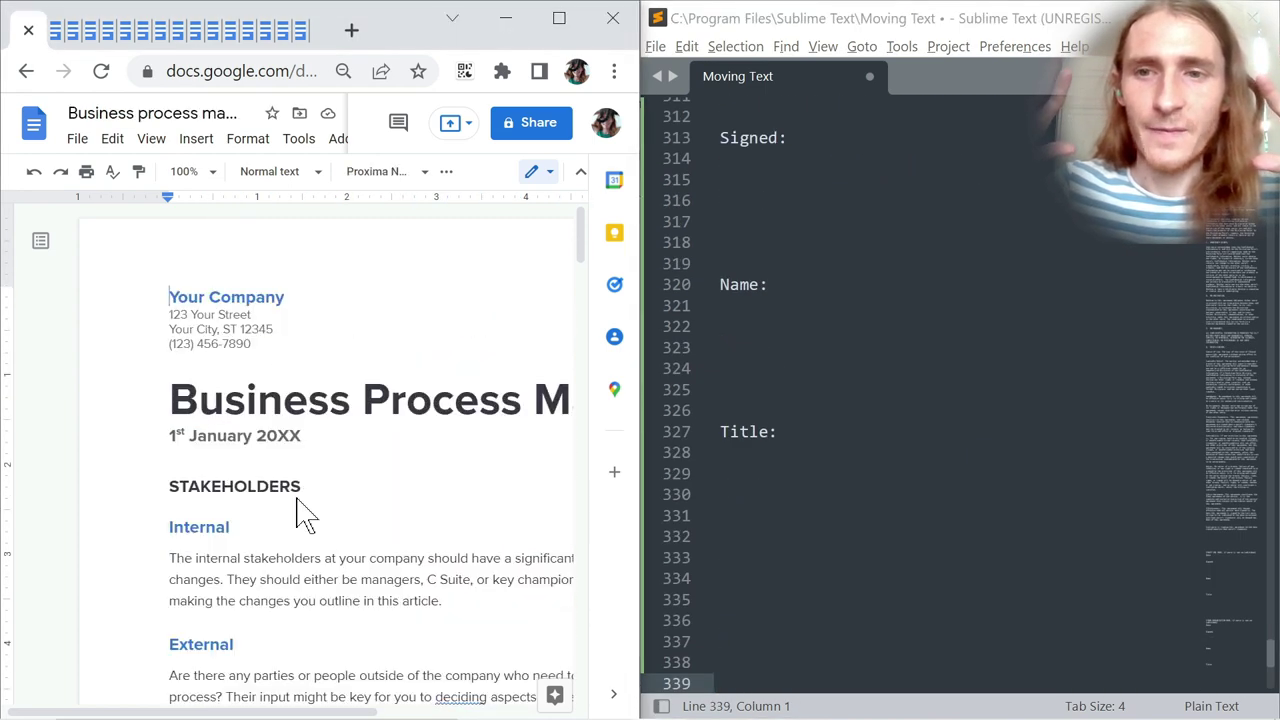
Step: Copy the entire business process document to the end of Moving Text and close its tab
{"action": "key", "text": "ctrl+a"}
{"action": "key", "text": "ctrl+c"}
{"action": "left_click", "coordinate": [926, 366]}
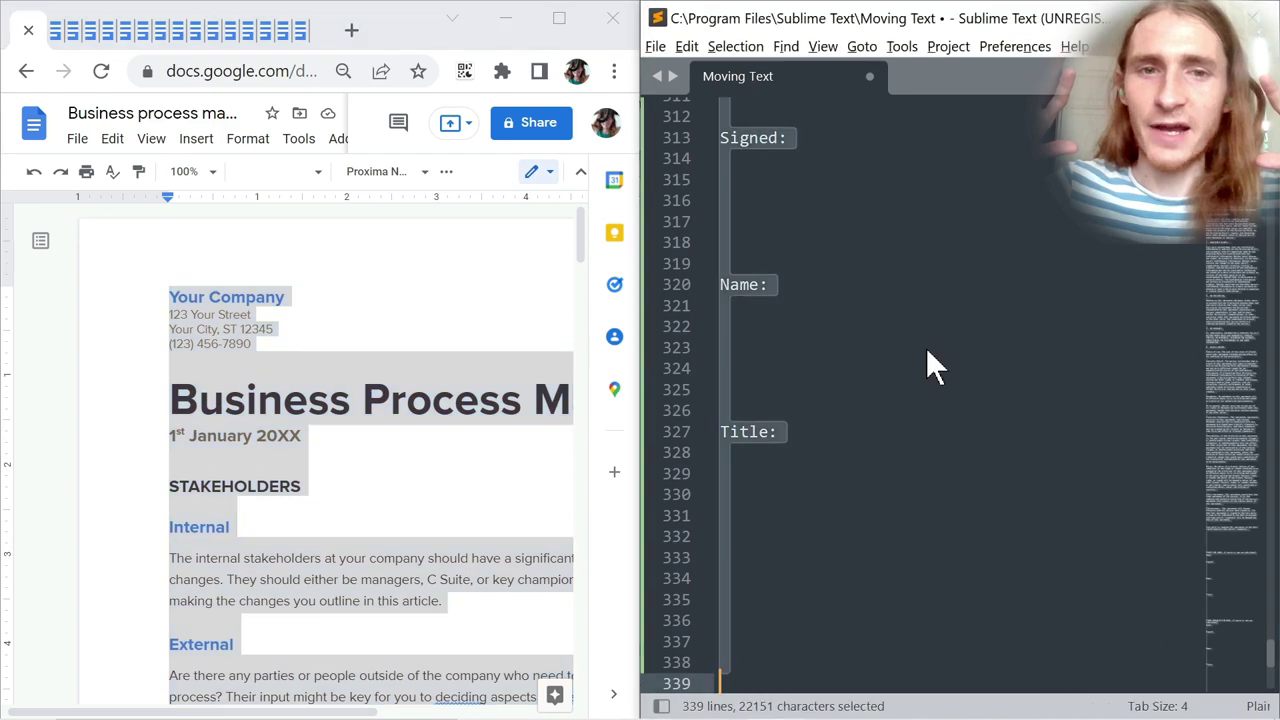
{"action": "key", "text": "ctrl+End"}
{"action": "key", "text": "ctrl+v"}
{"action": "left_click", "coordinate": [299, 497]}
{"action": "key", "text": "ctrl+Tab"}
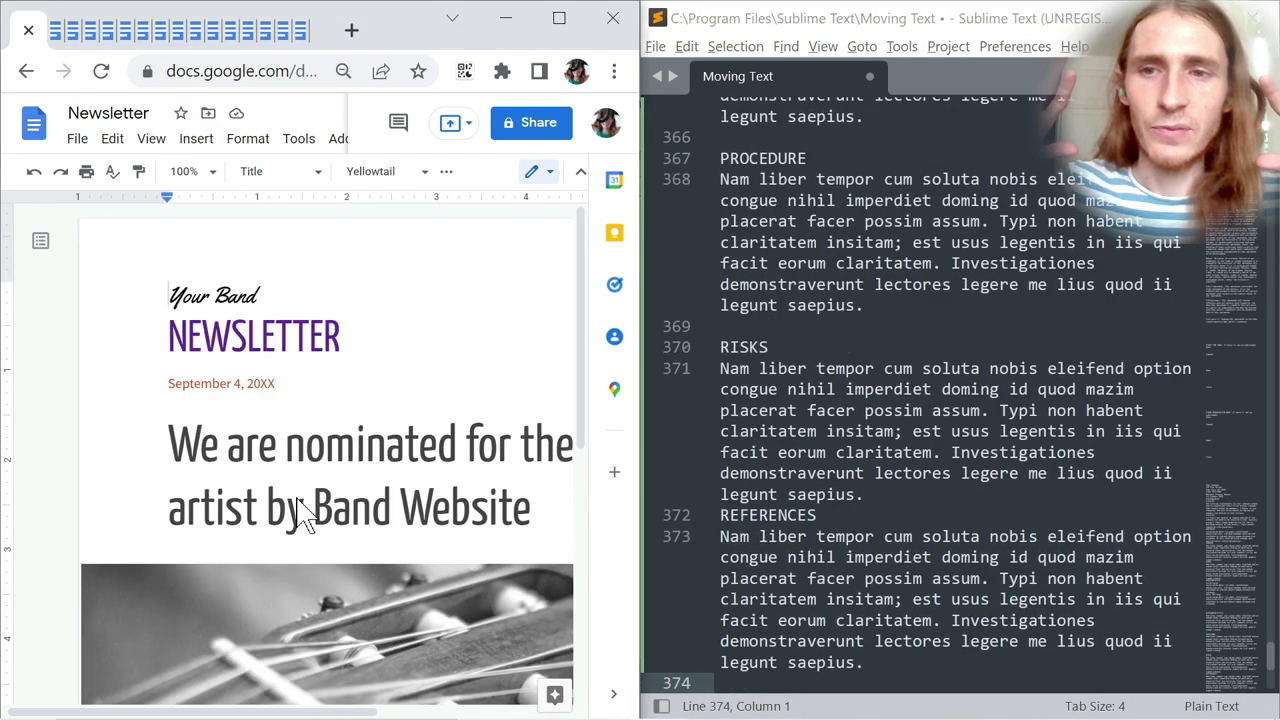
Step: Copy the whole Newsletter to the end of the Moving Text file and close the newsletter's tab
{"action": "key", "text": "ctrl+a"}
{"action": "key", "text": "ctrl+c"}
{"action": "left_click", "coordinate": [929, 366]}
{"action": "key", "text": "ctrl+a"}
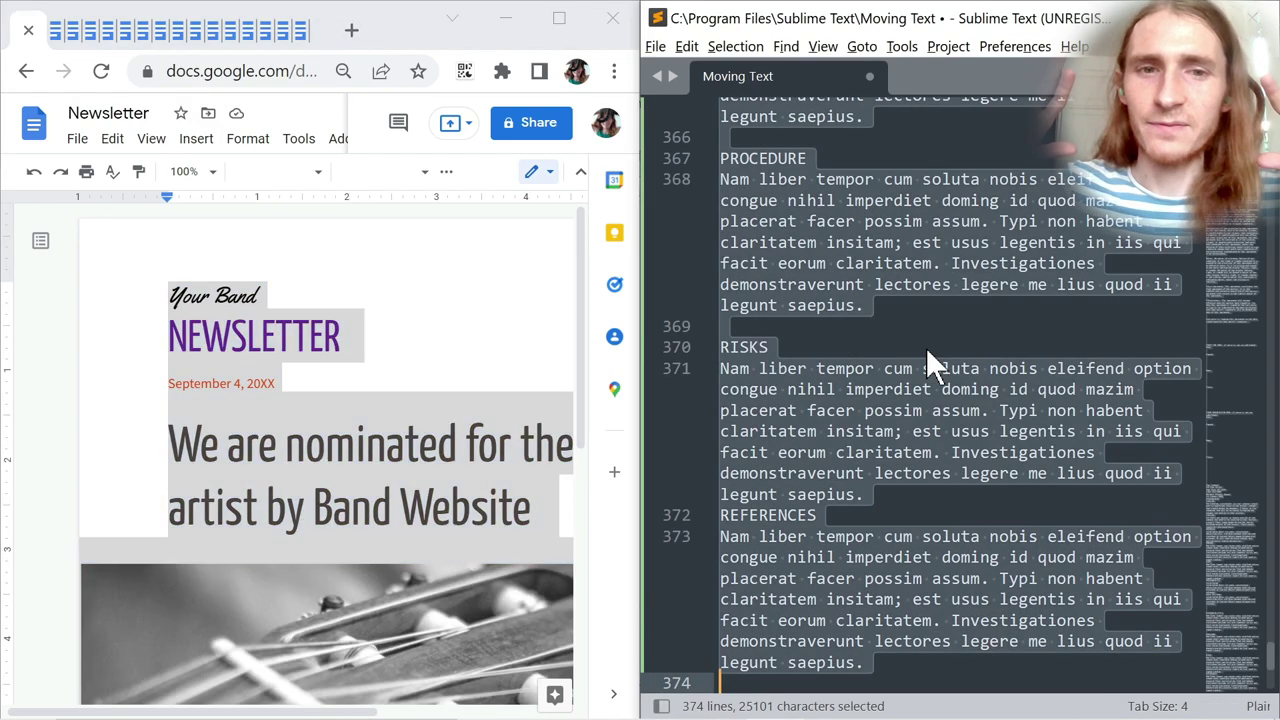
{"action": "key", "text": "ctrl+End"}
{"action": "key", "text": "ctrl+v"}
{"action": "left_click", "coordinate": [299, 497]}
{"action": "key", "text": "ctrl+Tab"}
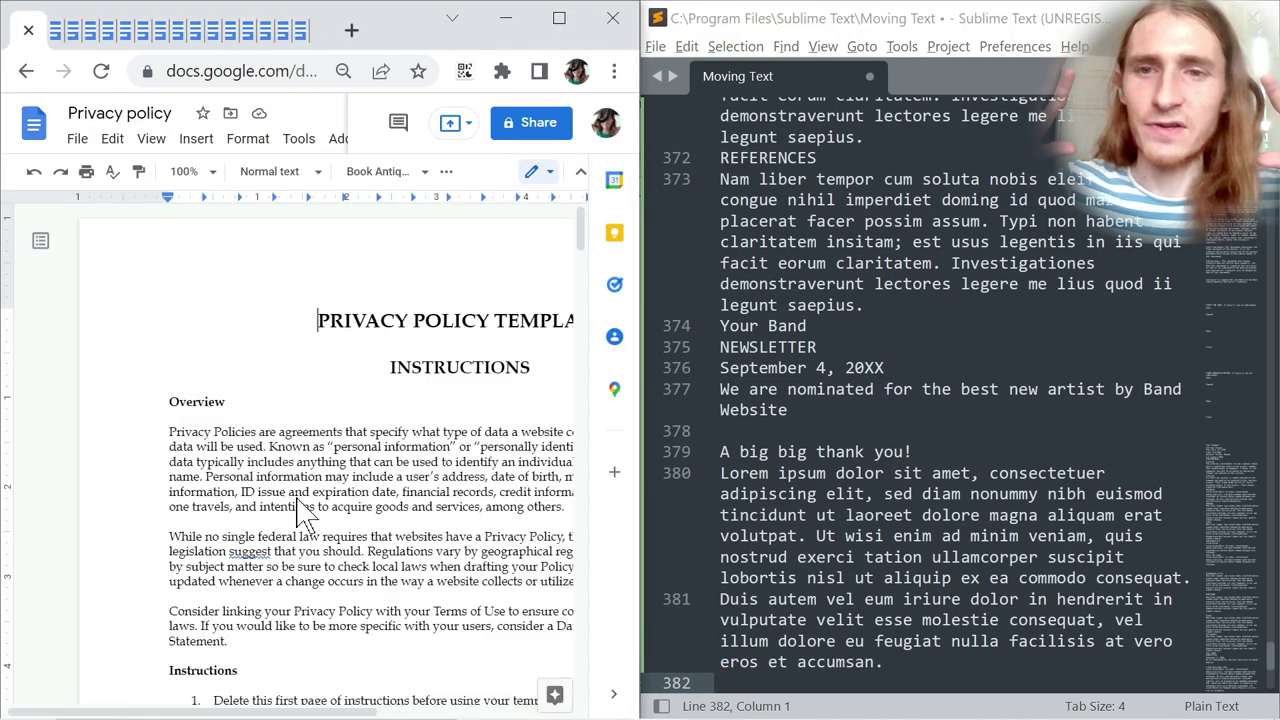
Step: Copy the full Privacy policy to the end of the Moving Text file and close its tab
{"action": "key", "text": "ctrl+a"}
{"action": "key", "text": "ctrl+c"}
{"action": "left_click", "coordinate": [817, 368]}
{"action": "key", "text": "ctrl+a"}
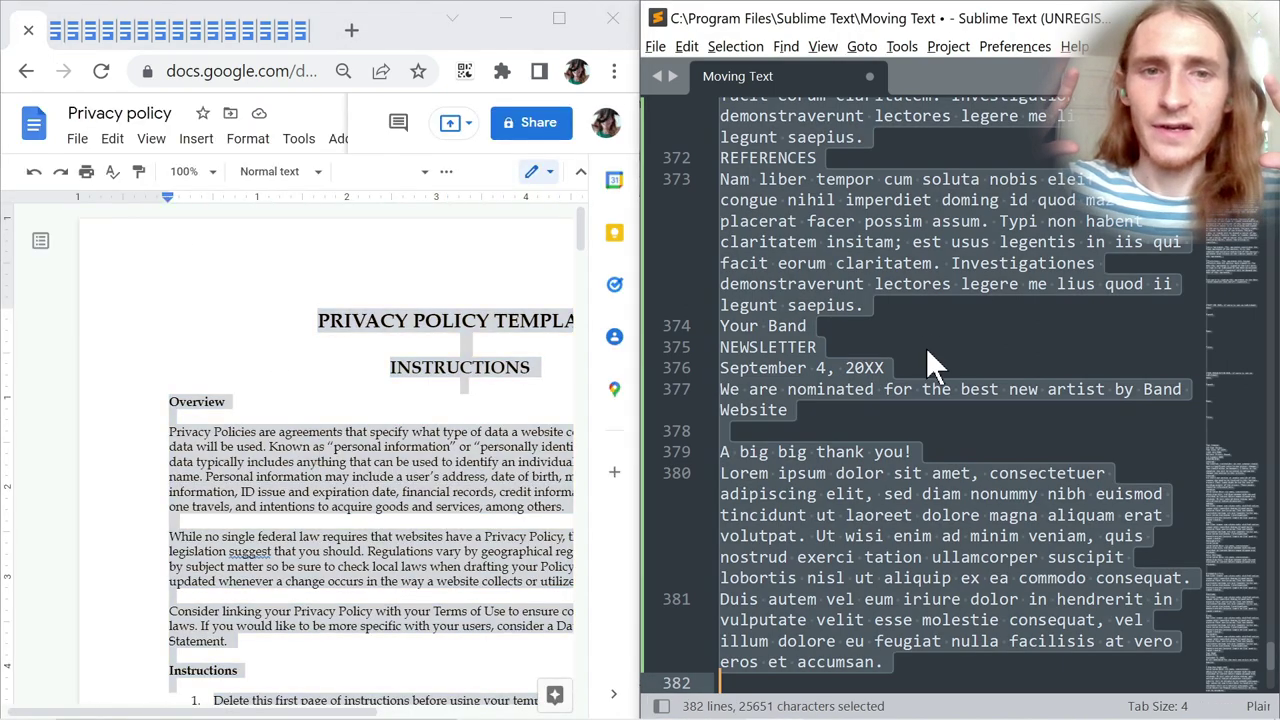
{"action": "key", "text": "ctrl+End"}
{"action": "key", "text": "ctrl+v"}
{"action": "left_click", "coordinate": [318, 490]}
{"action": "key", "text": "ctrl+Tab"}
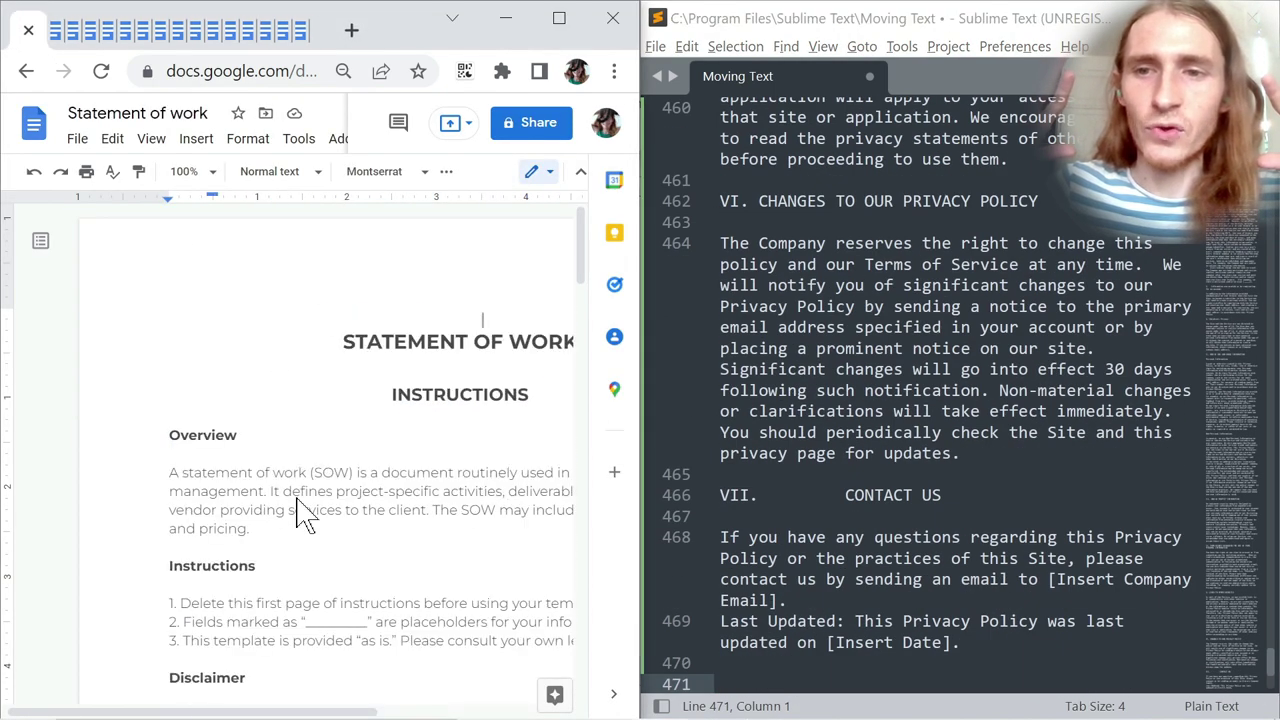
Step: Copy the whole Statement of work to the end of the Moving Text file and return to the Google Docs window
{"action": "key", "text": "ctrl+a"}
{"action": "key", "text": "ctrl+c"}
{"action": "left_click", "coordinate": [926, 350]}
{"action": "key", "text": "ctrl+a"}
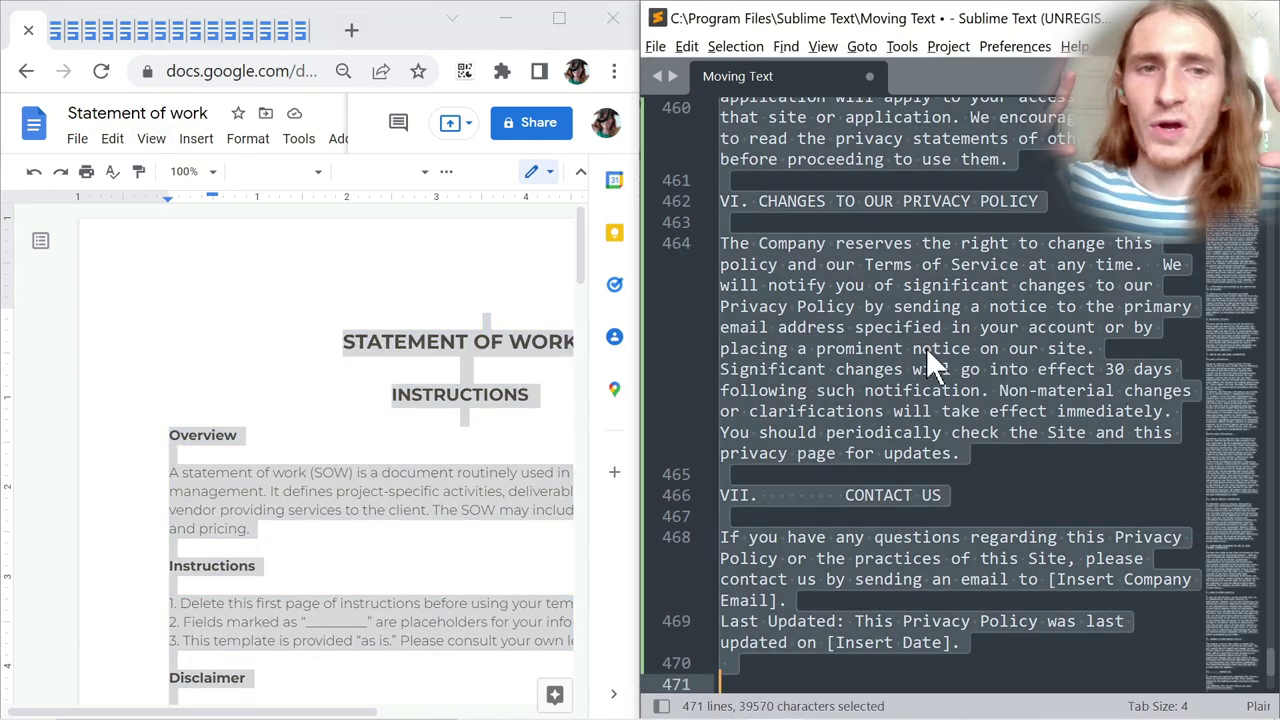
{"action": "key", "text": "ctrl+End"}
{"action": "key", "text": "ctrl+v"}
{"action": "left_click", "coordinate": [318, 490]}
Step: Copy all of the Book report to the end of the Moving Text file and close its tab
{"action": "key", "text": "ctrl+a"}
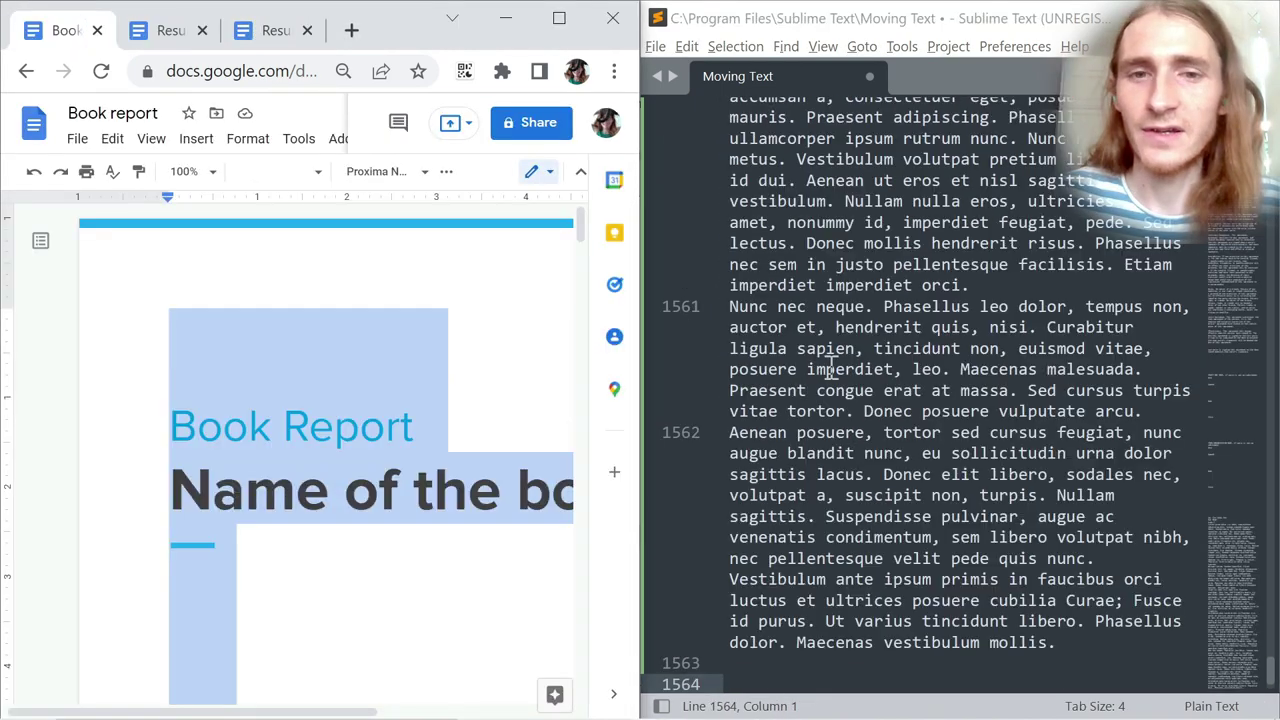
{"action": "key", "text": "ctrl+c"}
{"action": "left_click", "coordinate": [931, 357]}
{"action": "key", "text": "ctrl+a"}
{"action": "key", "text": "ctrl+End"}
{"action": "key", "text": "ctrl+v"}
{"action": "left_click", "coordinate": [294, 490]}
{"action": "key", "text": "ctrl+w"}
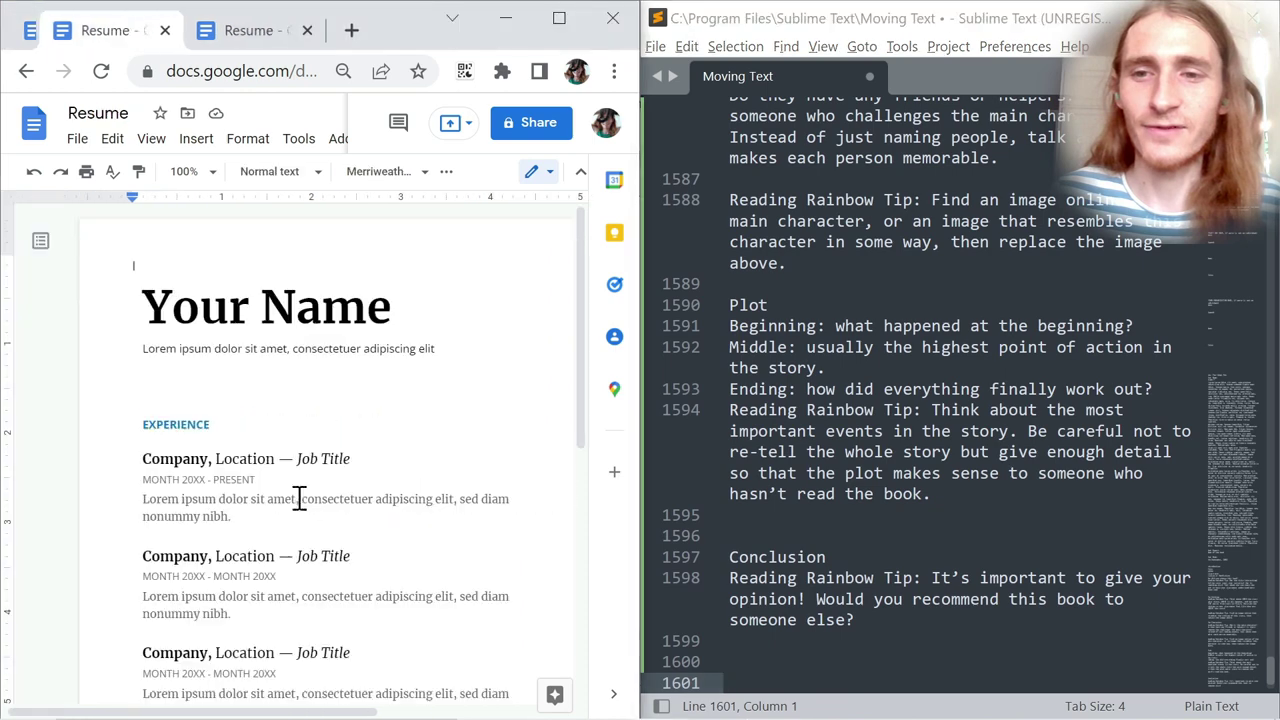
Step: Copy the Resume with the blue Experience heading to the end of Moving Text and close its tab
{"action": "key", "text": "ctrl+a"}
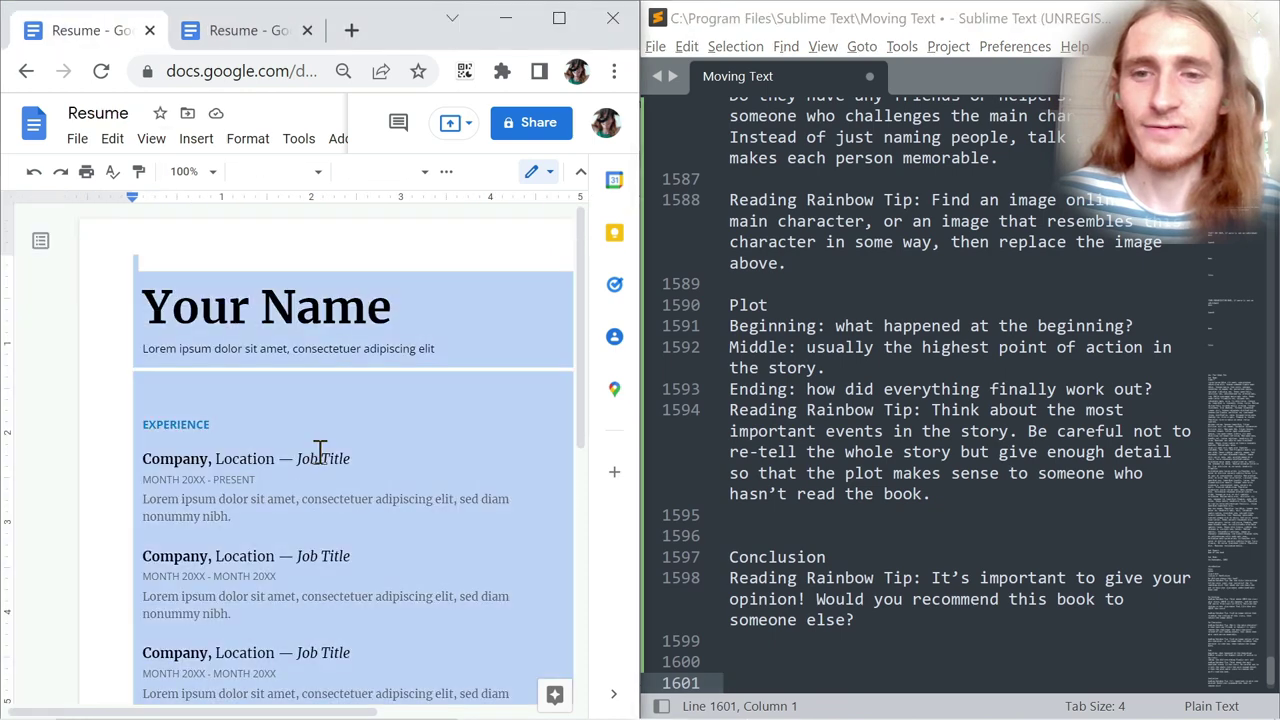
{"action": "key", "text": "ctrl+c"}
{"action": "left_click", "coordinate": [785, 378]}
{"action": "key", "text": "ctrl+a"}
{"action": "key", "text": "ctrl+End"}
{"action": "key", "text": "ctrl+v"}
{"action": "left_click", "coordinate": [299, 497]}
{"action": "key", "text": "ctrl+w"}
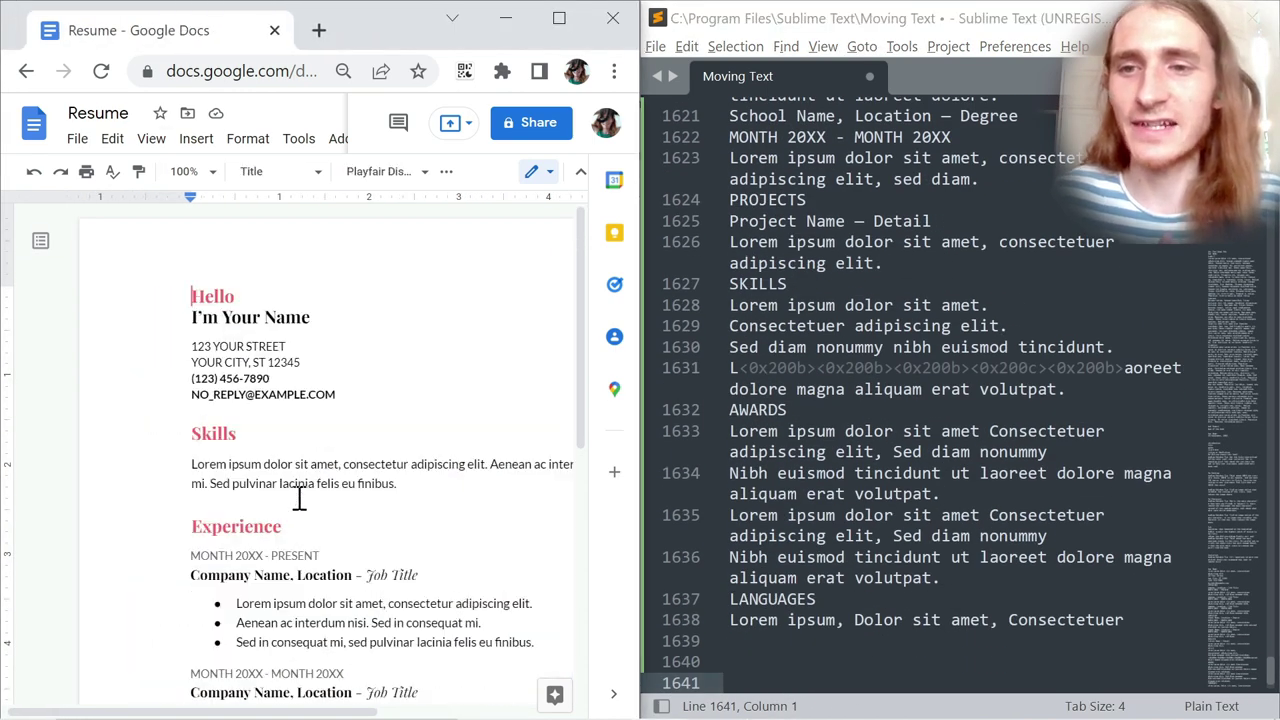
Step: Copy the last remaining Resume to the end of the Moving Text file and close its tab
{"action": "key", "text": "ctrl+a"}
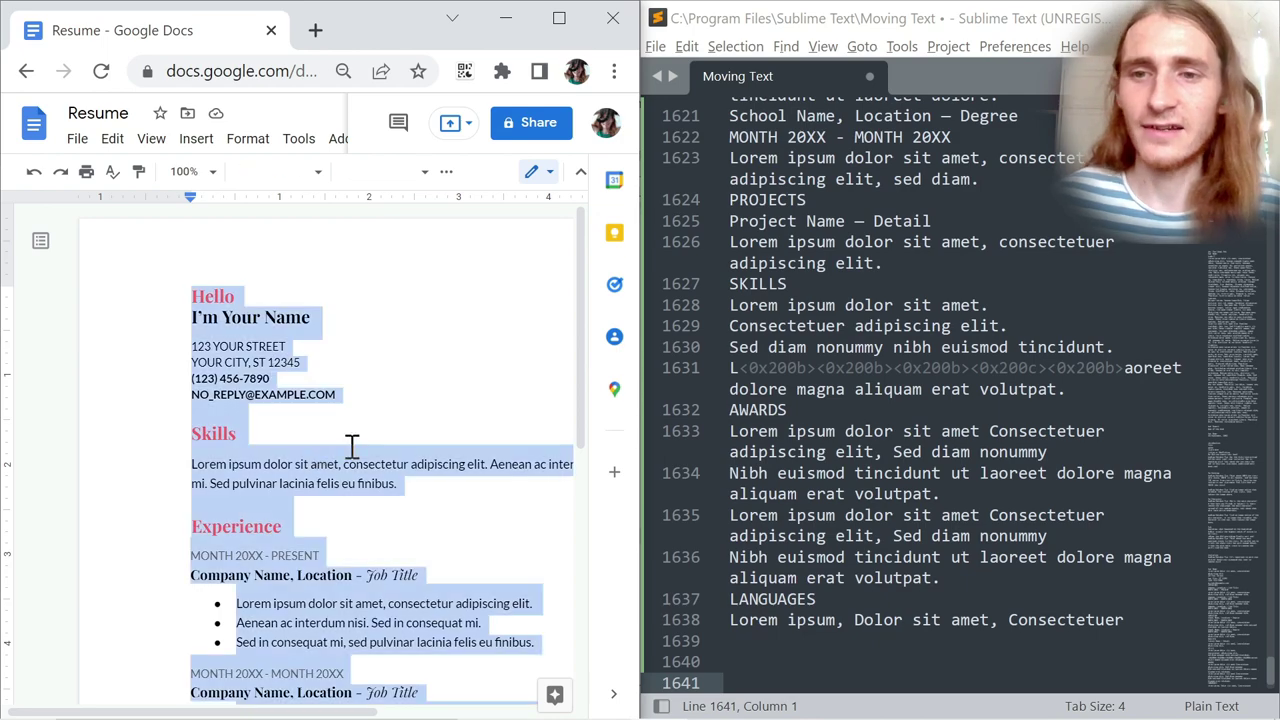
{"action": "key", "text": "ctrl+c"}
{"action": "left_click", "coordinate": [864, 358]}
{"action": "key", "text": "ctrl+End"}
{"action": "key", "text": "ctrl+v"}
{"action": "left_click", "coordinate": [299, 497]}
{"action": "key", "text": "ctrl+w"}
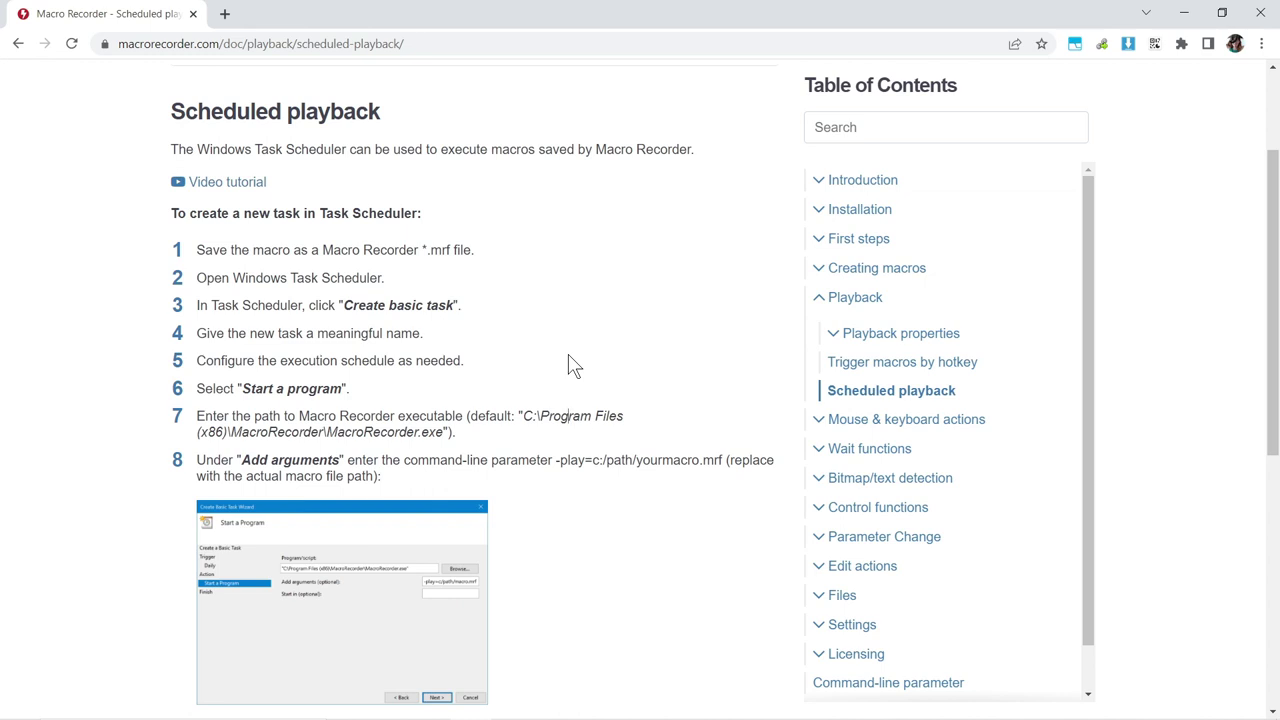
Step: Switch to Macro Recorder, view the file types offered when saving the testa macro under another name, and close the dialog without saving
{"action": "key", "text": "alt+Tab"}
{"action": "key", "text": "Tab"}
{"action": "key", "text": "Tab"}
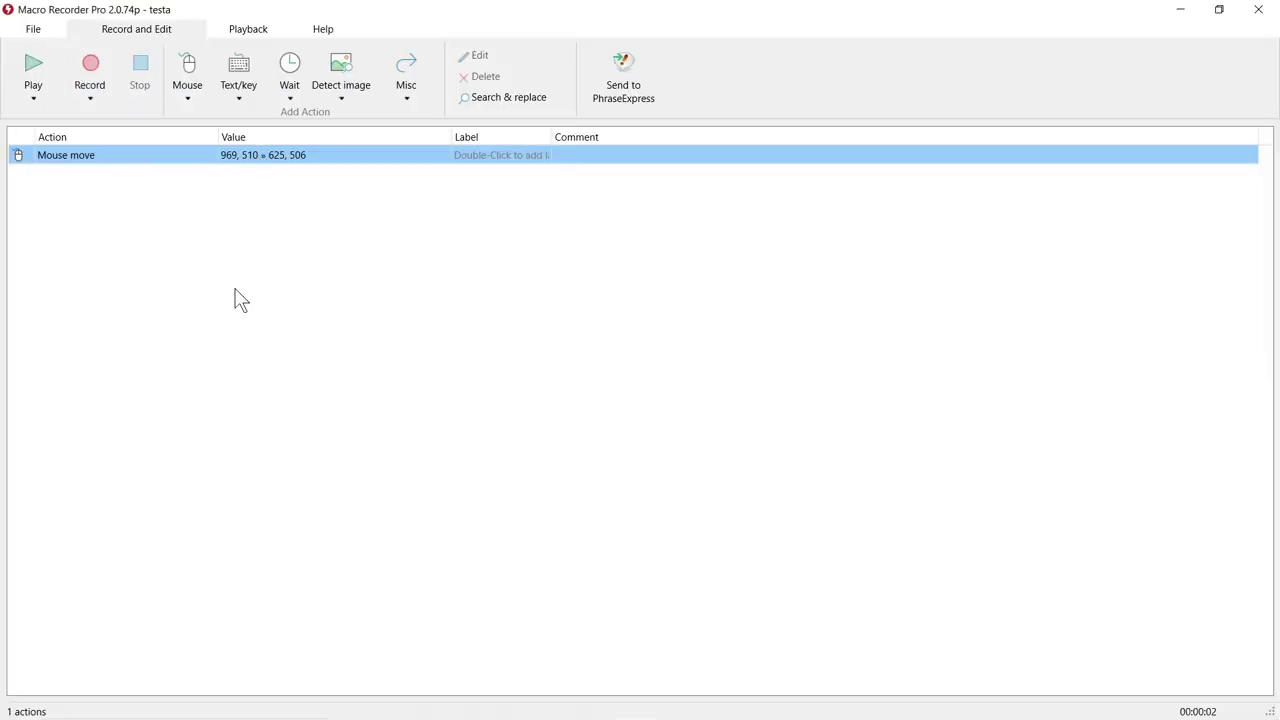
{"action": "left_click", "coordinate": [33, 29]}
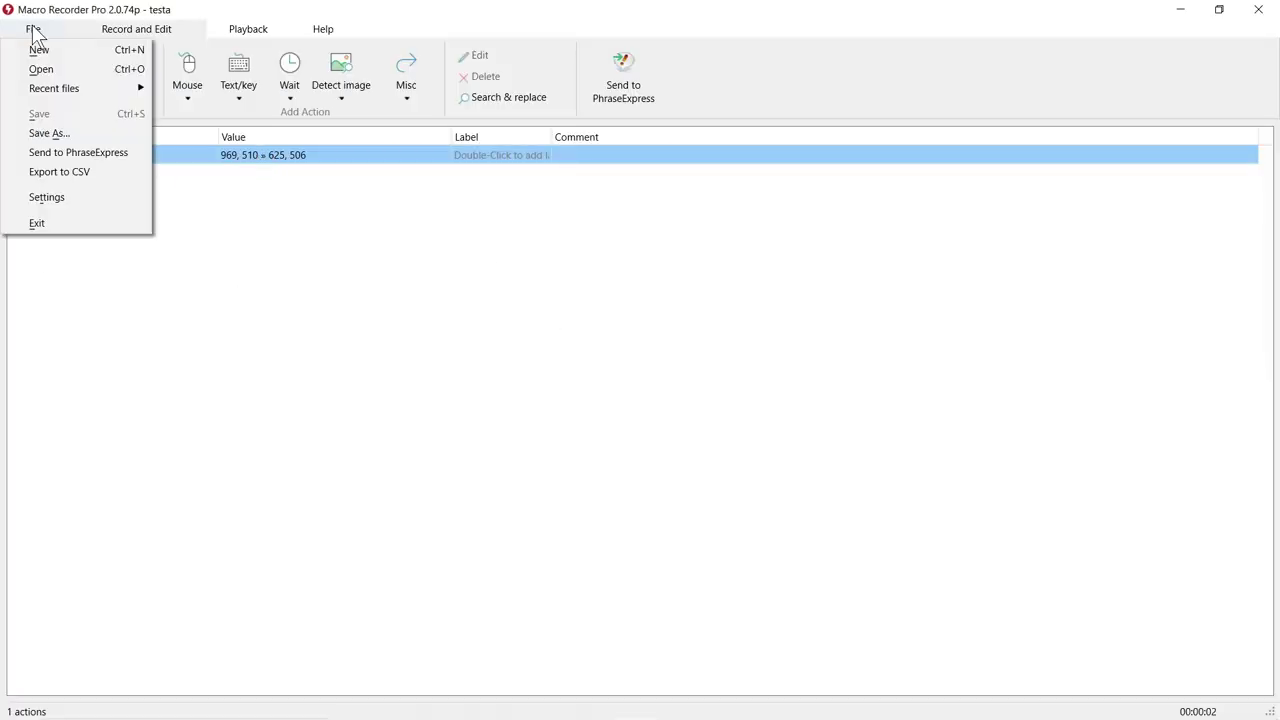
{"action": "left_click", "coordinate": [68, 134]}
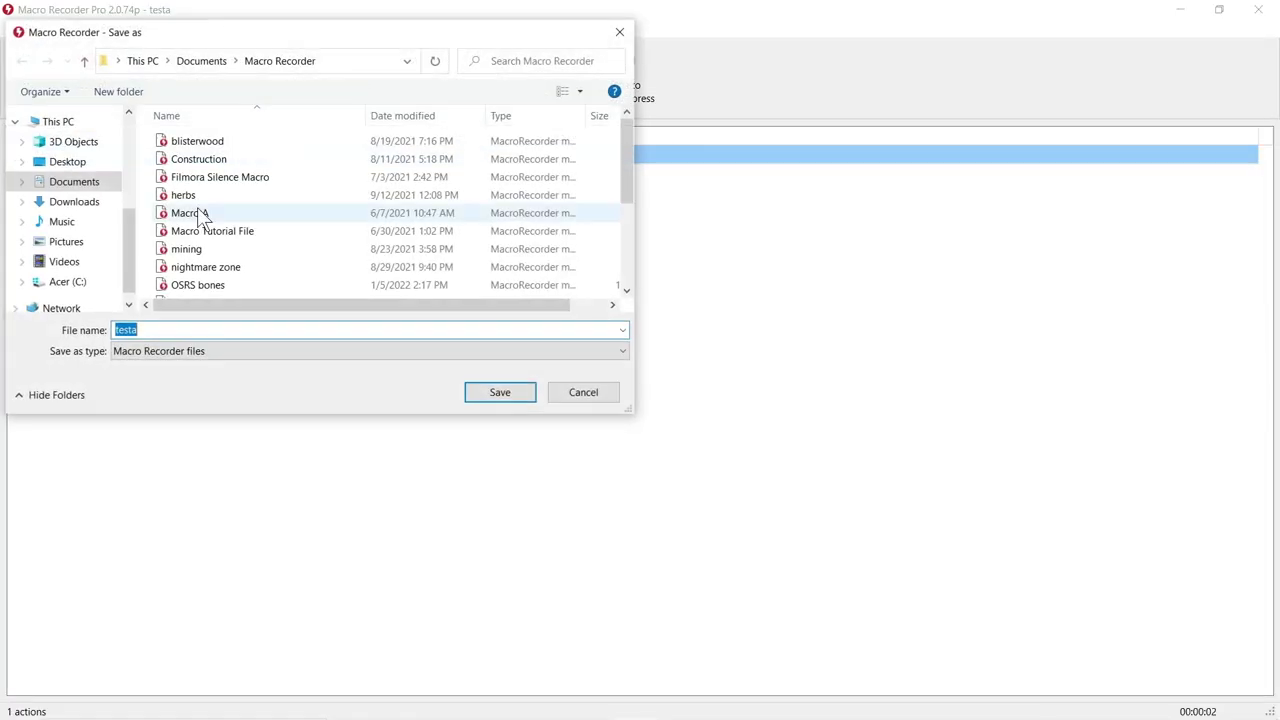
{"action": "left_click", "coordinate": [173, 352]}
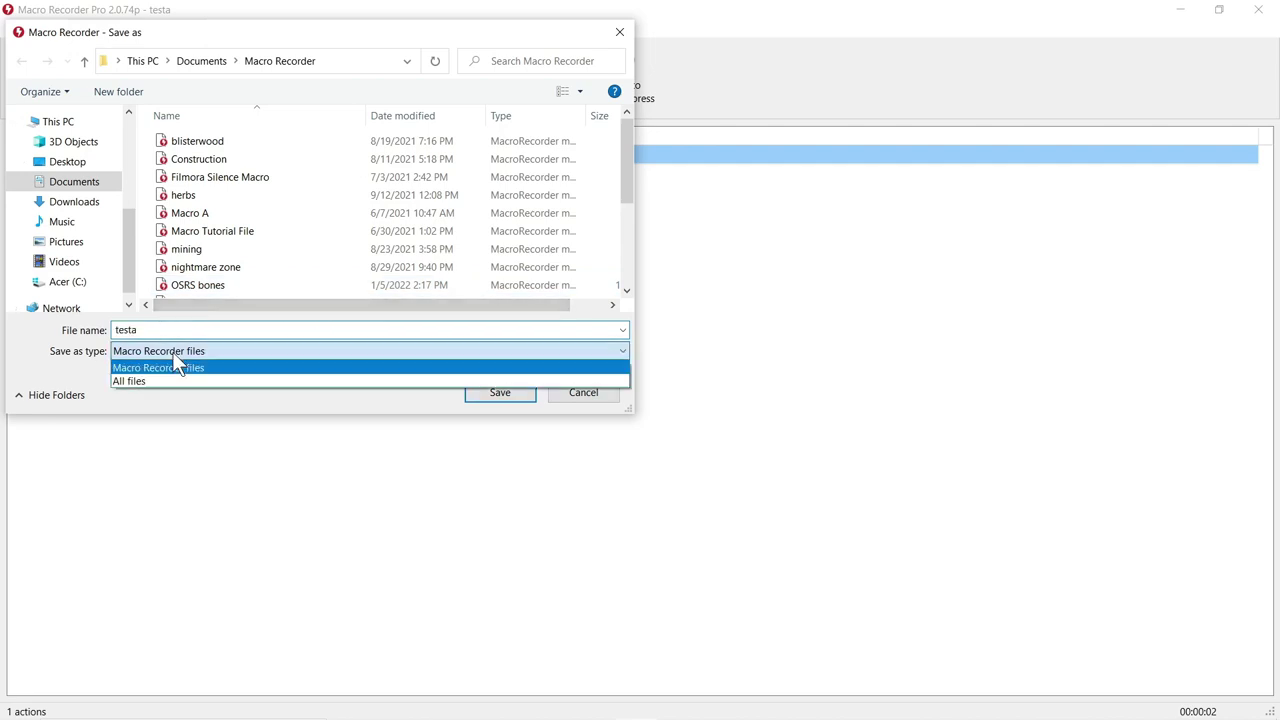
{"action": "left_click", "coordinate": [212, 415]}
{"action": "left_click", "coordinate": [620, 32]}
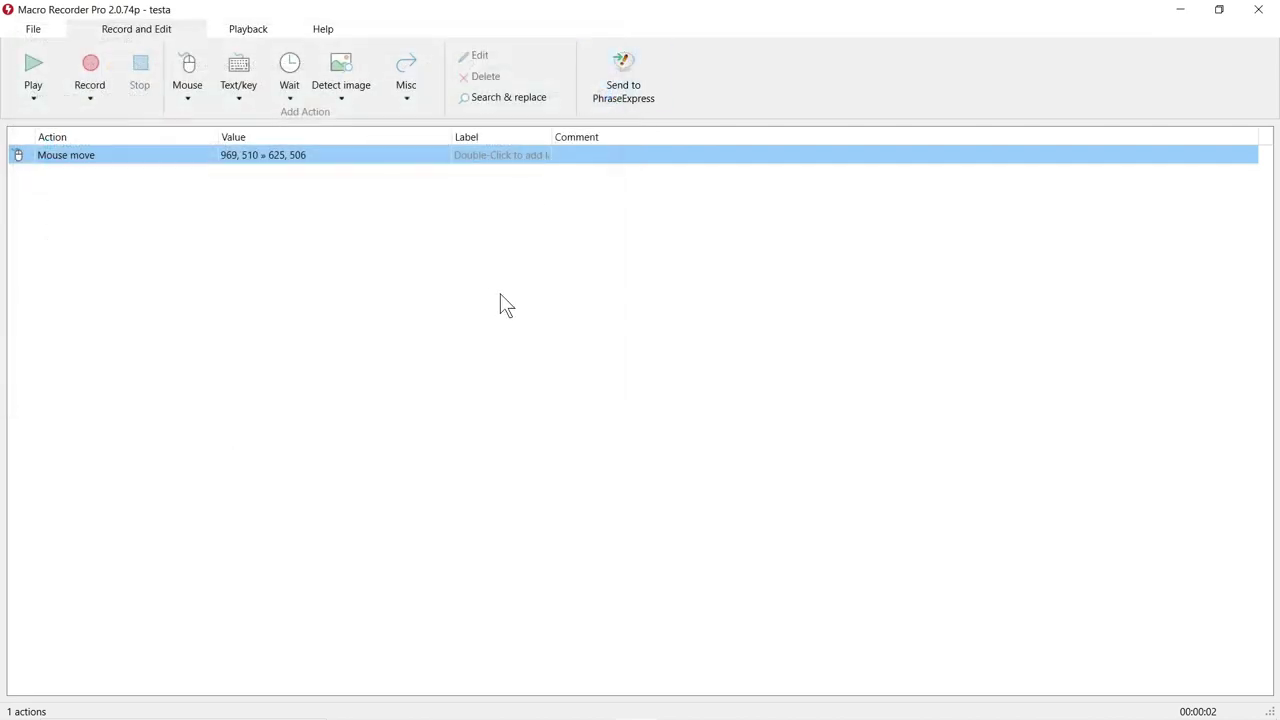
Step: Search Windows for "task" to bring up Task Scheduler, and move its window to the middle of the screen
{"action": "key", "text": "alt+Tab"}
{"action": "key", "text": "alt+Tab"}
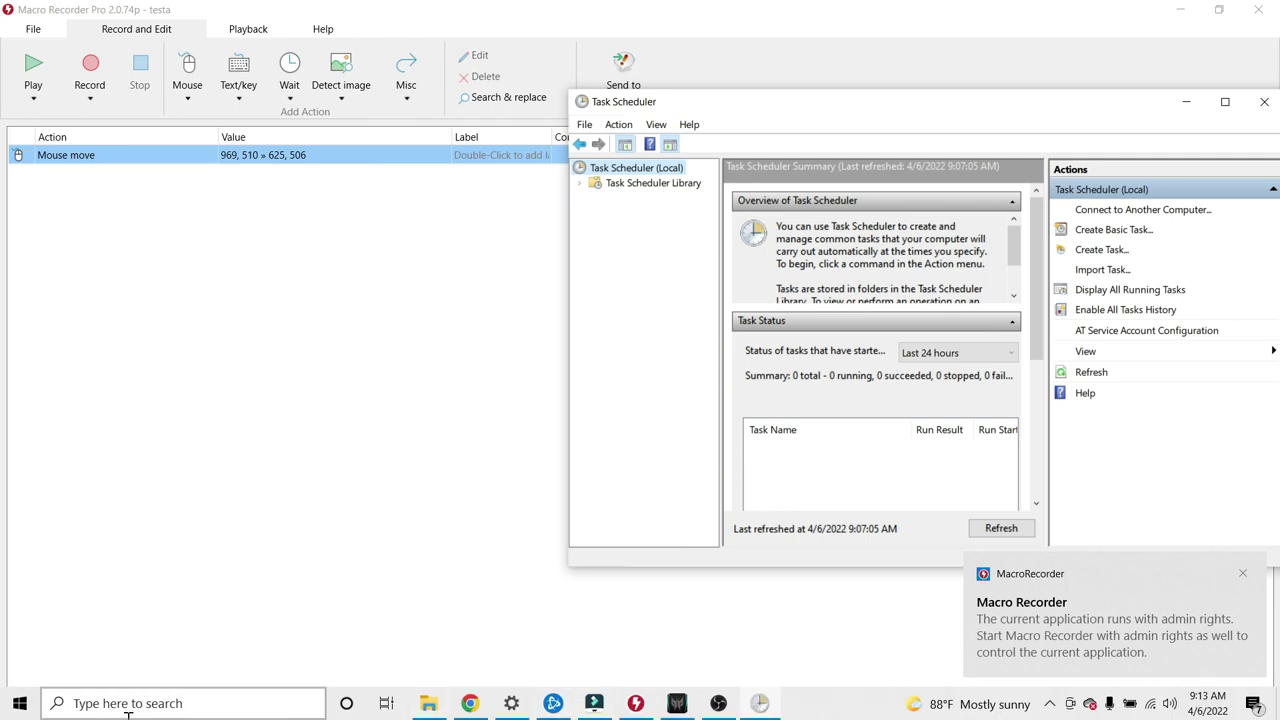
{"action": "left_click", "coordinate": [140, 703]}
{"action": "type", "text": "task"}
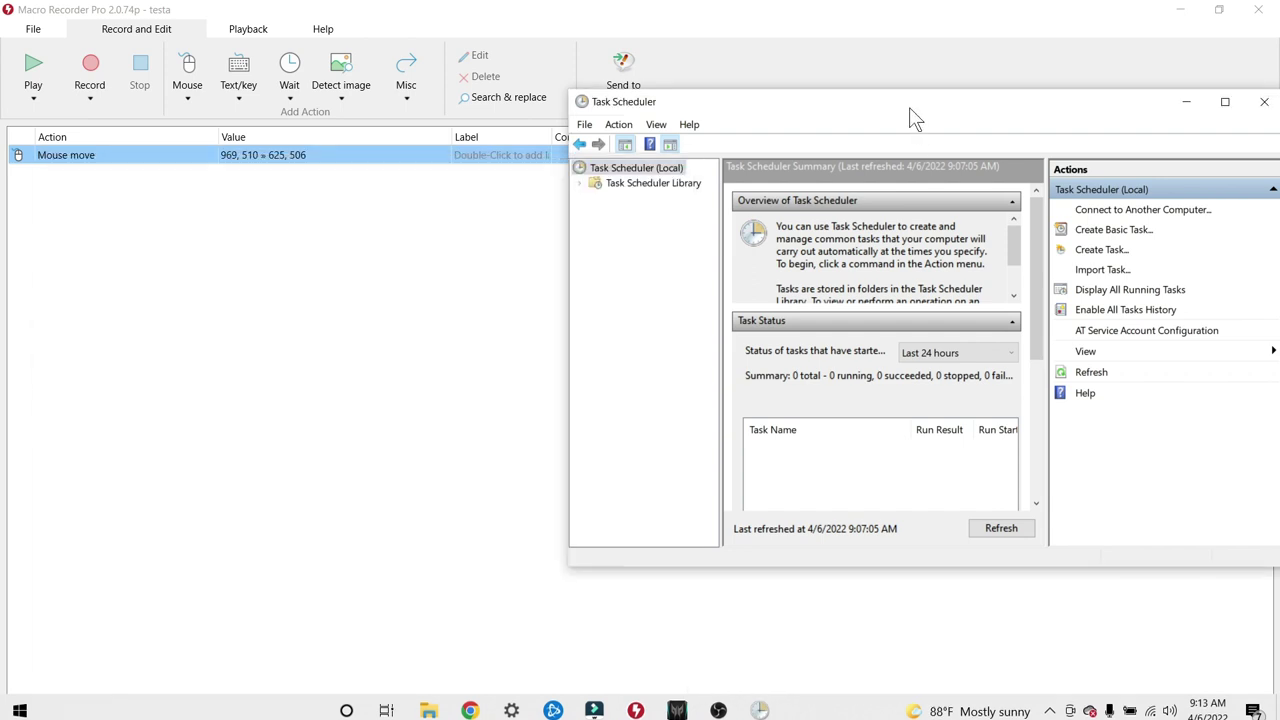
{"action": "left_click_drag", "start_coordinate": [920, 106], "coordinate": [684, 95]}
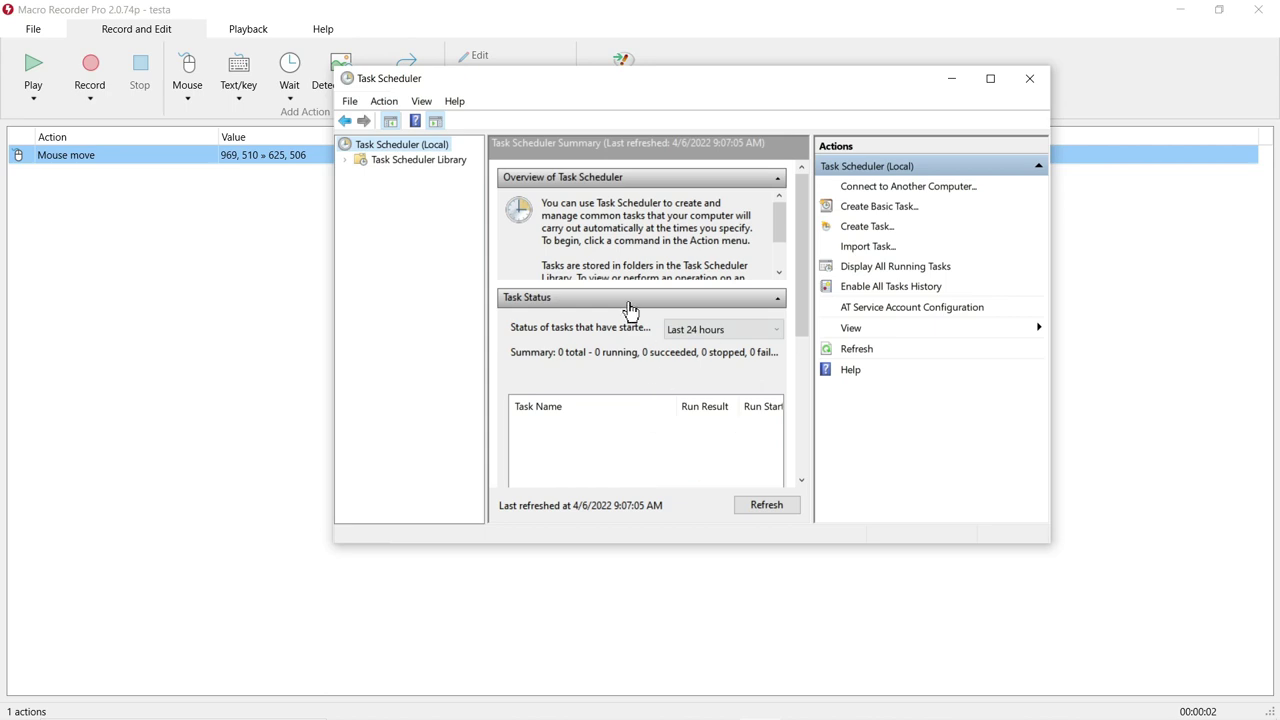
Step: View Task Scheduler's Create Basic Task wizard alongside the scheduled playback instructions, and cancel the wizard
{"action": "left_click", "coordinate": [350, 103]}
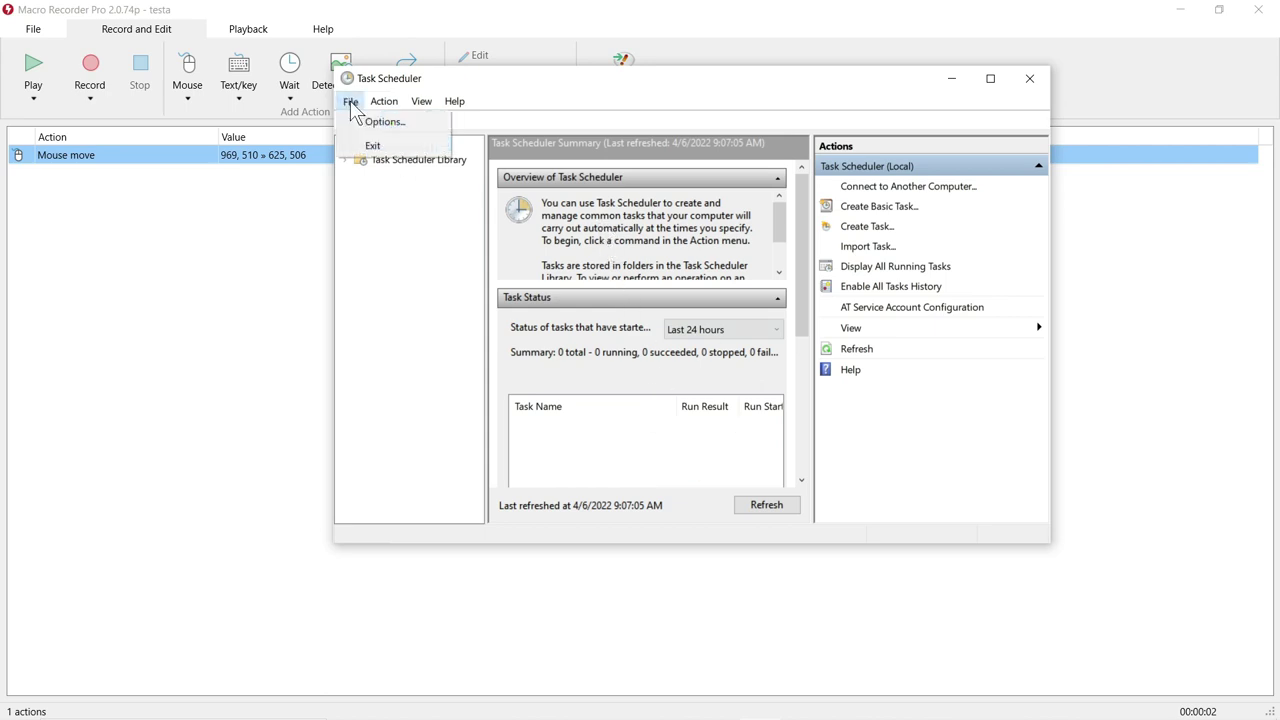
{"action": "mouse_move", "coordinate": [381, 104]}
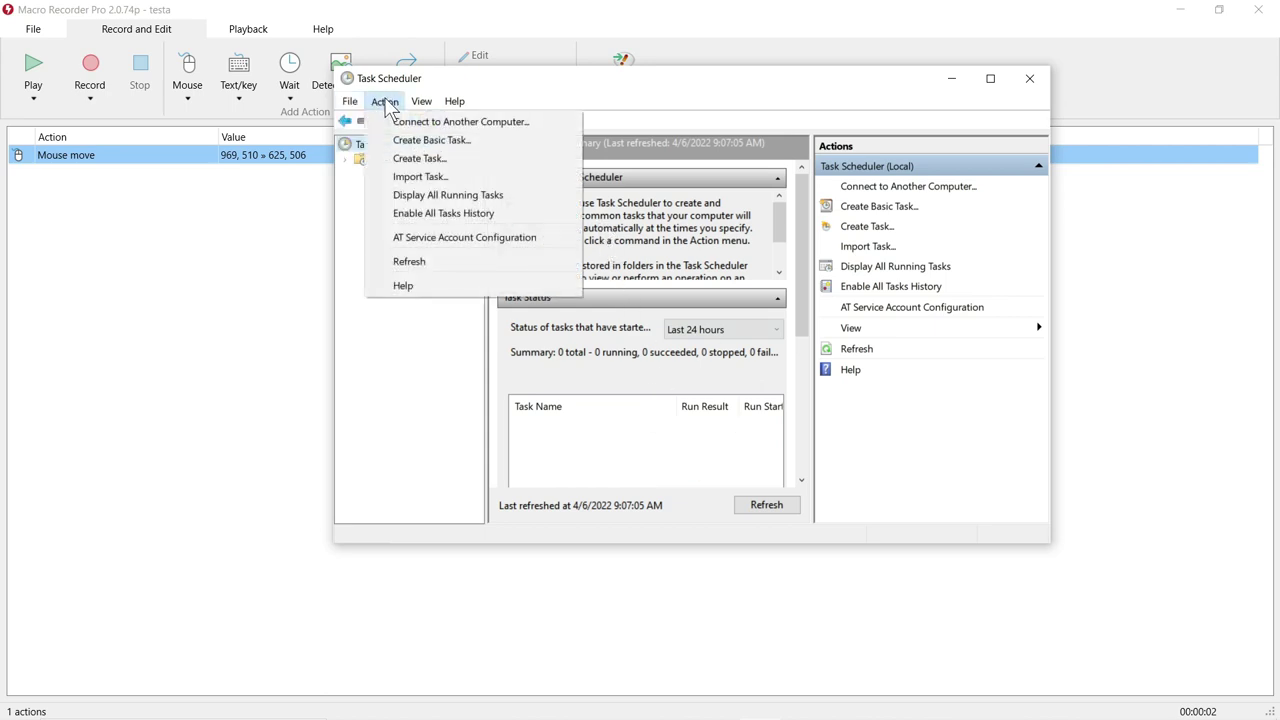
{"action": "left_click", "coordinate": [410, 146]}
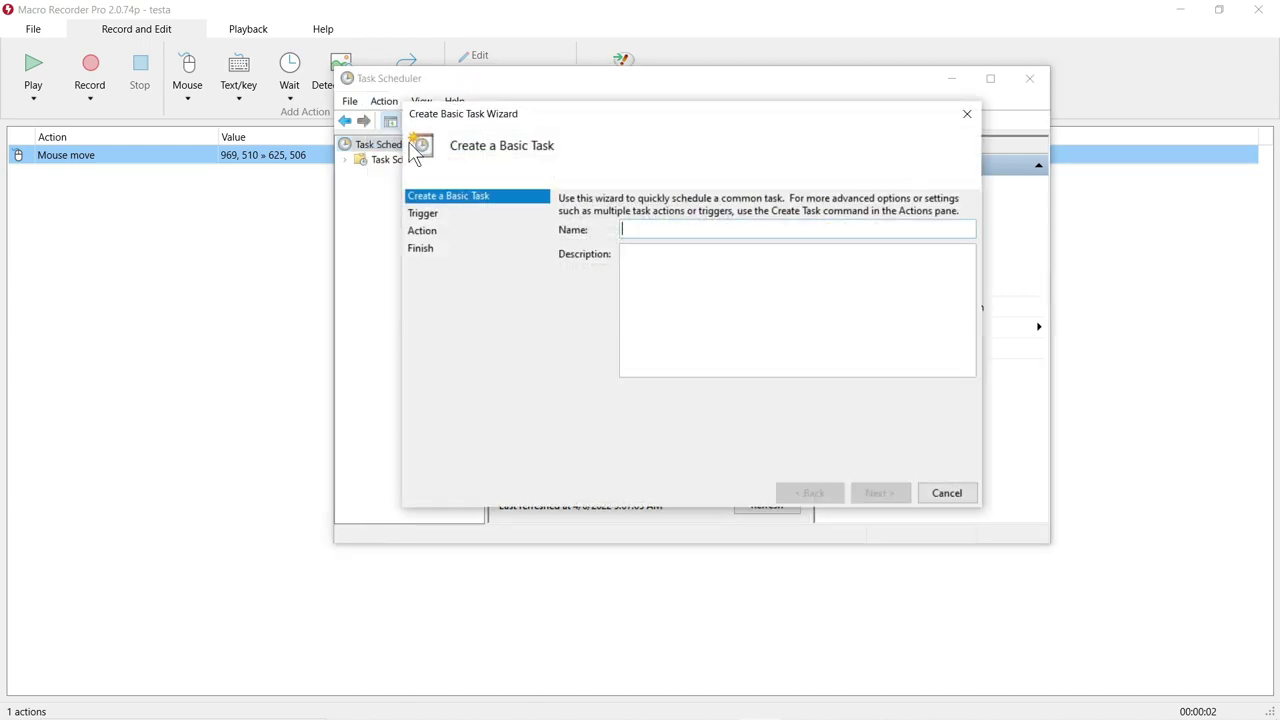
{"action": "key", "text": "alt+Tab"}
{"action": "left_click", "coordinate": [632, 328]}
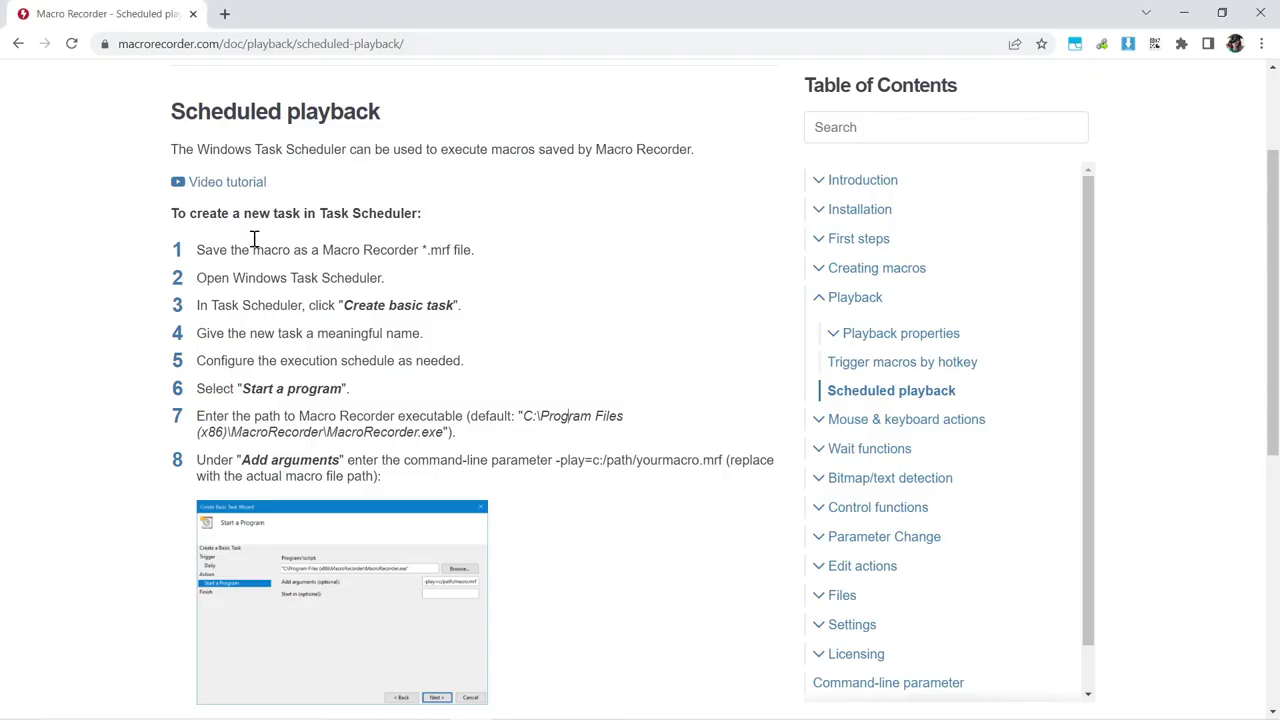
{"action": "key", "text": "alt+Tab"}
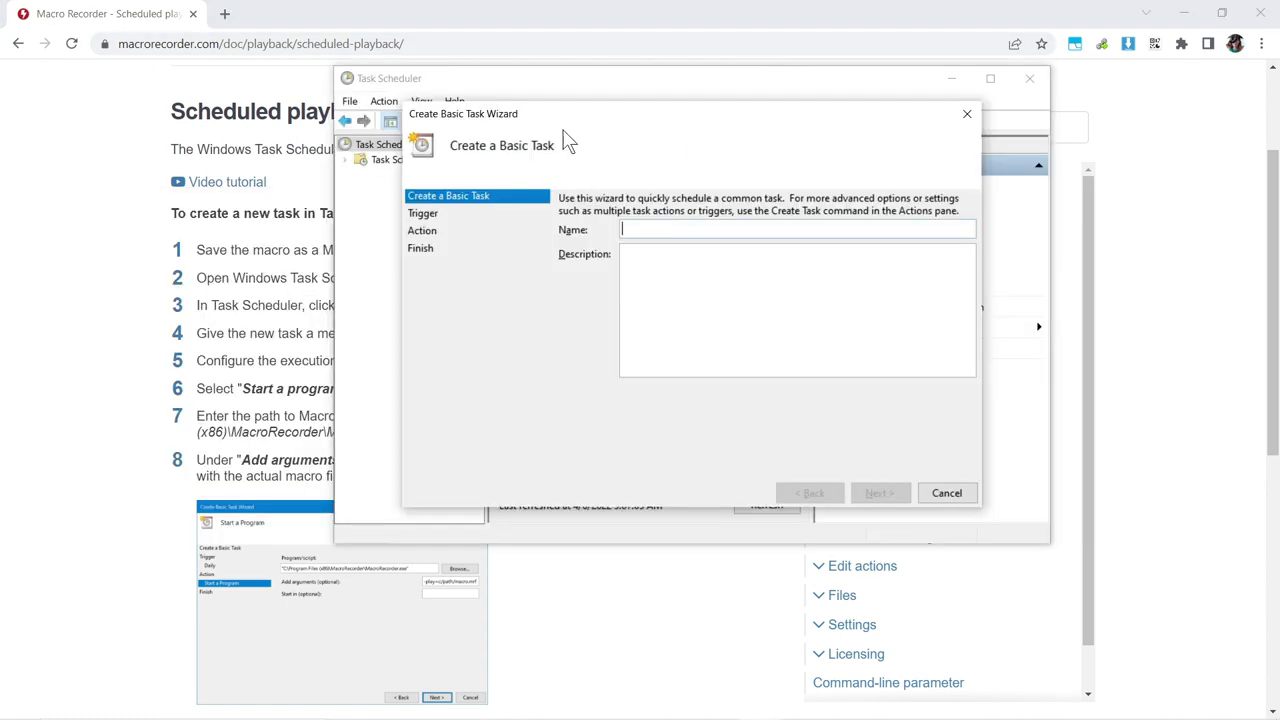
{"action": "left_click", "coordinate": [940, 494]}
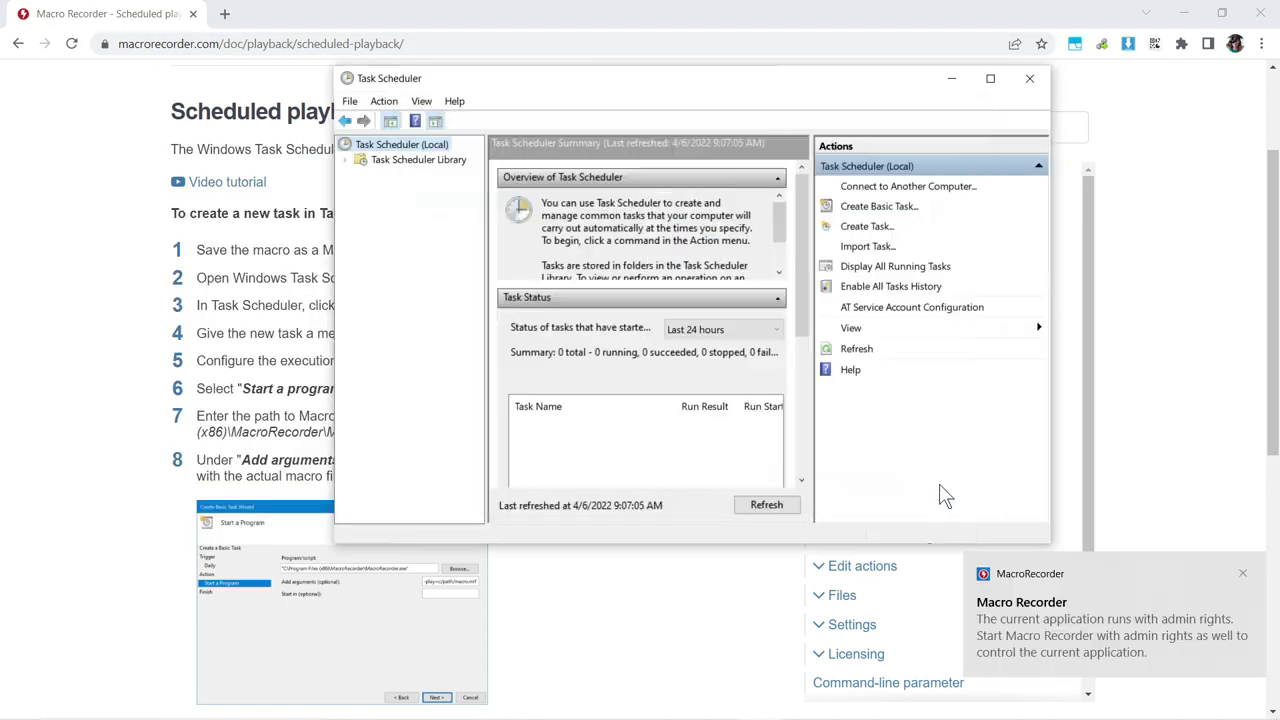
Step: Move the Task Scheduler window beside the scheduled playback instructions and read through the steps for creating a task
{"action": "left_click_drag", "start_coordinate": [535, 86], "coordinate": [908, 97]}
{"action": "key", "text": "alt+Tab"}
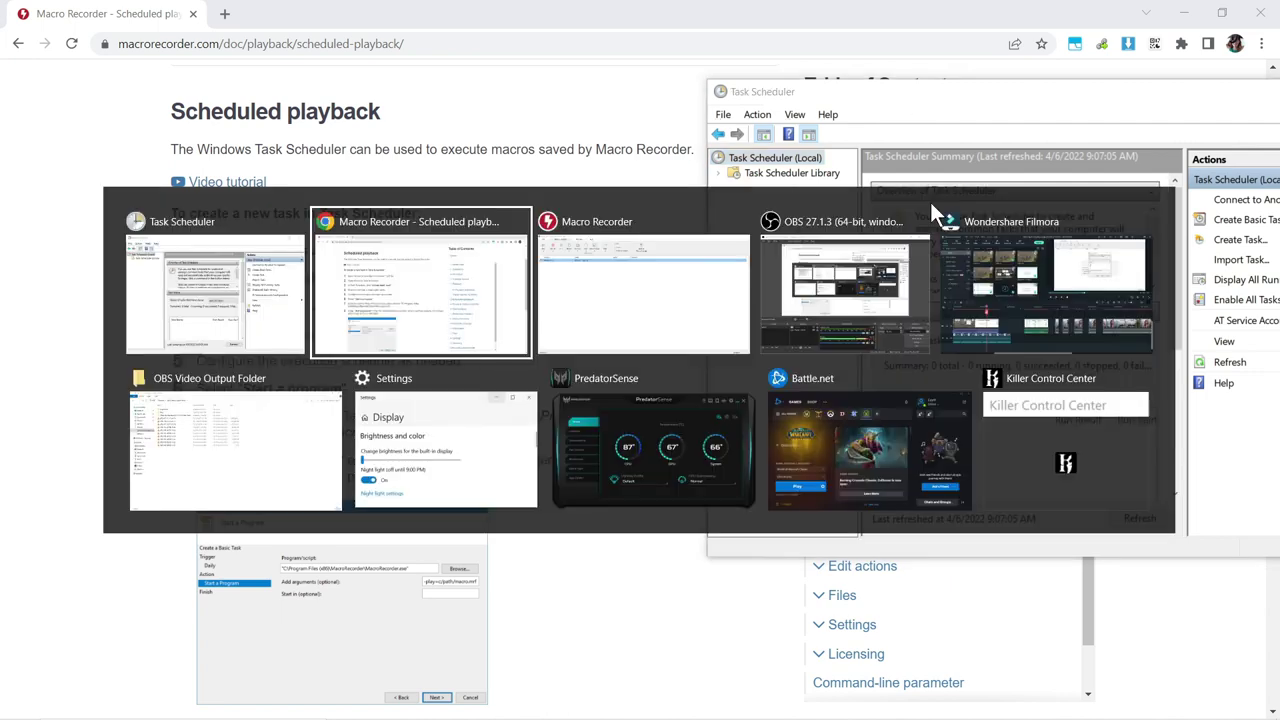
{"action": "key", "text": "alt+Tab"}
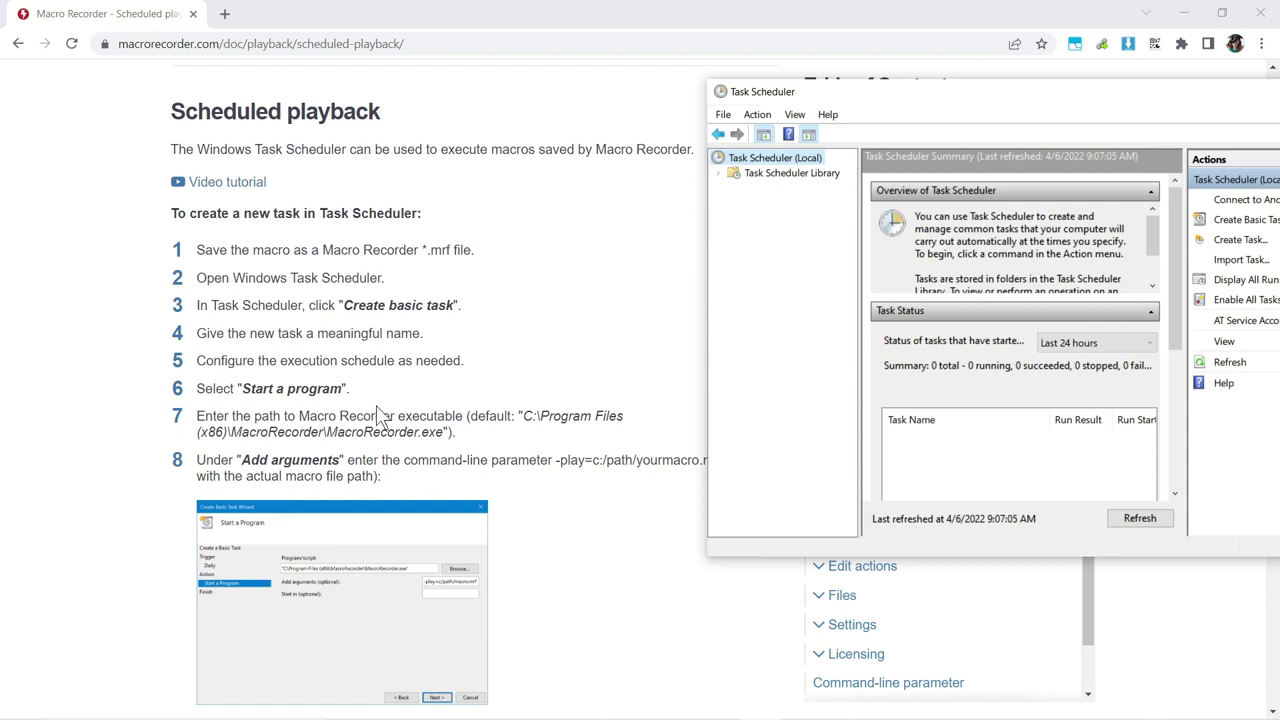
{"action": "scroll", "coordinate": [376, 405], "scroll_direction": "down", "scroll_amount": 1}
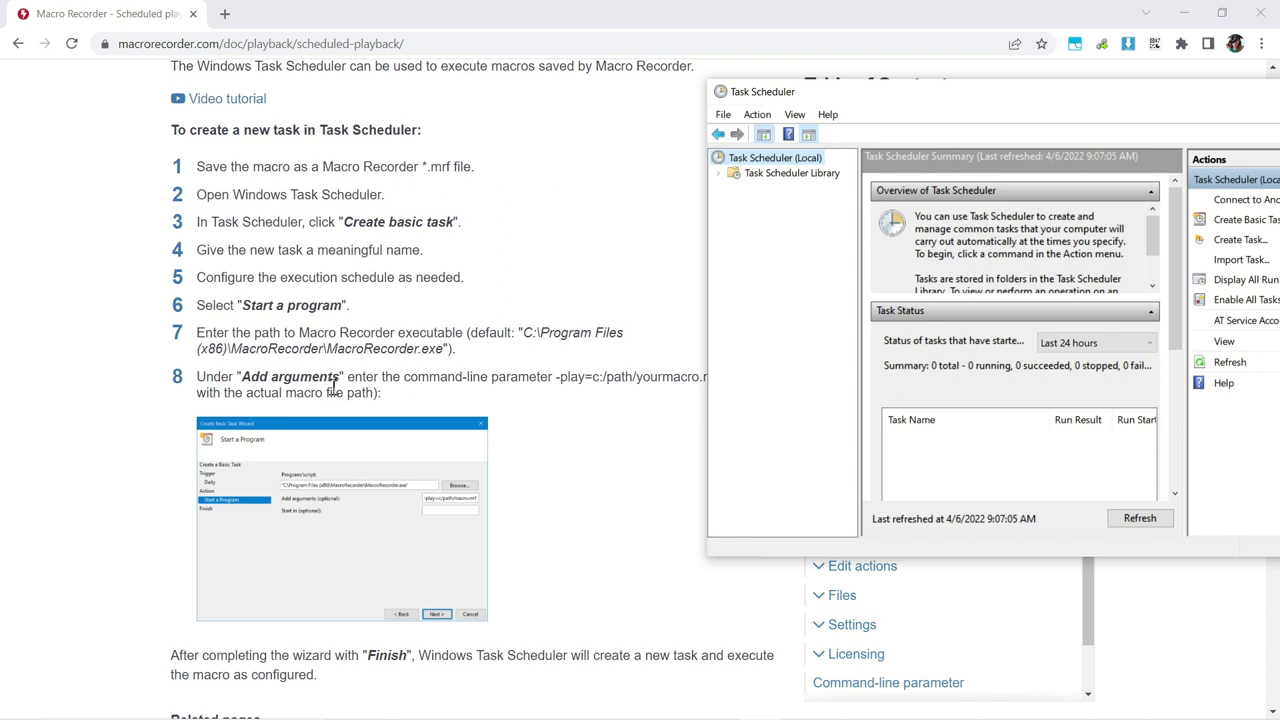
{"action": "scroll", "coordinate": [333, 388], "scroll_direction": "up", "scroll_amount": 1}
Step: Start a new basic task named "Test Macro Course Task" with no description
{"action": "left_click", "coordinate": [722, 114]}
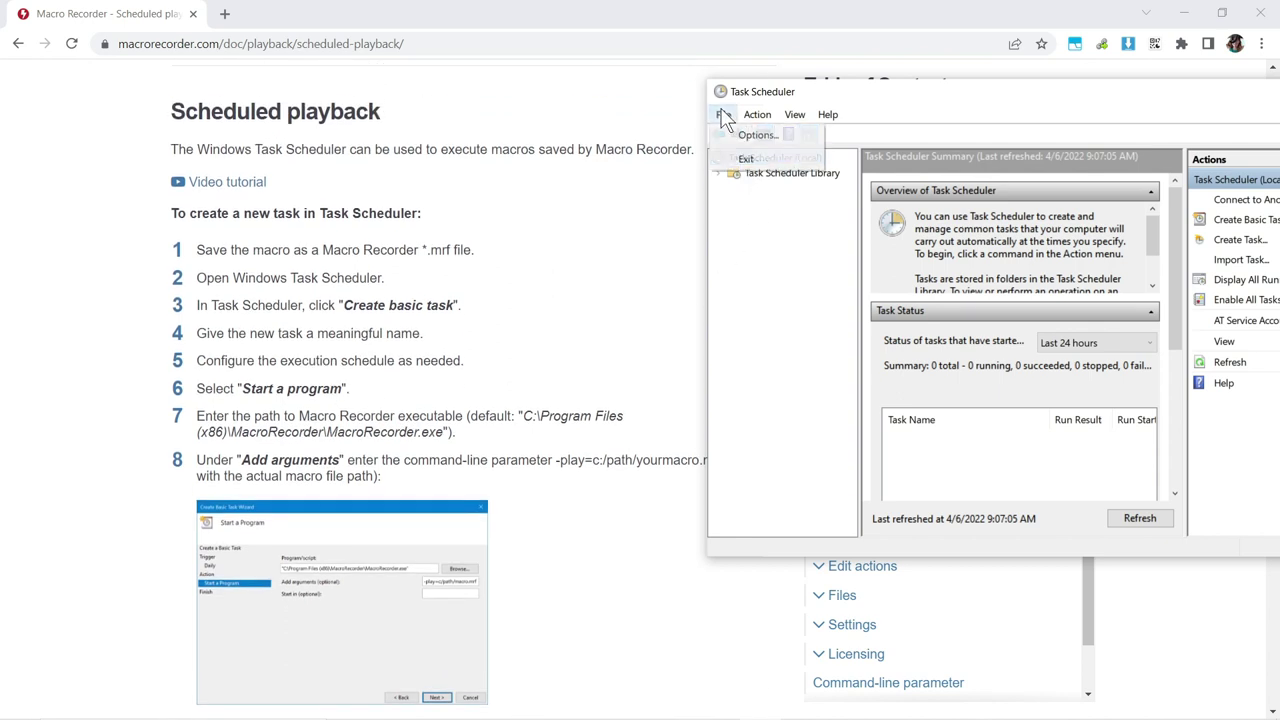
{"action": "mouse_move", "coordinate": [757, 114]}
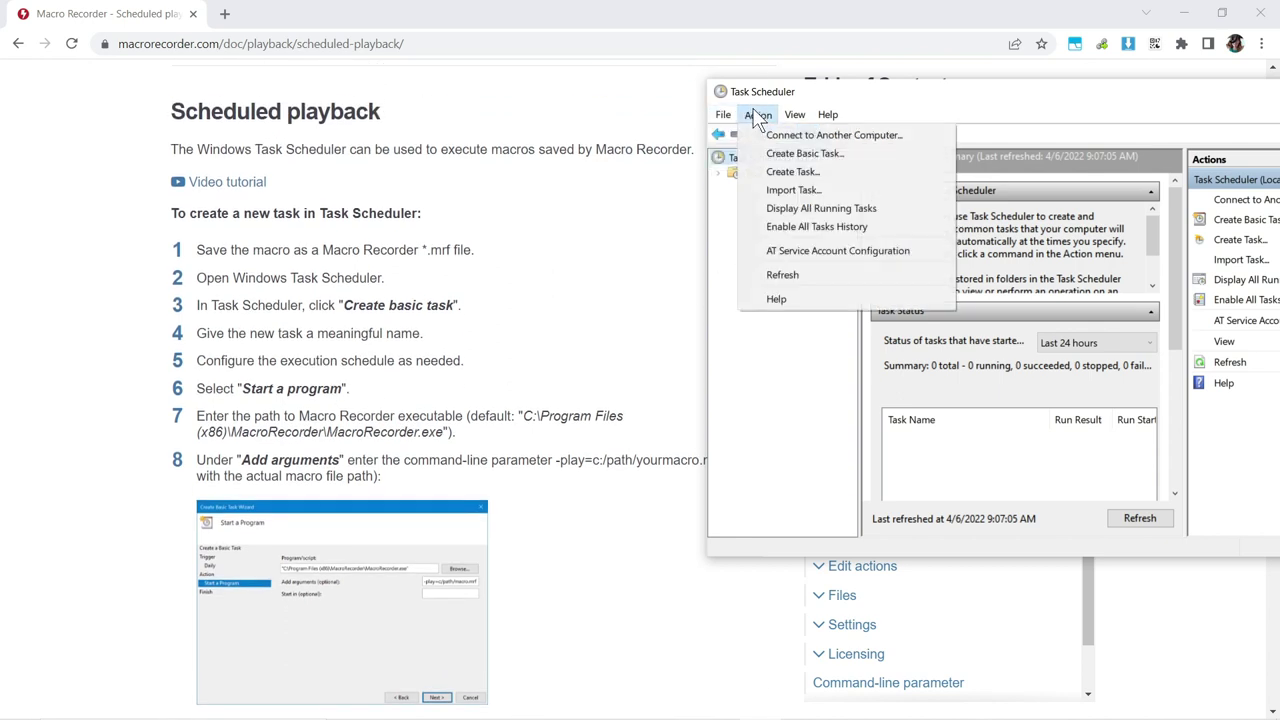
{"action": "left_click", "coordinate": [799, 156]}
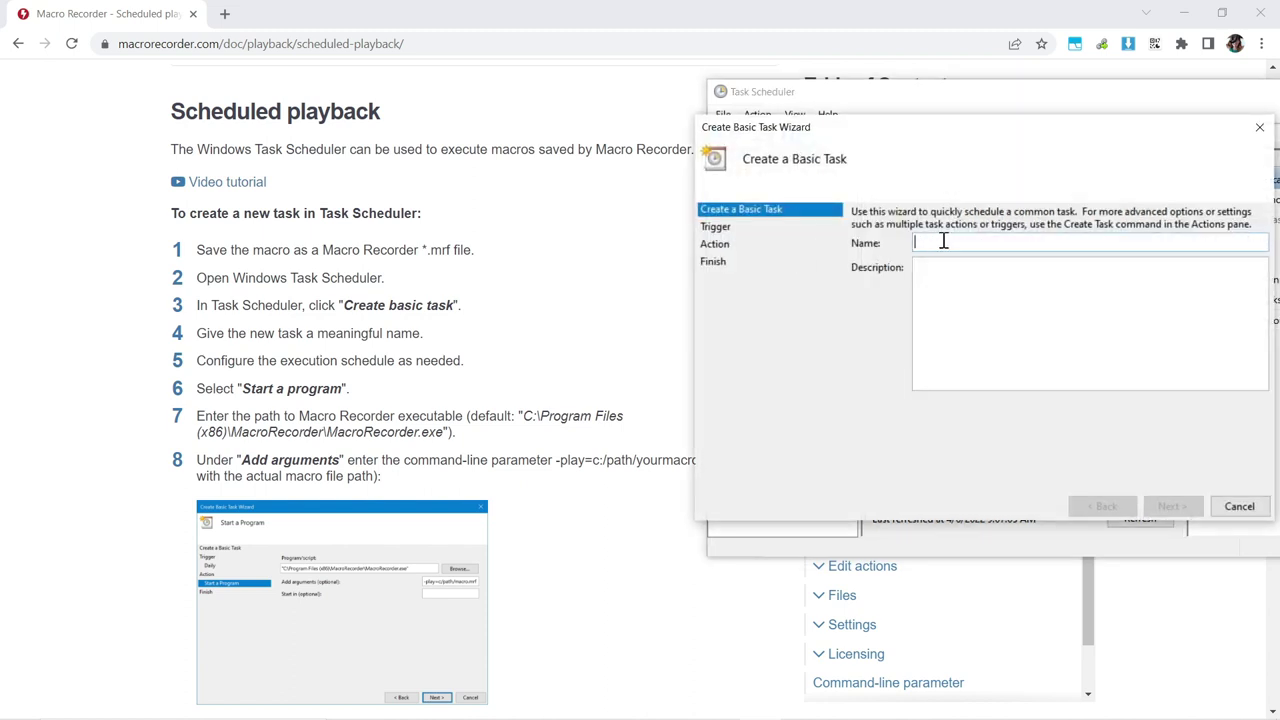
{"action": "type", "text": "Test"}
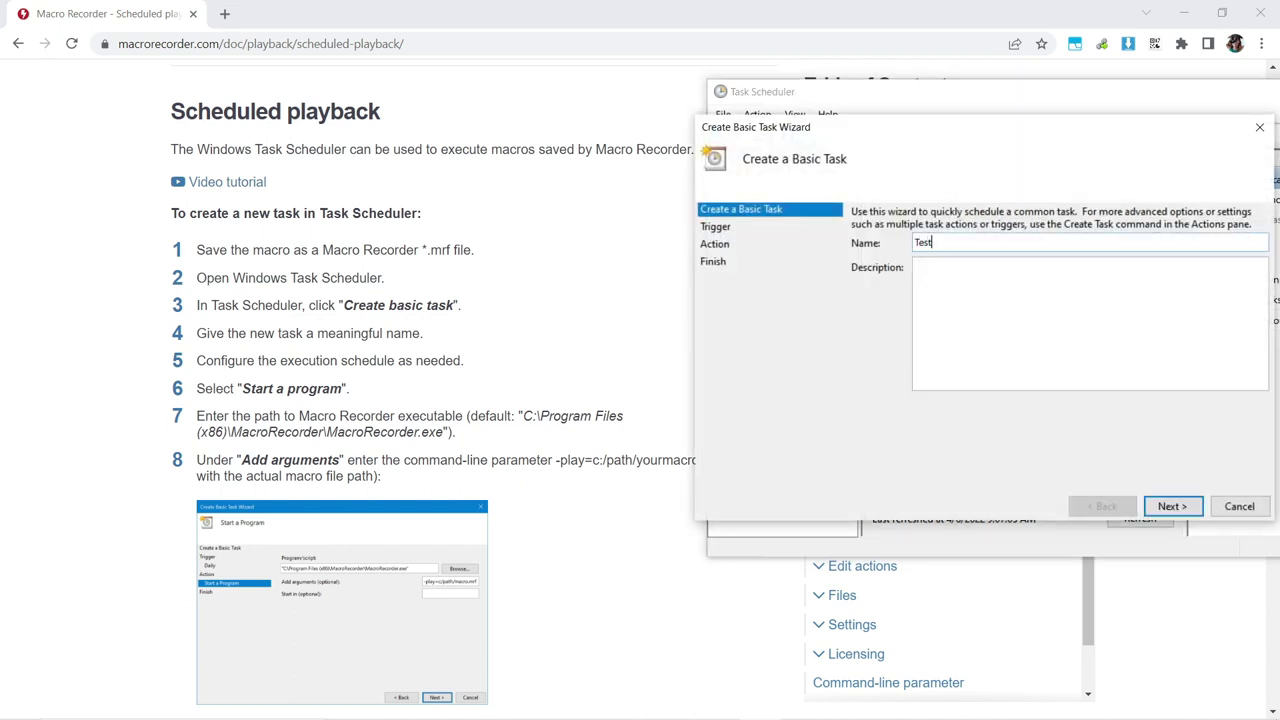
{"action": "type", "text": " Macro Course Task"}
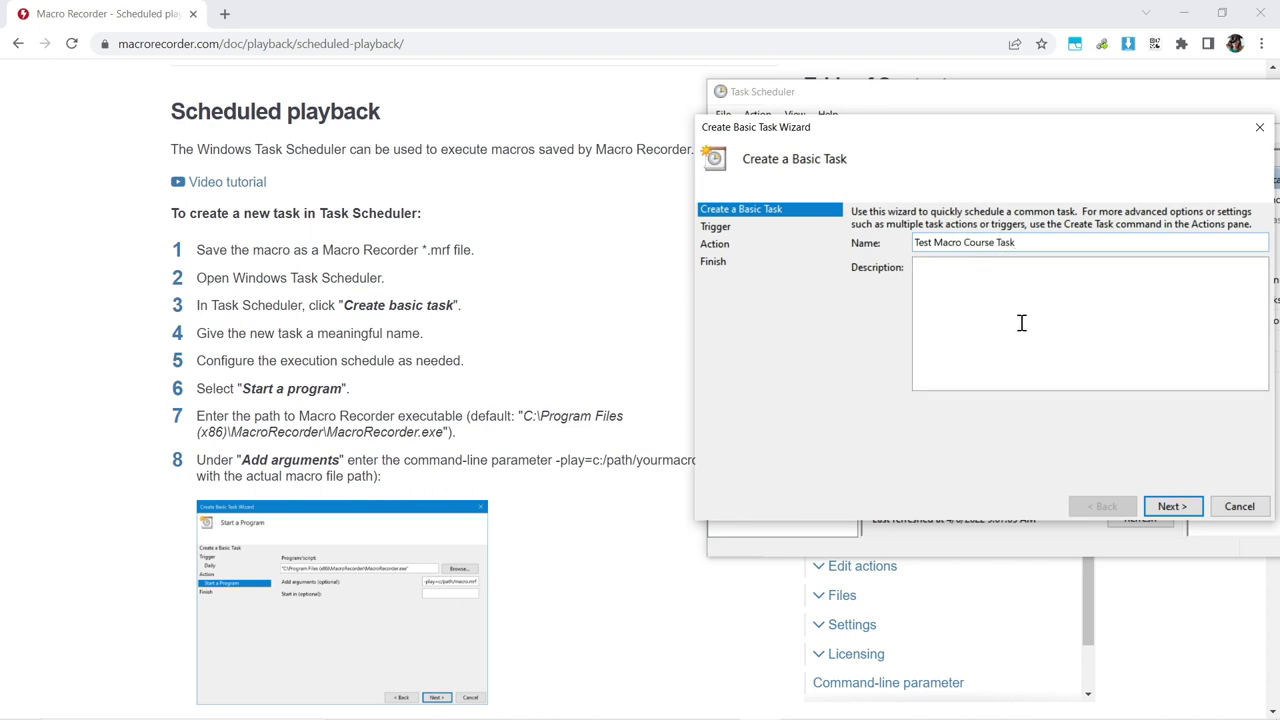
{"action": "left_click", "coordinate": [1012, 285]}
{"action": "left_click", "coordinate": [1191, 510]}
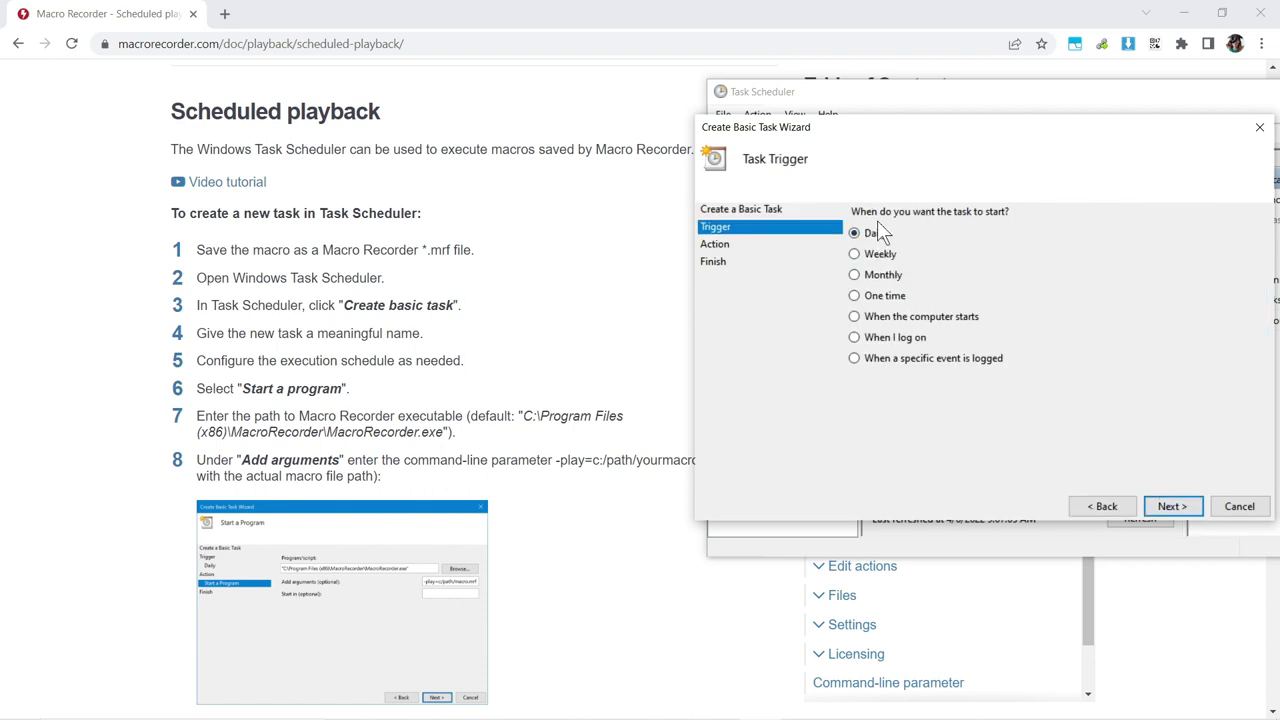
Step: Set the task to trigger when the computer starts, with starting a program as its action
{"action": "left_click", "coordinate": [867, 320]}
{"action": "left_click", "coordinate": [1170, 508]}
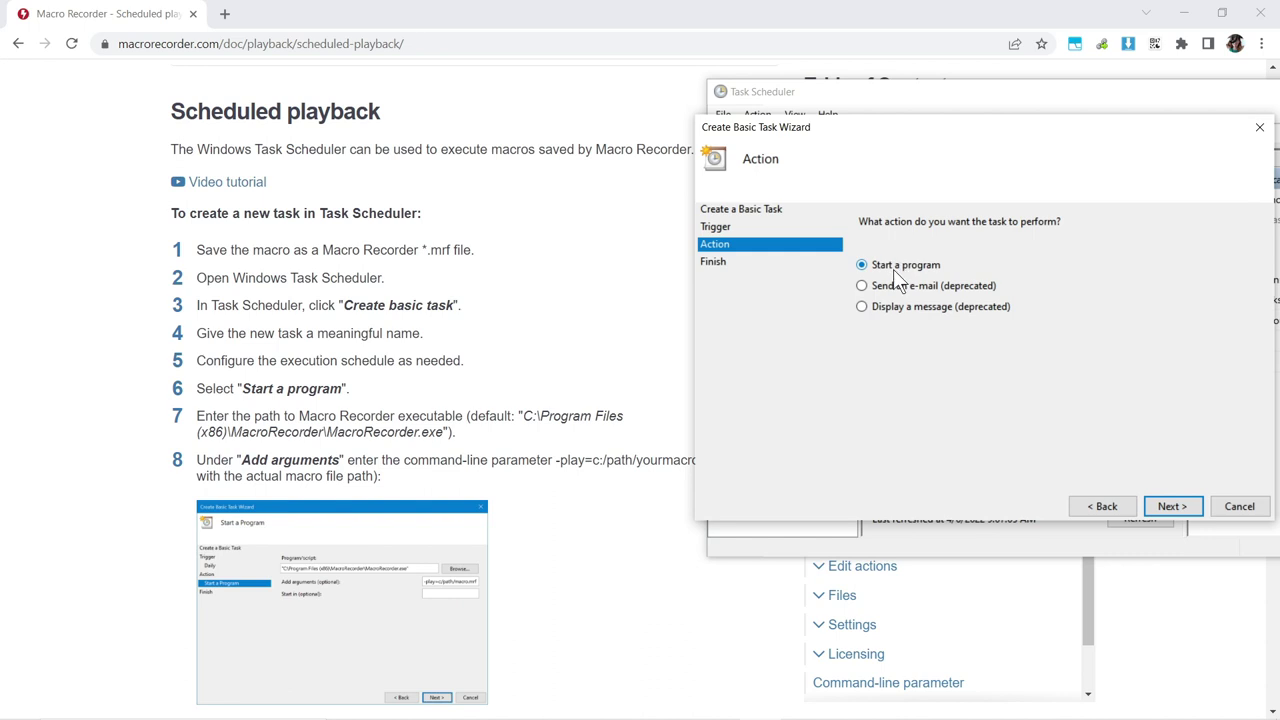
{"action": "left_click", "coordinate": [1172, 506]}
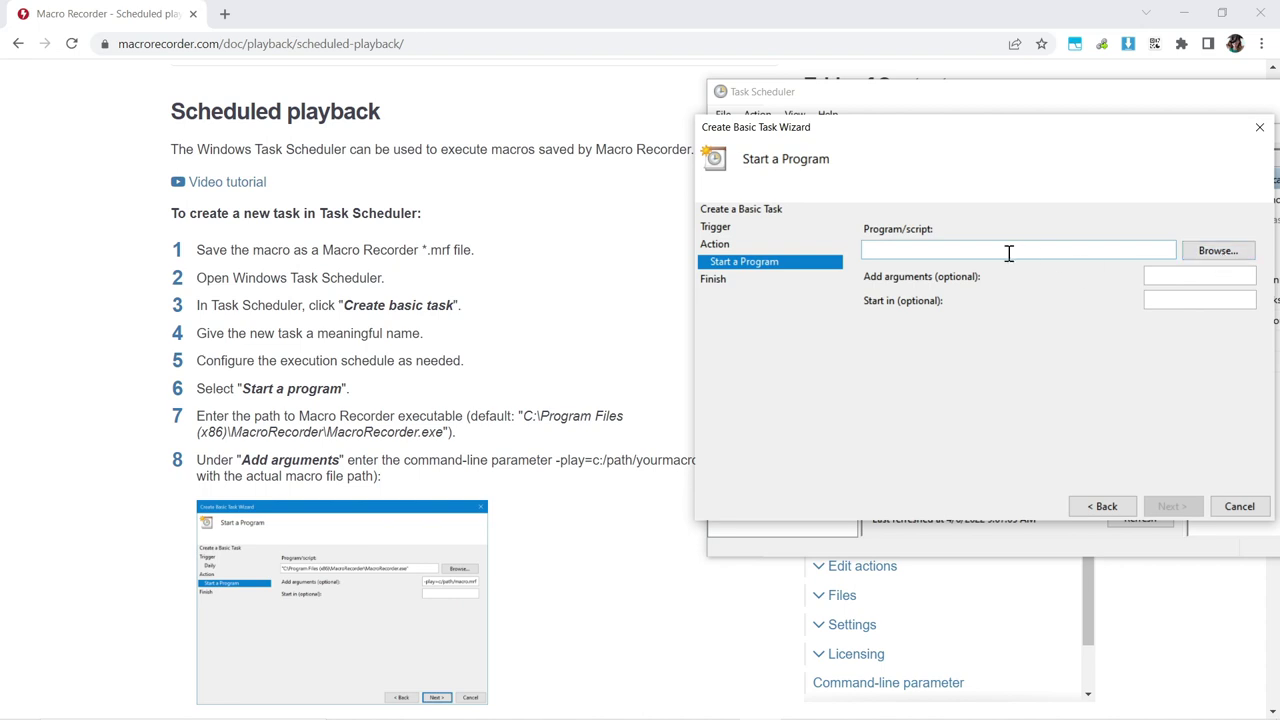
Step: Enter MacroRecorder as the program and add the arguments -play=c:/path/yourmacro.mrf copied from the scheduled playback instructions
{"action": "type", "text": "Macro"}
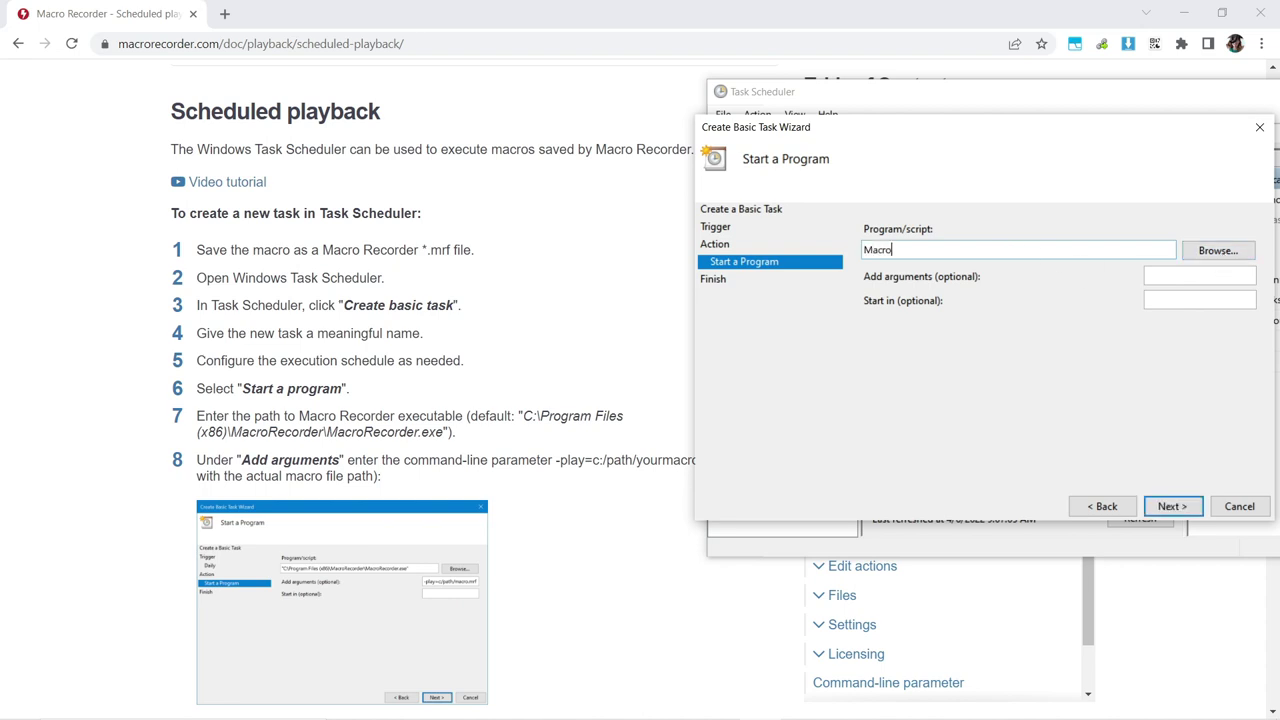
{"action": "type", "text": "Recorder"}
{"action": "left_click", "coordinate": [585, 467]}
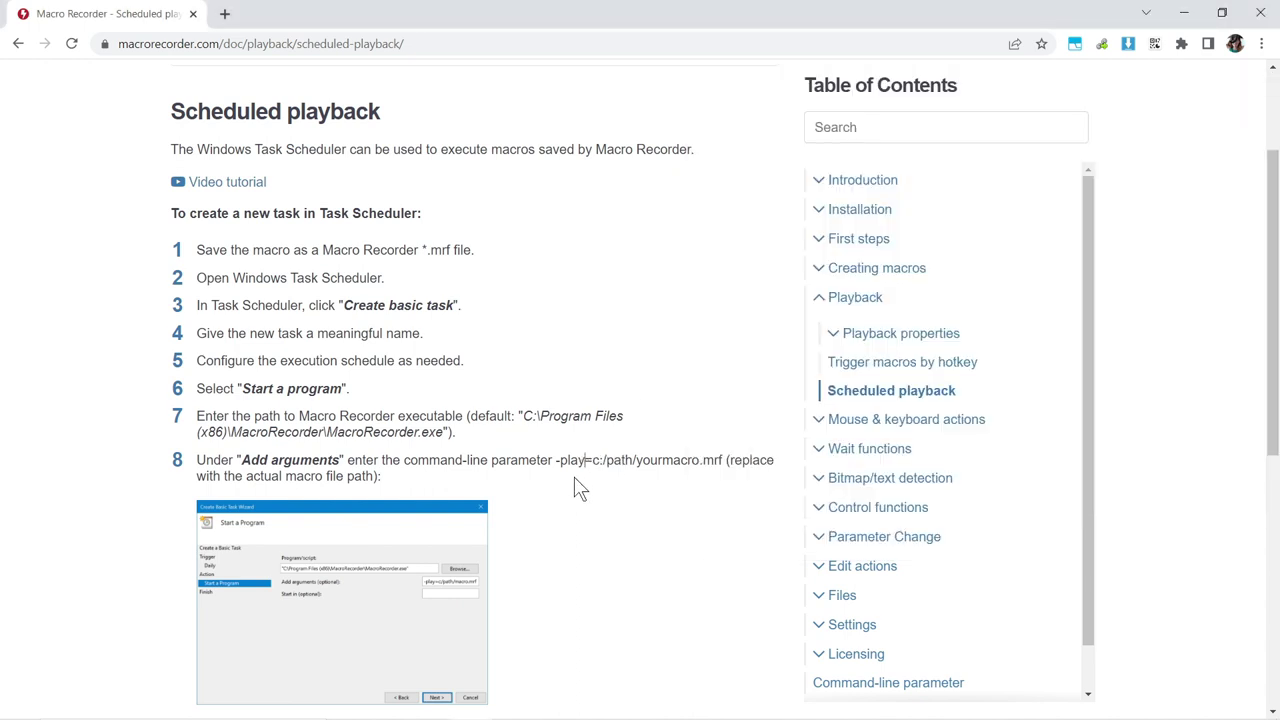
{"action": "left_click_drag", "start_coordinate": [557, 459], "coordinate": [725, 458]}
{"action": "key", "text": "ctrl+c"}
{"action": "key", "text": "alt+Tab"}
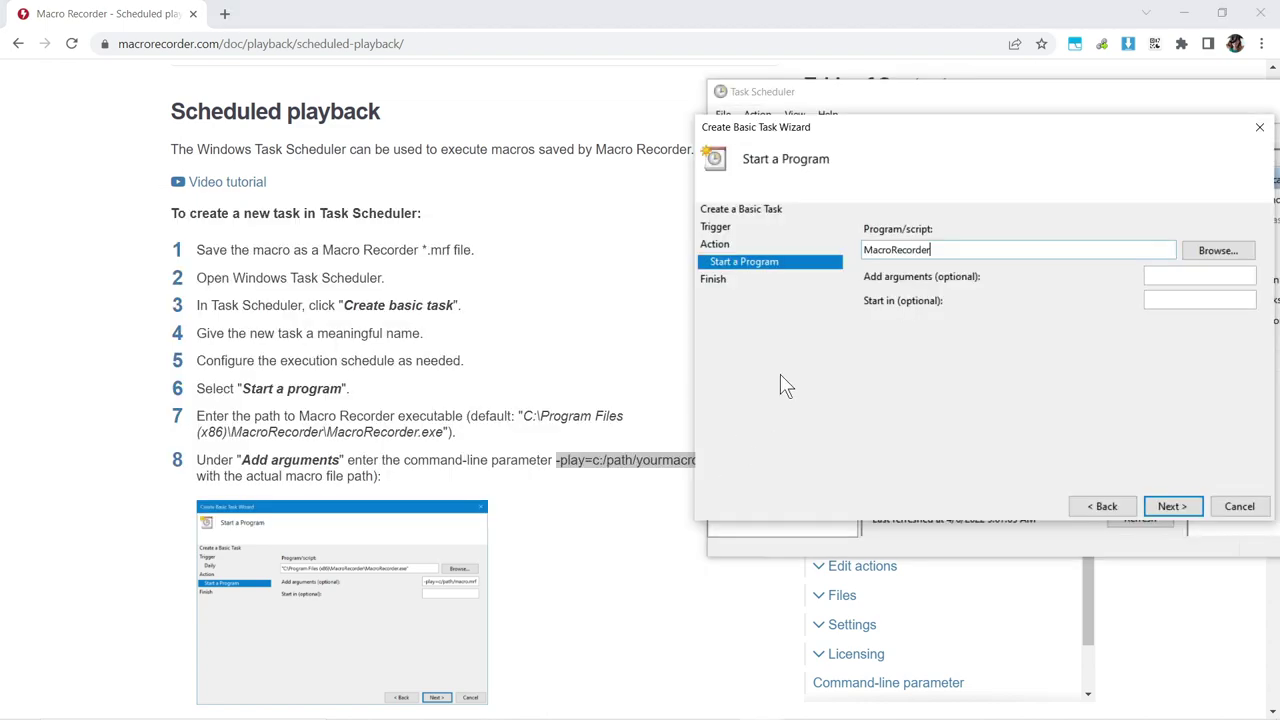
{"action": "key", "text": "ctrl+v"}
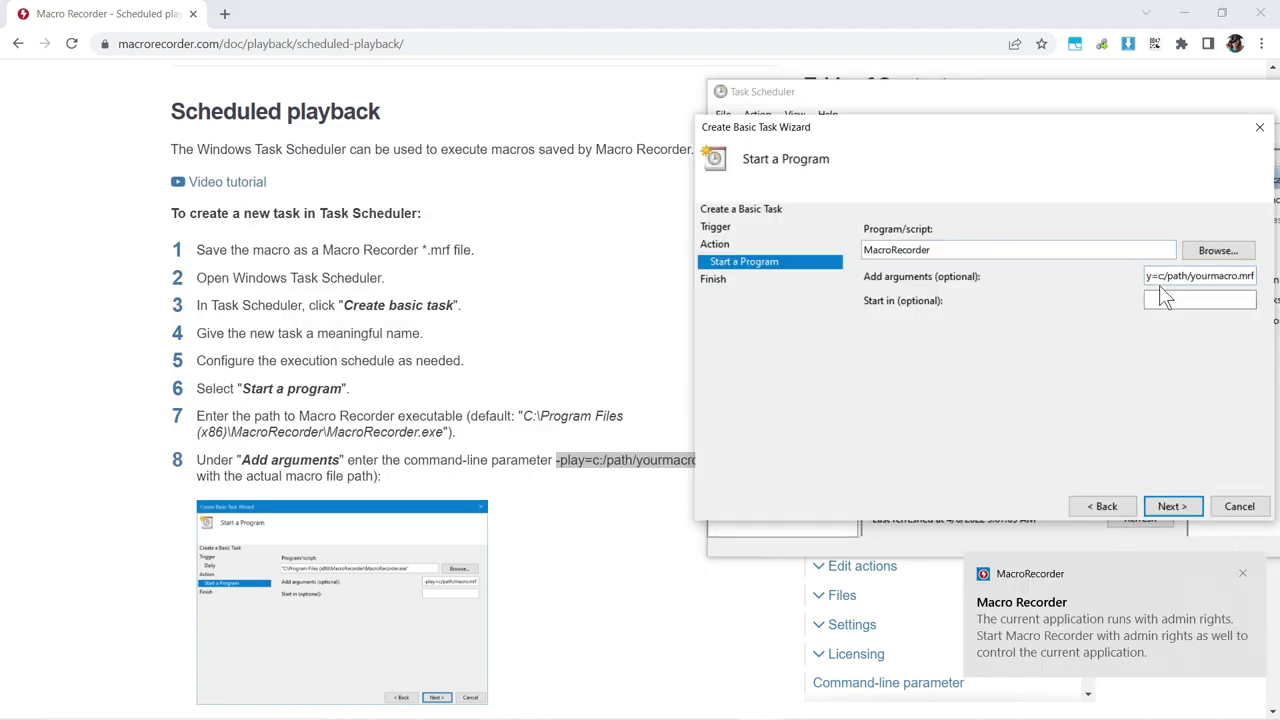
Step: Recheck the path example in the instructions, replace yourmacro with testa in the task's arguments, and finish creating the task
{"action": "key", "text": "alt+Tab"}
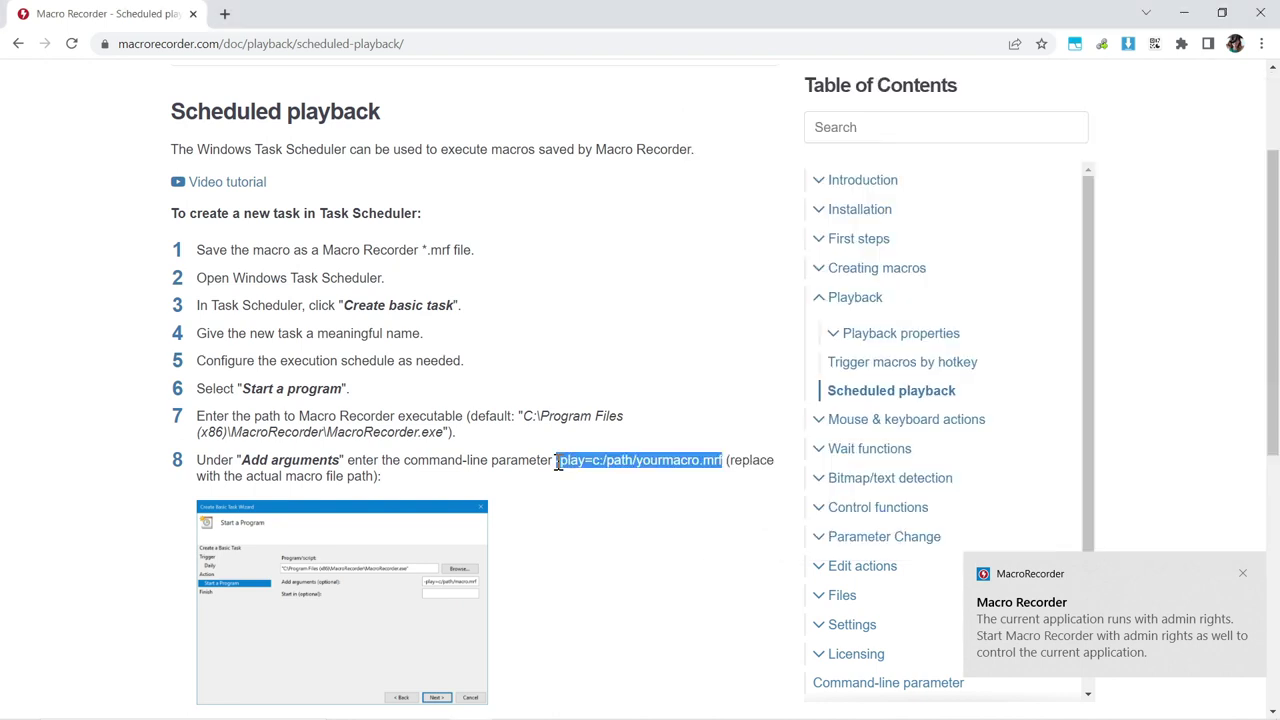
{"action": "left_click", "coordinate": [558, 462]}
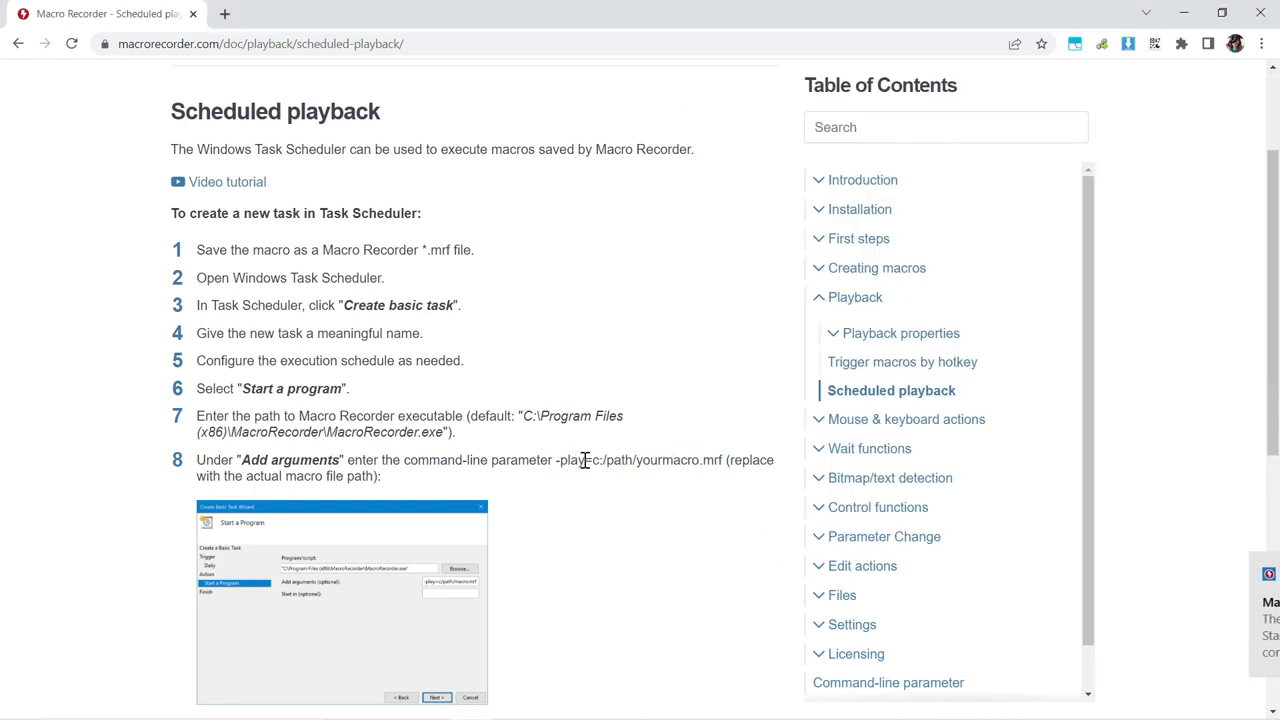
{"action": "left_click_drag", "start_coordinate": [593, 461], "coordinate": [730, 478]}
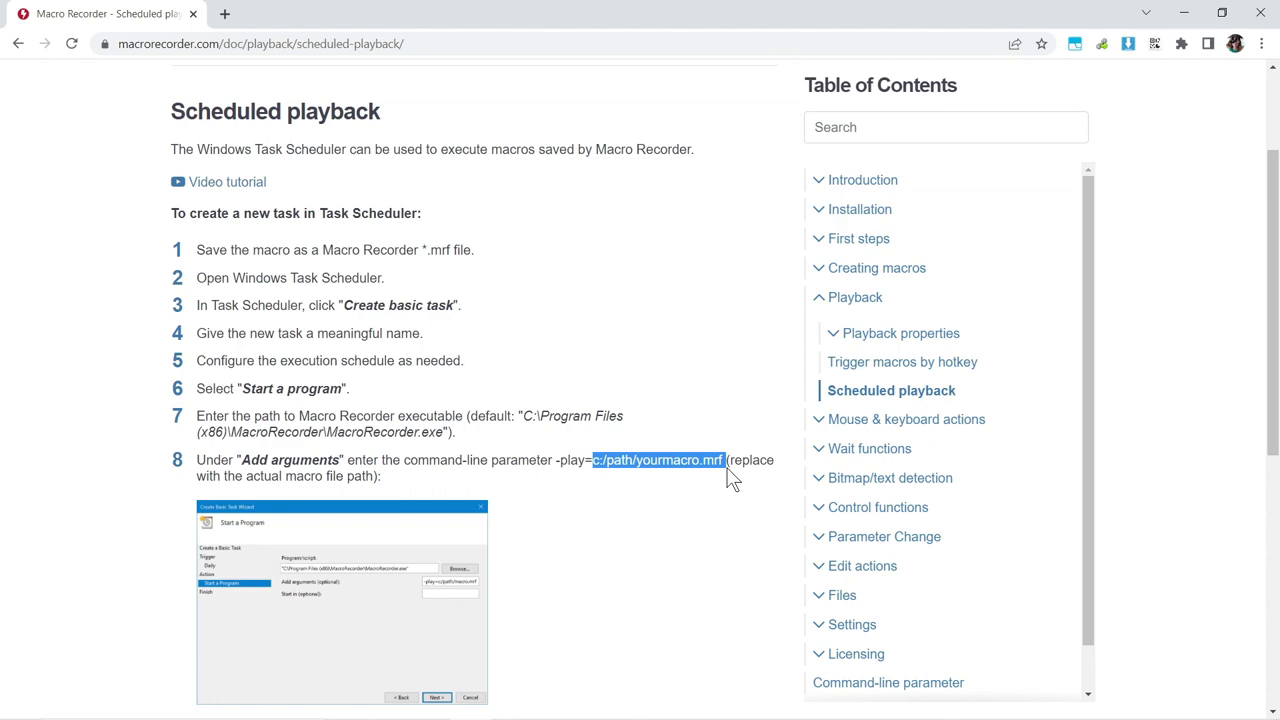
{"action": "key", "text": "alt+Tab"}
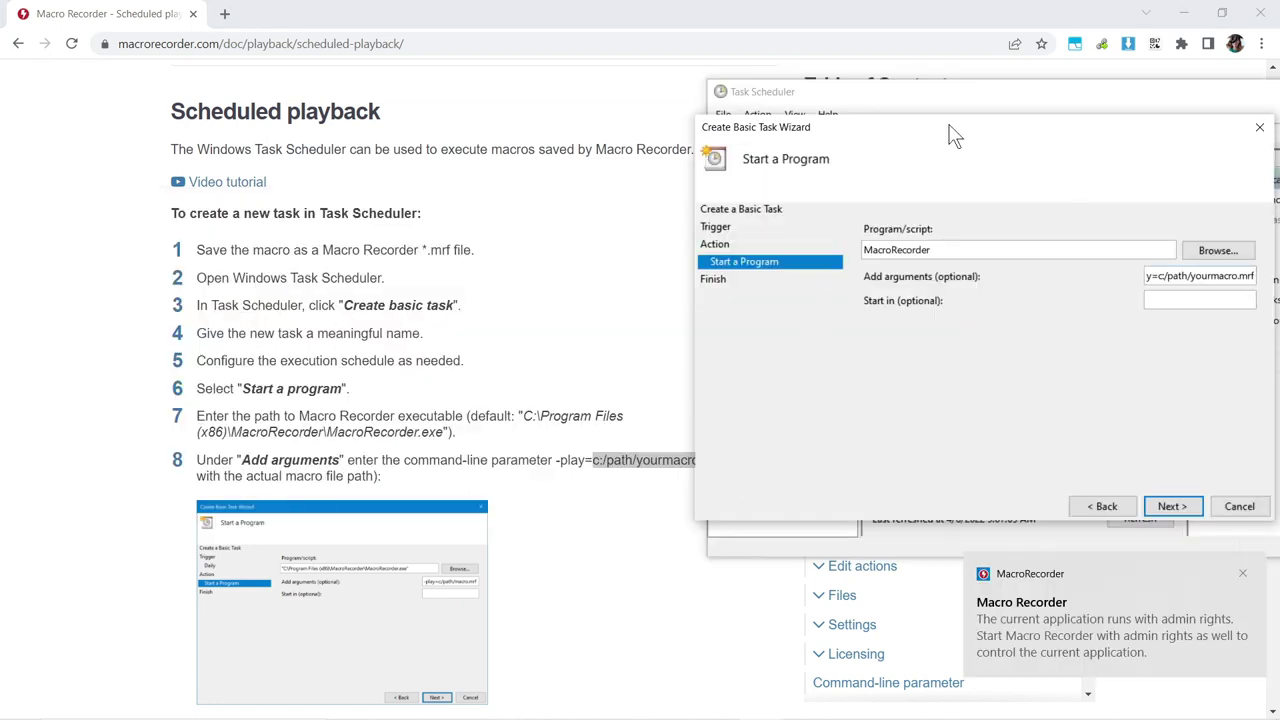
{"action": "left_click_drag", "start_coordinate": [955, 135], "coordinate": [746, 124]}
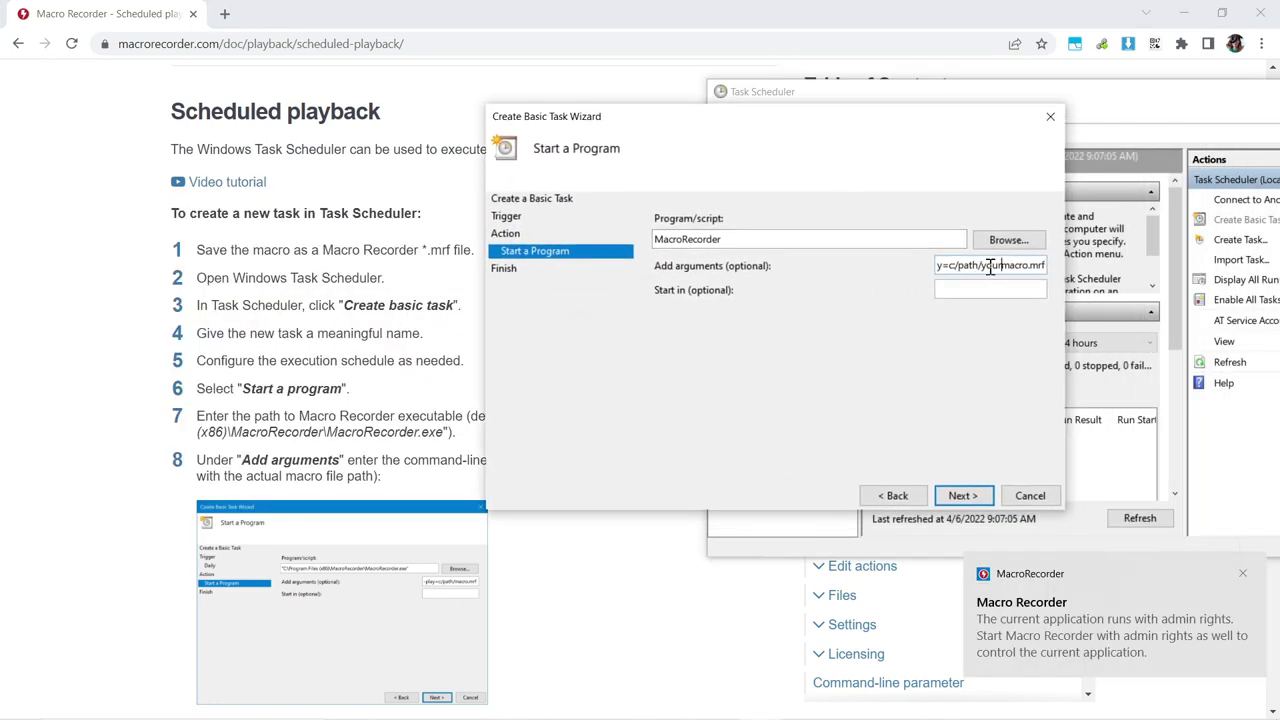
{"action": "left_click_drag", "start_coordinate": [958, 265], "coordinate": [1030, 268]}
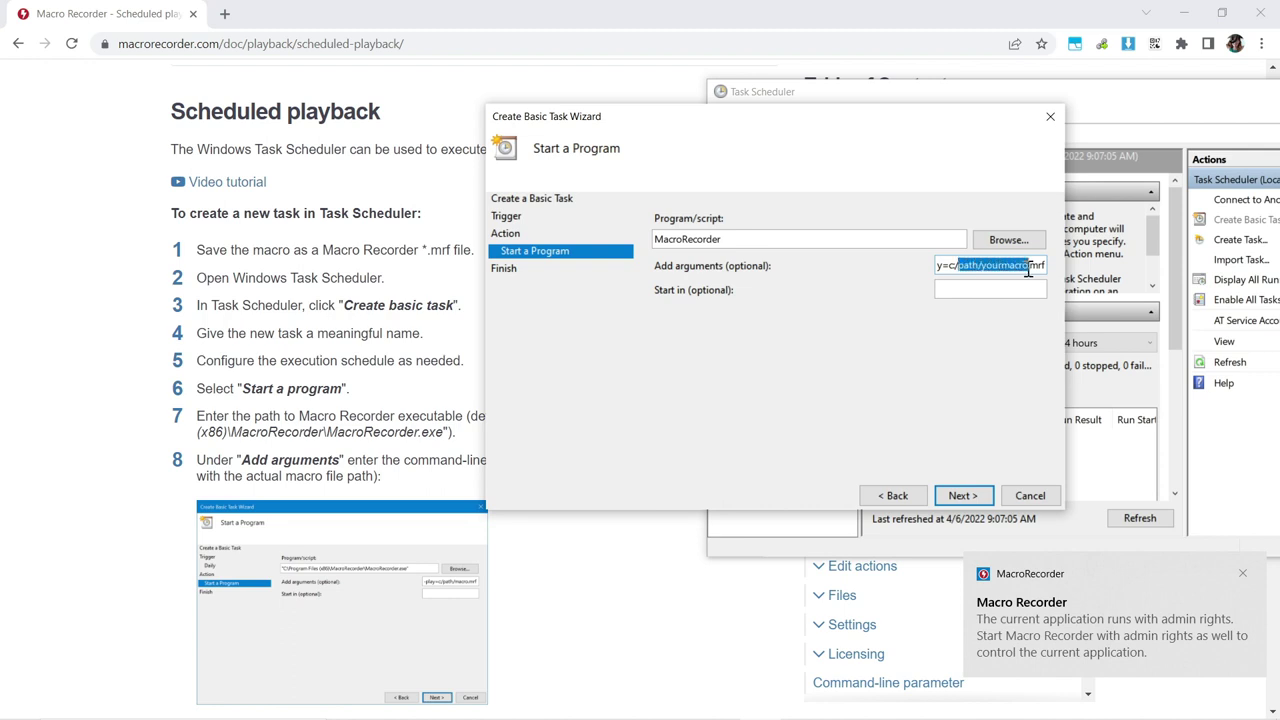
{"action": "left_click", "coordinate": [972, 268]}
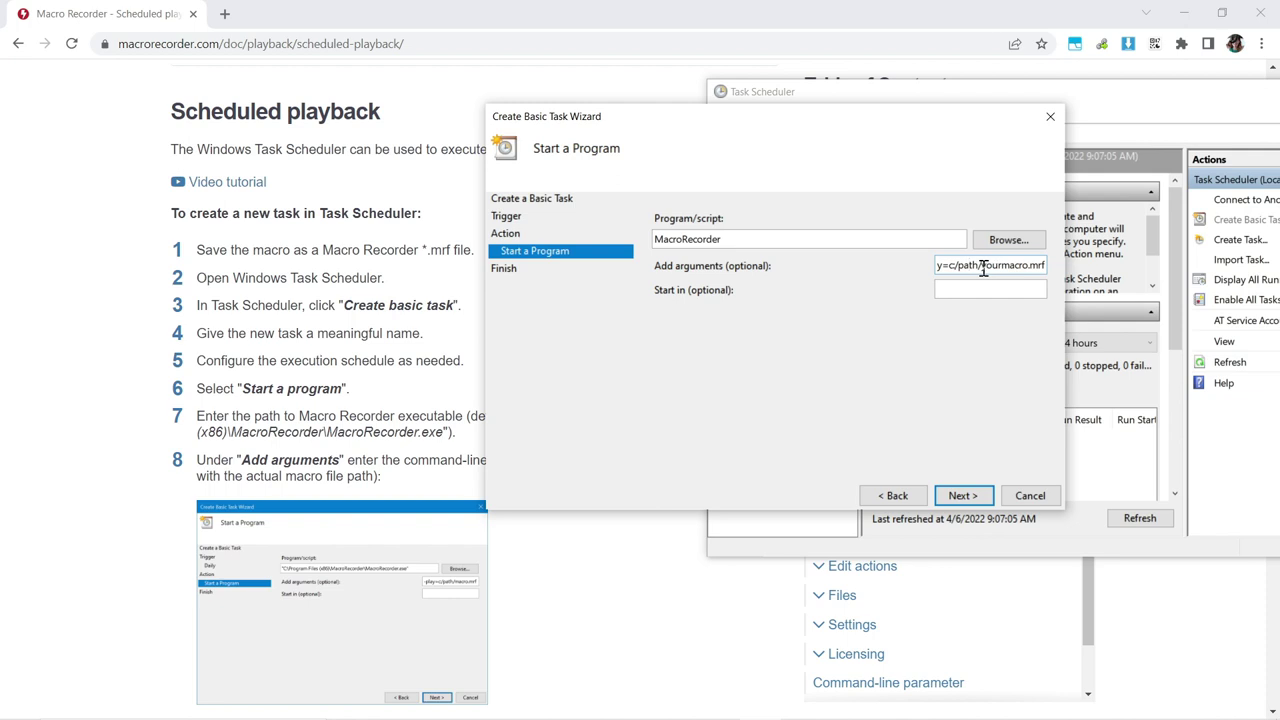
{"action": "left_click_drag", "start_coordinate": [980, 268], "coordinate": [1028, 268]}
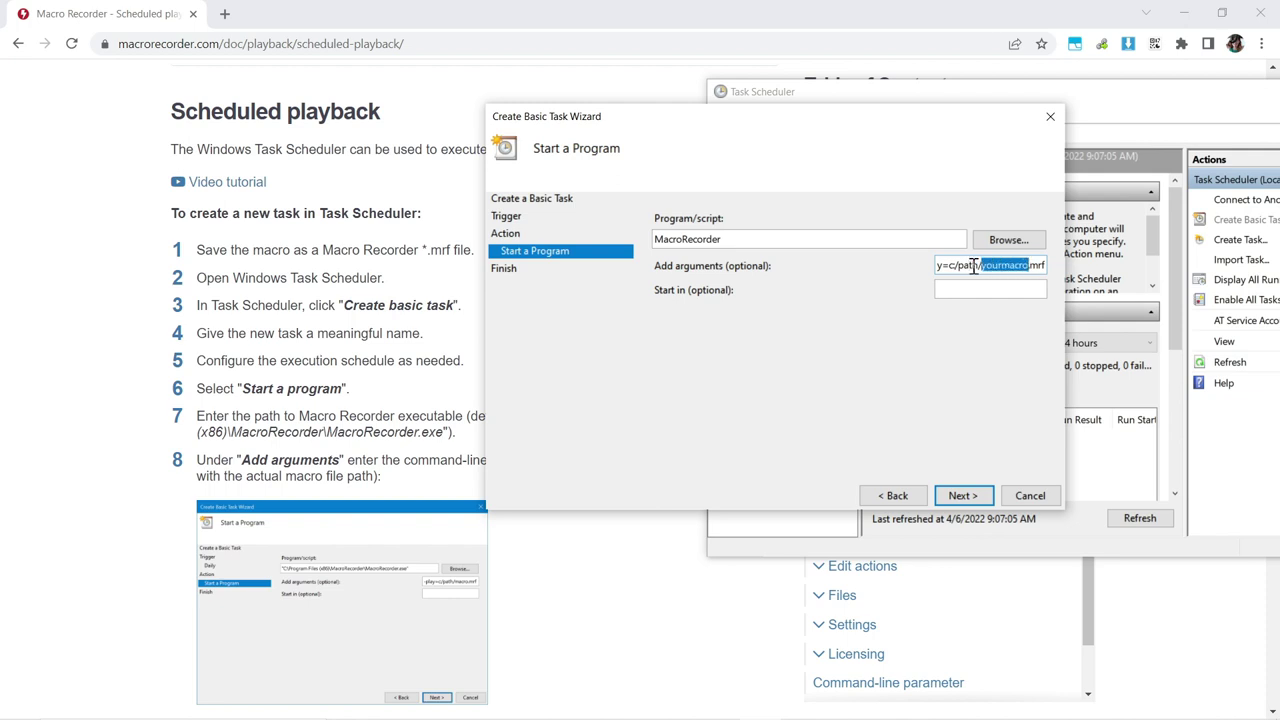
{"action": "type", "text": "test"}
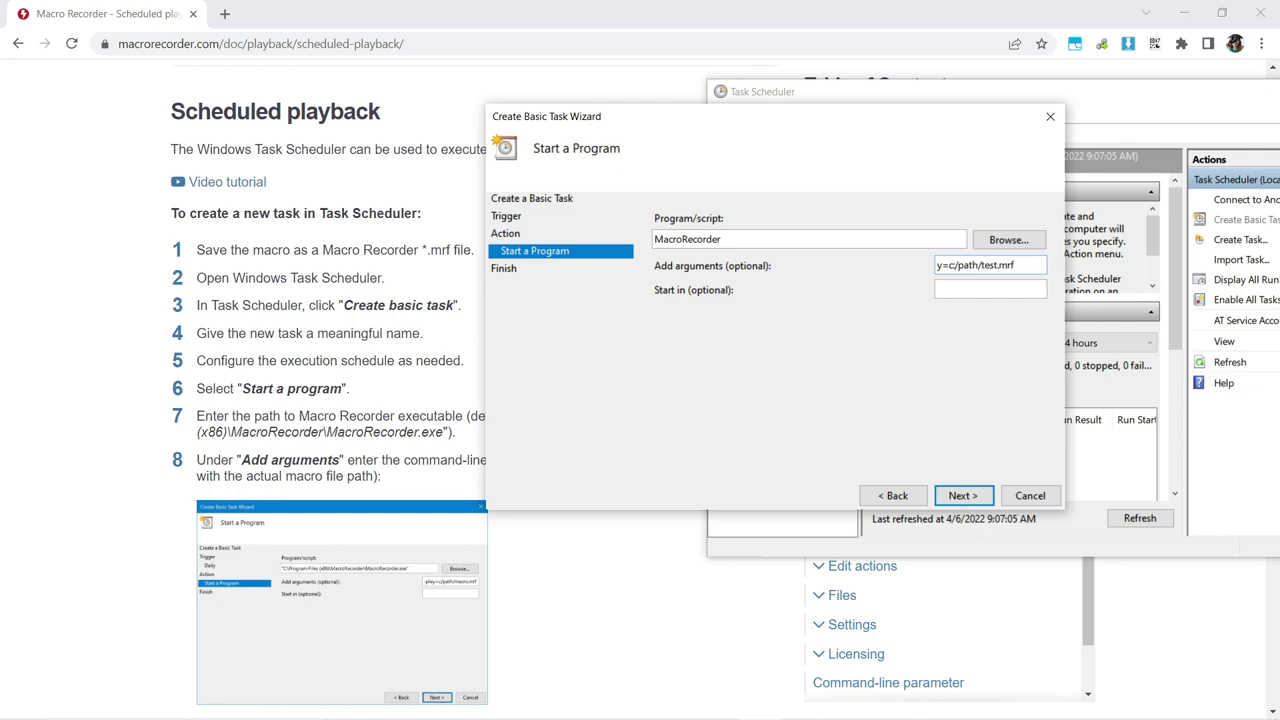
{"action": "type", "text": "a"}
{"action": "left_click", "coordinate": [962, 496]}
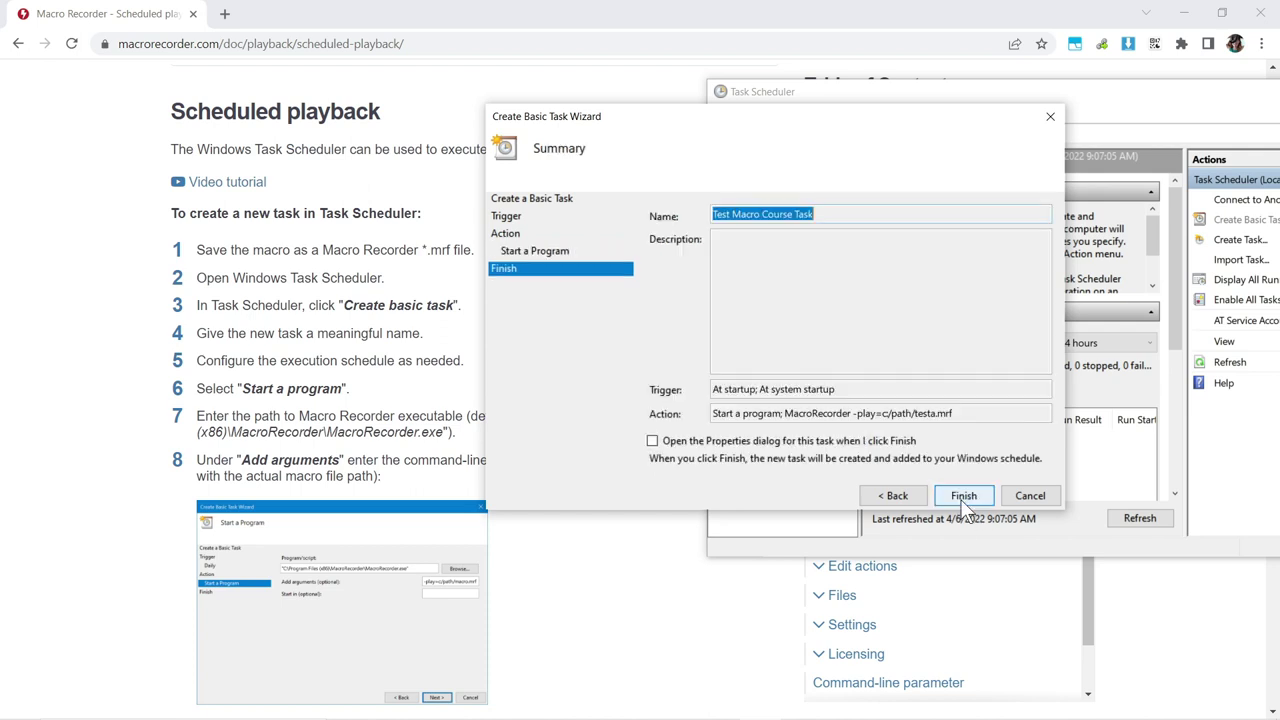
{"action": "left_click", "coordinate": [962, 496]}
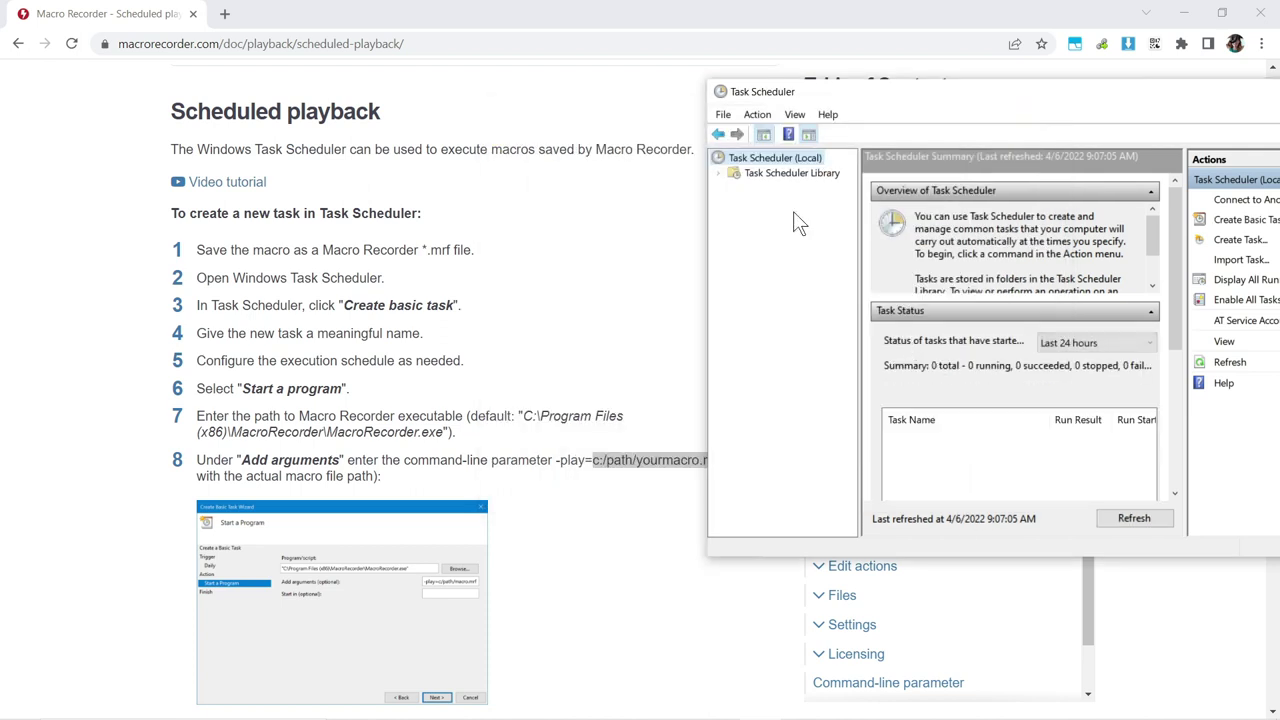
Step: Check the Task Scheduler Library tree for subfolders and switch to Macro Recorder to view the testa macro
{"action": "left_click", "coordinate": [720, 174]}
{"action": "left_click", "coordinate": [720, 174]}
{"action": "key", "text": "alt+Tab"}
{"action": "key", "text": "alt+Tab"}
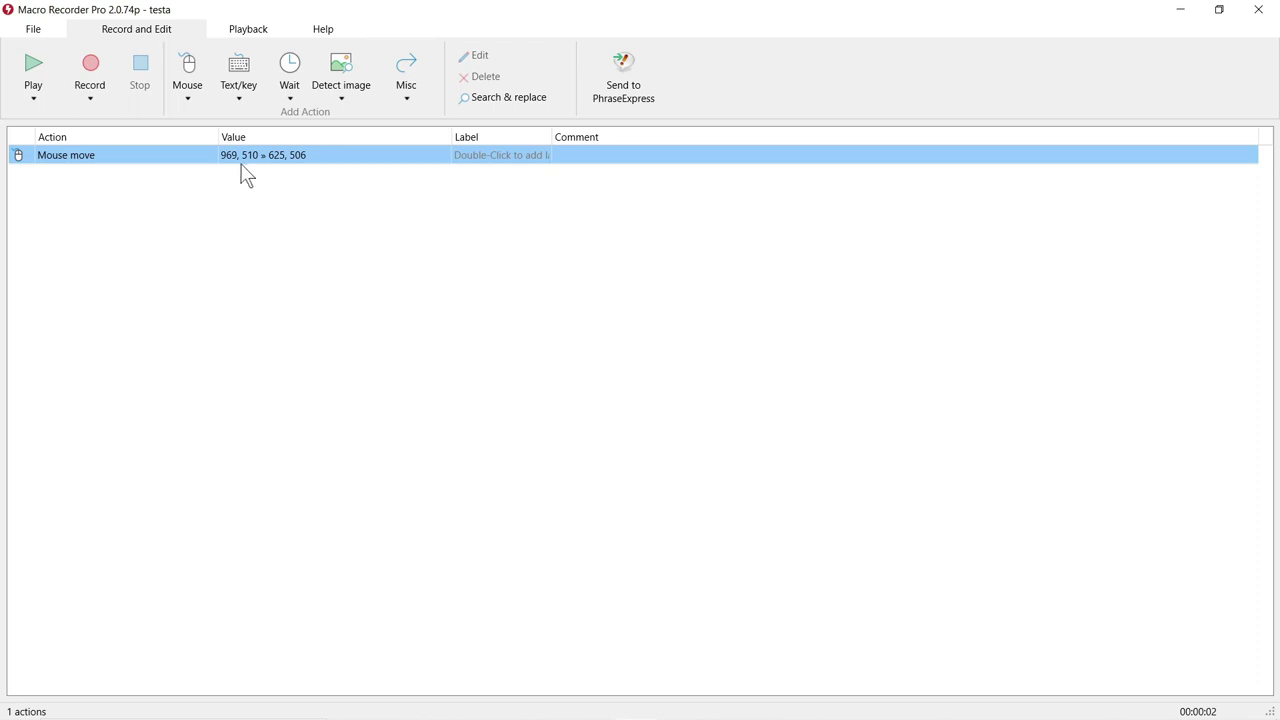